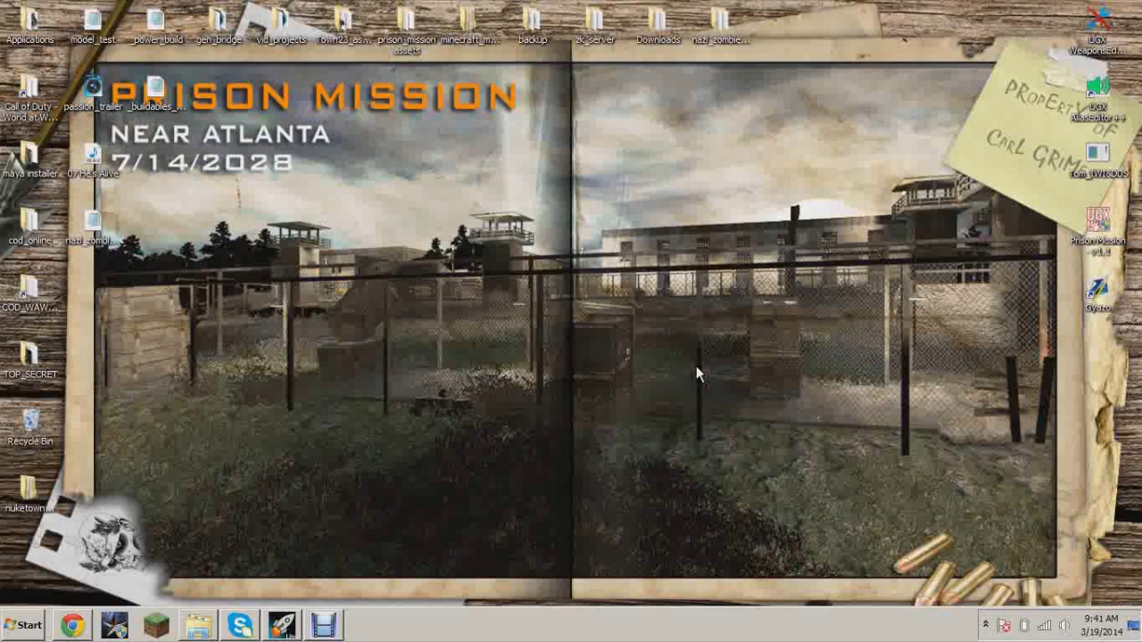
Step: Open the Easy Buildables (with HUD) topic on custom-zombies.com in Chrome and look through the start of its code
left_click(86, 621)
left_click(439, 36)
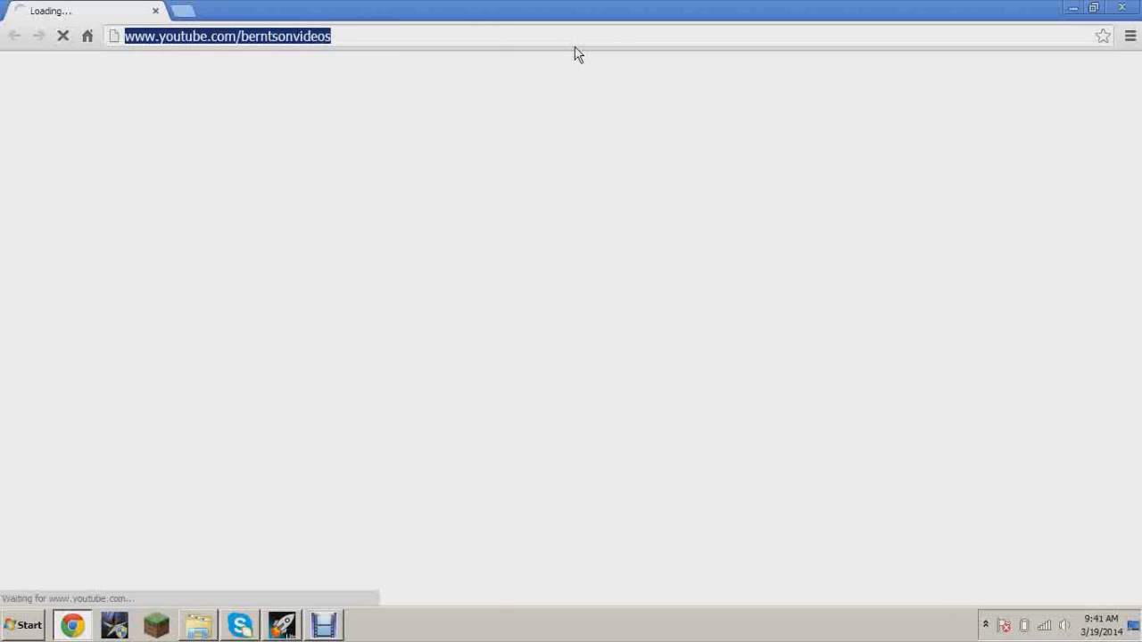
type("custom-zombies.com")
key("Return")
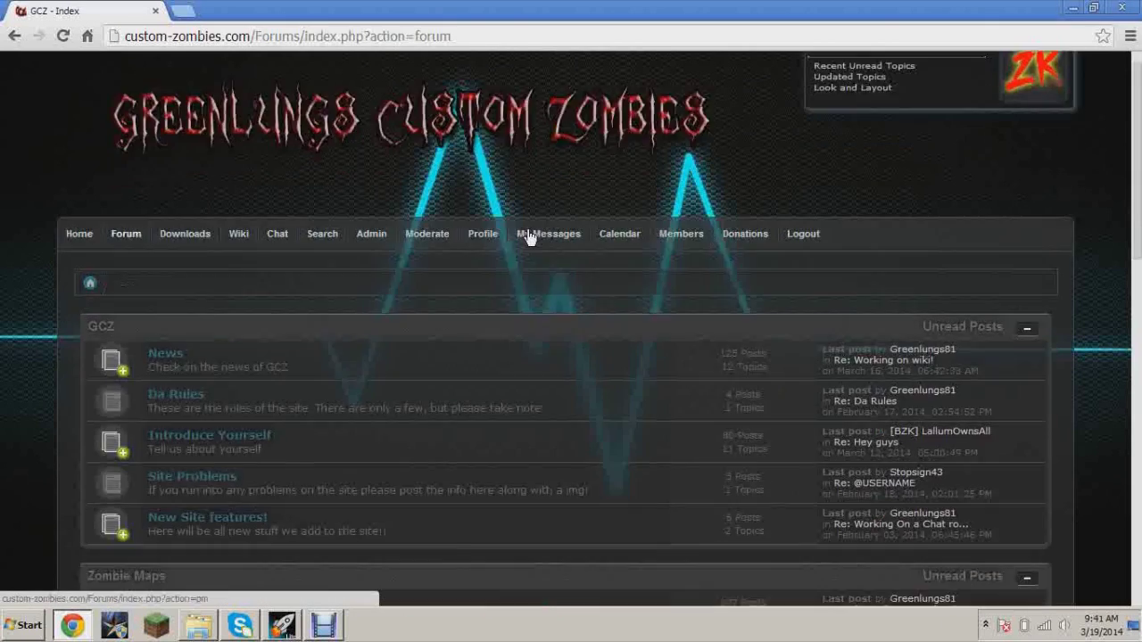
scroll(537, 254, "down", 7)
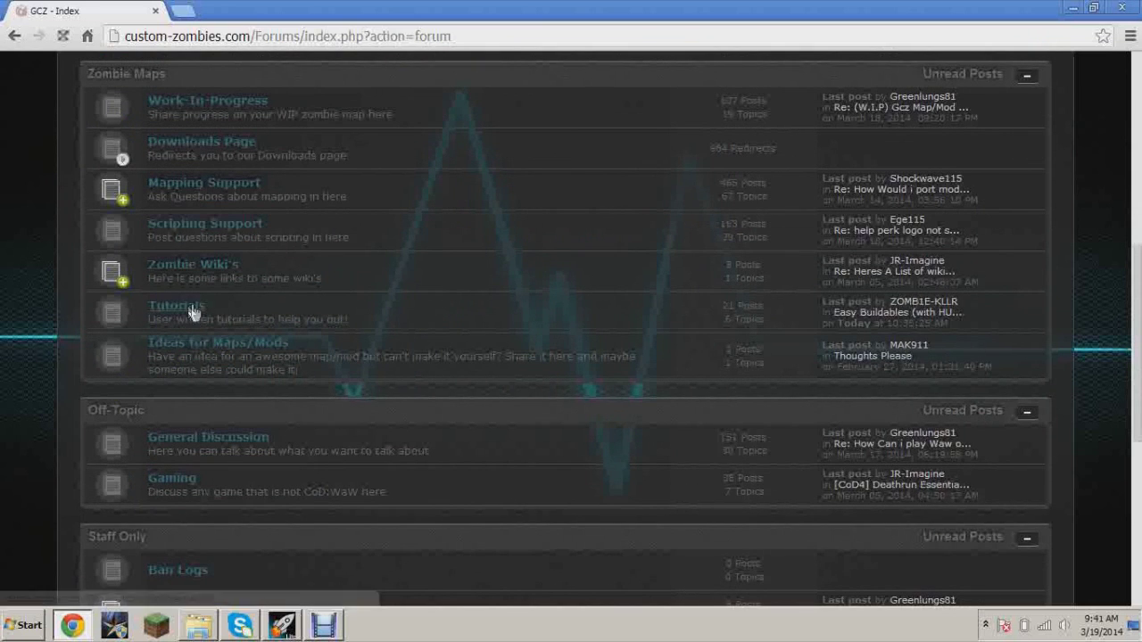
left_click(176, 305)
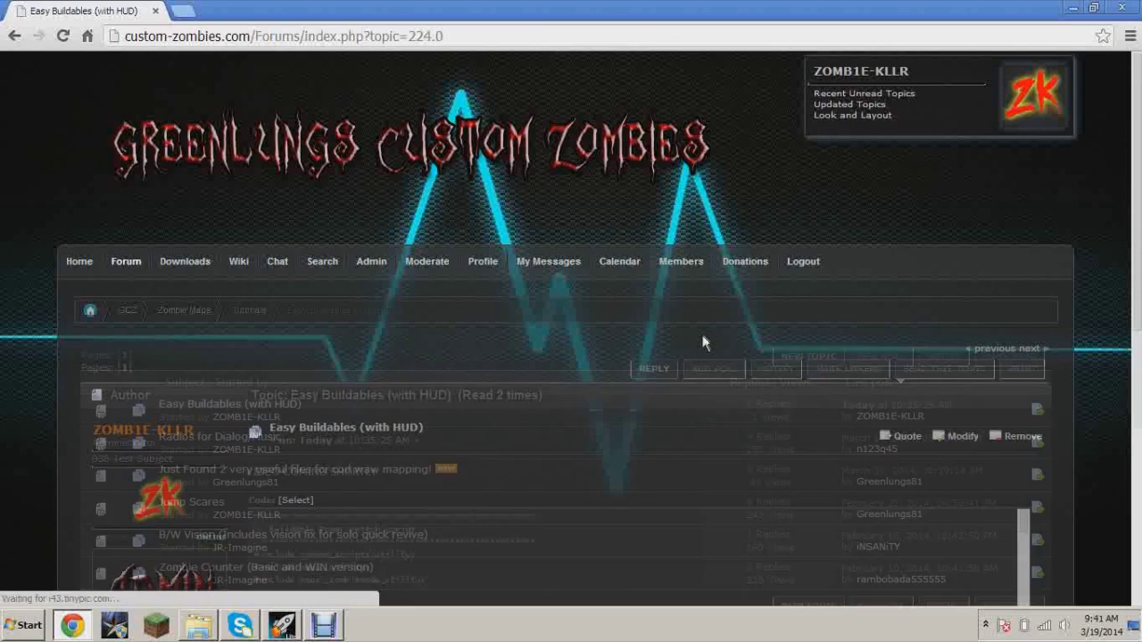
scroll(713, 385, "down", 2)
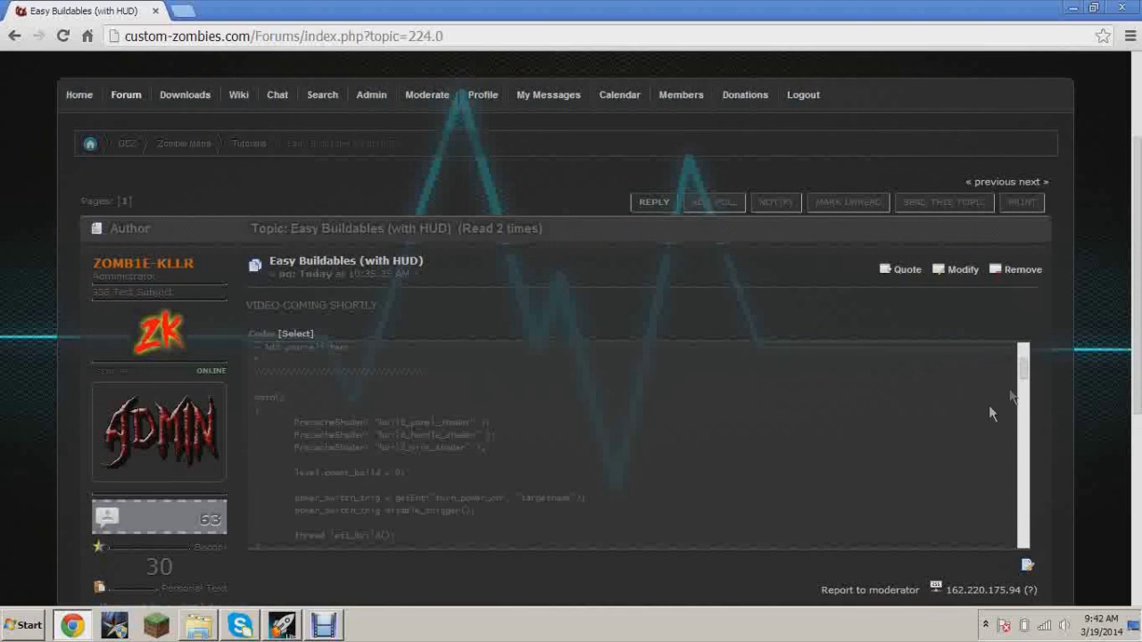
scroll(1020, 377, "up", 3)
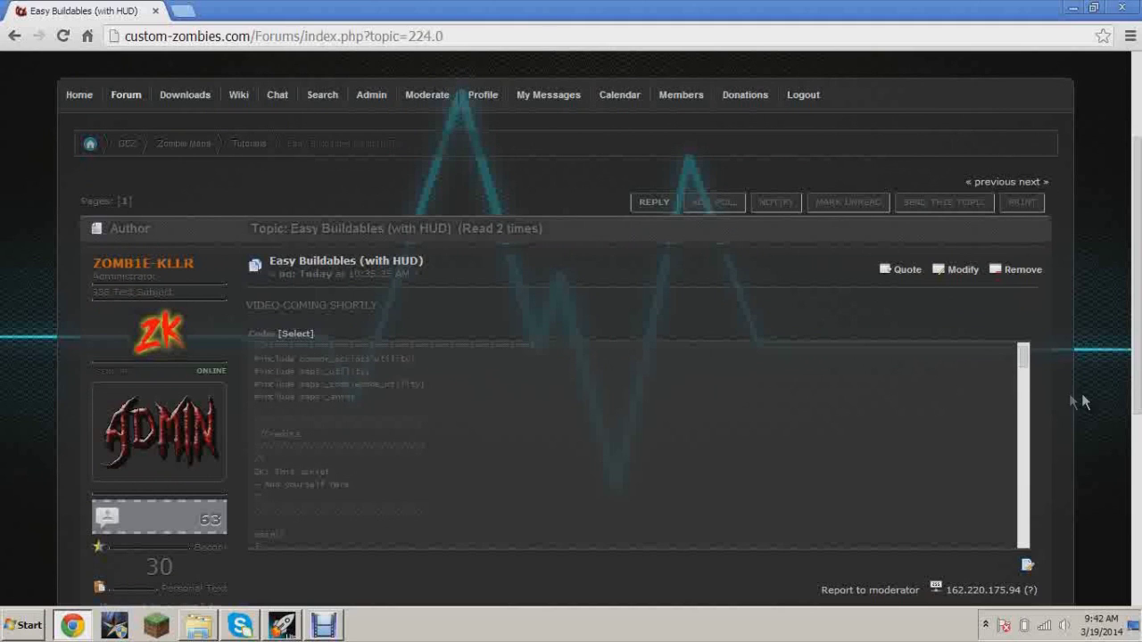
left_click_drag(1026, 373, 1026, 359)
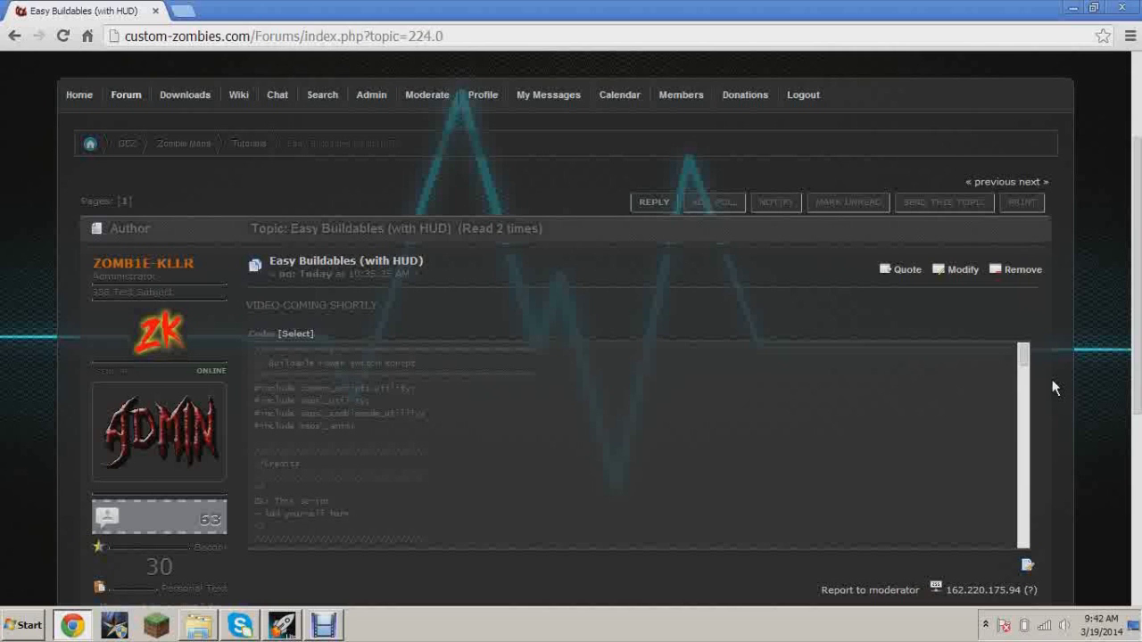
left_click(1072, 8)
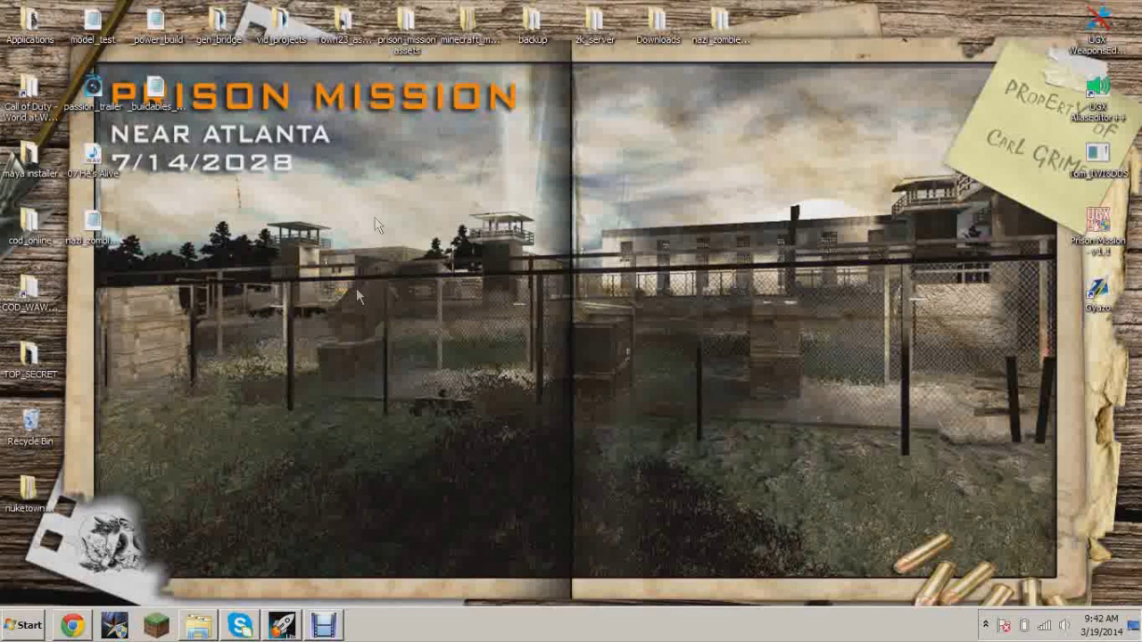
Step: Copy the _80s_hatch1 GSC file from the World at War raw/maps folder to the desktop
left_click(198, 624)
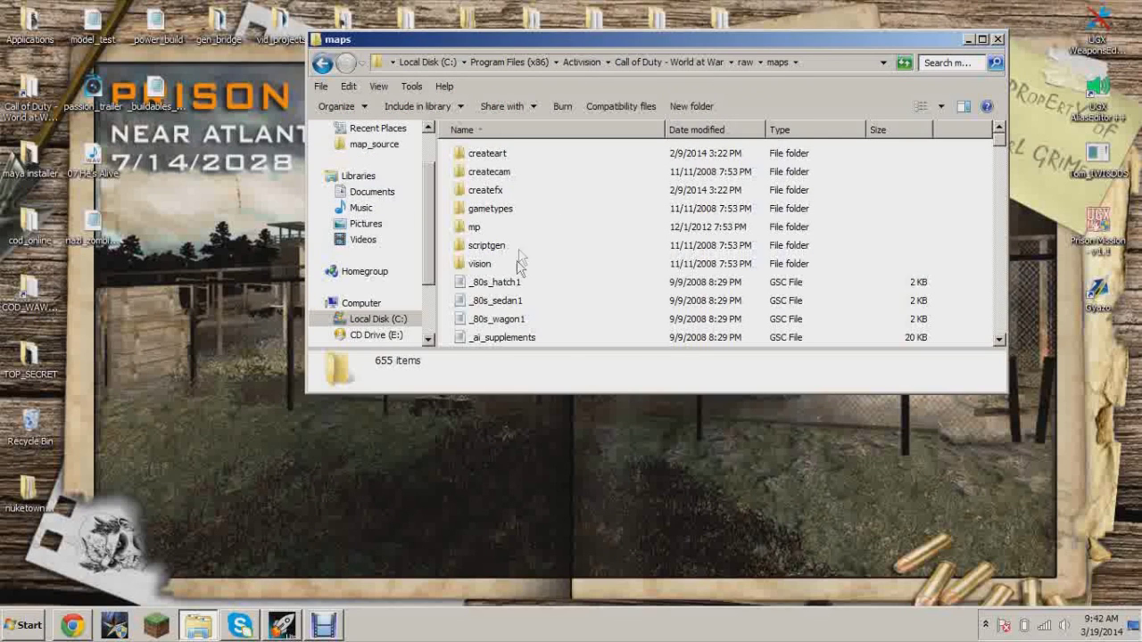
left_click(525, 280)
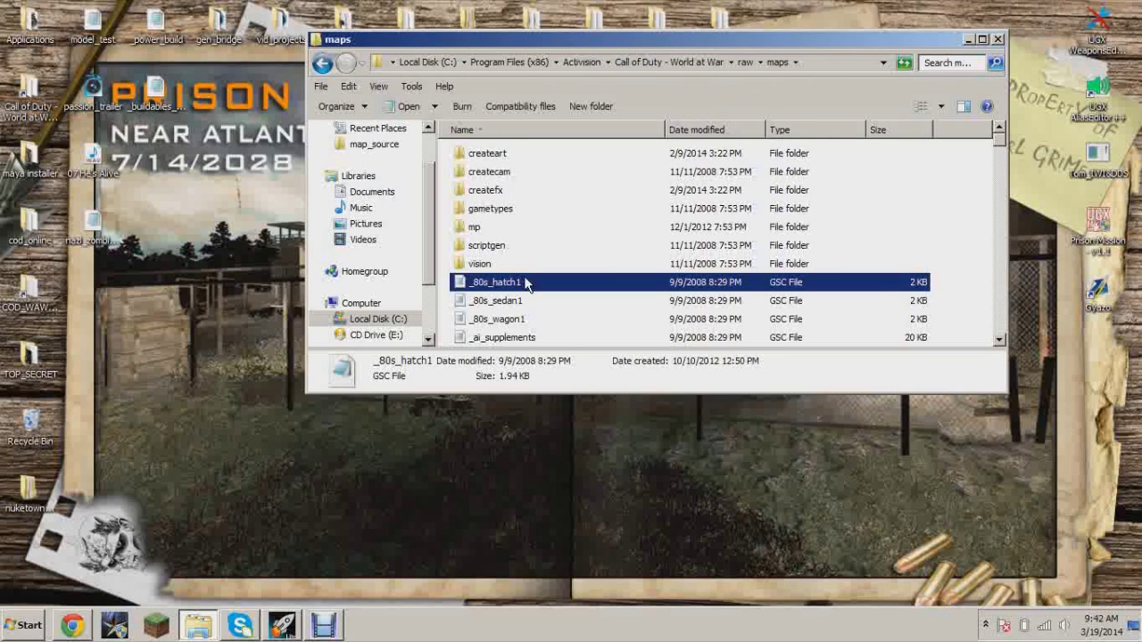
left_click(966, 39)
left_click_drag(51, 567, 502, 260)
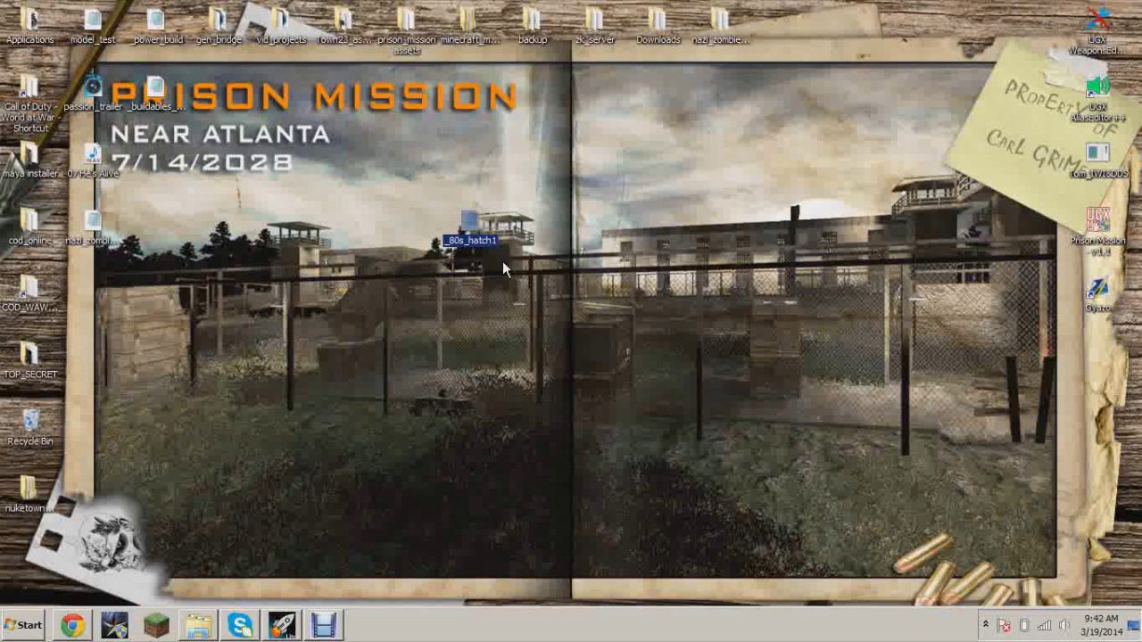
Step: Rename the copied GSC file on the desktop as _buildables
key("F2")
type("_build")
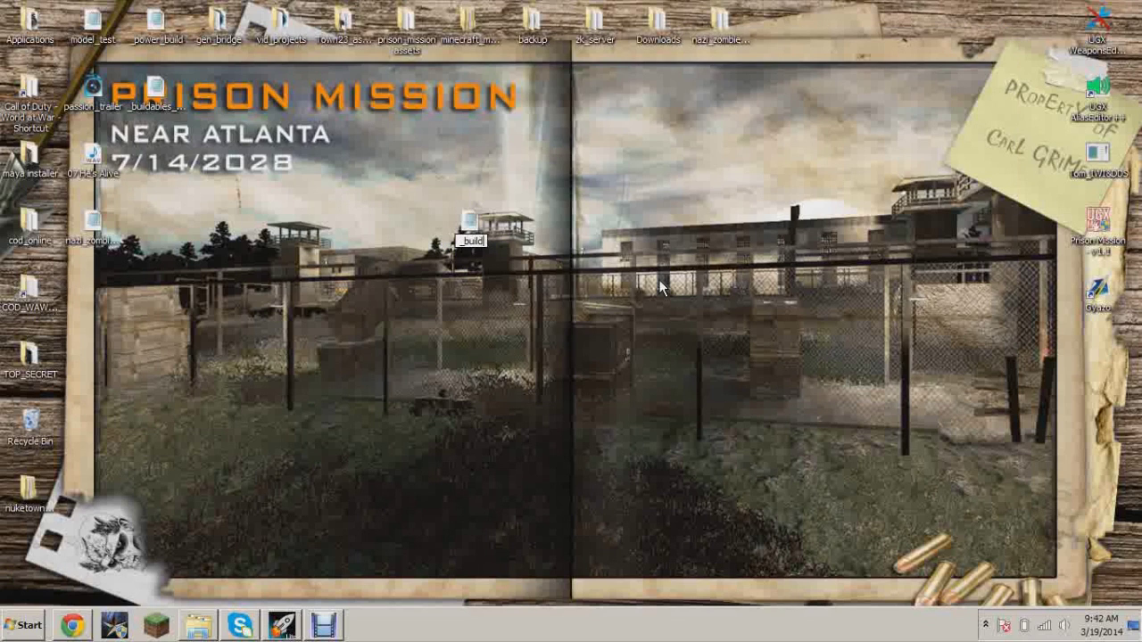
type("ables")
key("Return")
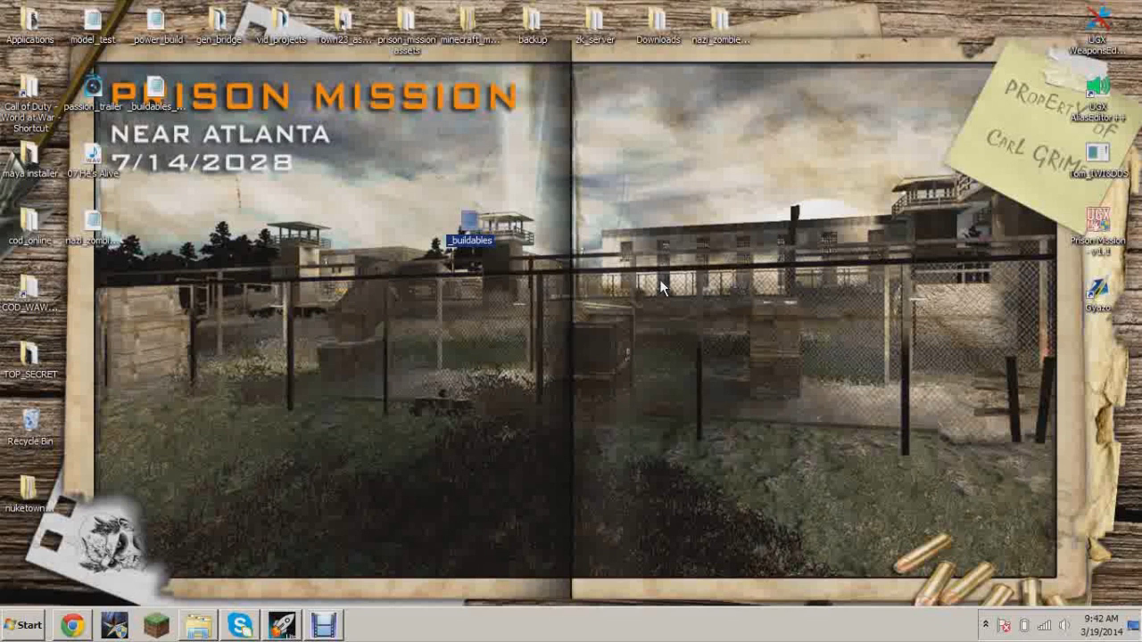
Step: Open the _buildables file in Notepad, delete all of its contents and save it empty
double_click(483, 241)
left_click_drag(280, 81, 618, 606)
key("Delete")
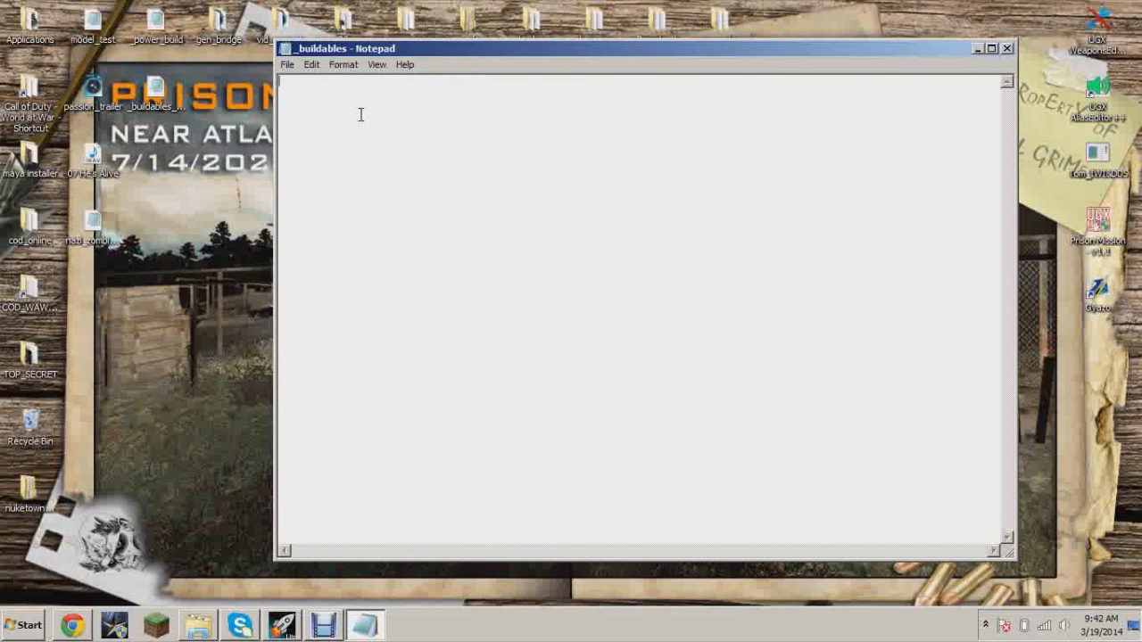
left_click(287, 64)
left_click(298, 109)
Step: Copy the complete power switch script from the forum topic's code box into the empty _buildables file and save it
left_click_drag(1015, 557, 873, 403)
left_click(71, 626)
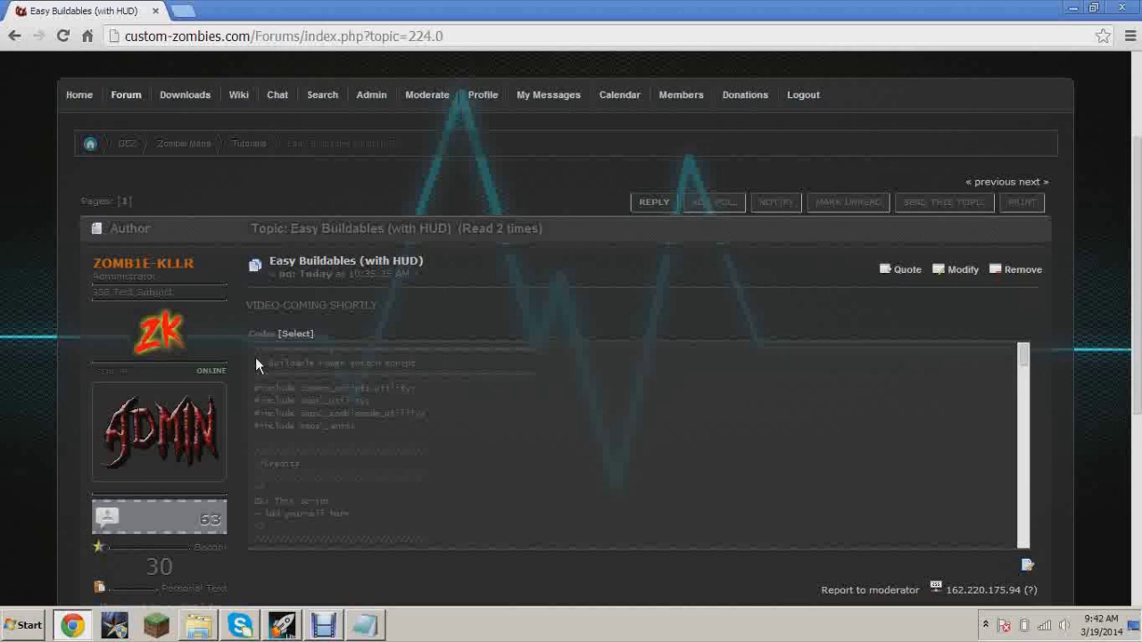
left_click_drag(257, 355, 606, 536)
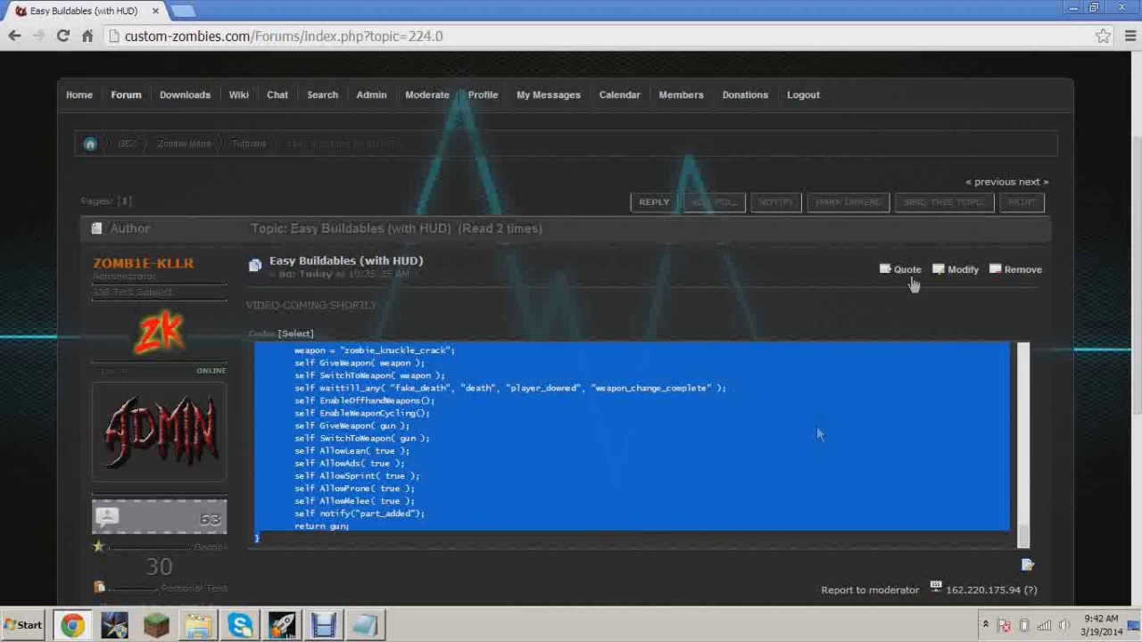
left_click(1072, 8)
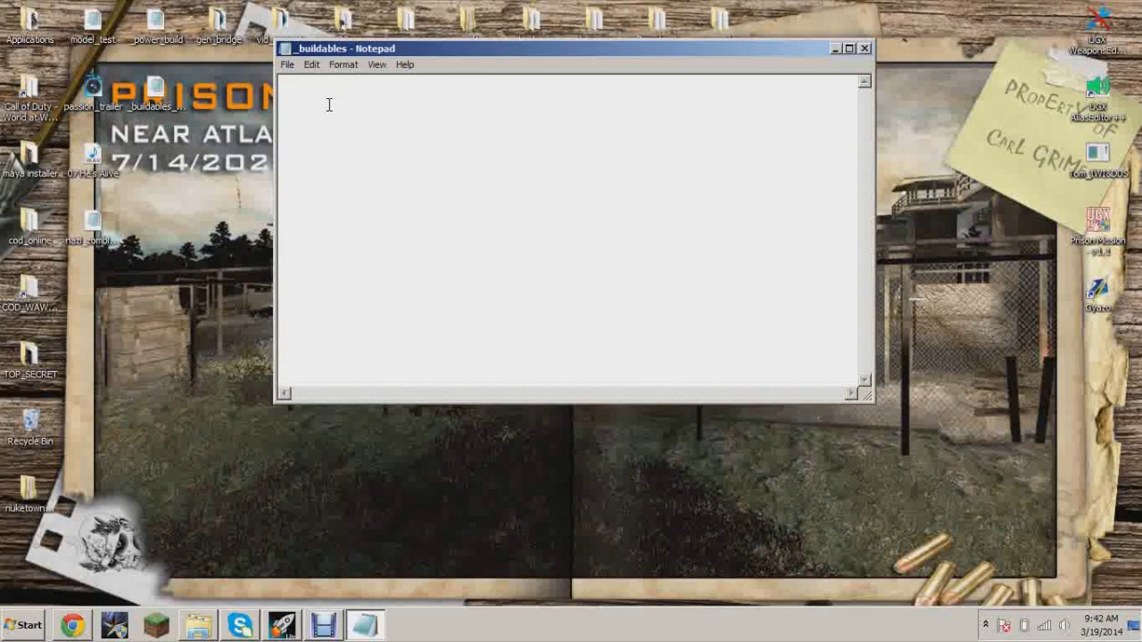
key("ctrl+v")
scroll(840, 276, "up", 2)
left_click_drag(864, 352, 872, 96)
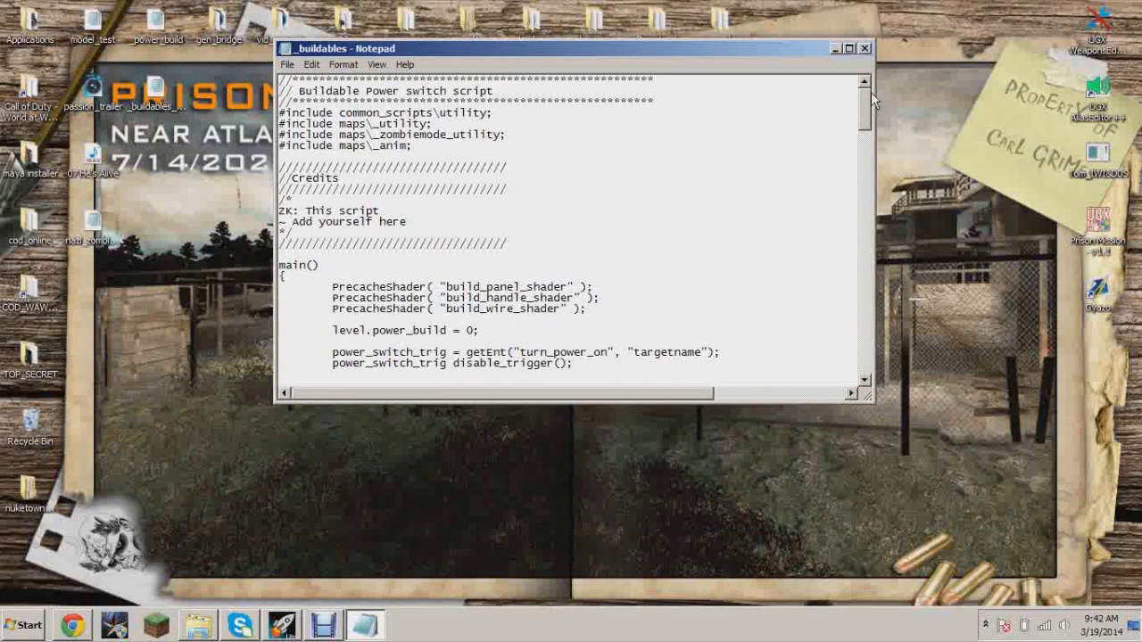
left_click_drag(867, 395, 1003, 532)
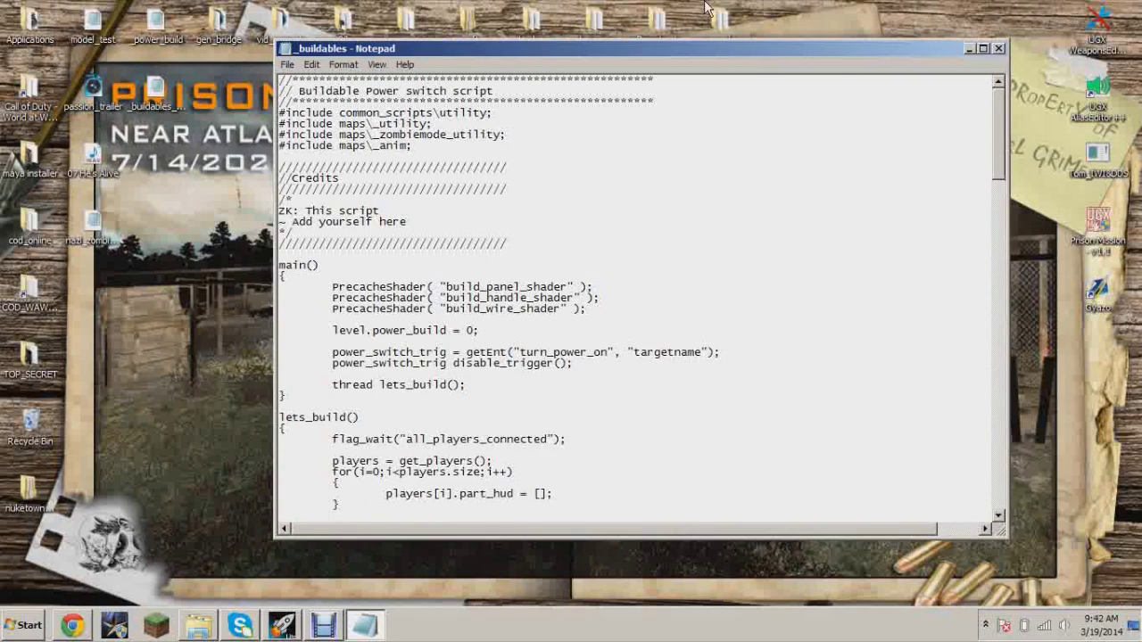
left_click_drag(754, 52, 650, 39)
left_click(184, 51)
left_click(214, 96)
Step: Examine the script's credits section, including the "~ Add yourself here" line, and close the file
left_click_drag(525, 40, 543, 40)
scroll(540, 171, "down", 2)
scroll(544, 175, "up", 2)
left_click_drag(319, 207, 189, 210)
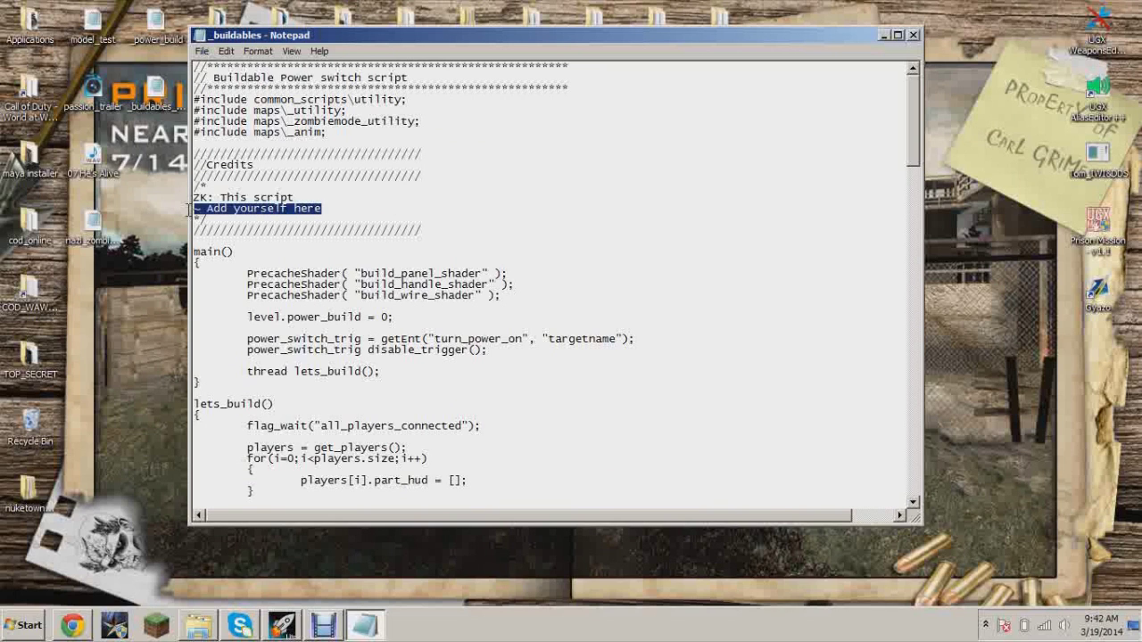
left_click(356, 209)
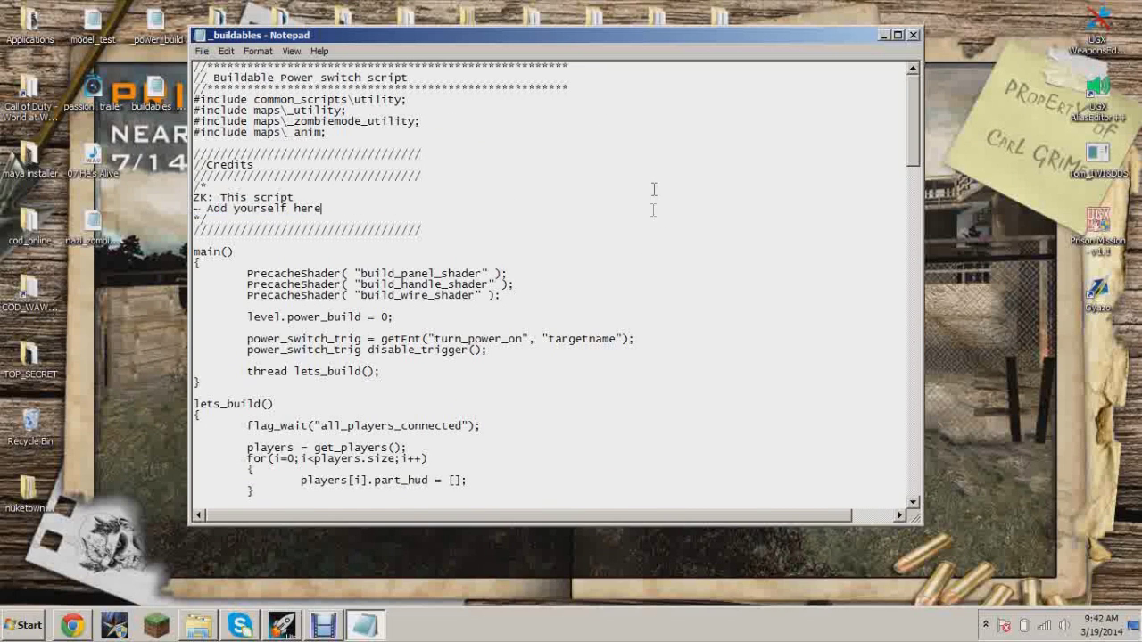
scroll(653, 210, "down", 3)
left_click(915, 35)
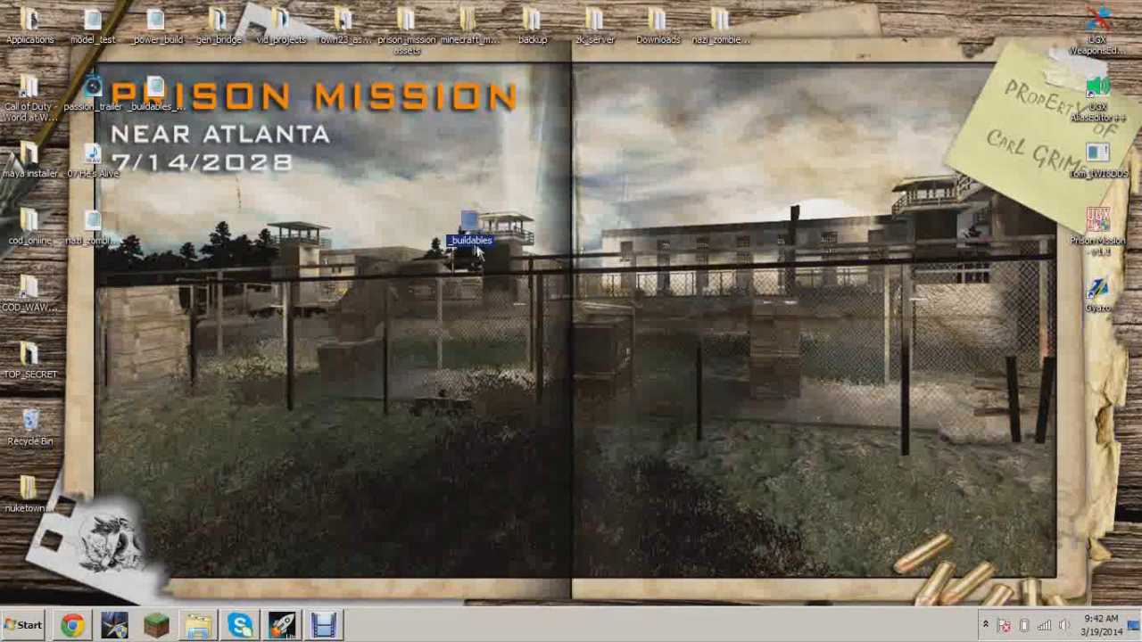
Step: Copy the desktop _buildables file into the mods/nazi_zombie_test2/maps folder, replacing the existing version and granting administrator permission
left_click(198, 624)
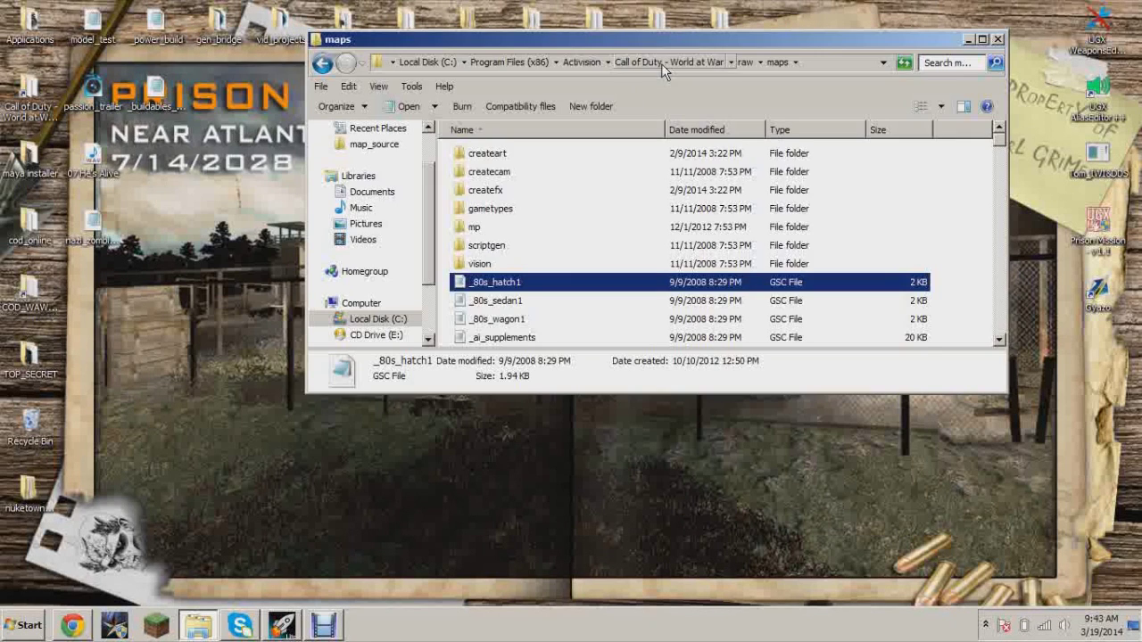
left_click(661, 63)
double_click(477, 189)
scroll(558, 229, "down", 3)
scroll(594, 282, "down", 5)
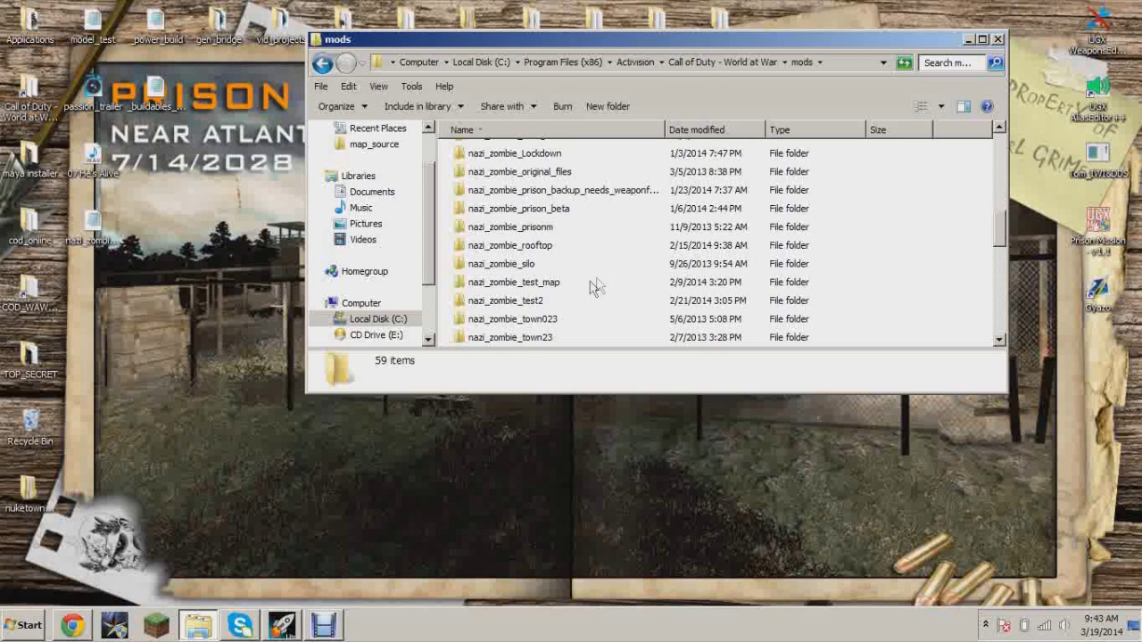
double_click(540, 299)
double_click(490, 172)
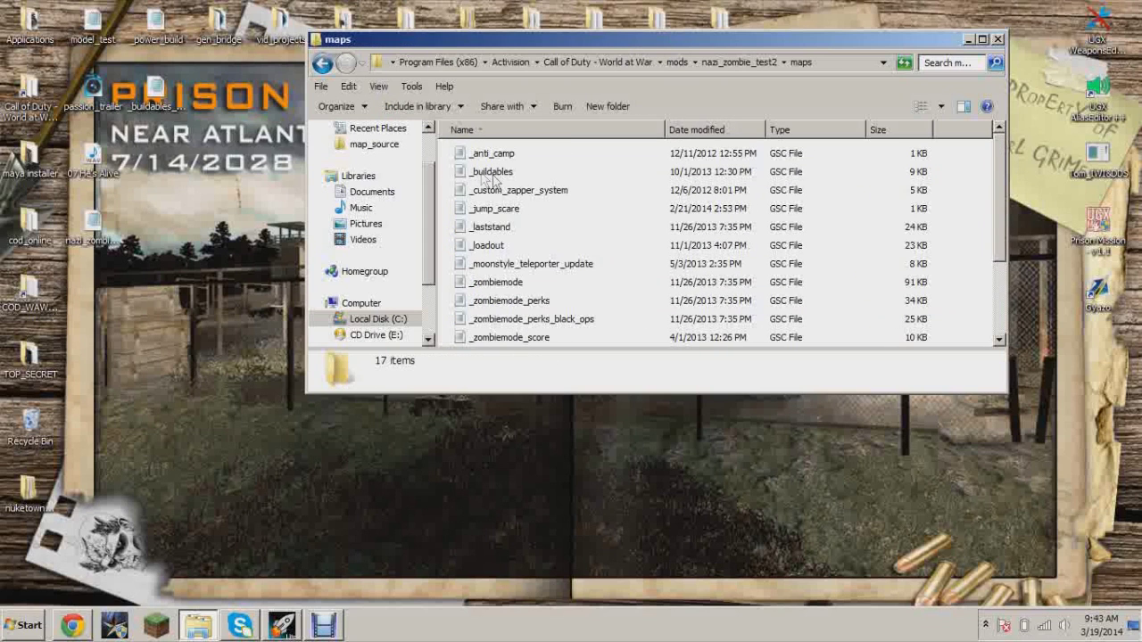
key("ctrl+v")
left_click(635, 232)
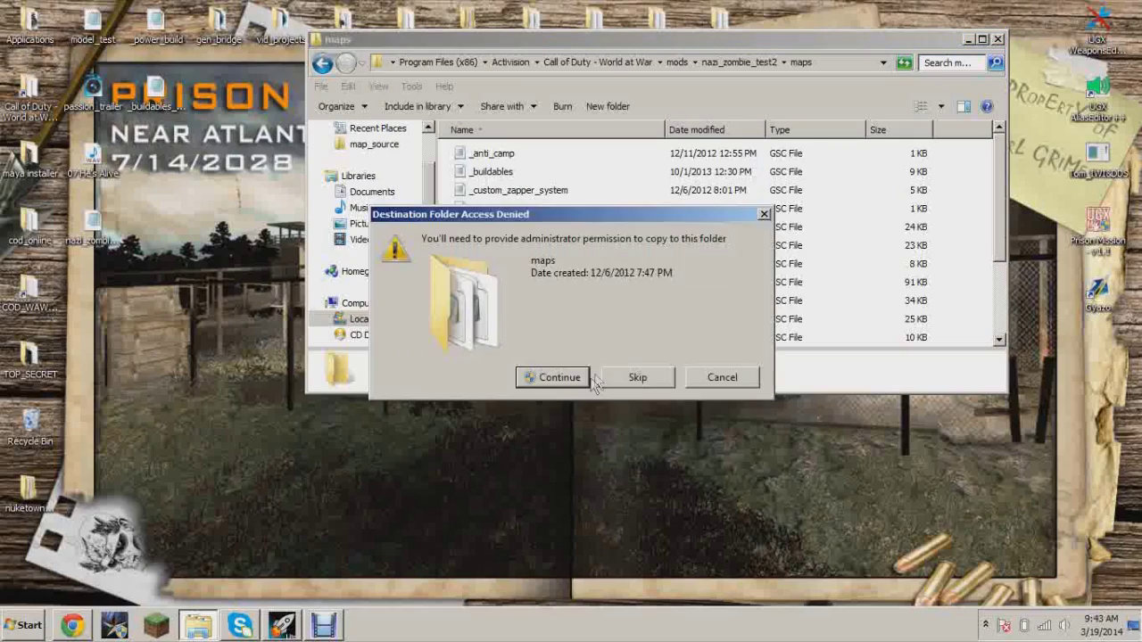
left_click(584, 378)
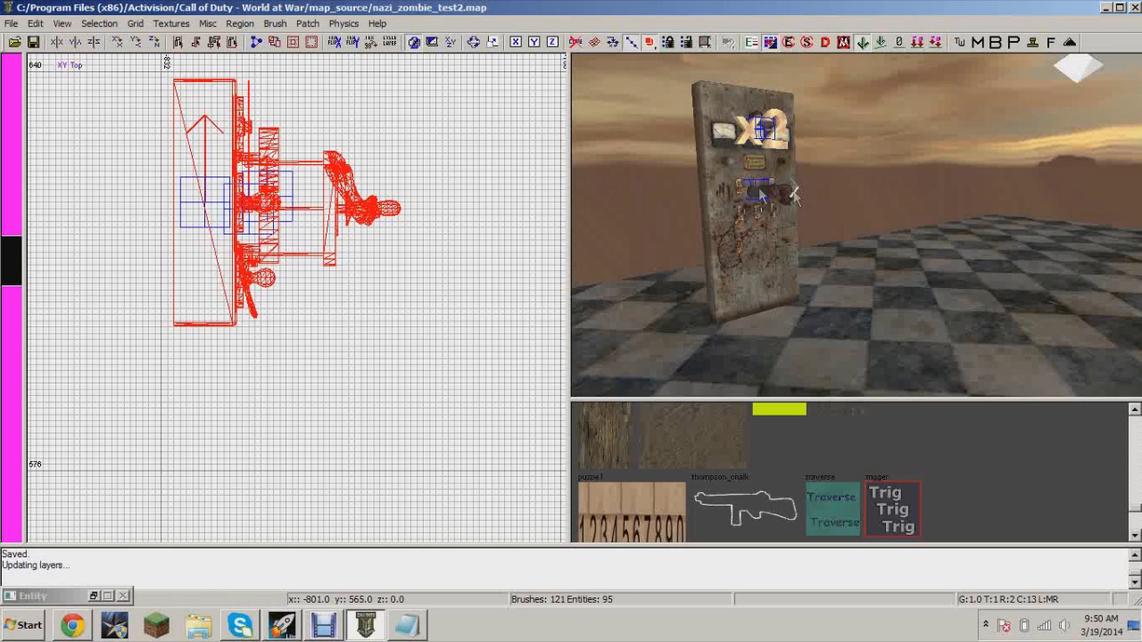
Step: Apply the script_model entity type to the power switch's panel in the nazi_zombie_test2 map in Radiant
right_click_drag(790, 209, 781, 116)
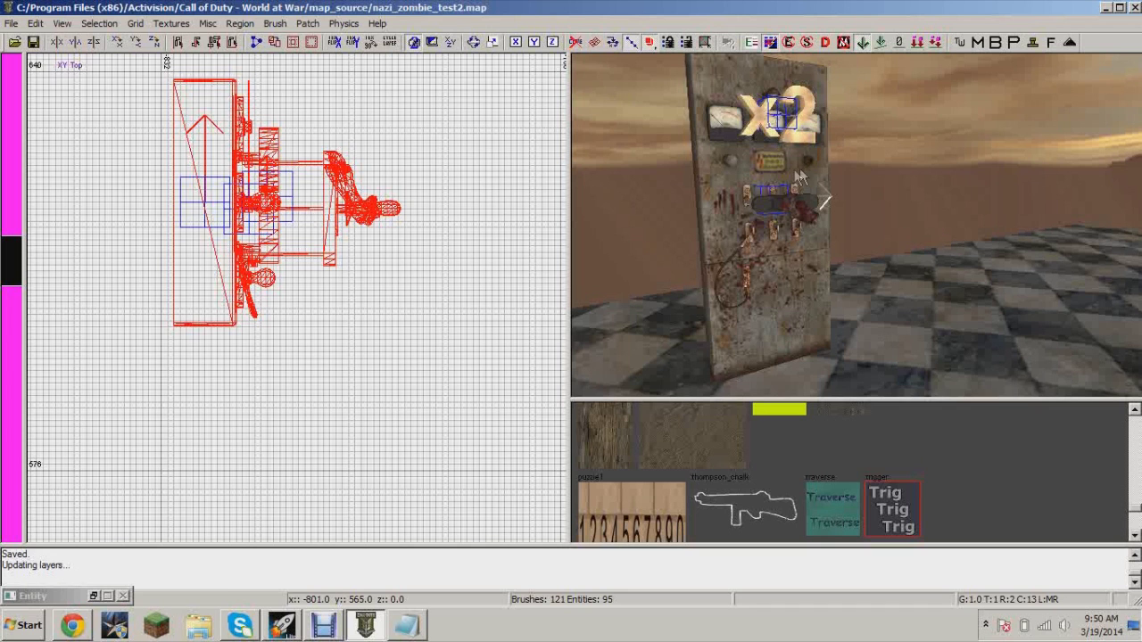
right_click_drag(936, 206, 853, 230)
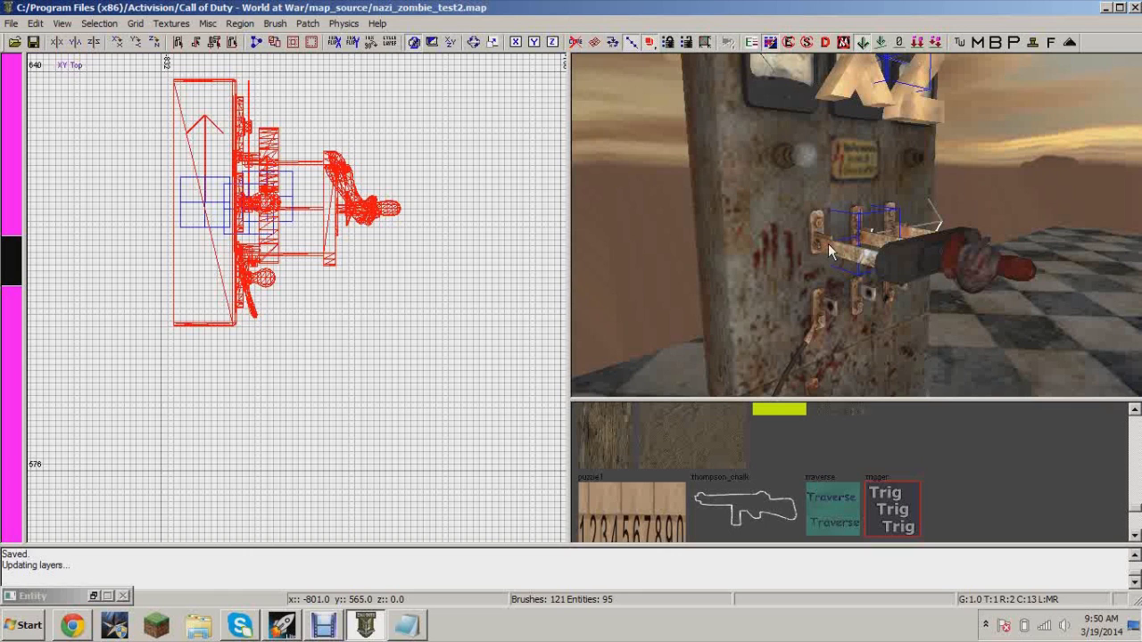
right_click_drag(898, 259, 908, 283)
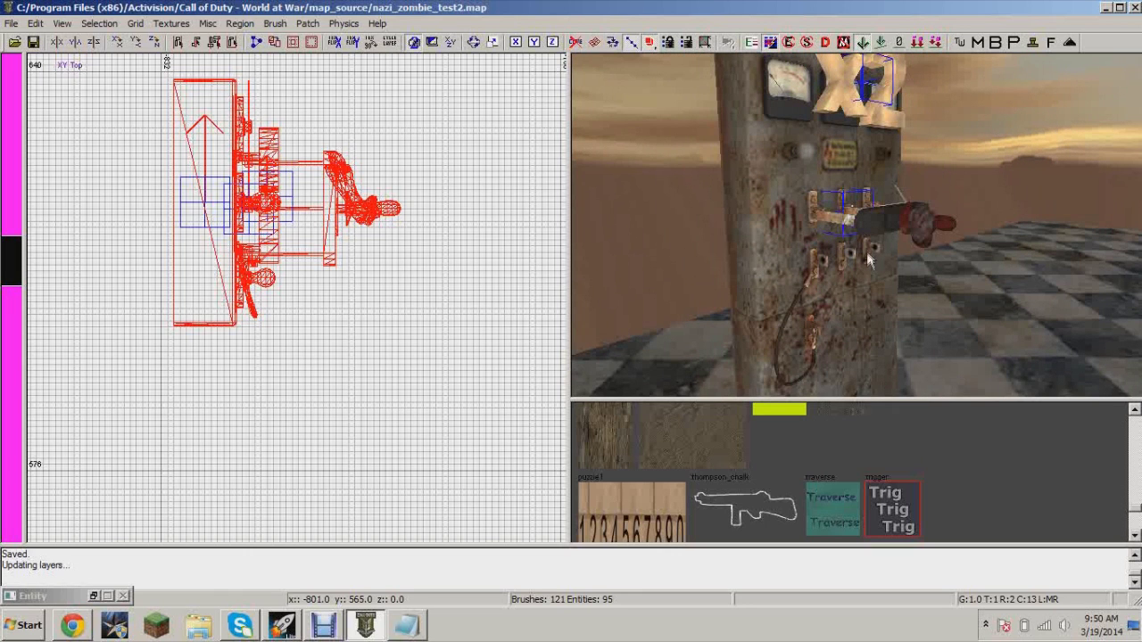
right_click_drag(859, 149, 852, 179)
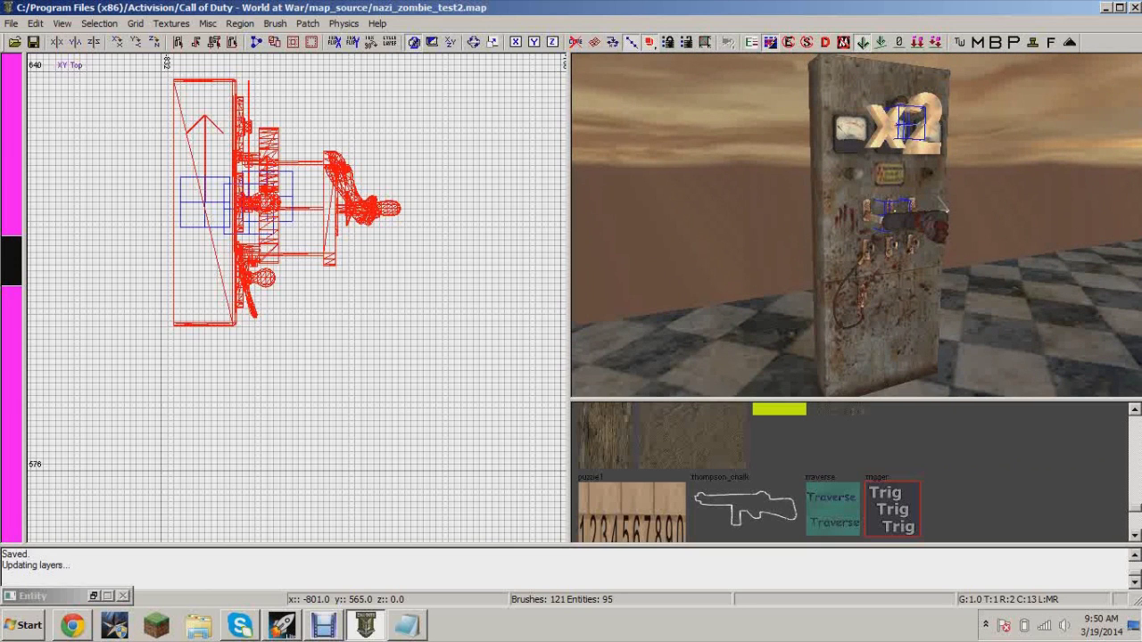
left_click(820, 214, "shift")
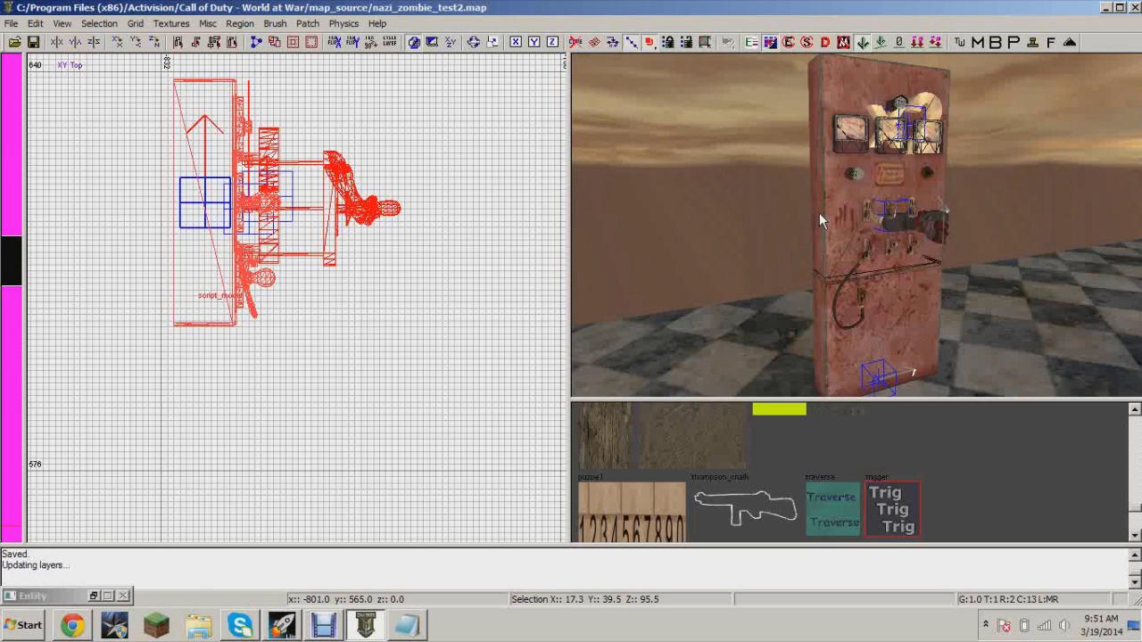
right_click(211, 239)
mouse_move(312, 526)
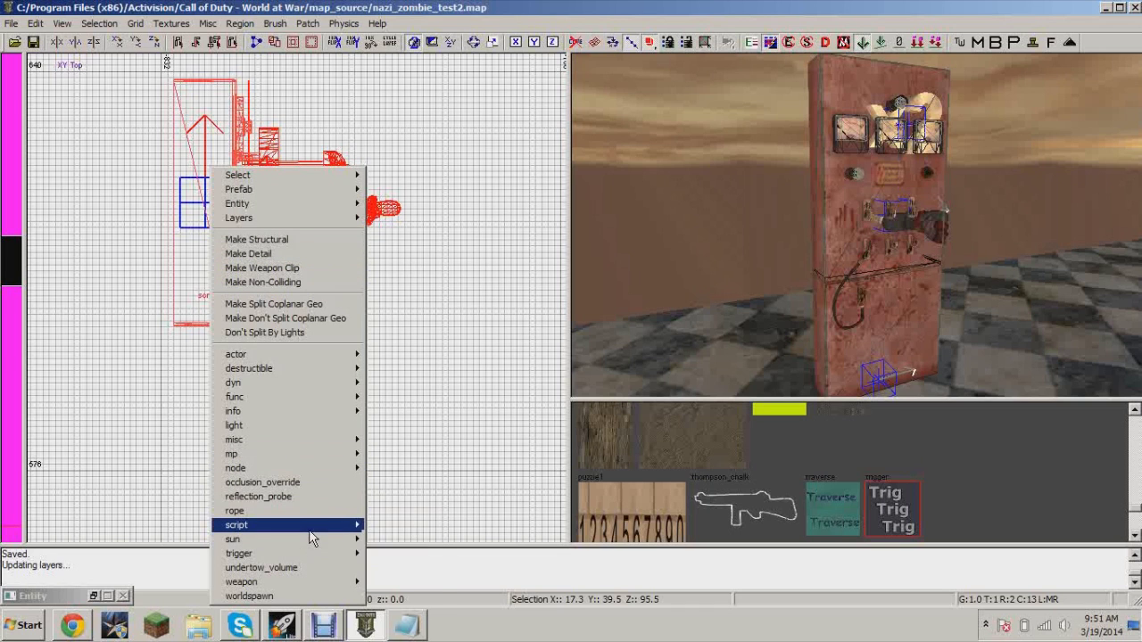
left_click(389, 539)
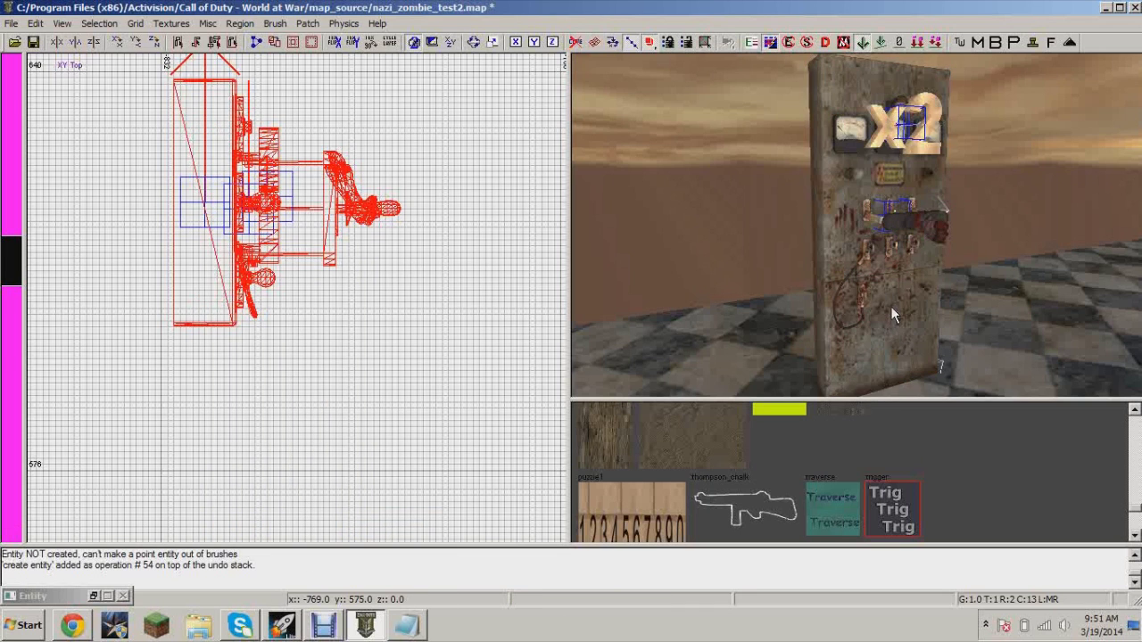
Step: Apply the script_model entity type to the handle model on the power switch panel
right_click(233, 198)
mouse_move(312, 526)
left_click(397, 539)
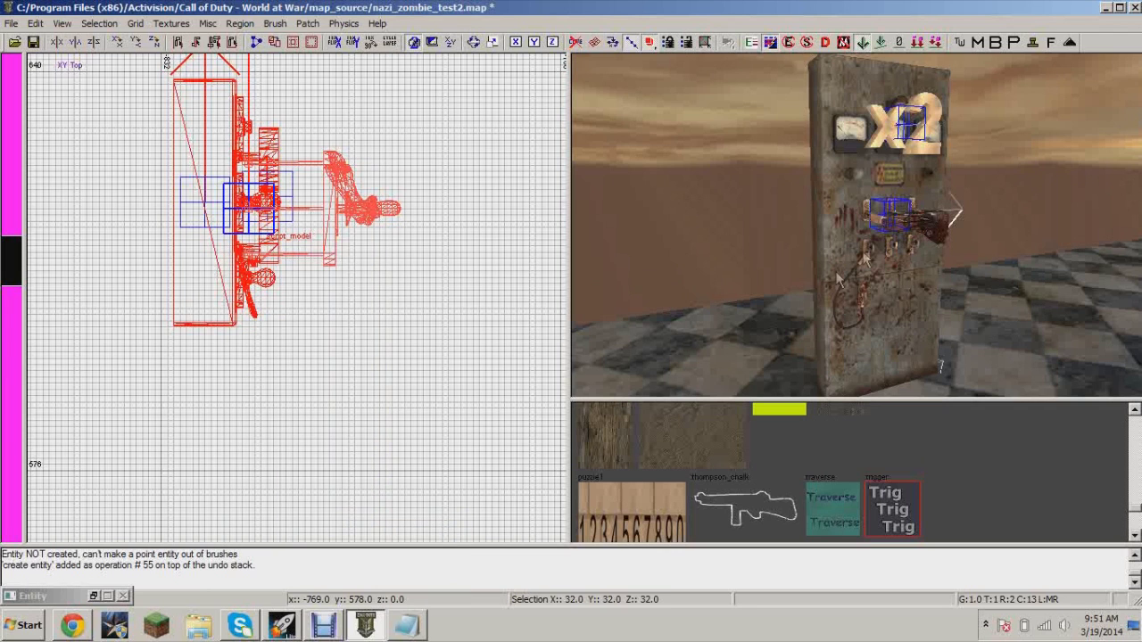
Step: Apply the script_model entity type to the x2 icon model on the power switch panel
left_click(917, 138, "shift")
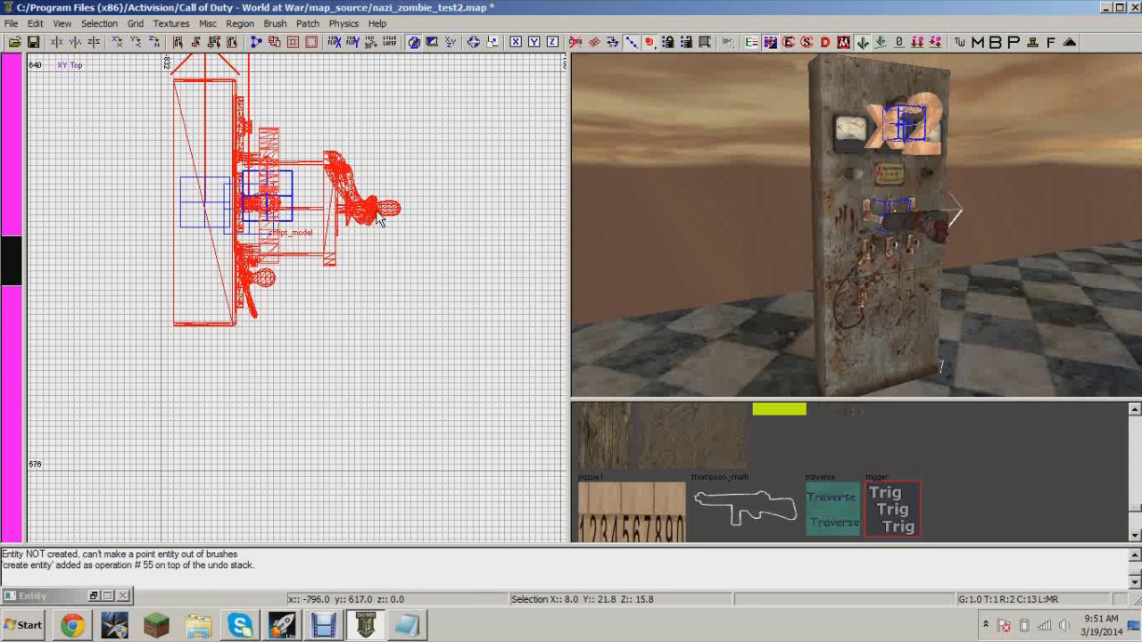
right_click(263, 213)
mouse_move(383, 526)
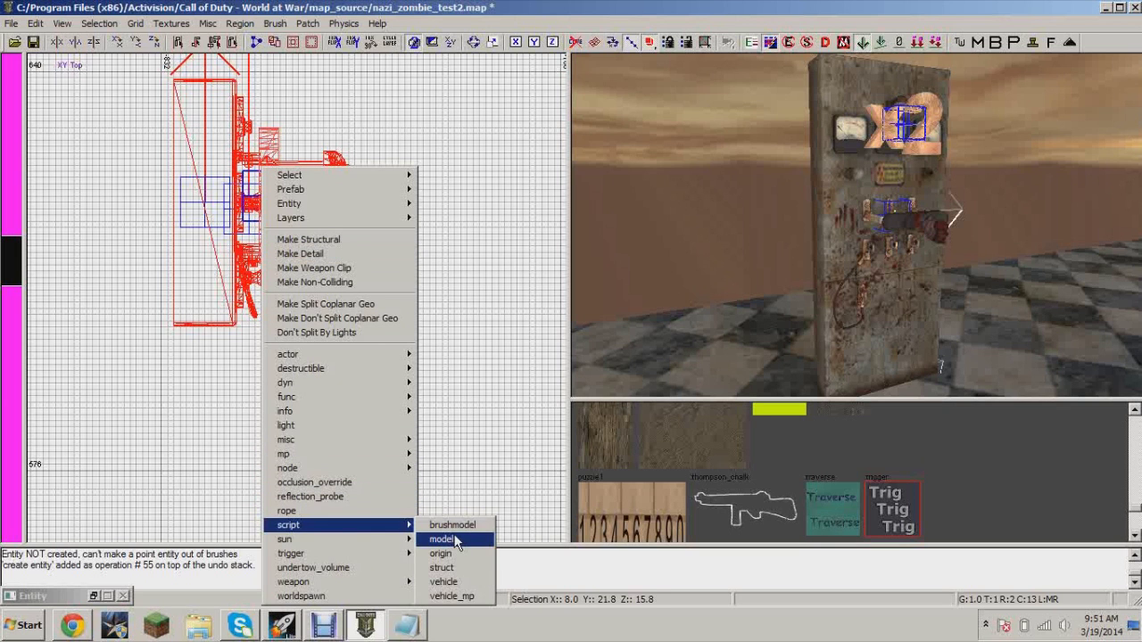
left_click(448, 535)
key("Escape")
mouse_move(933, 247)
right_mouse_down()
mouse_move(933, 276)
mouse_move(933, 214)
mouse_move(926, 294)
mouse_move(931, 229)
right_mouse_up()
key("Up")
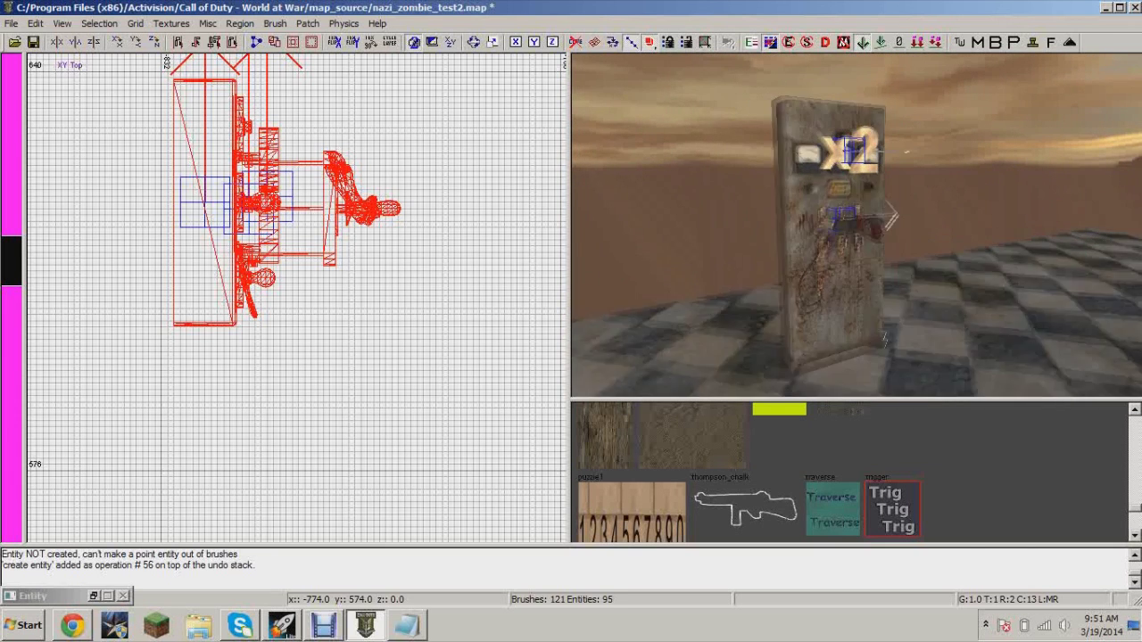
left_click(858, 165, "shift")
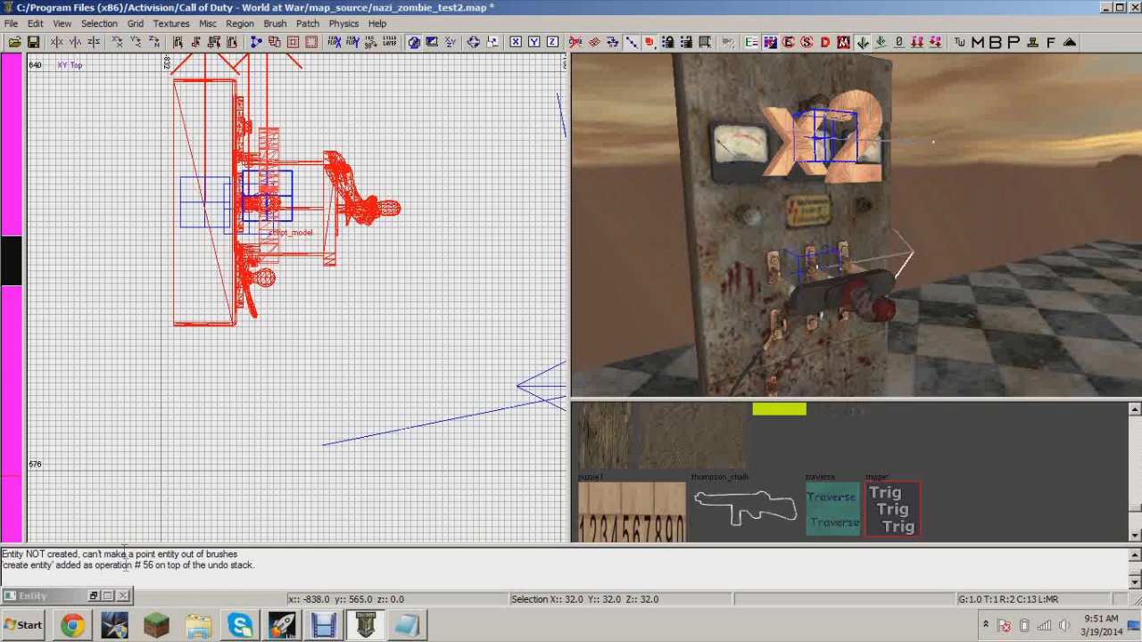
right_click(291, 234)
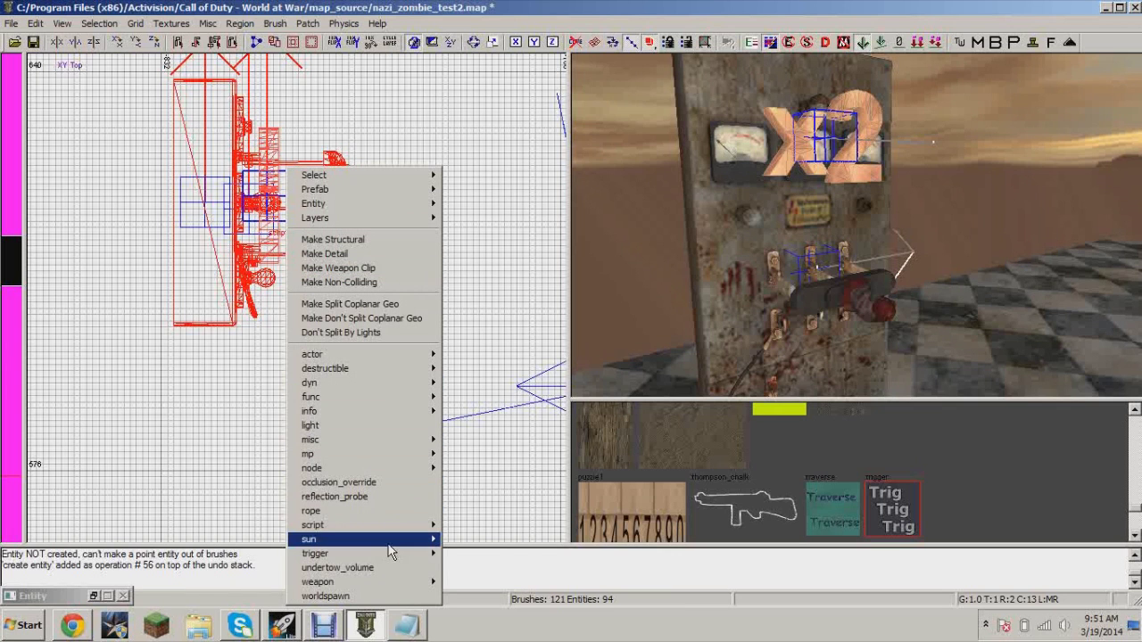
mouse_move(392, 532)
left_click(465, 538)
key("Down")
key("Down")
key("Down")
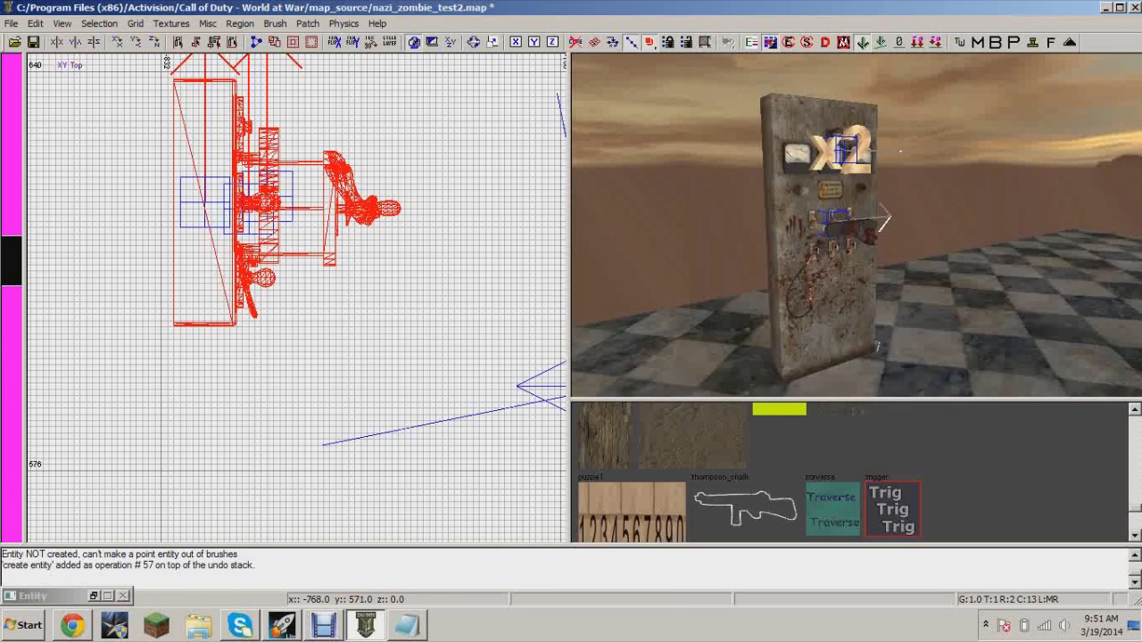
right_click_drag(797, 259, 785, 209)
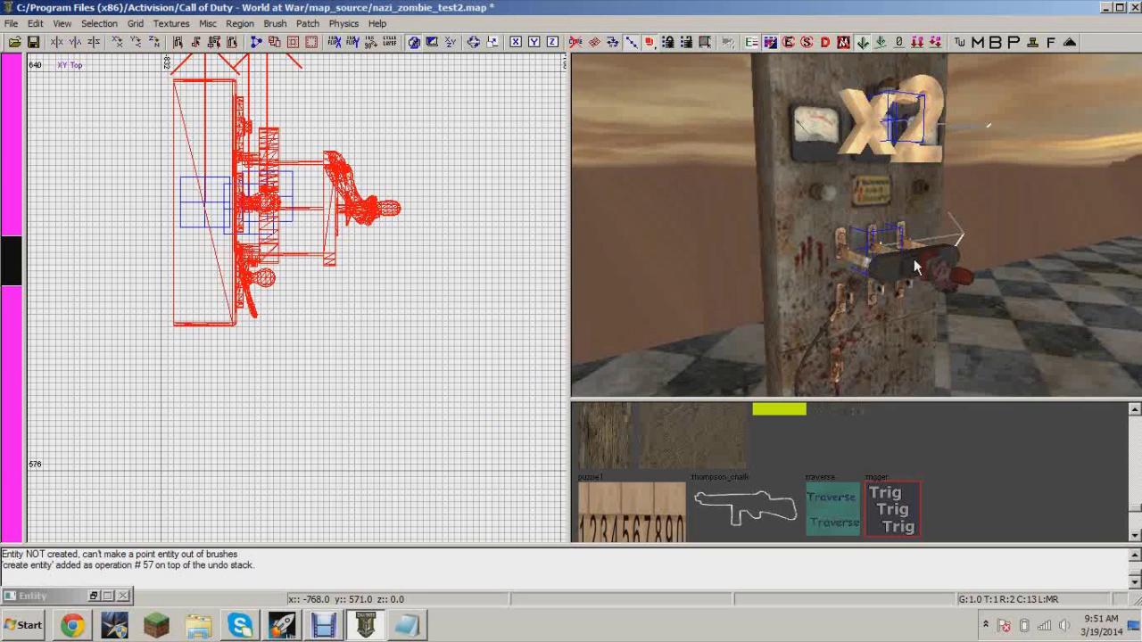
Step: Examine the panel_build, handle_build and wire_build definitions in the _buildables script, then return to the map
key("Down")
key("Down")
left_click(415, 632)
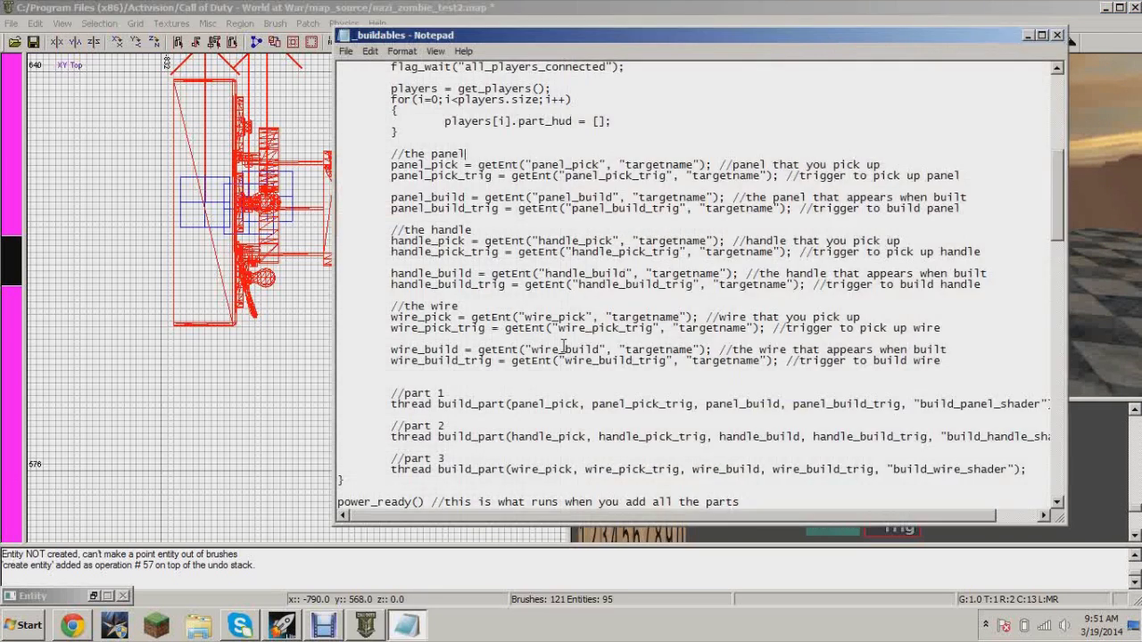
left_click_drag(1024, 39, 806, 179)
scroll(358, 298, "down", 1)
left_click_drag(220, 287, 320, 286)
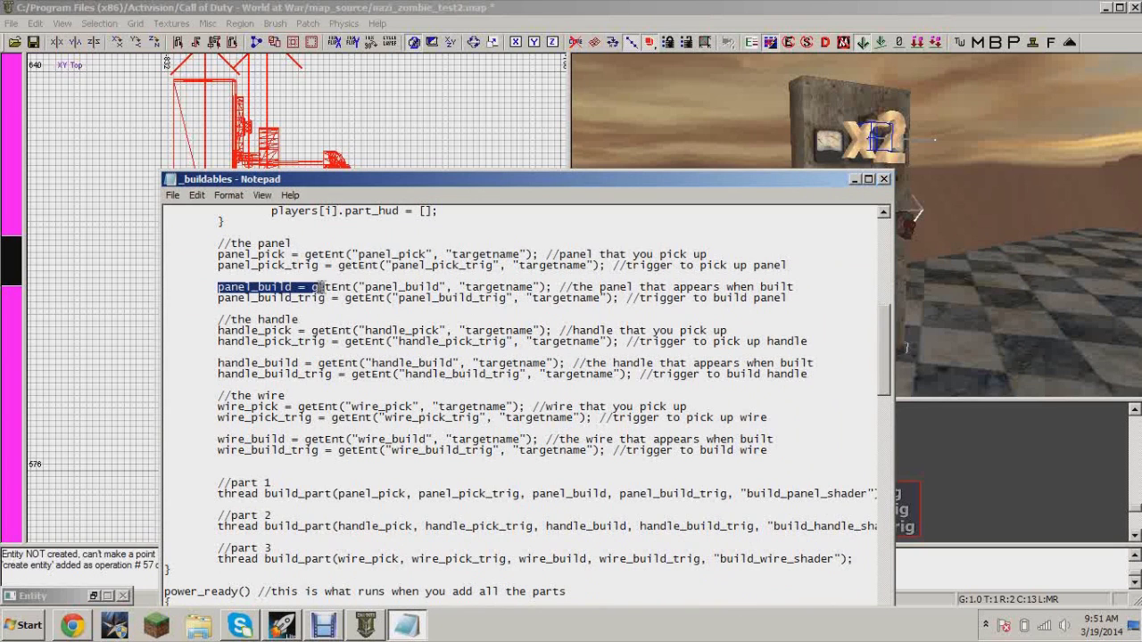
left_click_drag(220, 363, 325, 363)
left_click_drag(218, 439, 291, 439)
left_click(429, 412)
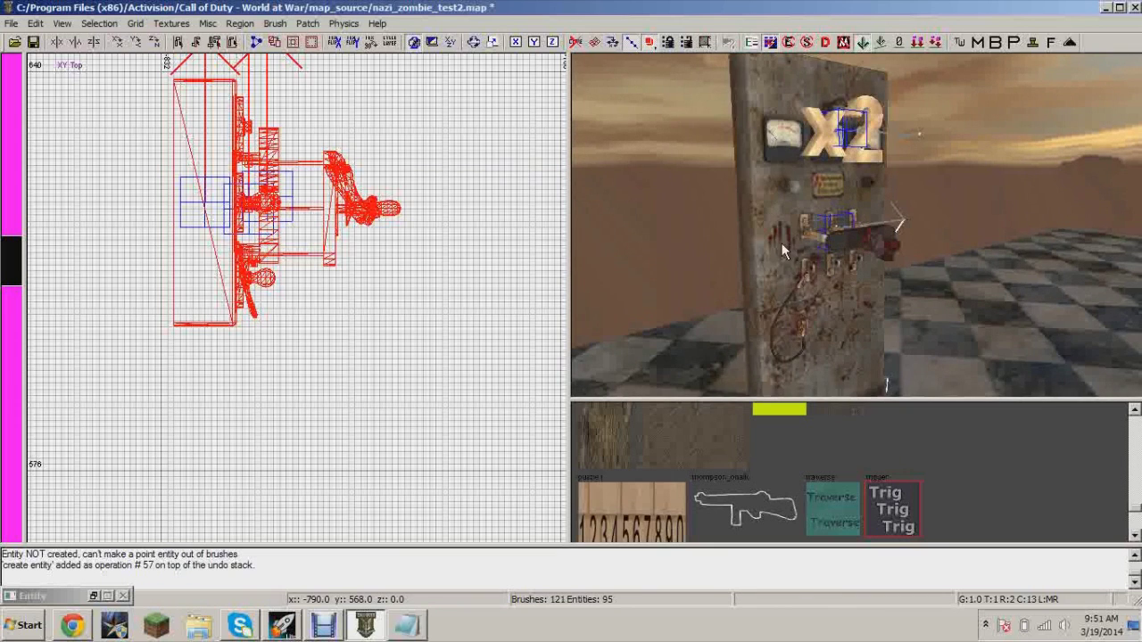
Step: Set the targetname of the power switch's panel model, zombie_power_lever, to wire_build
right_click_drag(781, 251, 781, 303)
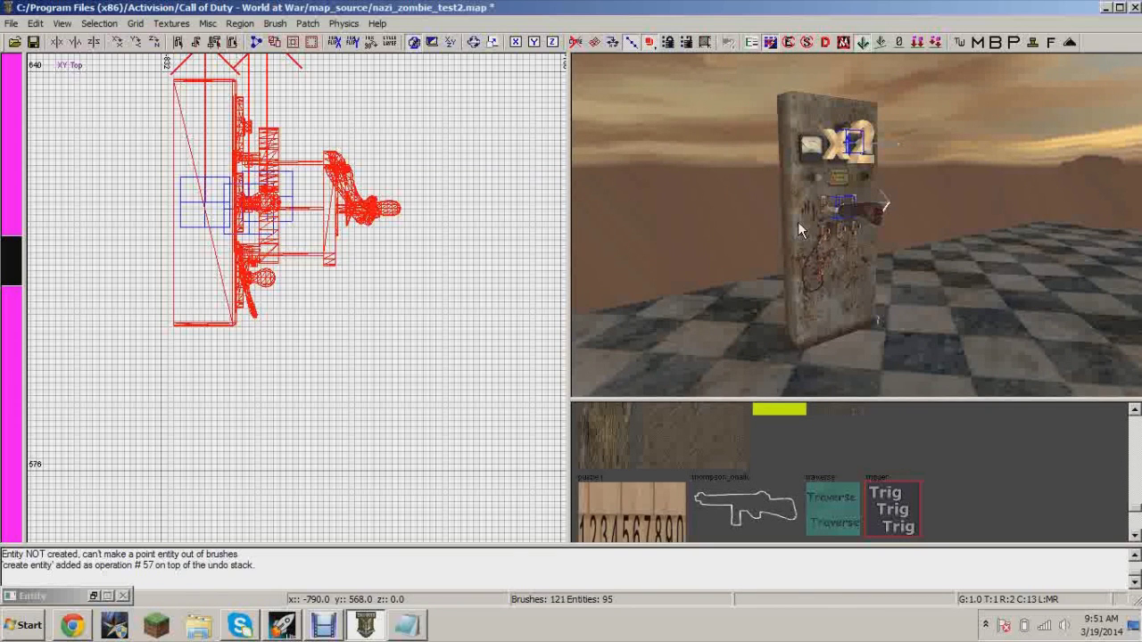
scroll(835, 276, "up", 2)
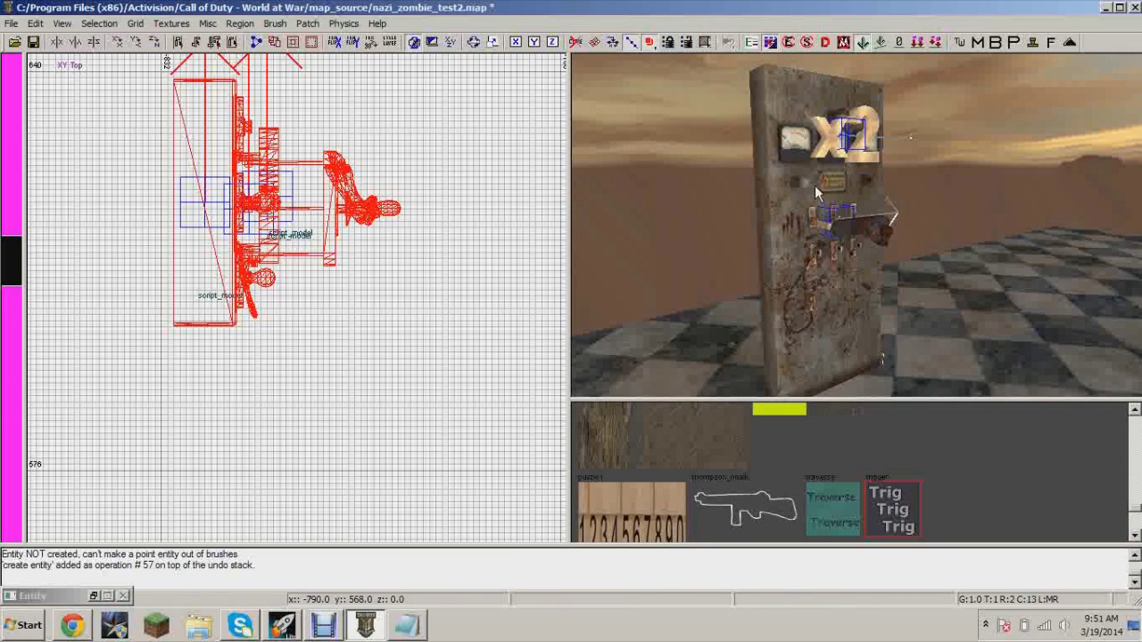
right_click_drag(814, 185, 799, 200)
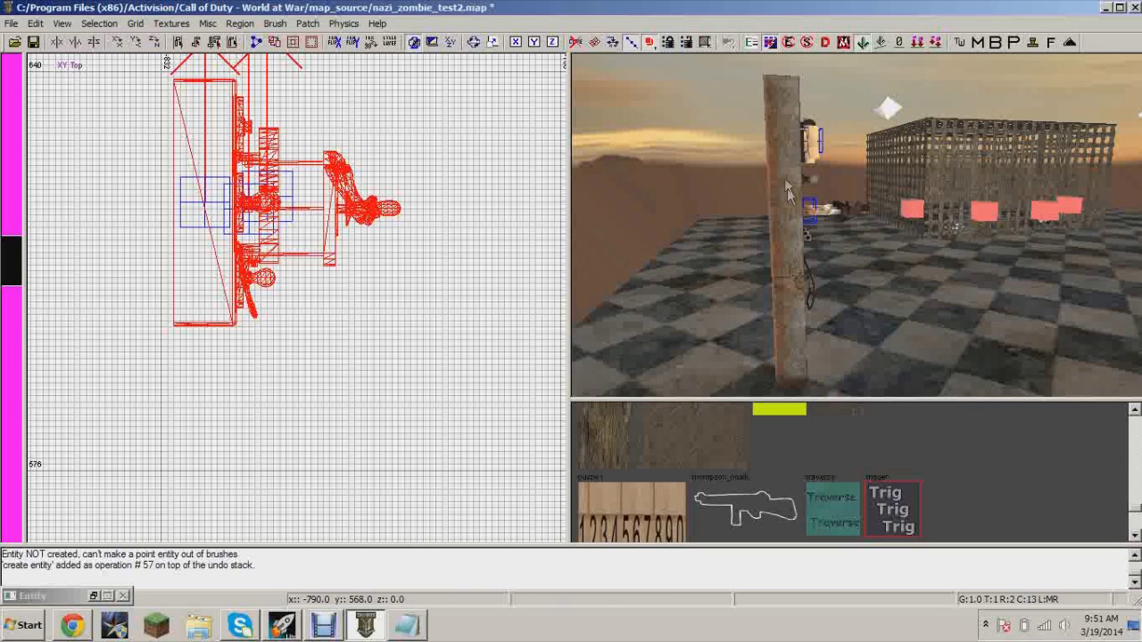
left_click(794, 256, "shift")
key("Escape")
mouse_move(795, 256)
right_mouse_down()
mouse_move(795, 285)
mouse_move(792, 184)
right_mouse_up()
left_click(787, 241, "shift")
key("Escape")
left_click(782, 268, "shift")
mouse_move(782, 268)
right_mouse_down()
mouse_move(797, 268)
mouse_move(767, 286)
mouse_move(789, 304)
mouse_move(796, 254)
mouse_move(796, 308)
right_mouse_up()
key("n")
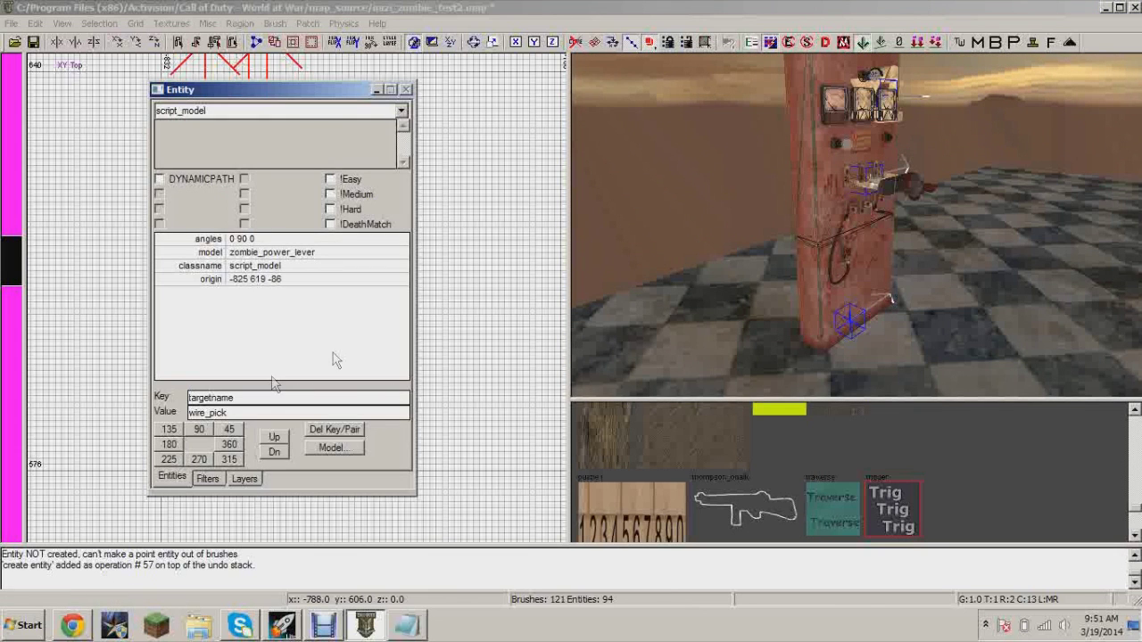
left_click_drag(255, 412, 146, 416)
type("trre_build")
key("Return")
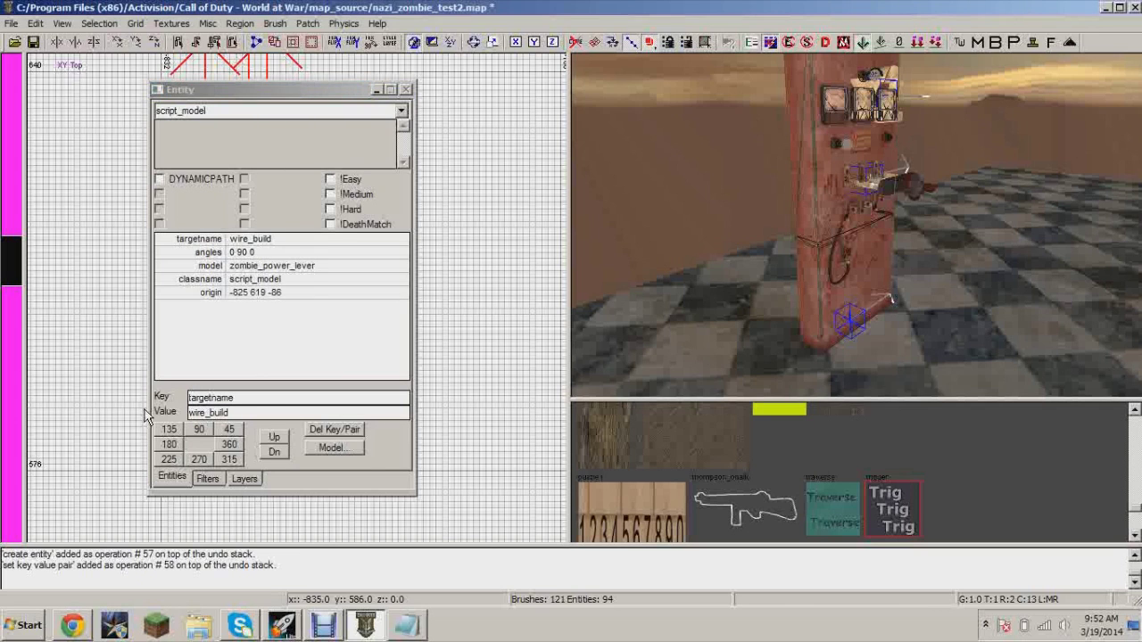
Step: Check the pick and build targetnames in the _buildables script again, then close the entity properties and deselect the panel
left_click(406, 624)
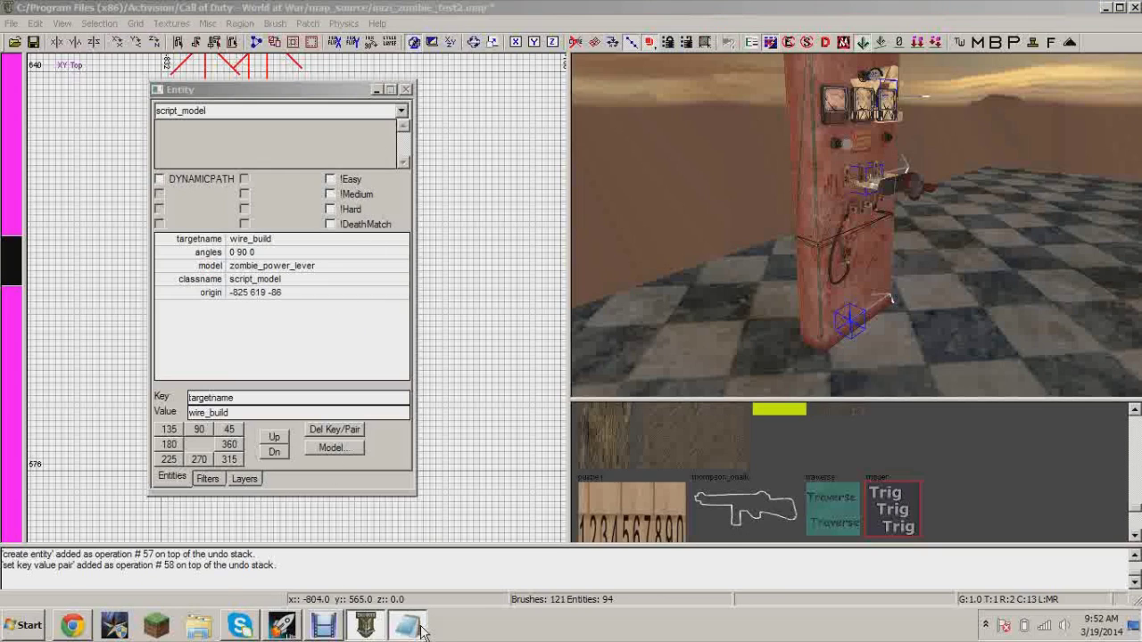
left_click_drag(557, 195, 692, 169)
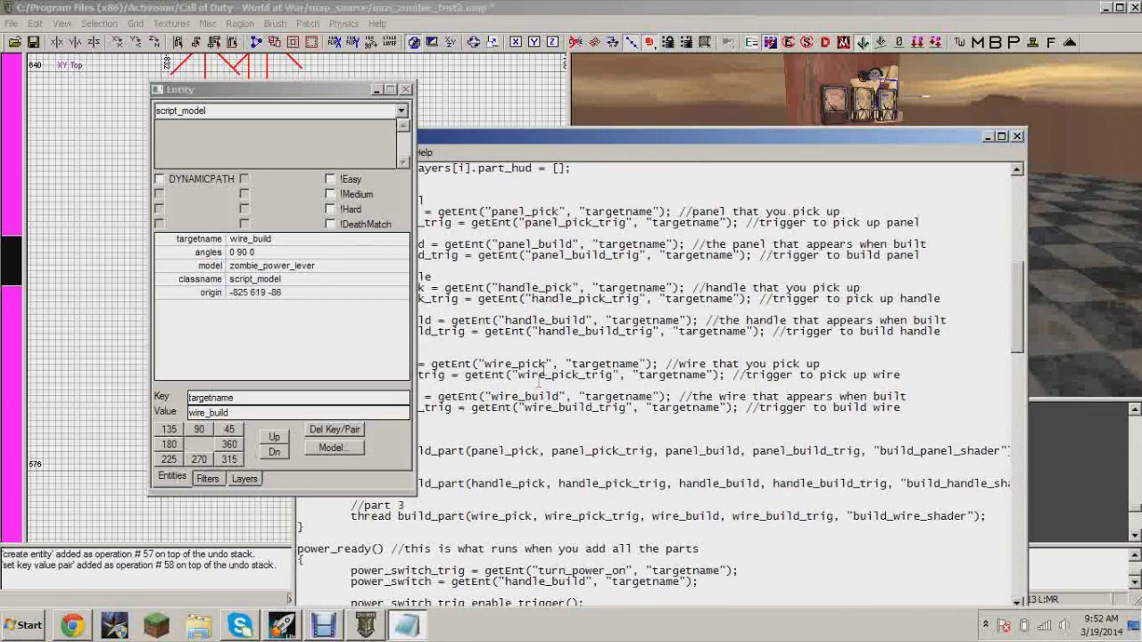
left_click(989, 138)
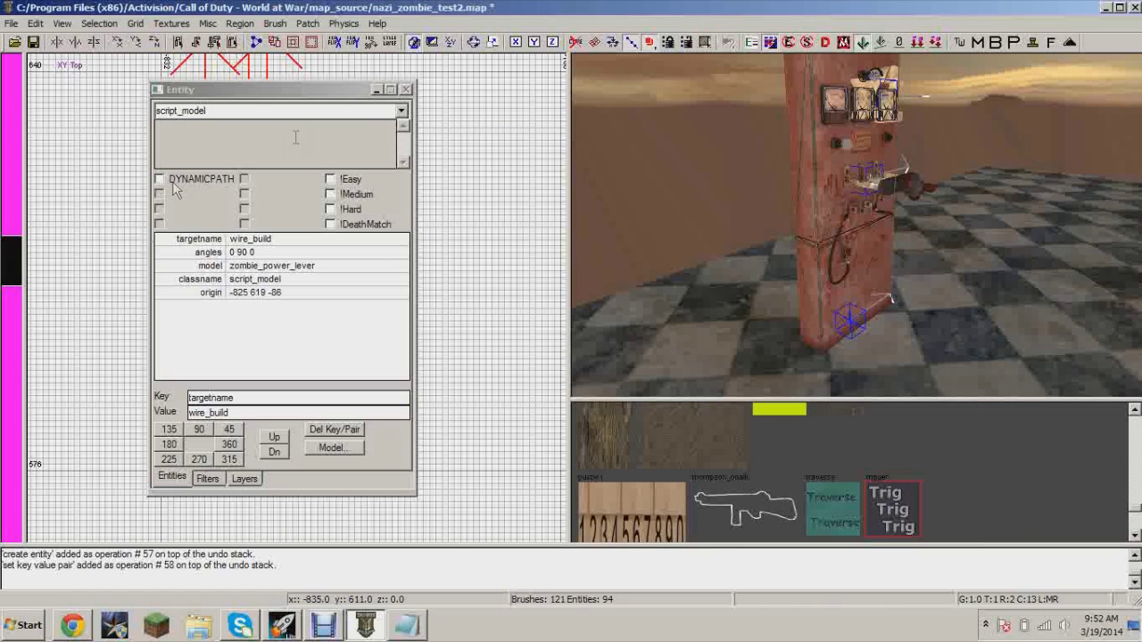
left_click(381, 90)
key("Escape")
Step: Set the targetname of the power switch's handle model to handle_build
right_click_drag(930, 267, 871, 219)
left_click(871, 219, "shift")
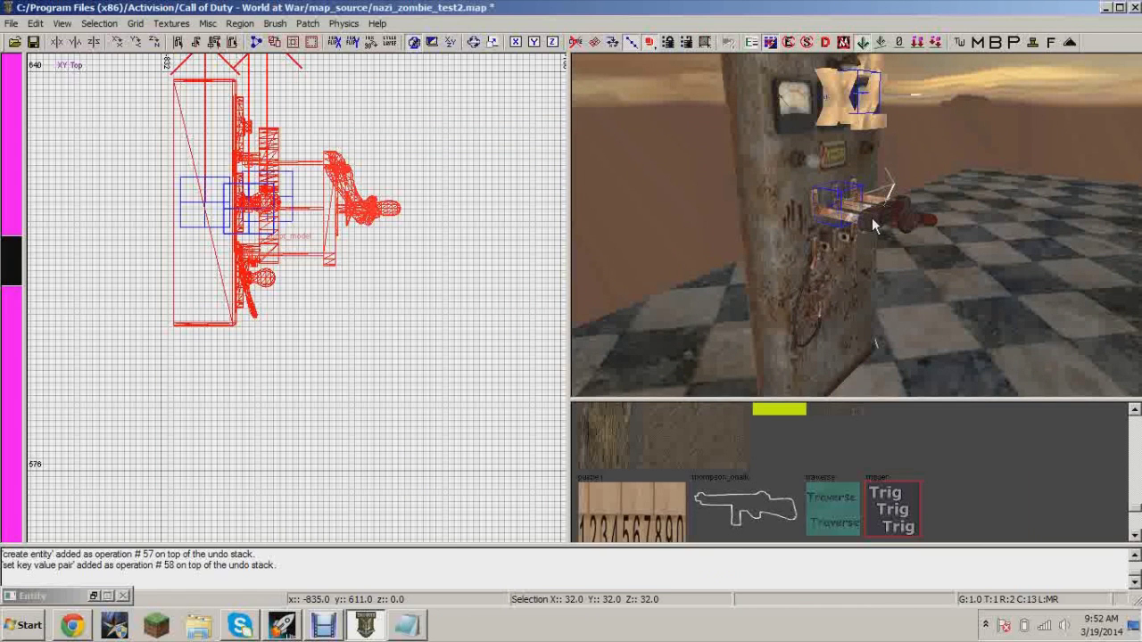
key("n")
left_click_drag(210, 414, 162, 419)
key("BackSpace")
type("habd")
type("ndle_build")
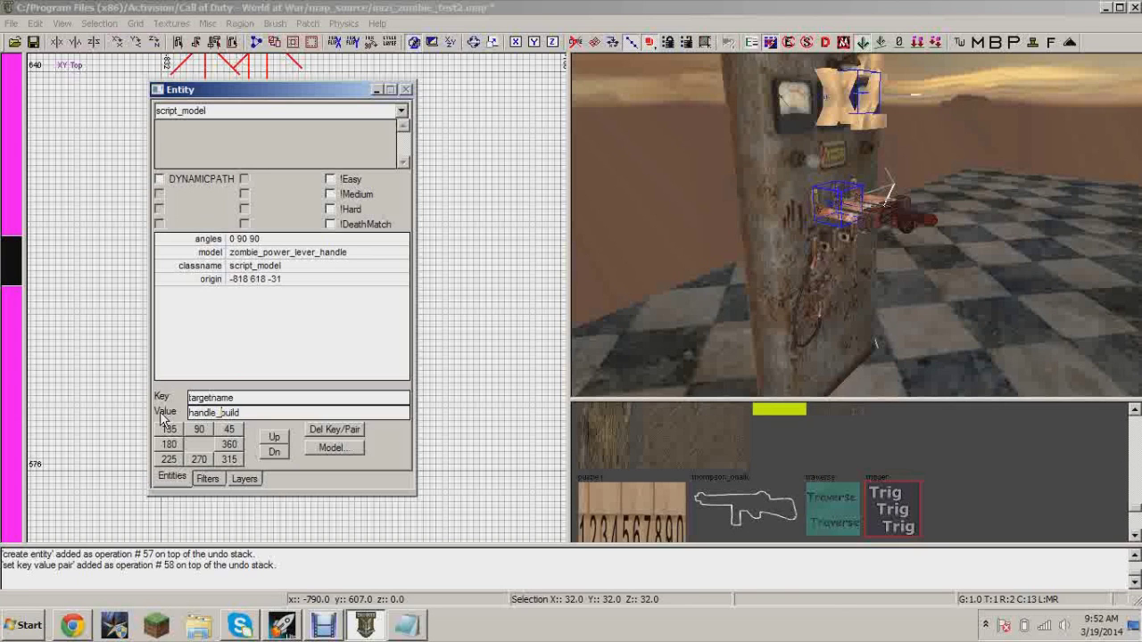
type("_")
key("Return")
left_click(376, 90)
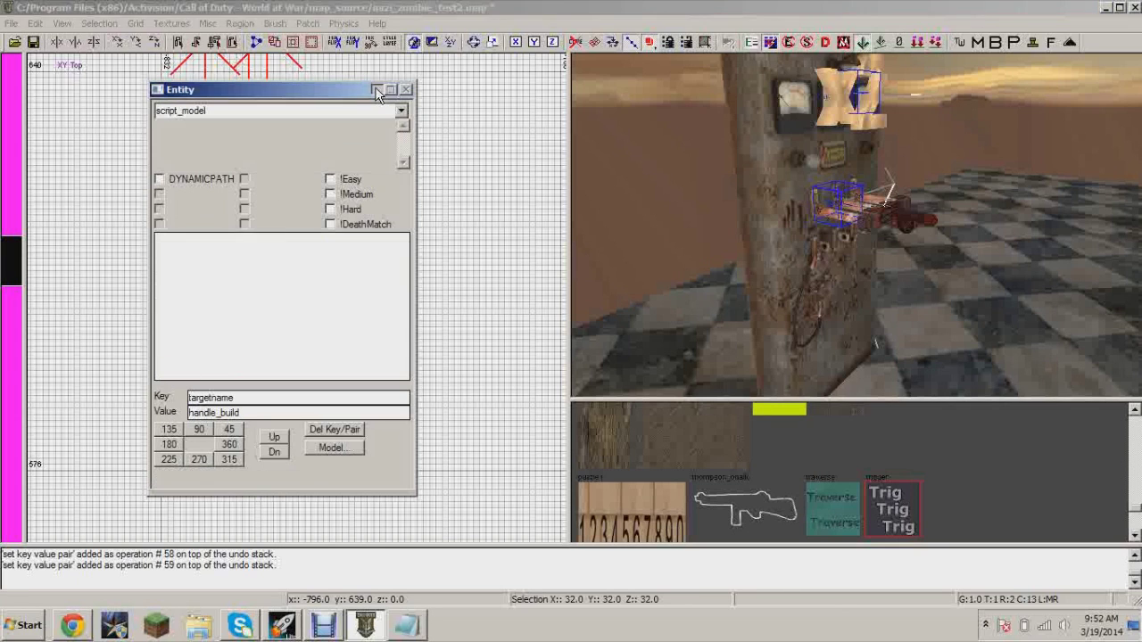
left_click(376, 90)
Step: Set the x2 icon model's targetname to wire_build and deselect it
key("n")
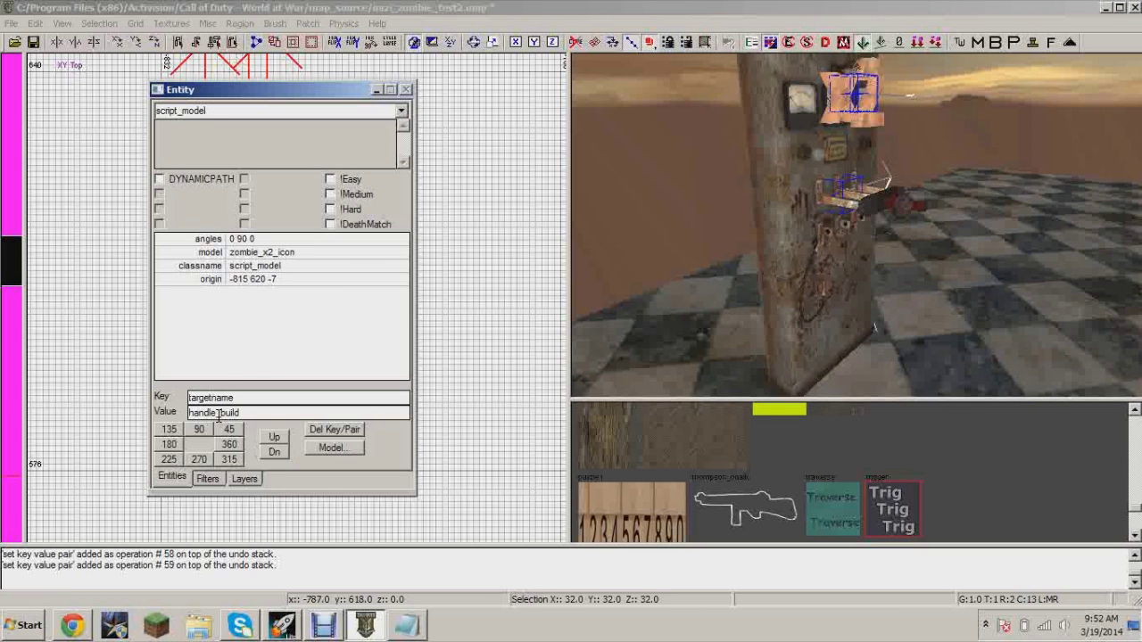
left_click_drag(217, 415, 148, 416)
type("wire")
key("Return")
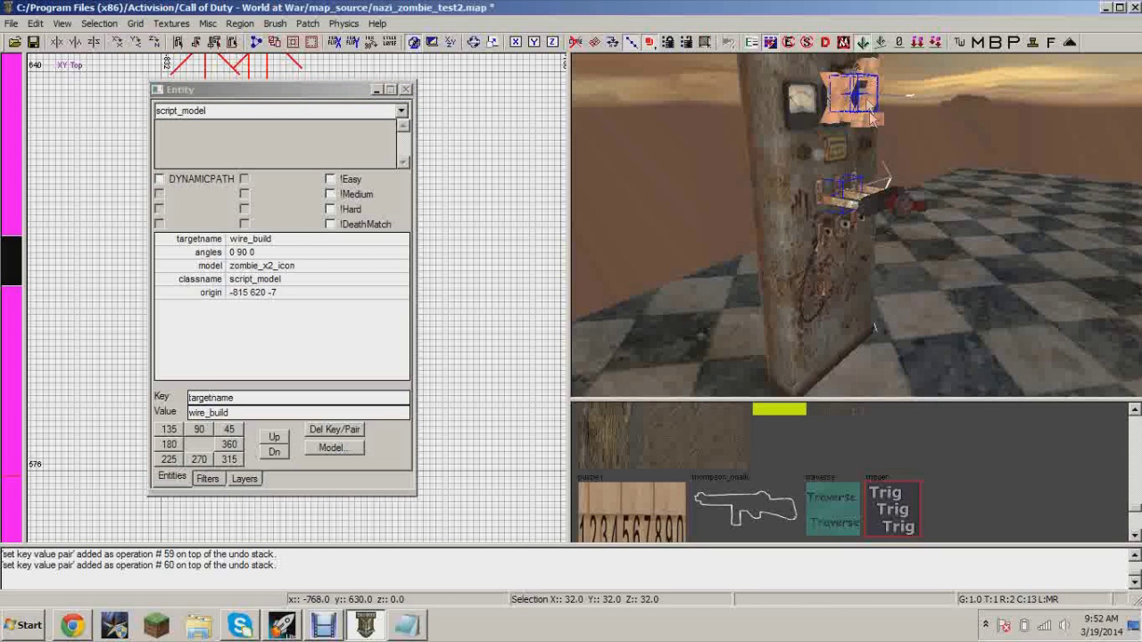
left_click(377, 90)
key("Escape")
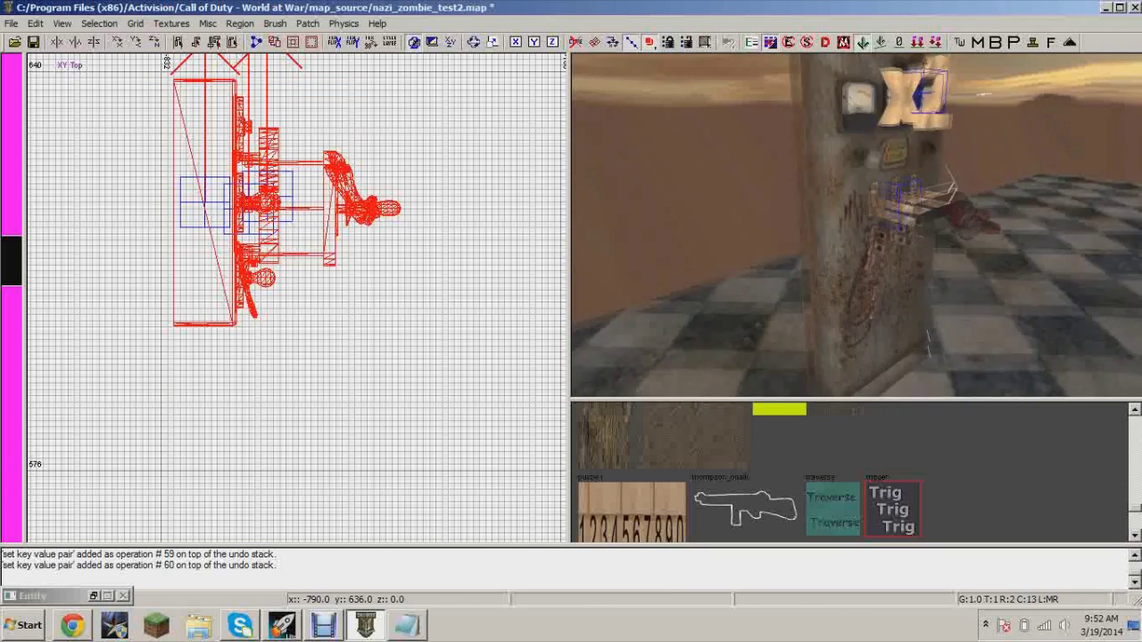
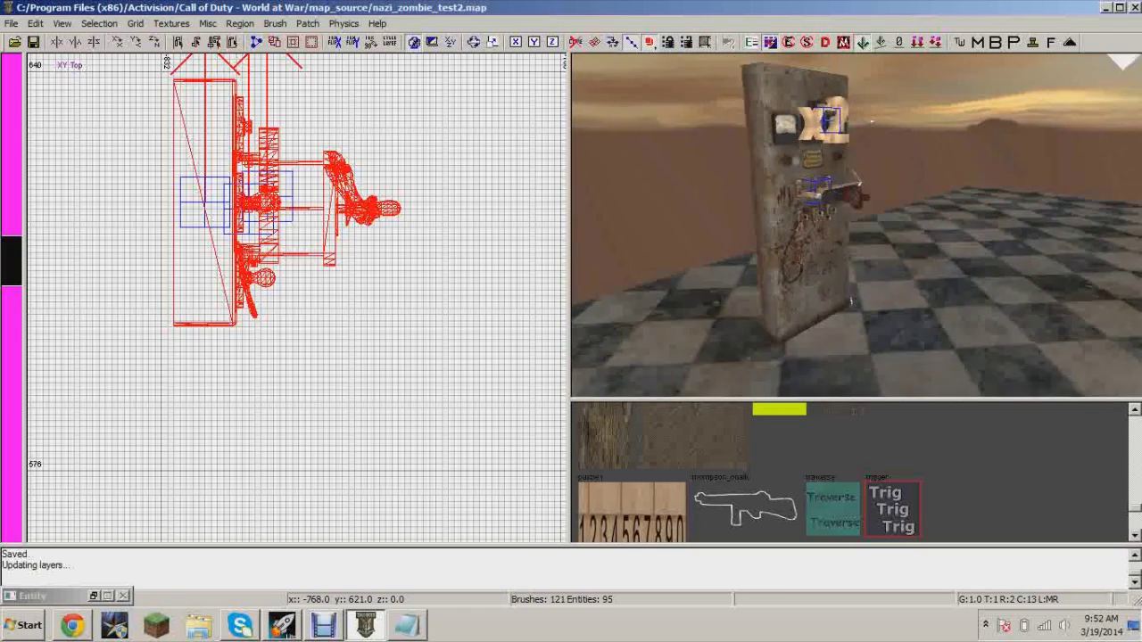
Step: Create a trigger_use brush of about 4 × 4 × 11 units in front of the power switch's handle
right_click_drag(953, 260, 919, 234)
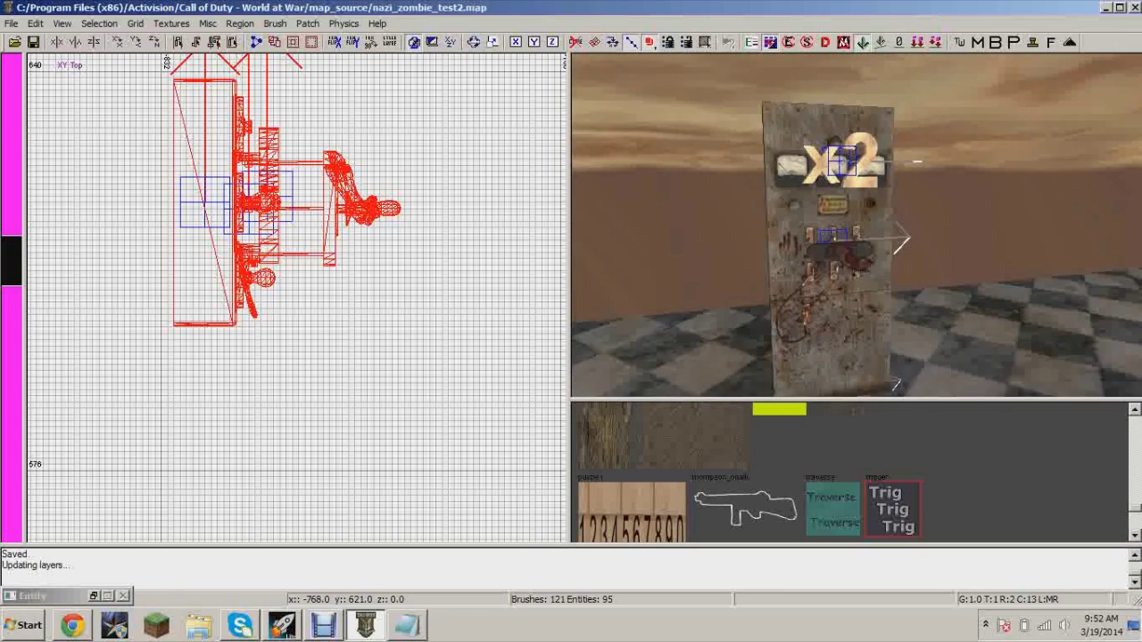
right_click_drag(421, 227, 293, 268)
right_click(292, 267)
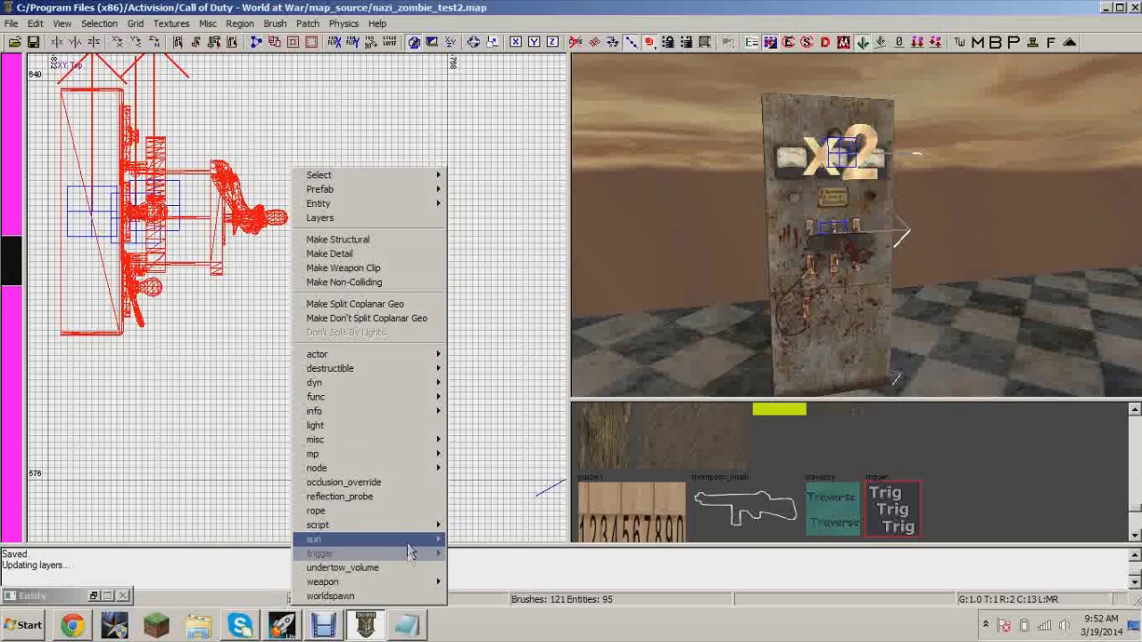
left_click(484, 553)
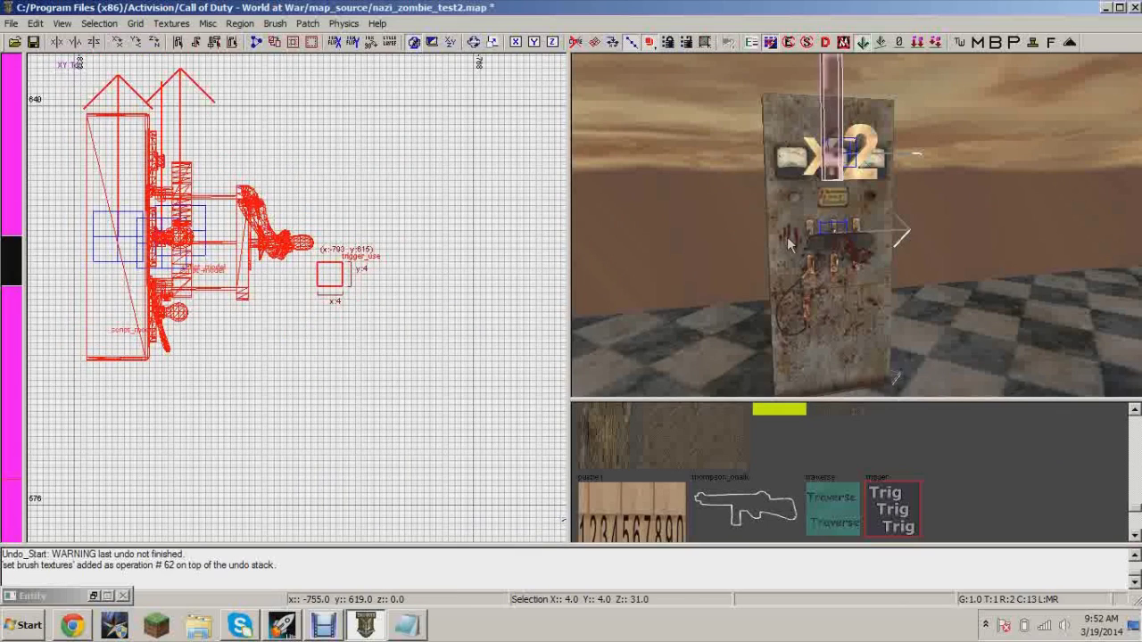
scroll(787, 237, "down", 1)
mouse_move(843, 57)
left_mouse_down()
mouse_move(845, 166)
mouse_move(876, 216)
left_mouse_up()
scroll(356, 201, "up", 1)
left_click(305, 182)
mouse_move(322, 177)
left_mouse_down()
mouse_move(323, 161)
mouse_move(312, 243)
left_mouse_up()
Step: Duplicate the trigger_use brush three times in an adjoining row and shift all four triggers by -4 units in Y
key("space")
key("space")
key("space")
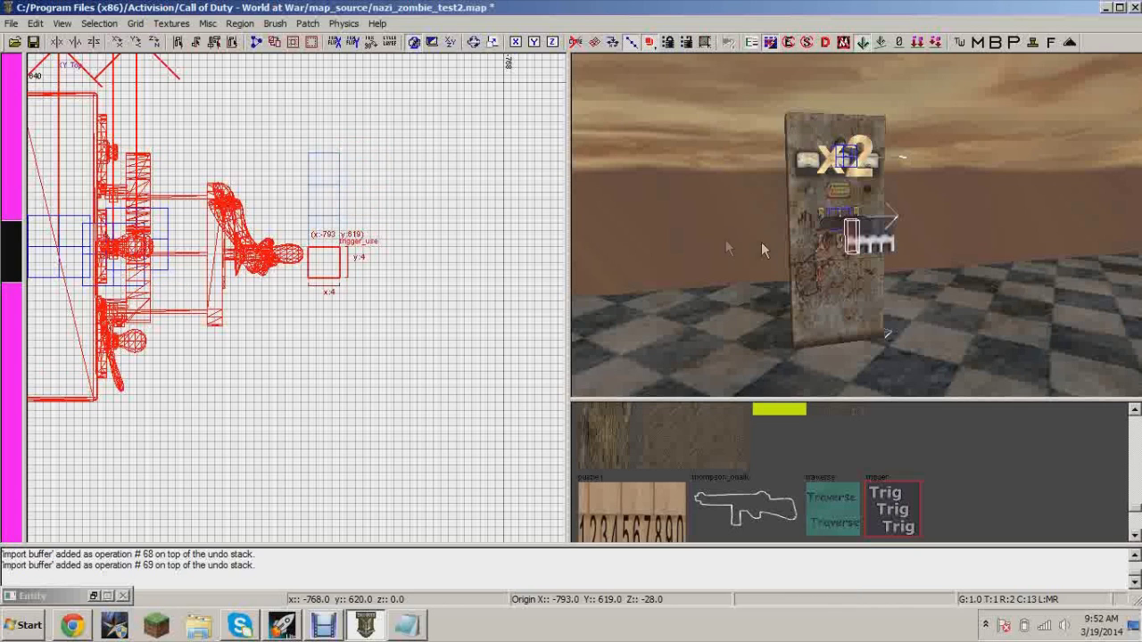
left_click(893, 242, "shift")
left_click(877, 245, "shift")
left_click(875, 244, "shift")
left_click(874, 246, "shift")
left_click(867, 245, "shift")
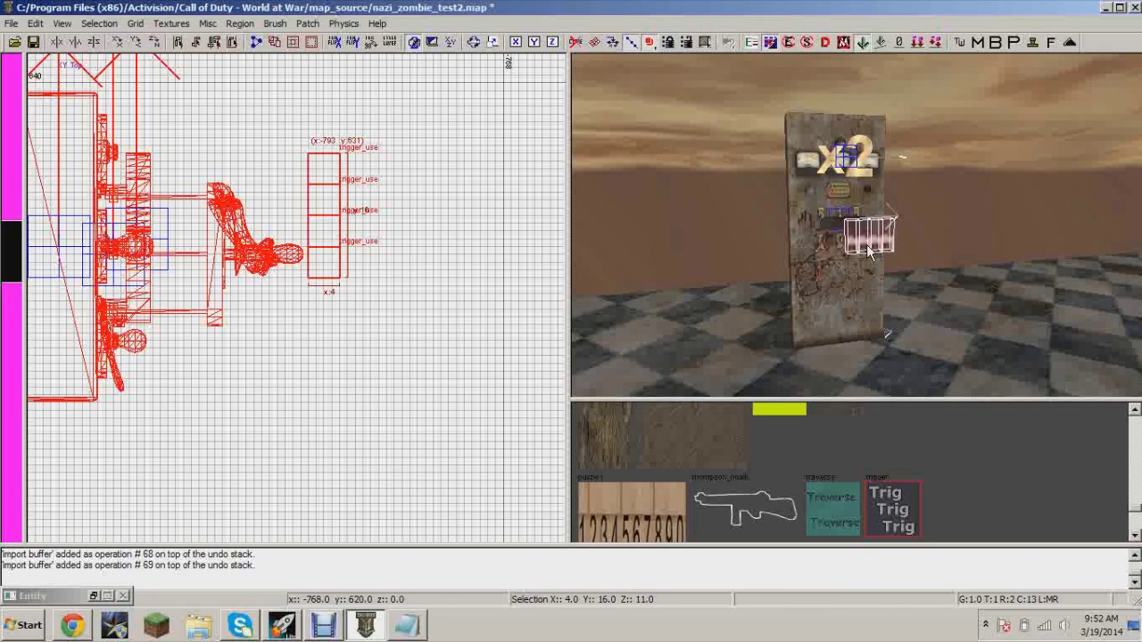
left_click_drag(323, 185, 319, 214)
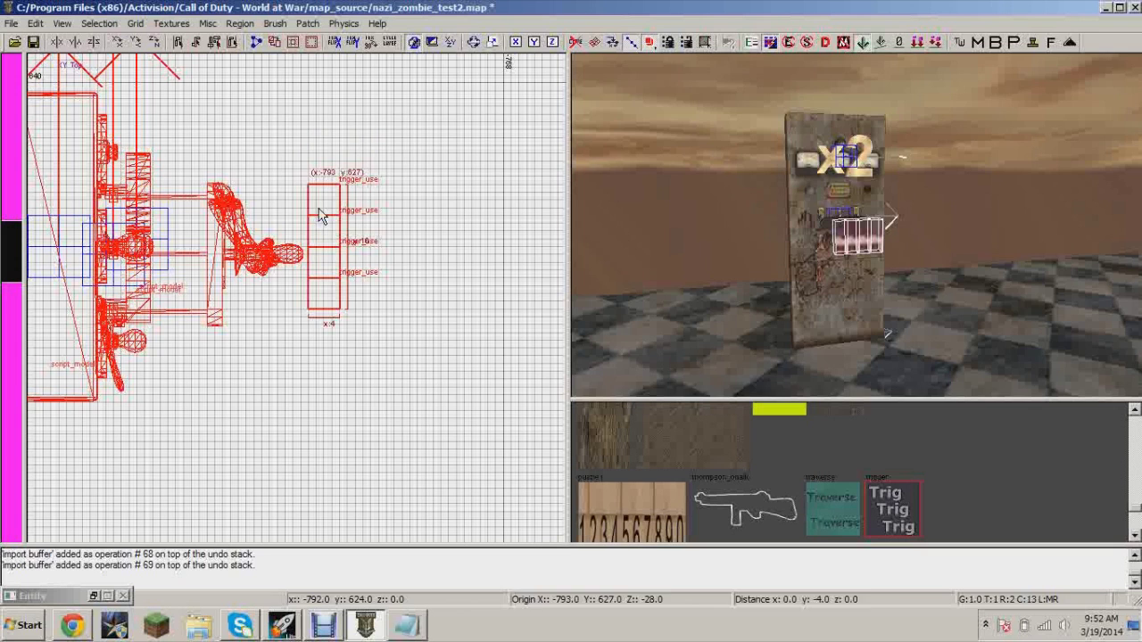
key("Escape")
Step: Set the targetname of the trigger at the right end of the row to wire_build_trig
right_click_drag(864, 274, 866, 275)
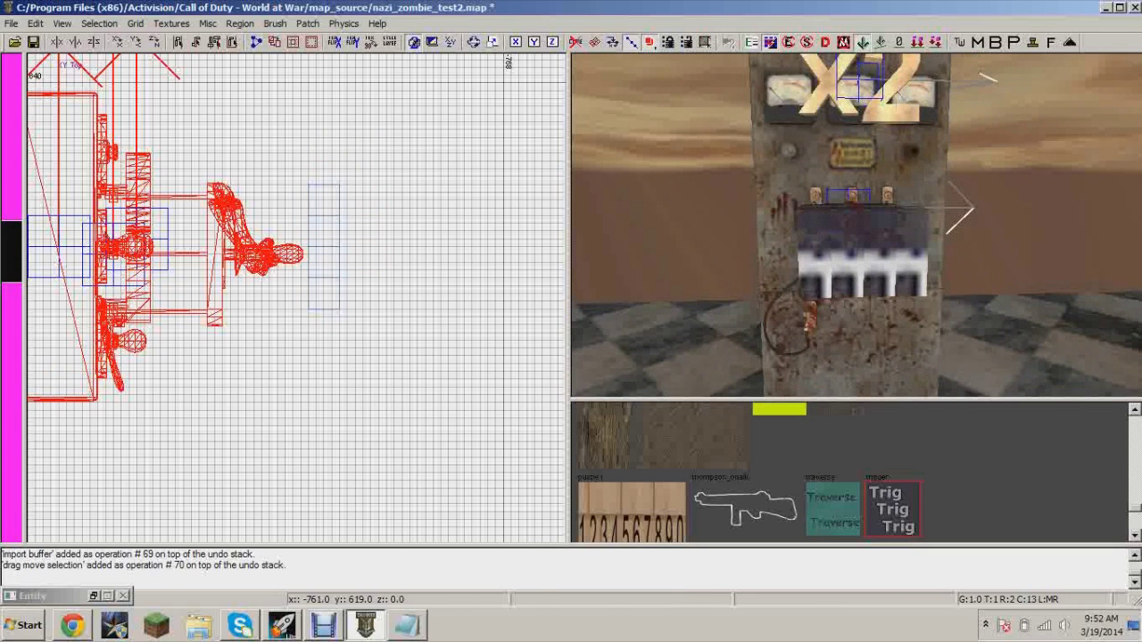
left_click(911, 276, "shift")
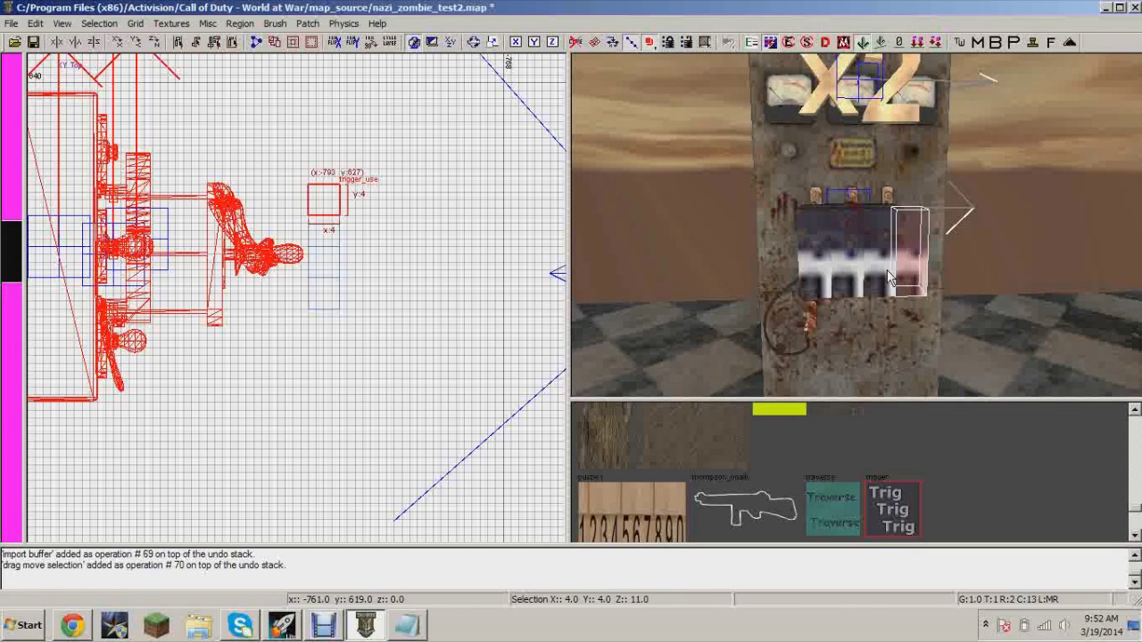
key("n")
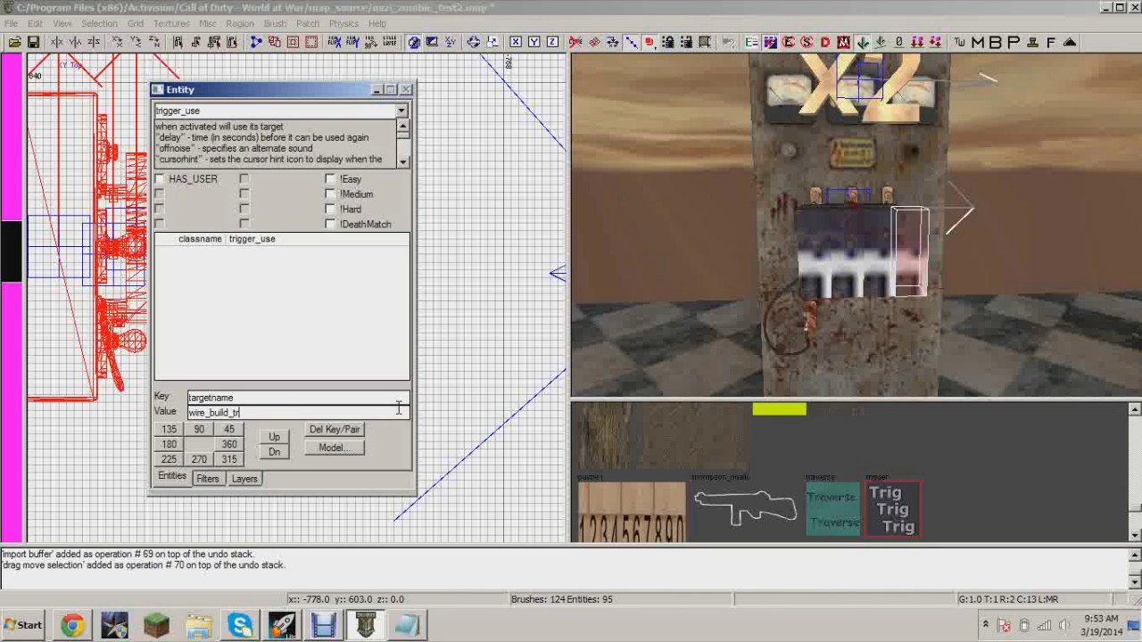
key("Return")
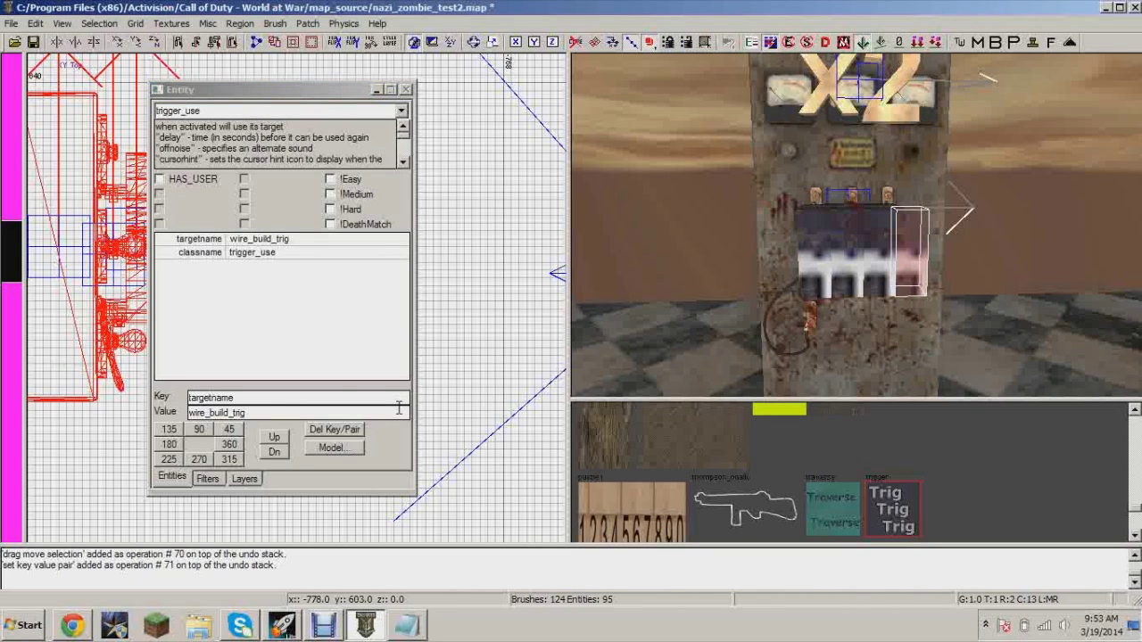
Step: Set the targetname of the trigger second from the right end of the row to handle_build_trig
left_click(378, 91)
scroll(869, 107, "down", 1)
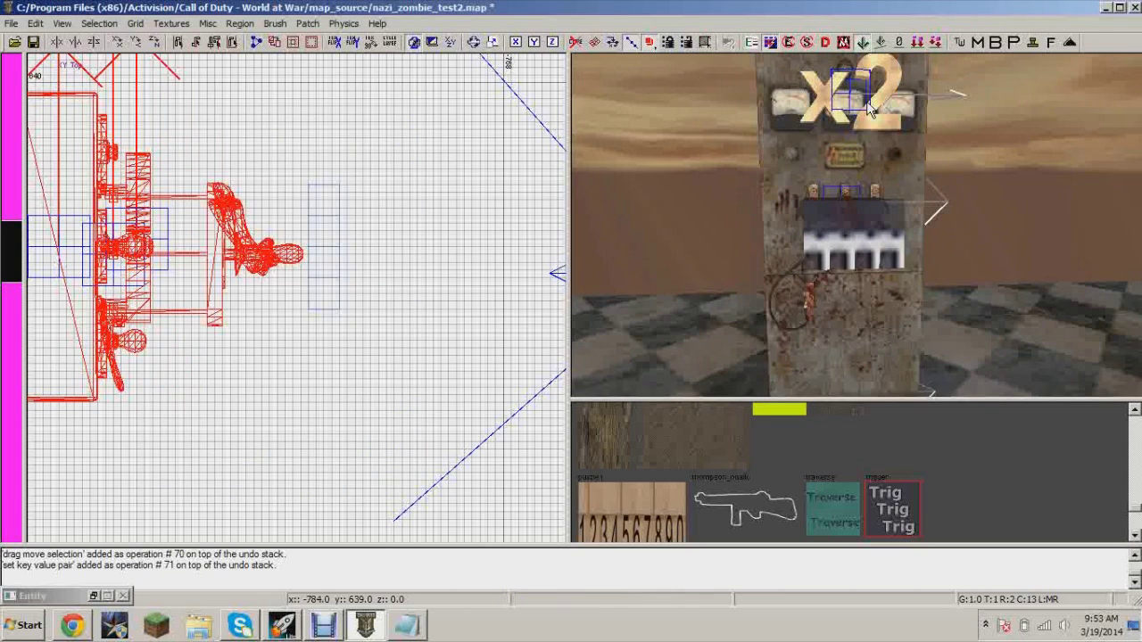
left_click(875, 241, "shift")
key("n")
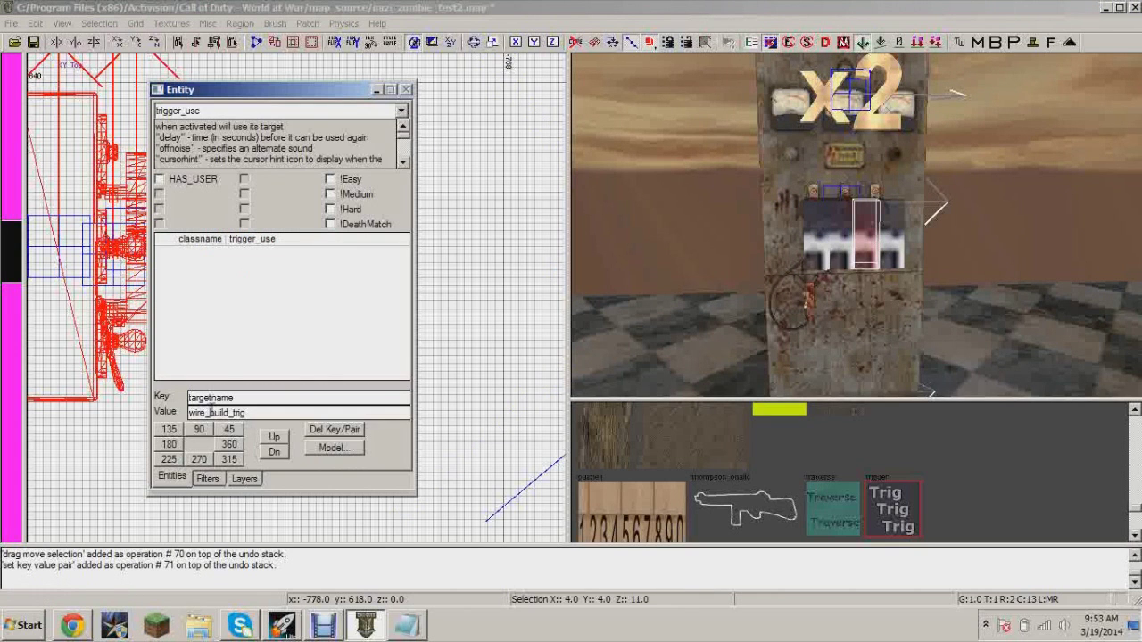
type("handle")
key("Return")
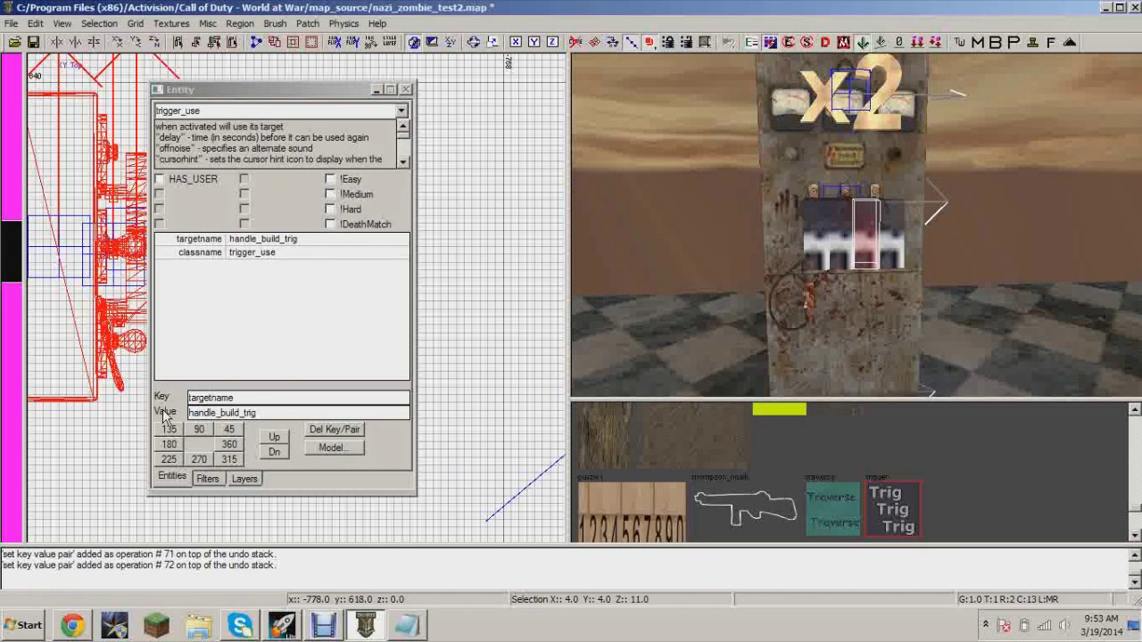
left_click(376, 90)
Step: Set the targetname of the third trigger from the right end of the row to panel_build_trig
mouse_move(898, 216)
right_mouse_down()
mouse_move(861, 192)
mouse_move(881, 234)
mouse_move(870, 233)
mouse_move(897, 237)
right_mouse_up()
key("Escape")
left_click(906, 236, "shift")
key("n")
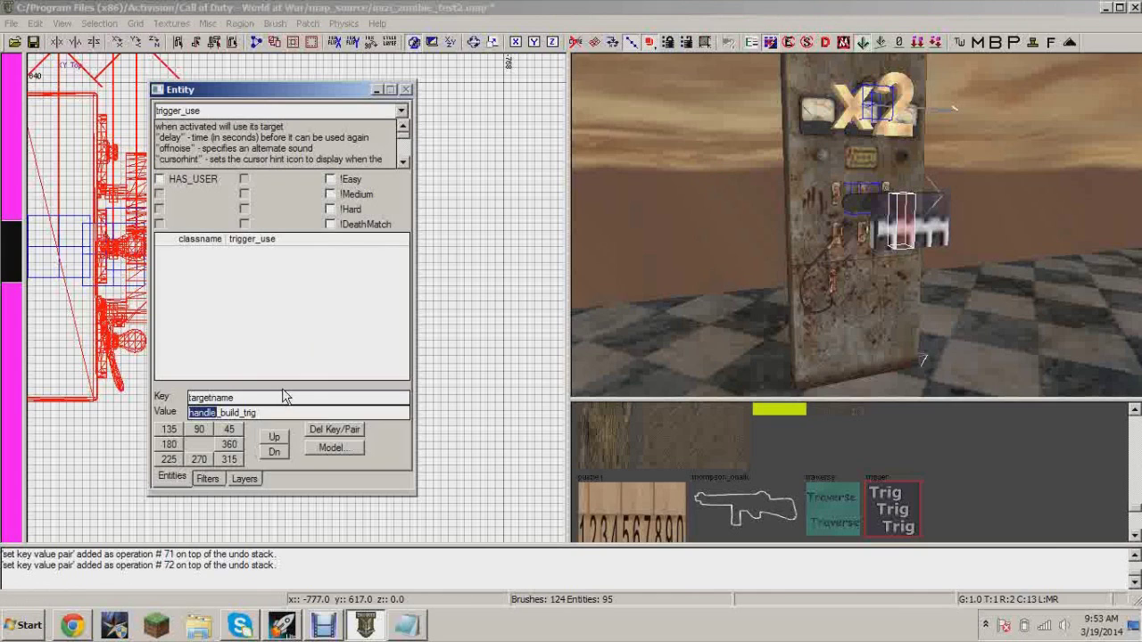
key("BackSpace")
key("Return")
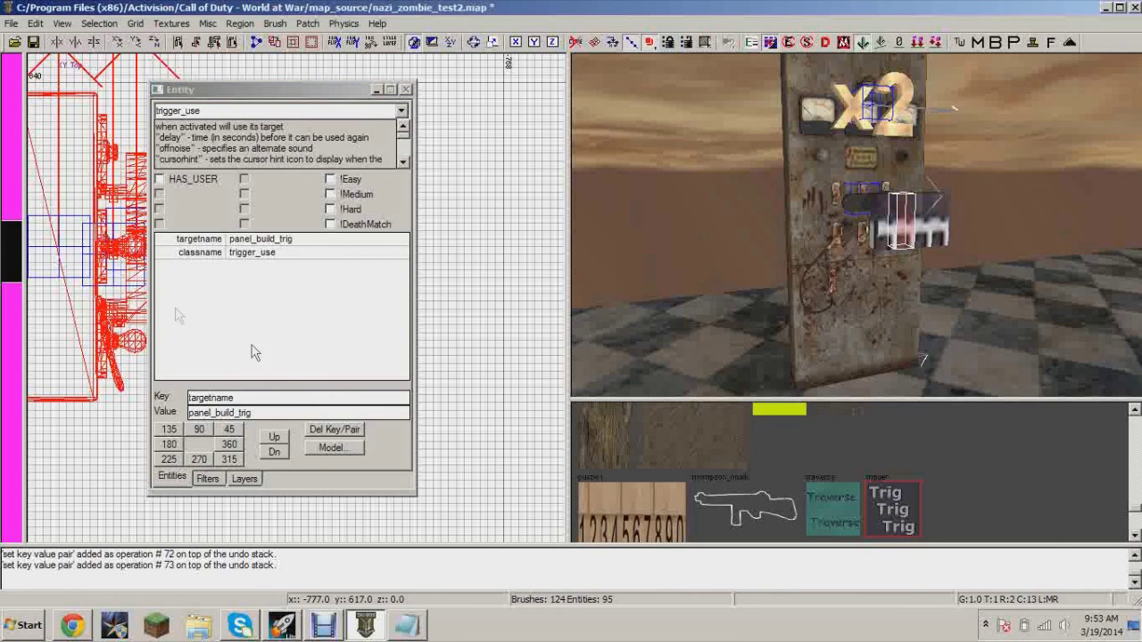
left_click(378, 93)
Step: Set the targetname of the trigger at the left end of the row to power_turn_on
key("Escape")
mouse_move(933, 262)
right_mouse_down()
mouse_move(930, 214)
mouse_move(916, 258)
right_mouse_up()
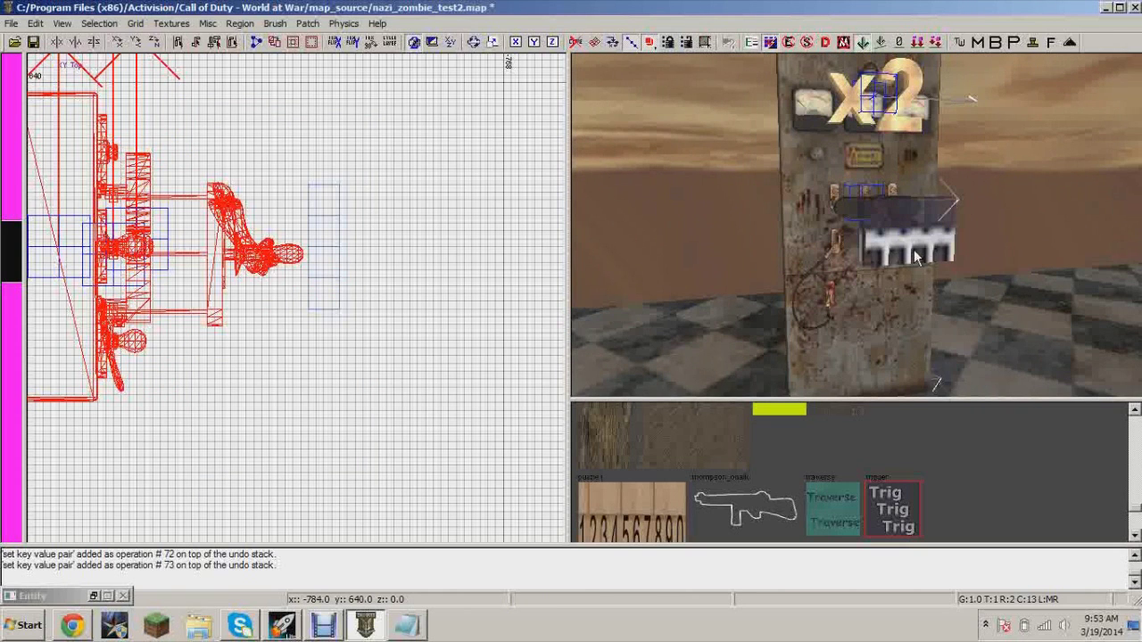
left_click(882, 257, "shift")
key("n")
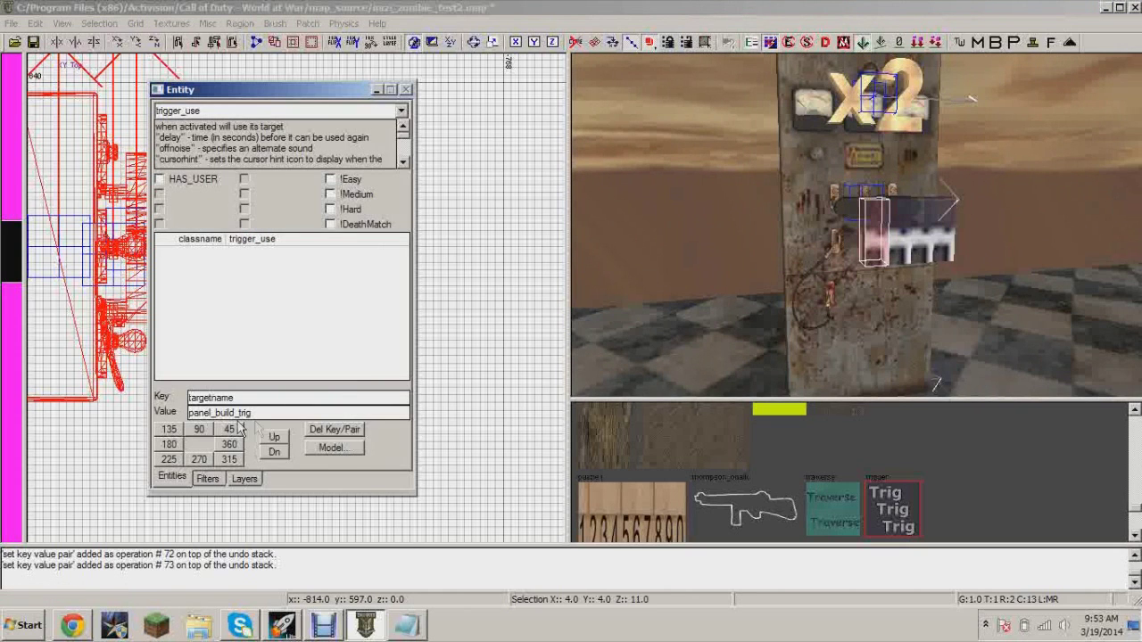
left_click_drag(259, 412, 130, 413)
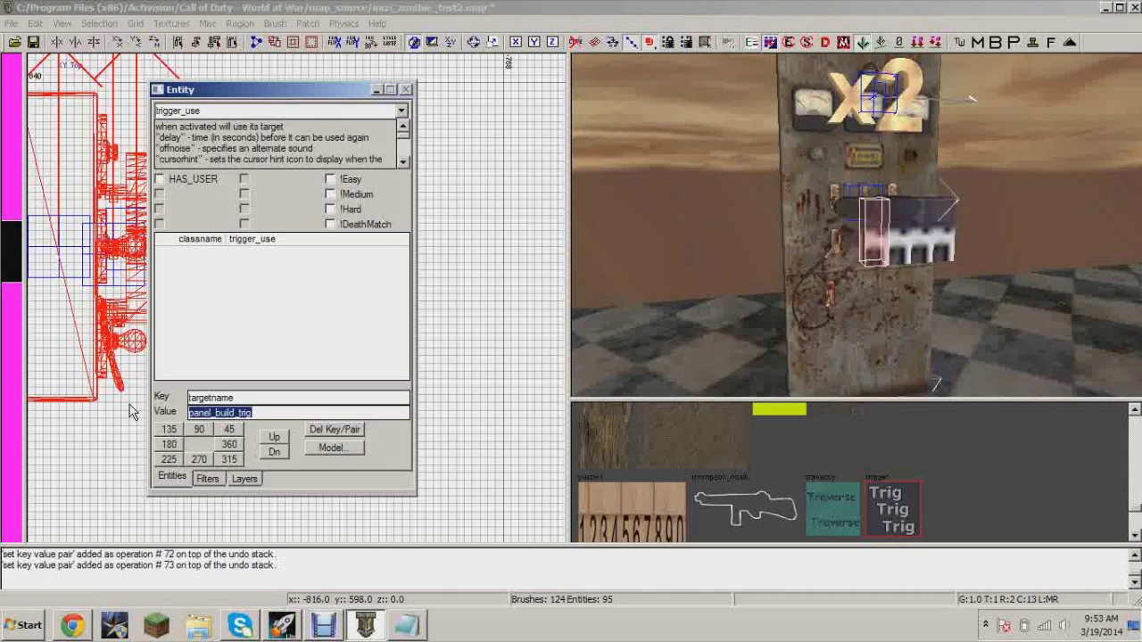
type("power_tu")
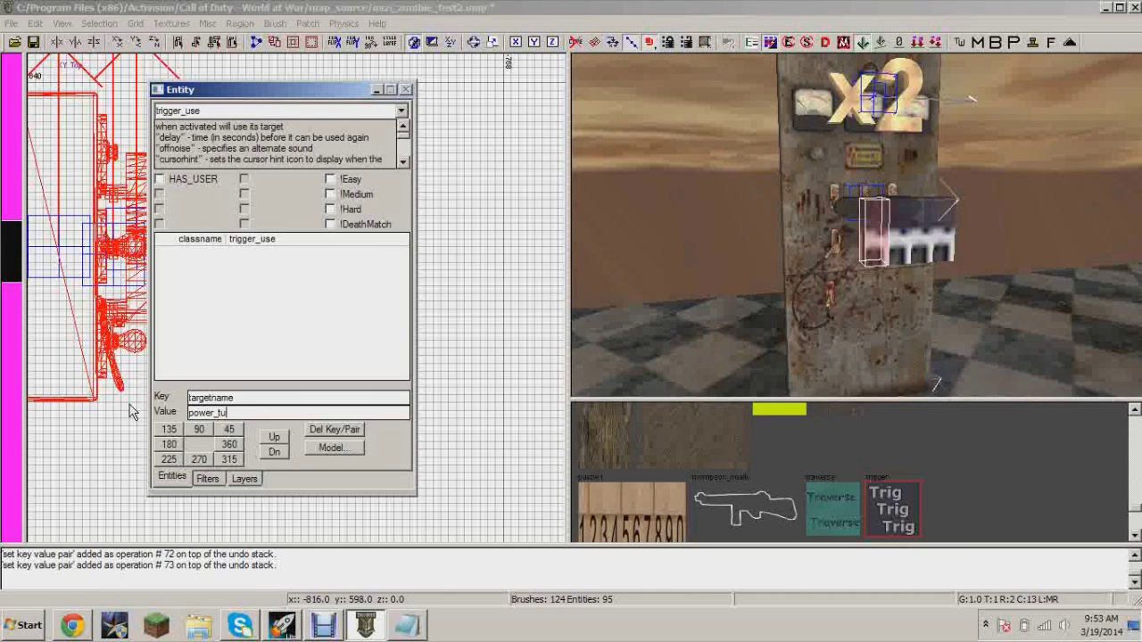
type("rn_on")
key("Return")
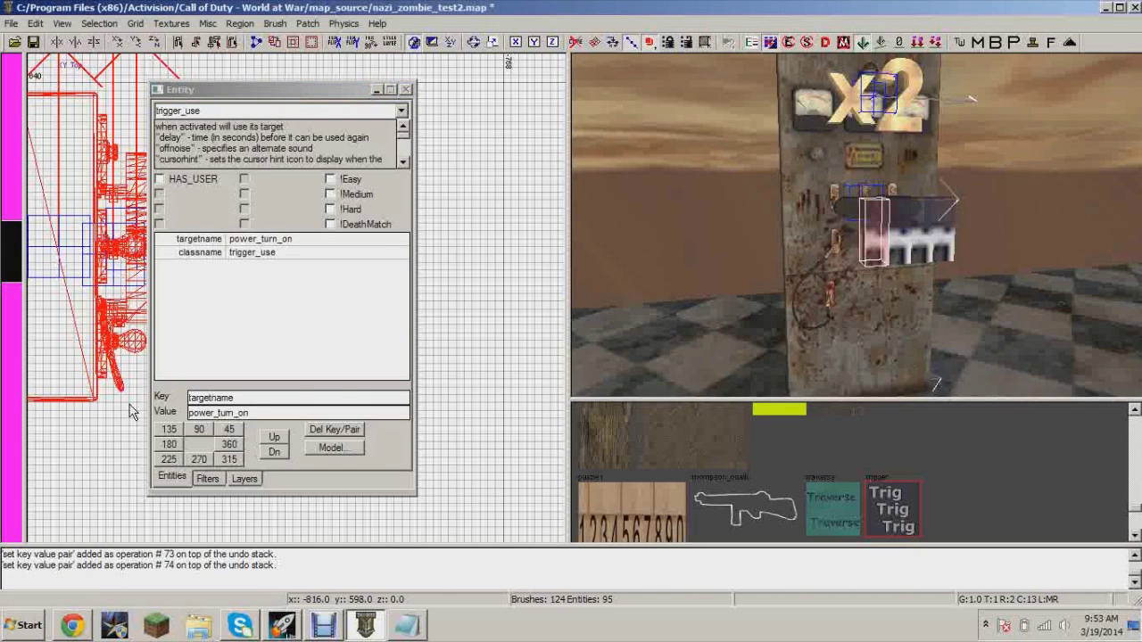
Step: Check the power trigger's name in the _buildables script in Notepad and set the left-end trigger's targetname to turn_power_on
left_click(398, 629)
scroll(663, 420, "down", 6)
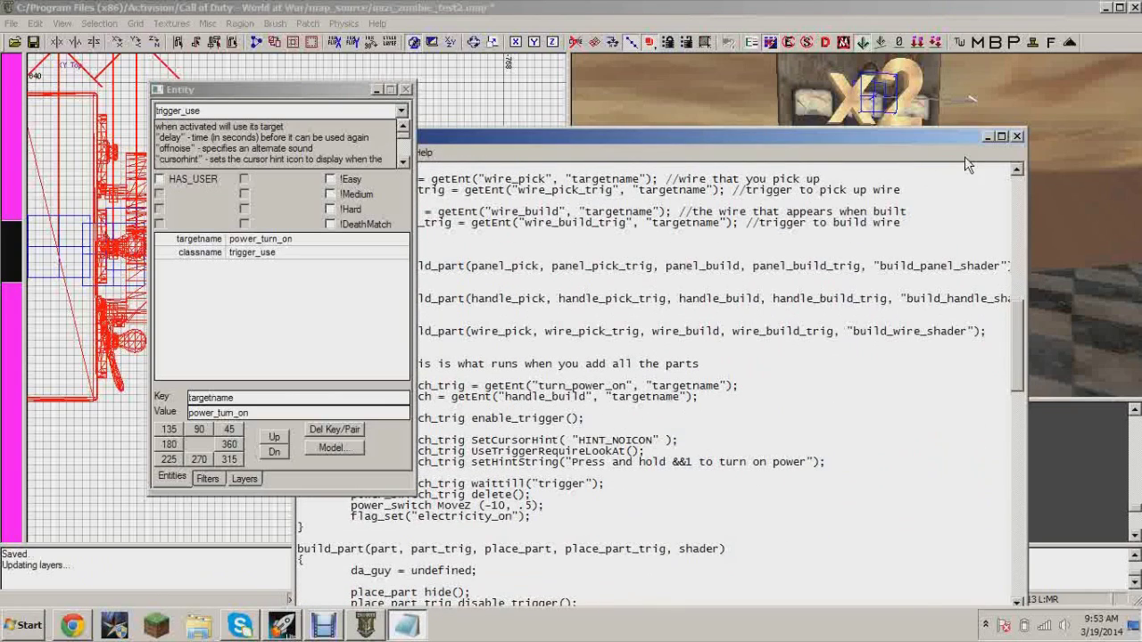
left_click(988, 136)
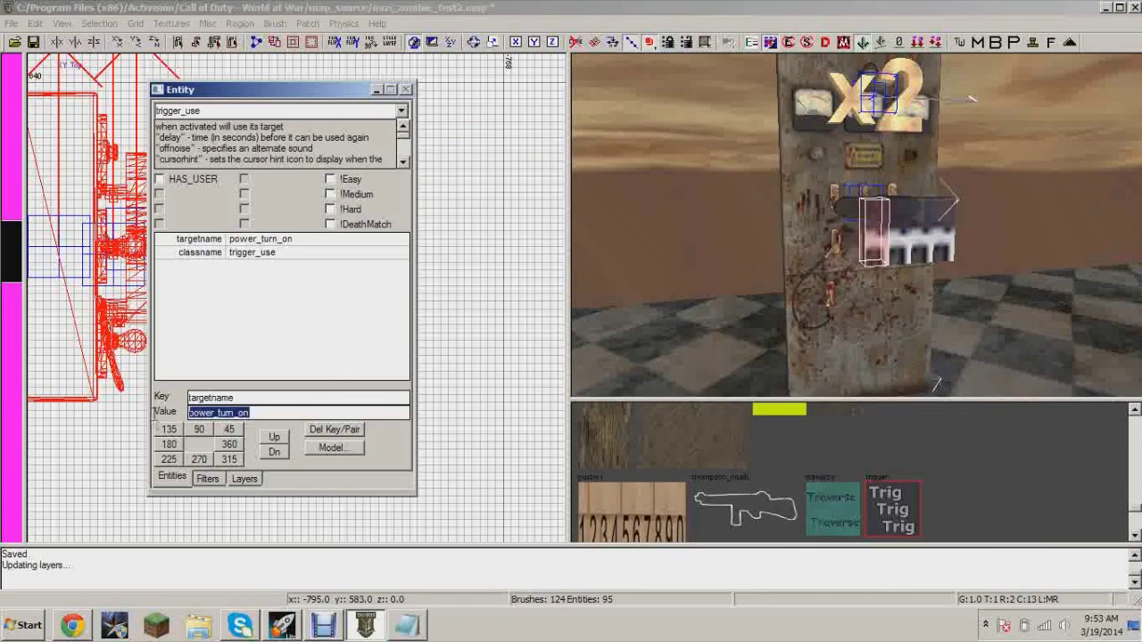
type("turn_")
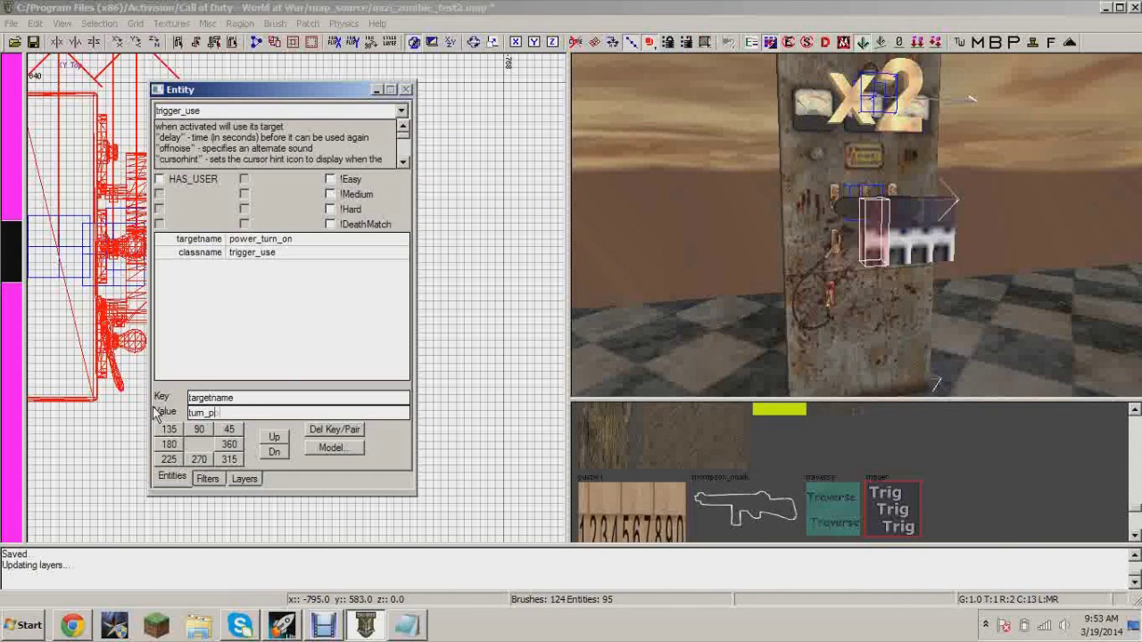
key("Return")
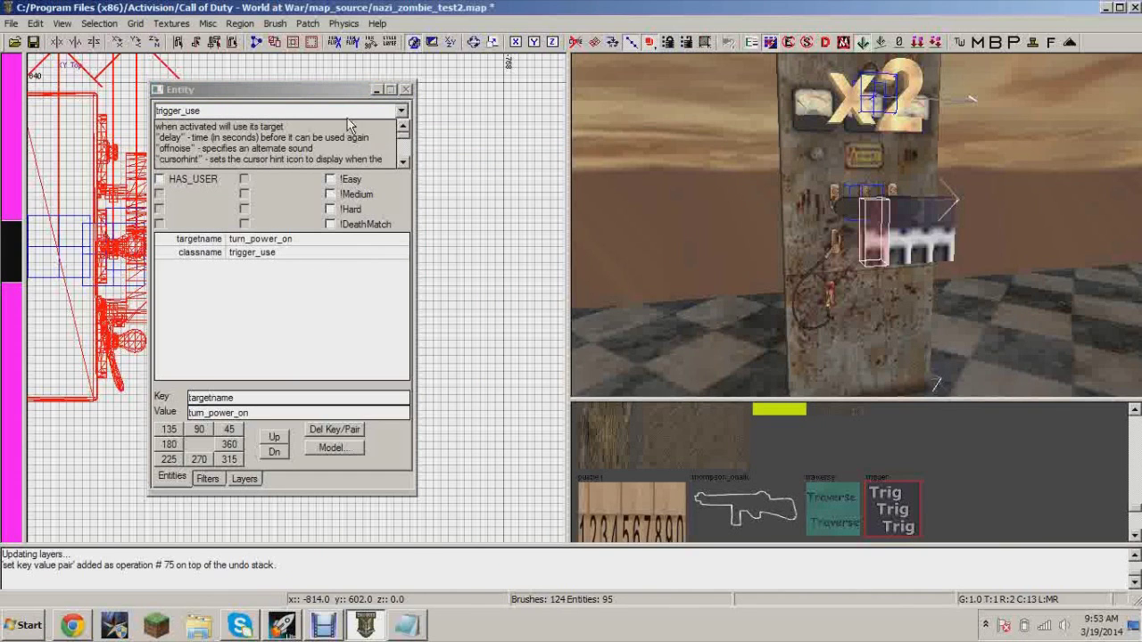
left_click(376, 90)
Step: Deselect the turn_power_on trigger and save the map
key("Escape")
right_click_drag(870, 280, 829, 200)
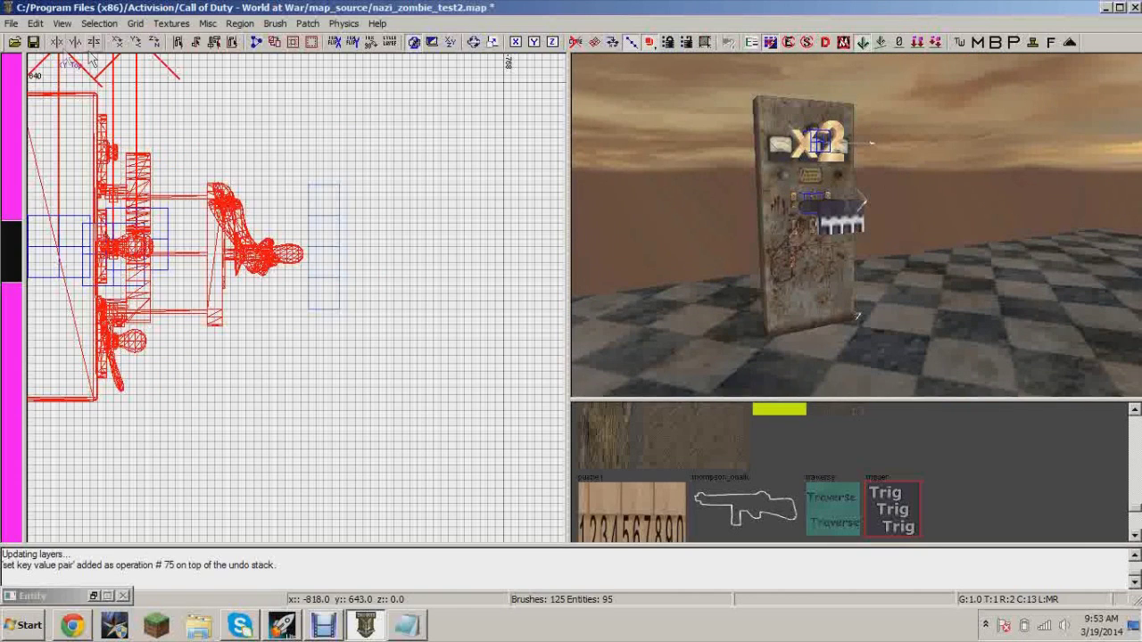
key("ctrl+s")
Step: Paste a copy of the power switch panel model and move it away from the original switch
scroll(337, 270, "down", 4)
right_click_drag(792, 254, 799, 272)
left_click(799, 272, "shift")
scroll(301, 219, "down", 1)
right_click_drag(257, 214, 245, 270)
key("ctrl+v")
left_click_drag(244, 270, 318, 99)
Step: Position the panel copy at about X -778, Y 898 and rotate it about the Z axis
right_click_drag(394, 67, 294, 215)
scroll(292, 211, "down", 3)
left_click_drag(264, 214, 251, 129)
right_click_drag(772, 182, 870, 142)
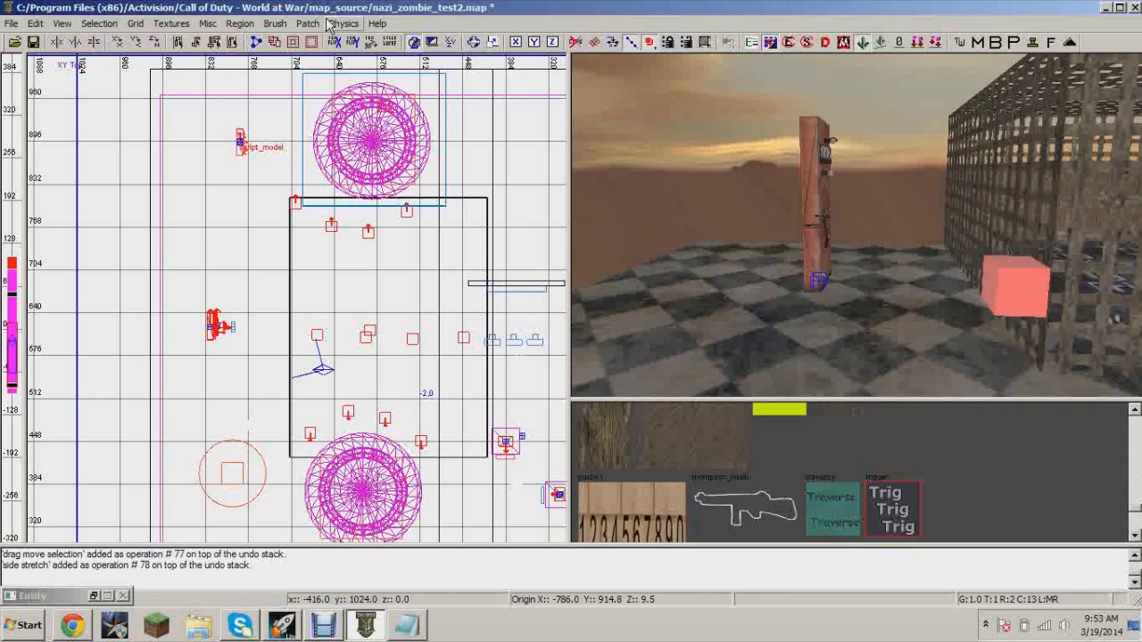
left_click(157, 42)
mouse_move(776, 214)
right_mouse_down()
mouse_move(807, 160)
mouse_move(757, 214)
right_mouse_up()
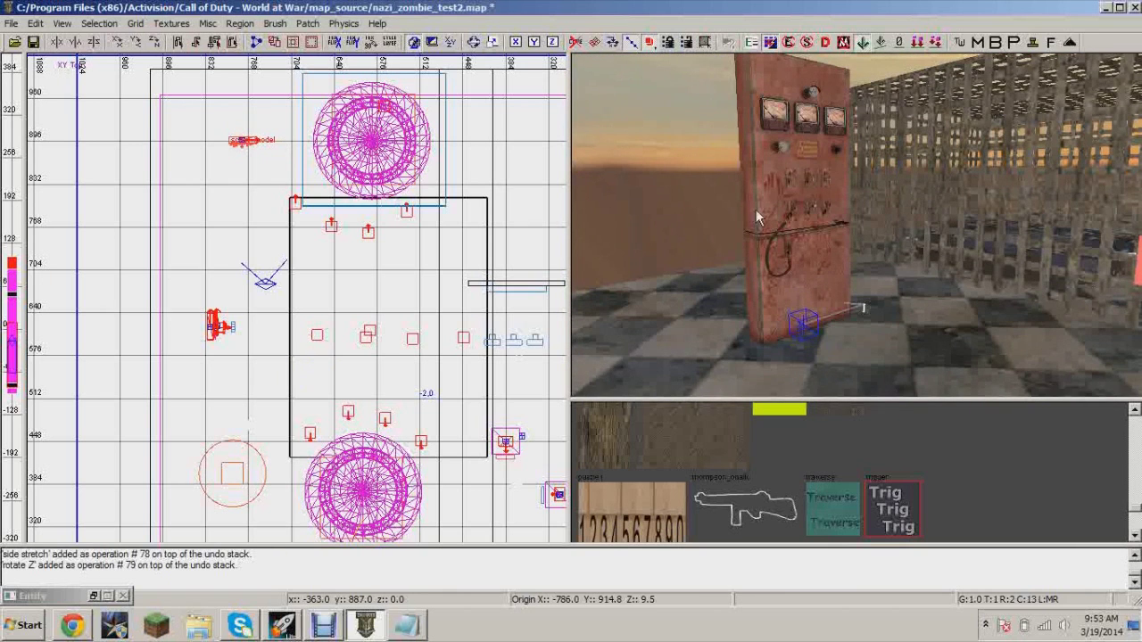
Step: Set the targetname of the copied panel model to panel_pick
key("n")
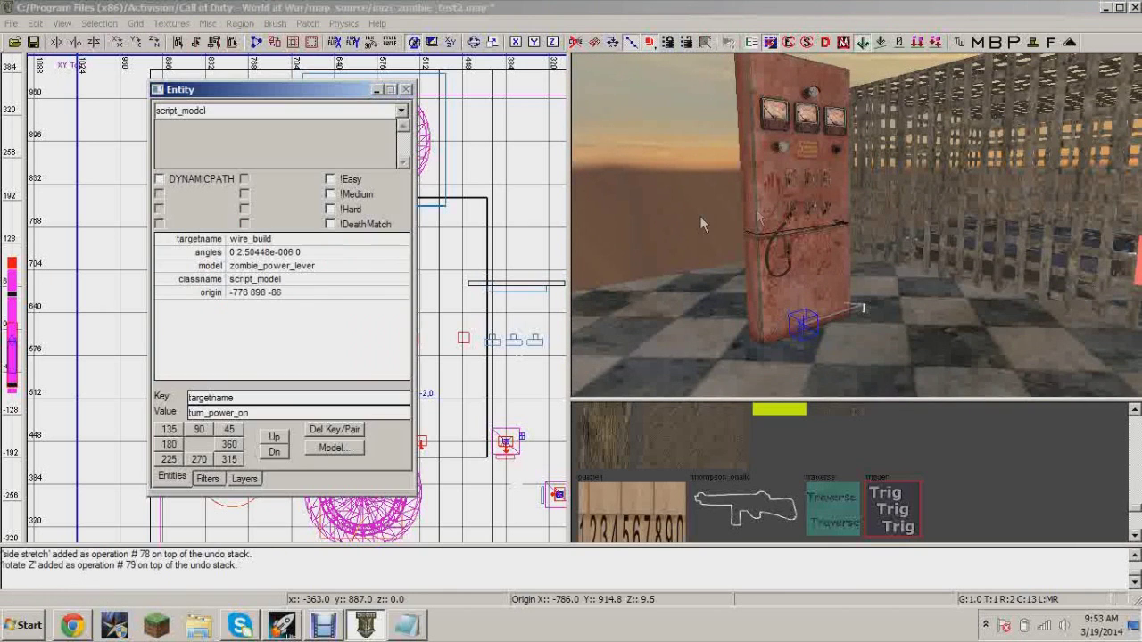
double_click(210, 412)
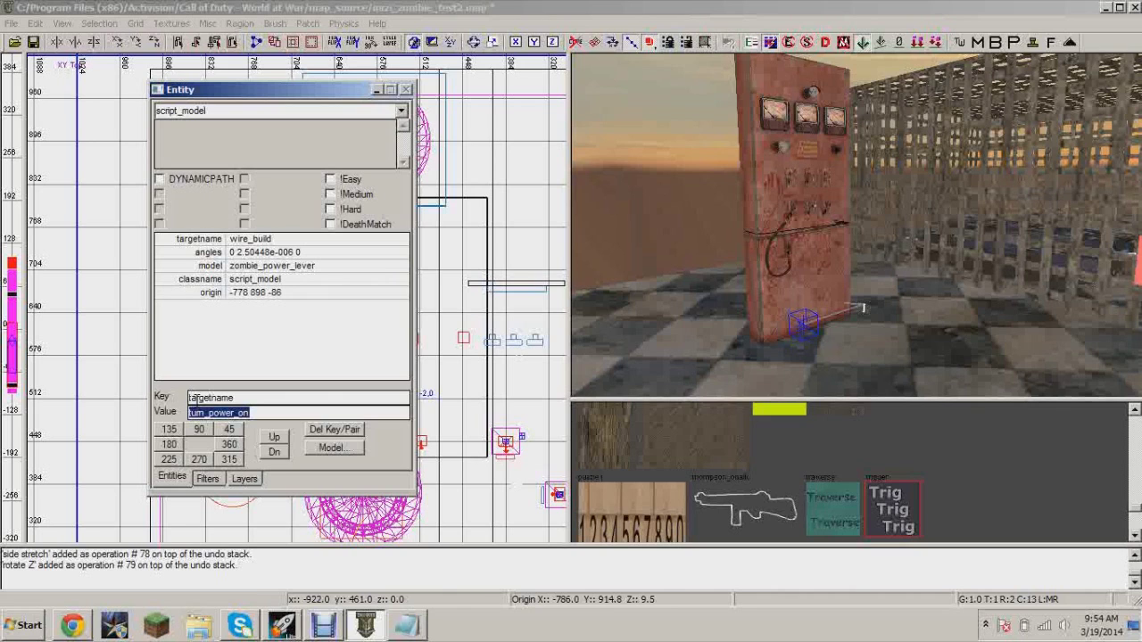
type("panel_pick")
key("Return")
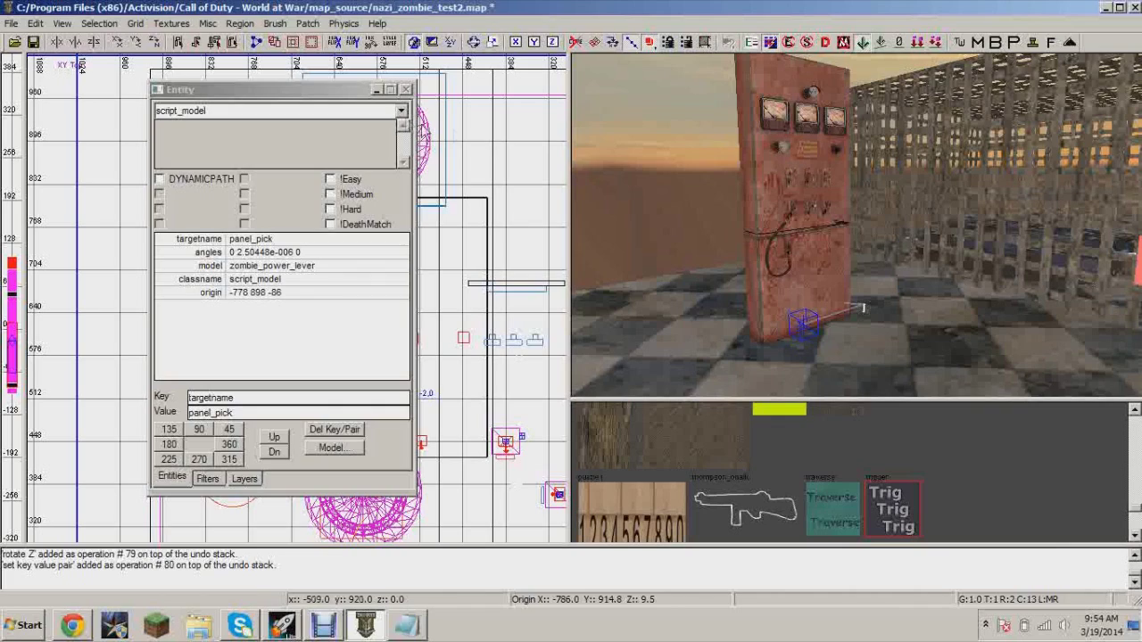
left_click(378, 91)
Step: Create a trigger_use brush about 14 × 7 units in plan in front of the panel copy's lower half
scroll(254, 205, "up", 5)
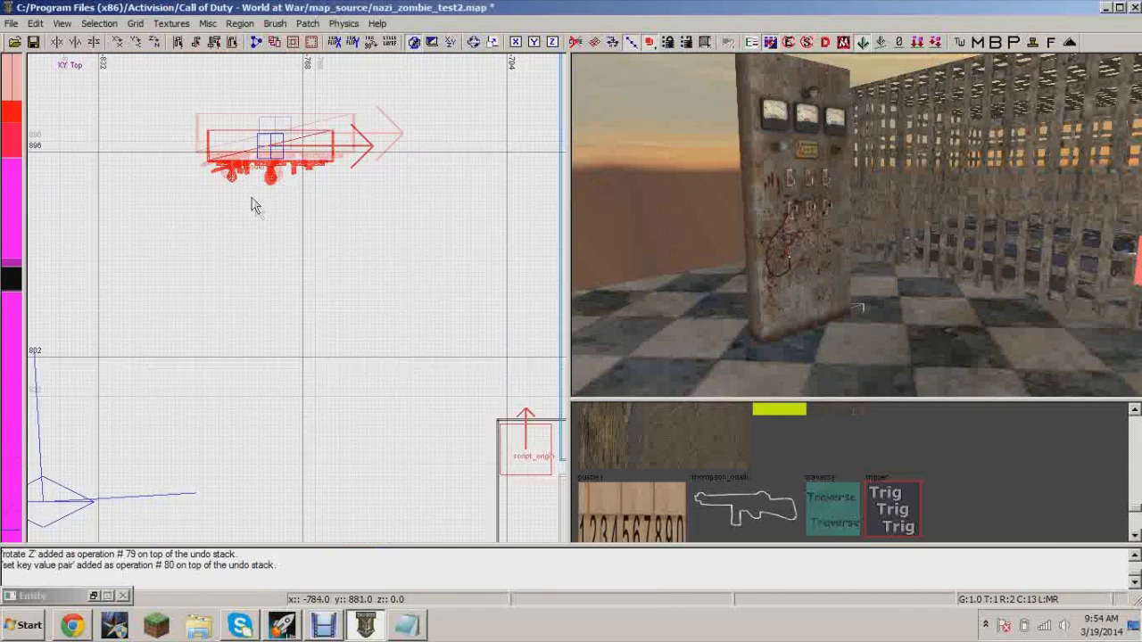
right_click(254, 206)
mouse_move(357, 538)
left_click(433, 550)
mouse_move(901, 180)
right_mouse_down()
mouse_move(901, 152)
mouse_move(901, 180)
right_mouse_up()
left_click_drag(848, 99, 846, 134)
left_click_drag(854, 338, 854, 313)
left_click_drag(873, 228, 880, 228)
right_click_drag(880, 228, 896, 210)
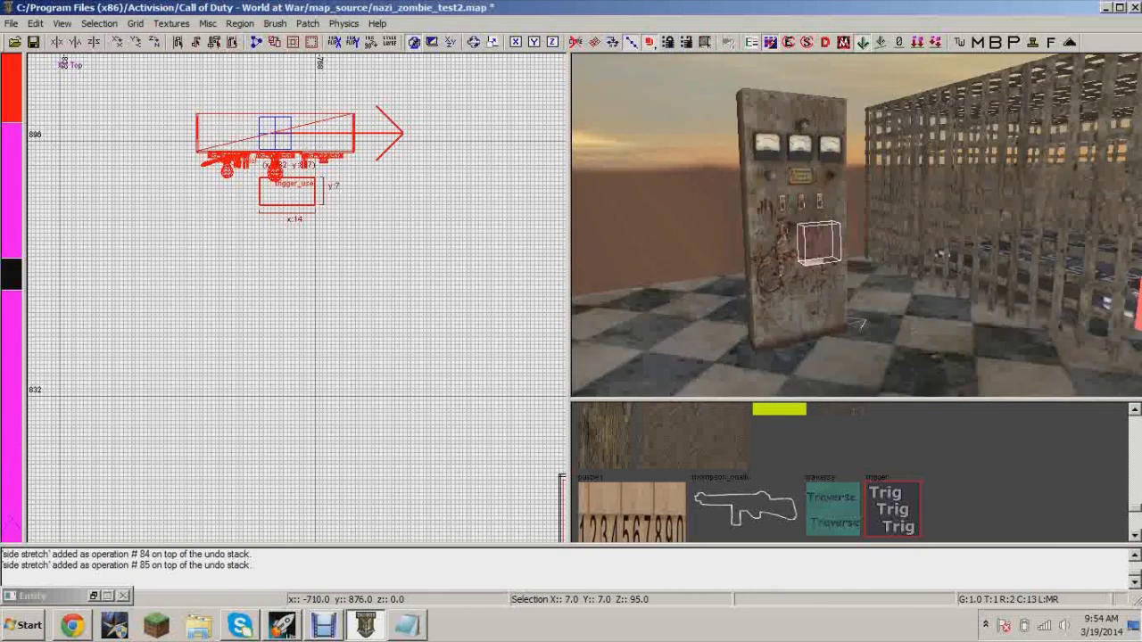
Step: Set the targetname of the panel copy's trigger to panel_pick_trig and check the part names in the _buildables script in Notepad
right_click_drag(858, 324, 959, 370)
key("n")
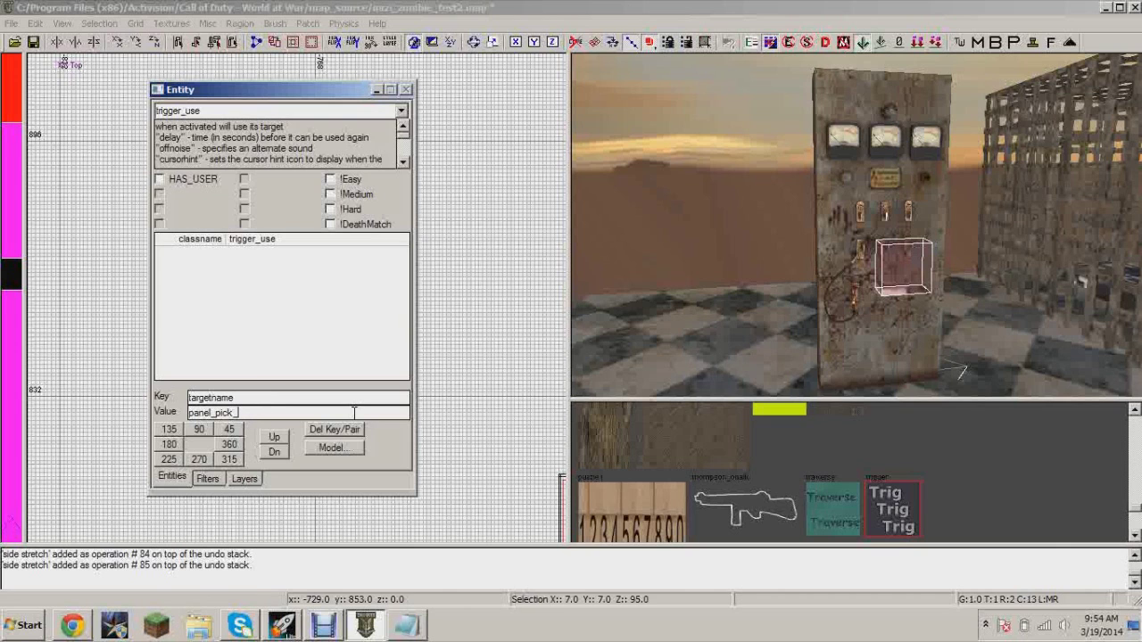
type("rig")
key("Return")
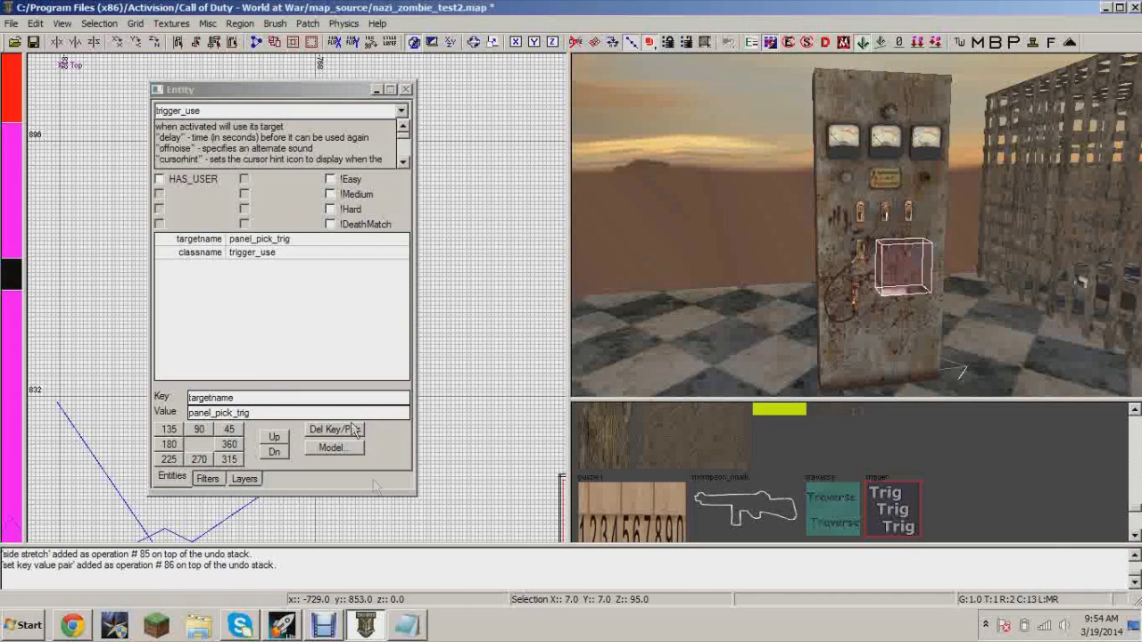
left_click(406, 625)
left_click_drag(661, 145, 717, 103)
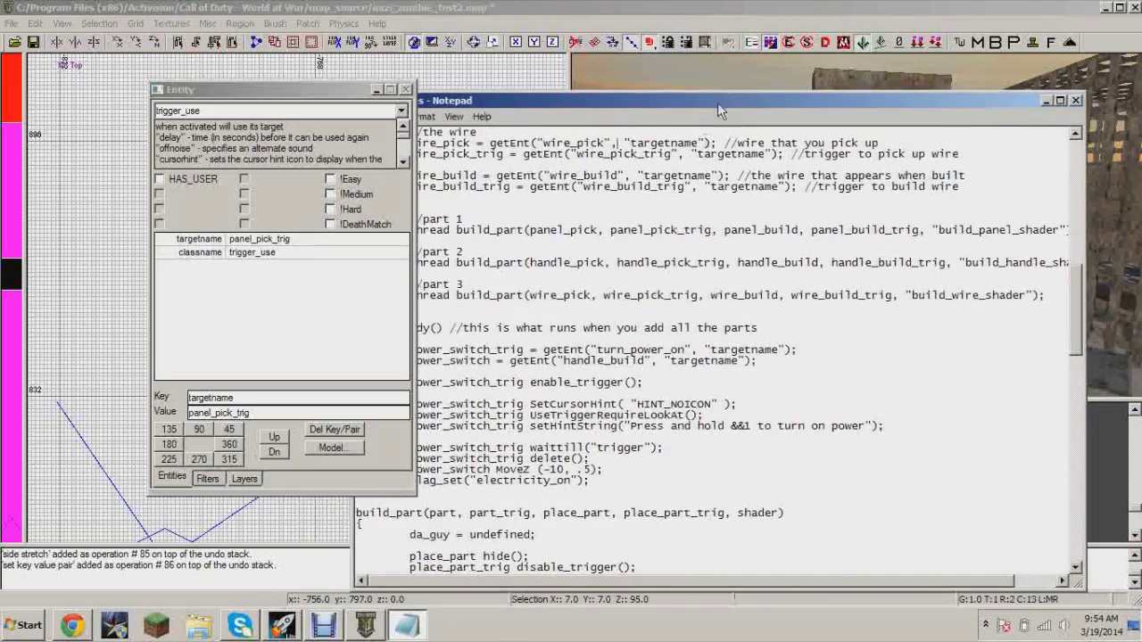
scroll(526, 251, "up", 7)
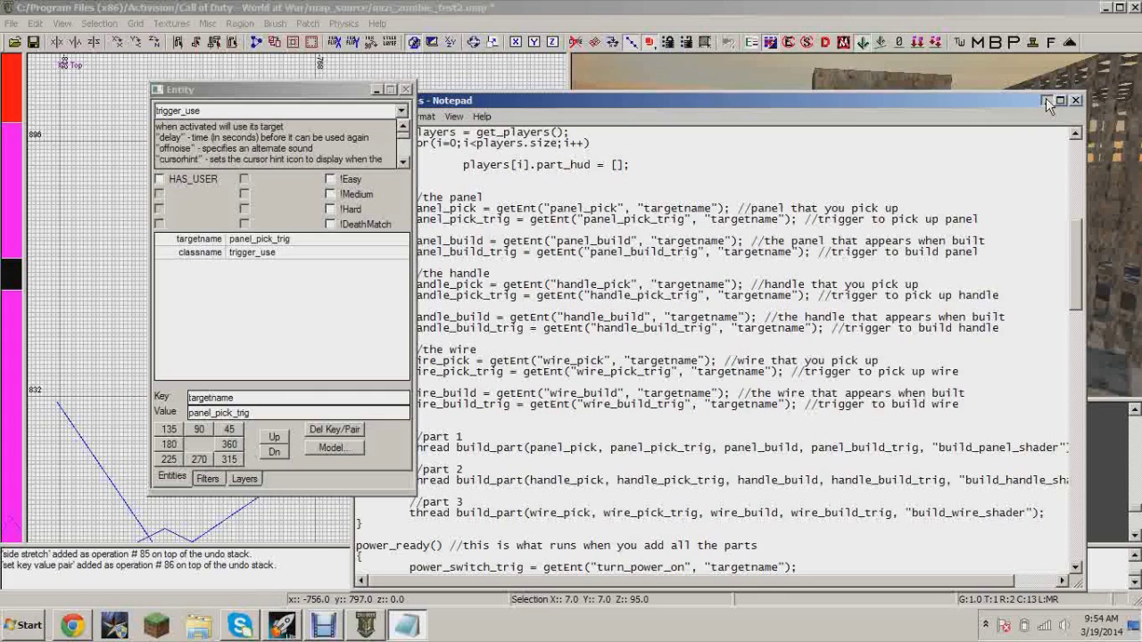
left_click(1047, 102)
key("Escape")
left_click(376, 90)
Step: Paste a copy of the power switch's handle model and move it to open floor at about X -875, Y 491
right_click_drag(931, 253, 981, 251)
scroll(438, 250, "down", 5)
right_click_drag(735, 214, 658, 181)
left_click(744, 172, "shift")
scroll(388, 223, "down", 5)
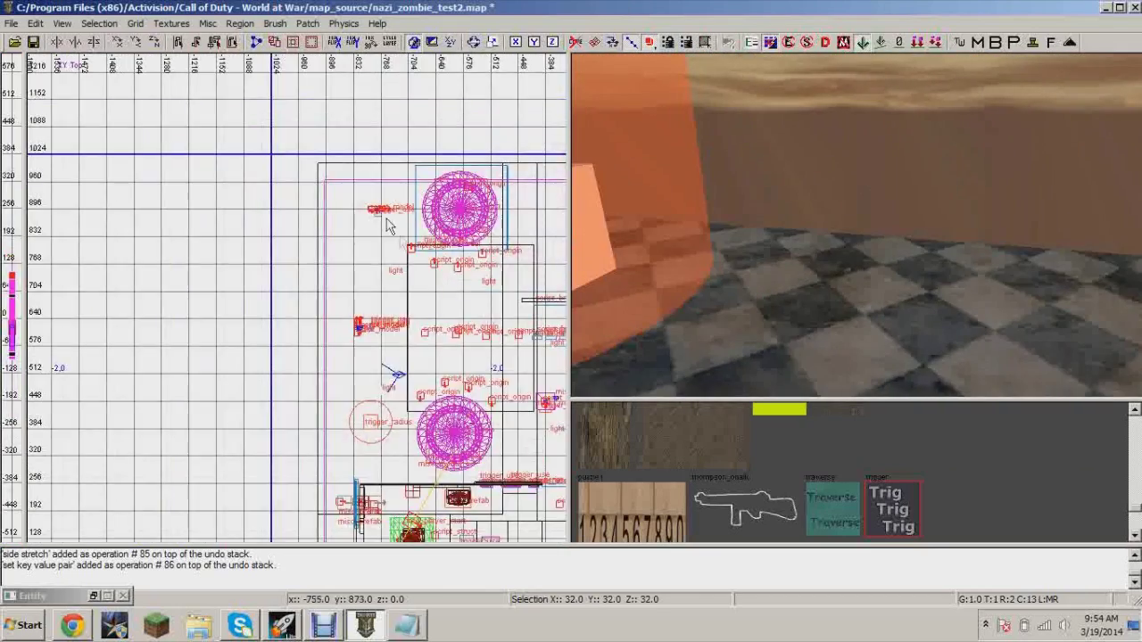
right_click_drag(387, 224, 369, 104)
key("ctrl+v")
left_click_drag(394, 249, 368, 310)
Step: Lower the handle copy to the floor and rotate it twice about the X axis
right_click_drag(861, 241, 865, 187)
left_click_drag(854, 211, 853, 252)
right_click_drag(854, 252, 850, 205)
left_click_drag(850, 205, 850, 210)
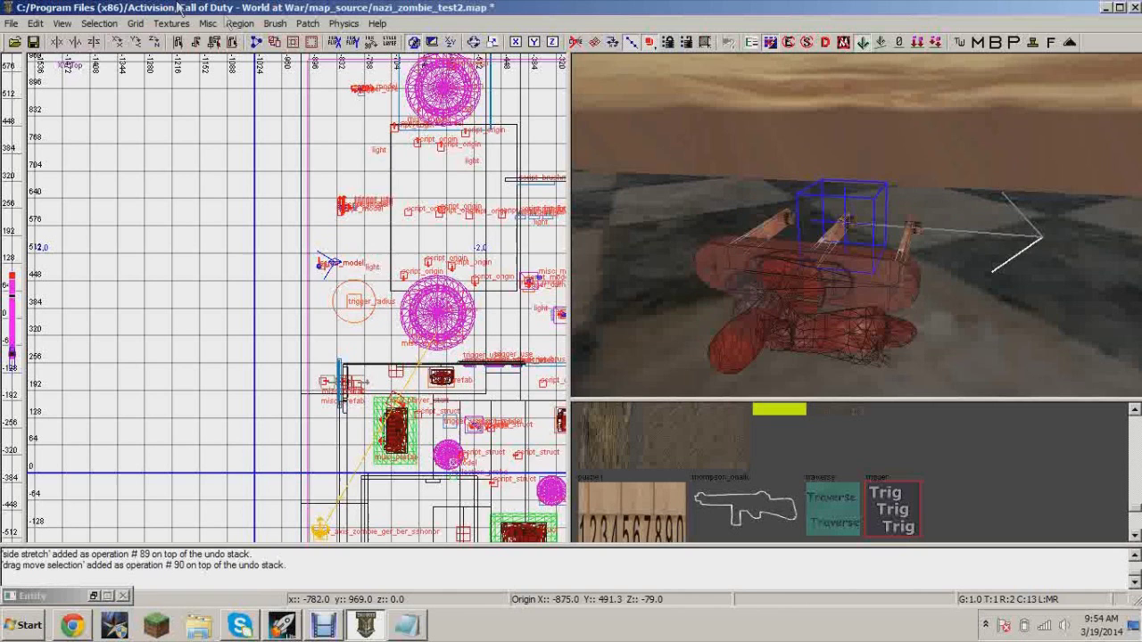
double_click(118, 42)
left_click_drag(846, 295, 845, 293)
key("Escape")
Step: Set the targetname of the copied handle model to handle_pick_trig
right_click_drag(916, 295, 913, 312)
key("Up")
left_click(843, 196, "shift")
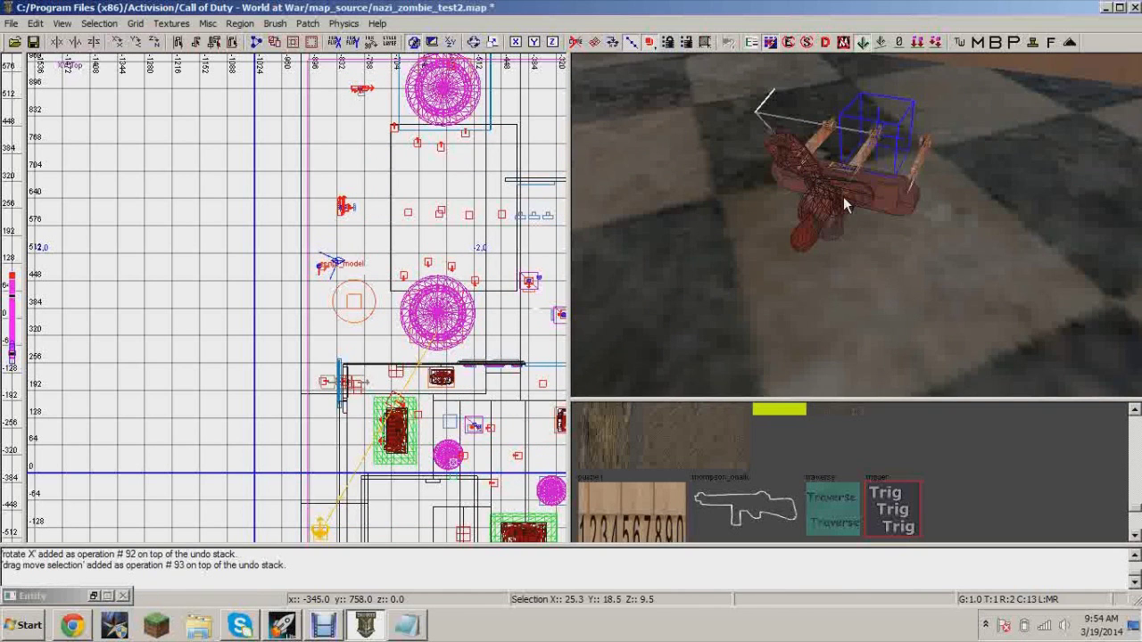
key("n")
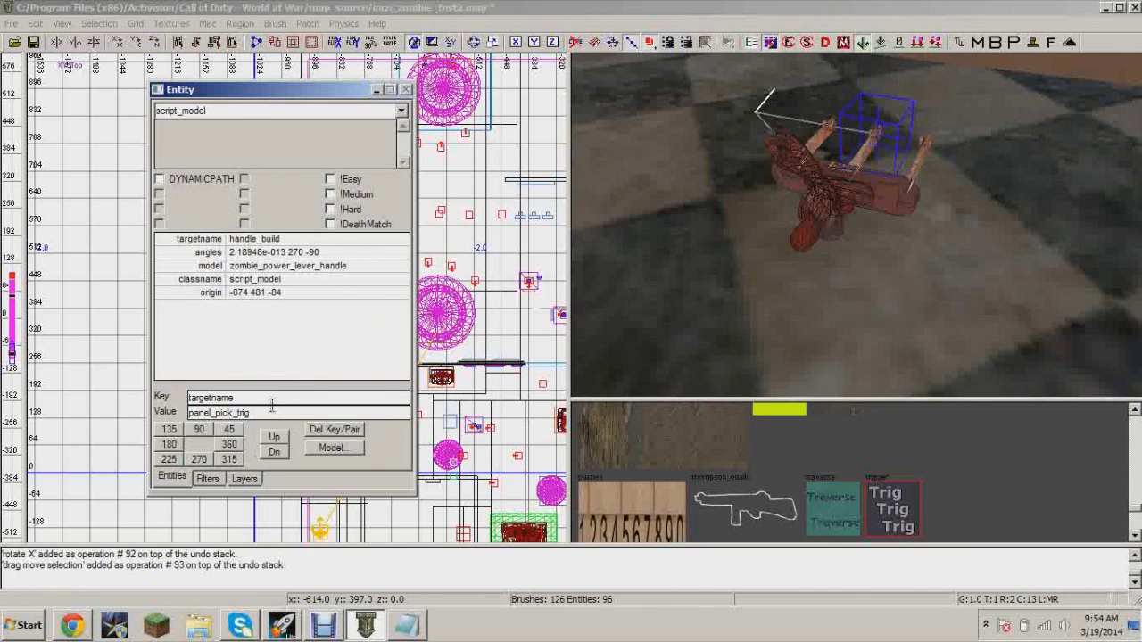
left_click_drag(277, 414, 180, 416)
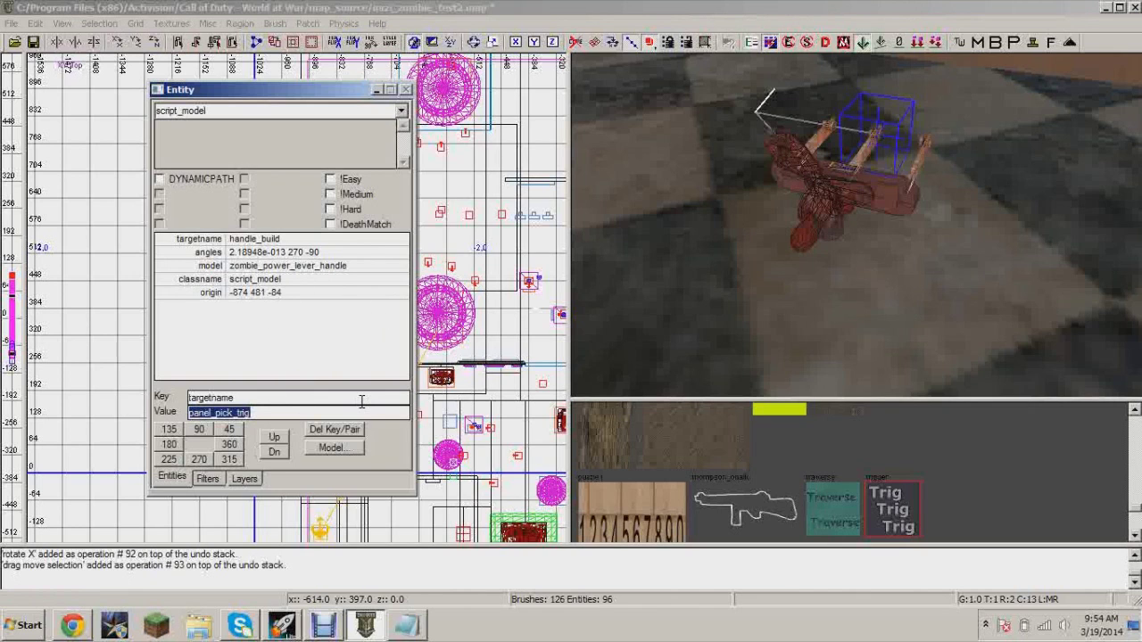
type("handle_pick_trig")
key("Return")
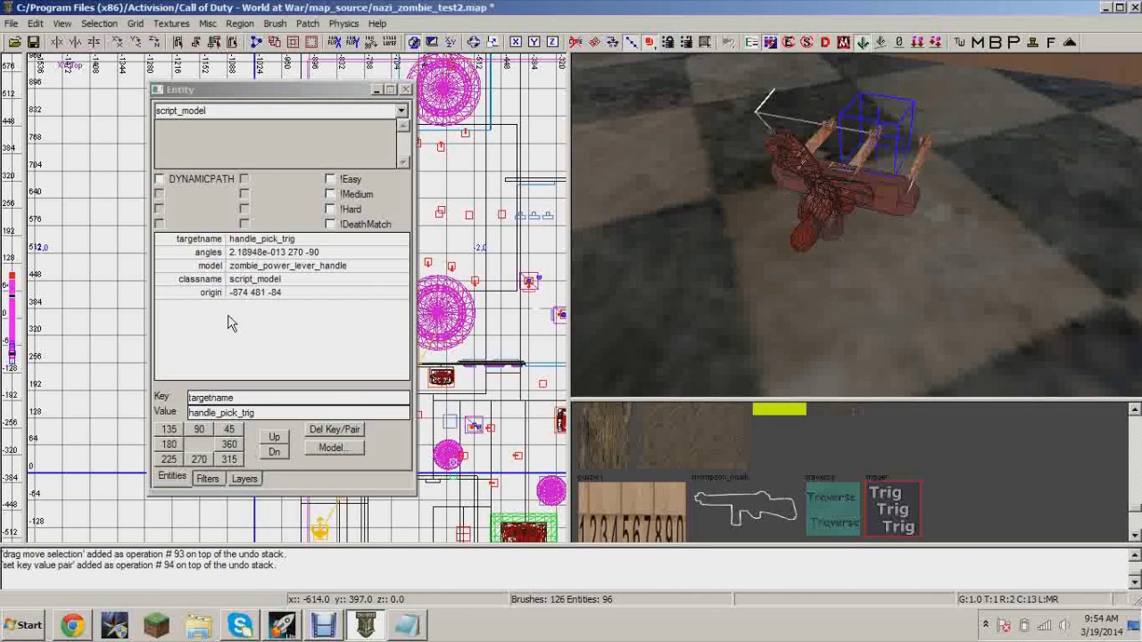
left_click(377, 91)
Step: Create a trigger_use brush of about 13 × 13 × 10 units and place it over the handle copy
mouse_move(817, 204)
right_mouse_down()
mouse_move(813, 234)
mouse_move(807, 198)
right_mouse_up()
scroll(320, 310, "up", 6)
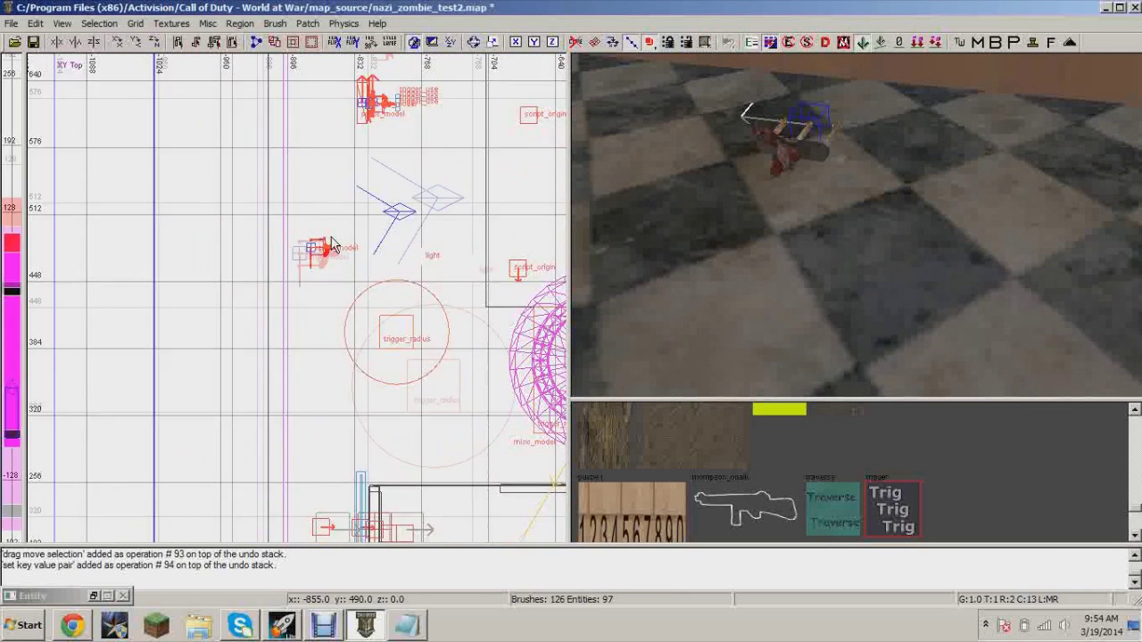
right_click(334, 168)
mouse_move(419, 553)
left_click(507, 540)
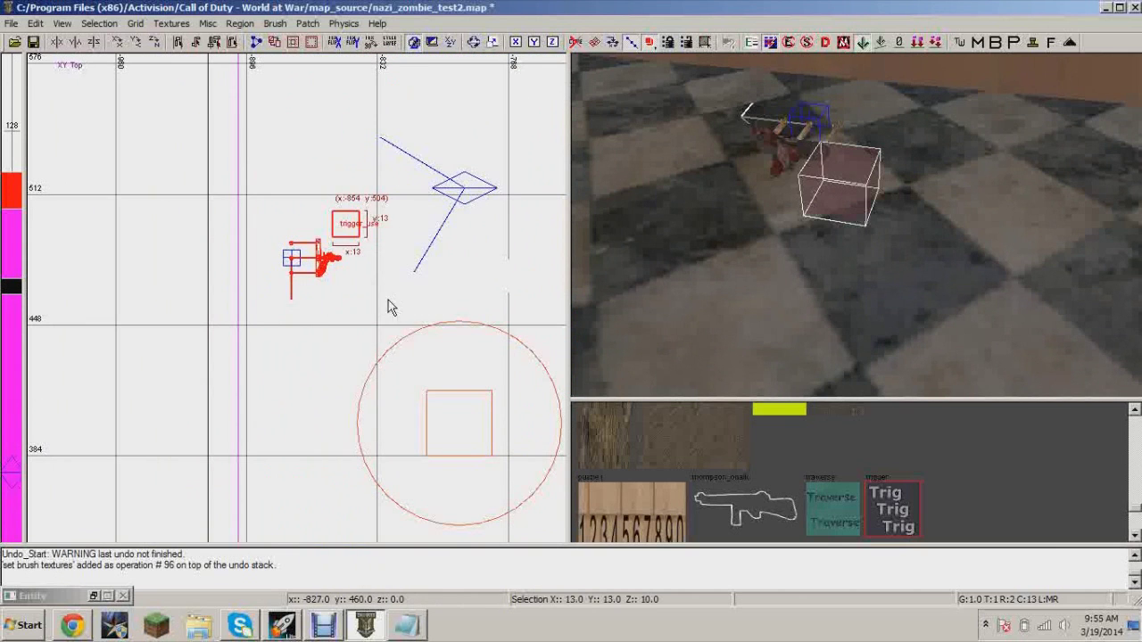
left_click_drag(339, 235, 333, 246)
left_click_drag(807, 192, 805, 180)
left_click_drag(343, 236, 336, 252)
Step: Set the targetname of the trigger over the handle copy to handle_pick_trig
key("n")
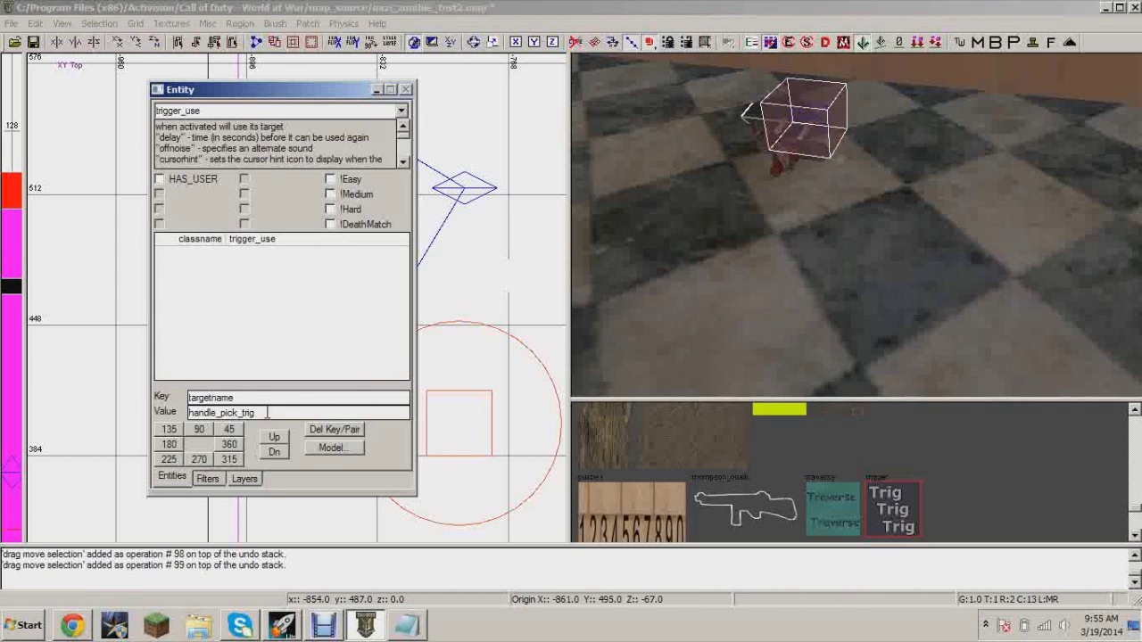
key("BackSpace")
key("Return")
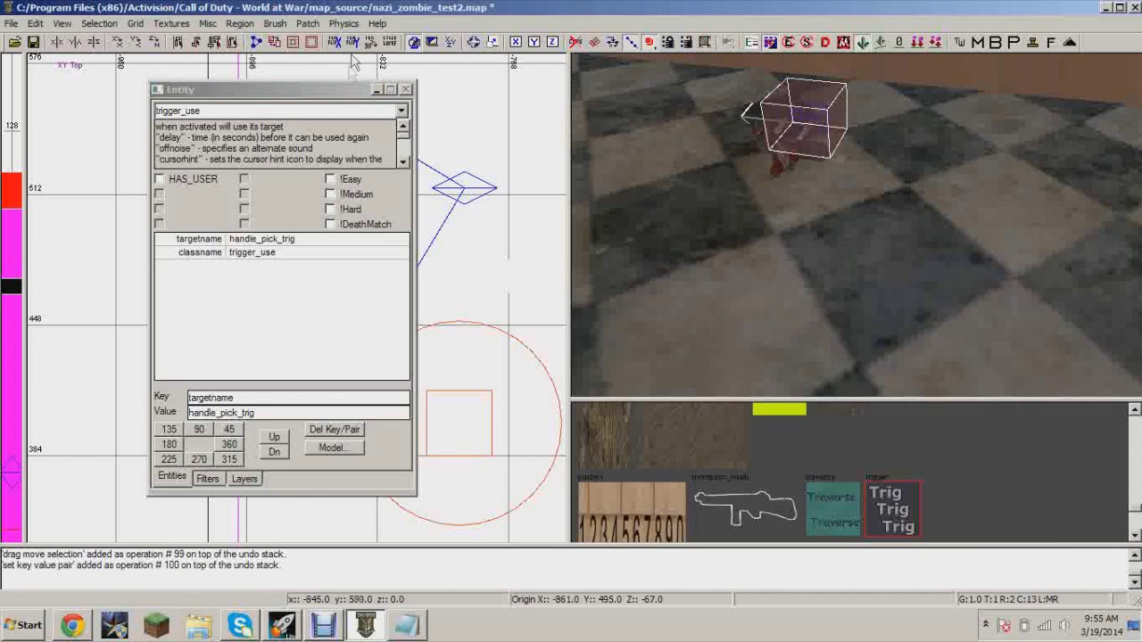
left_click(375, 89)
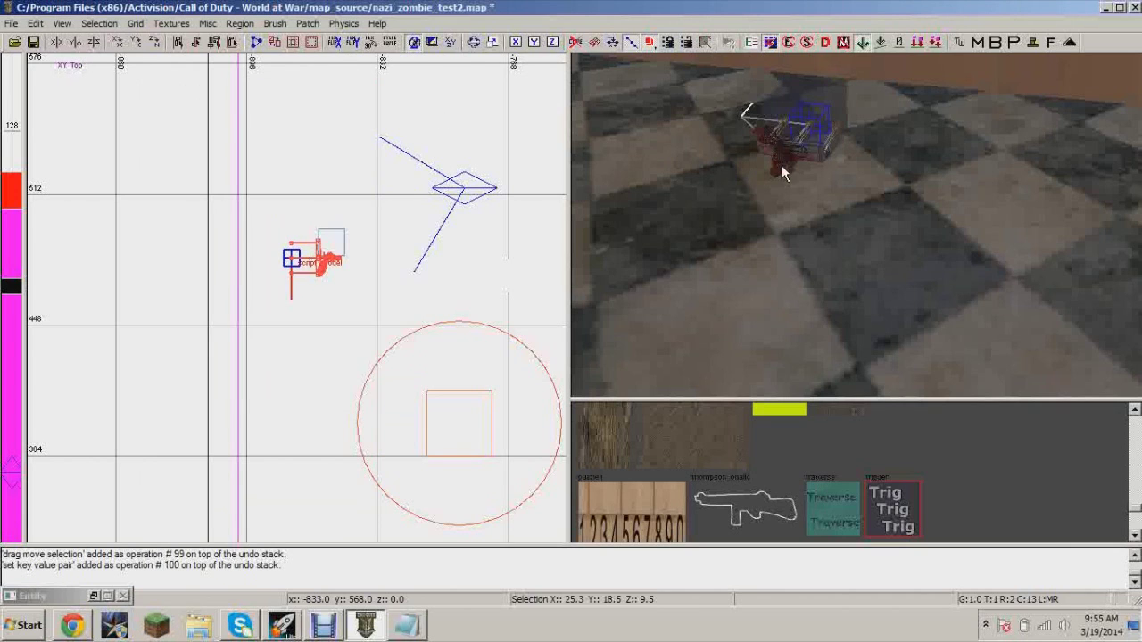
Step: Correct the targetname of the copied handle model to handle_pick and save the map
key("n")
left_click(309, 244)
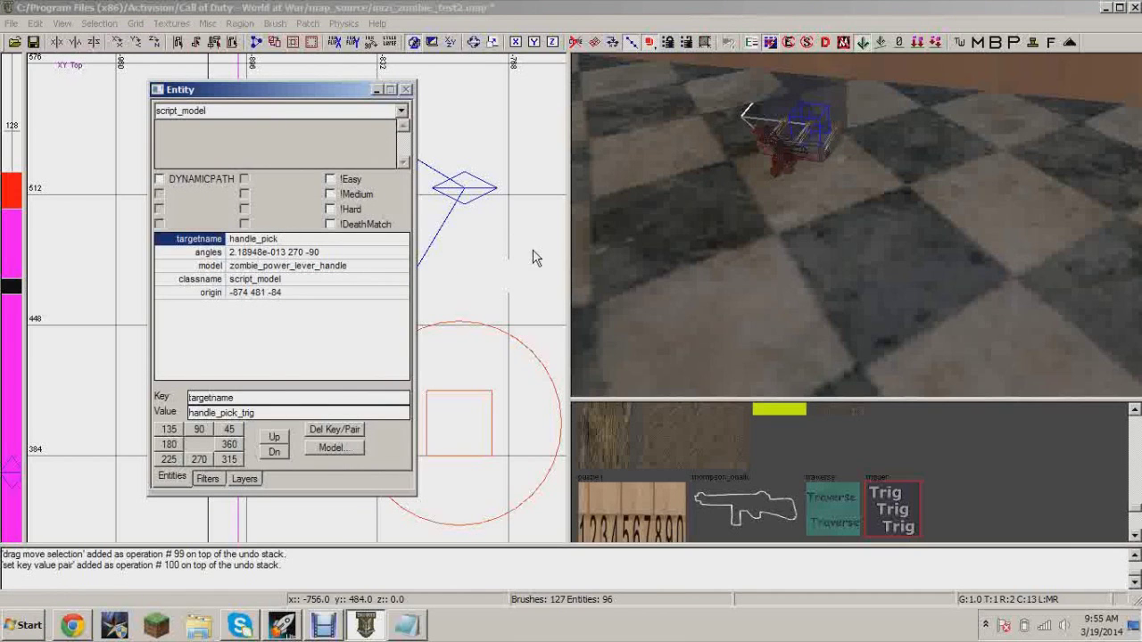
left_click(379, 91)
right_click_drag(846, 193, 803, 170)
left_click(786, 155, "shift")
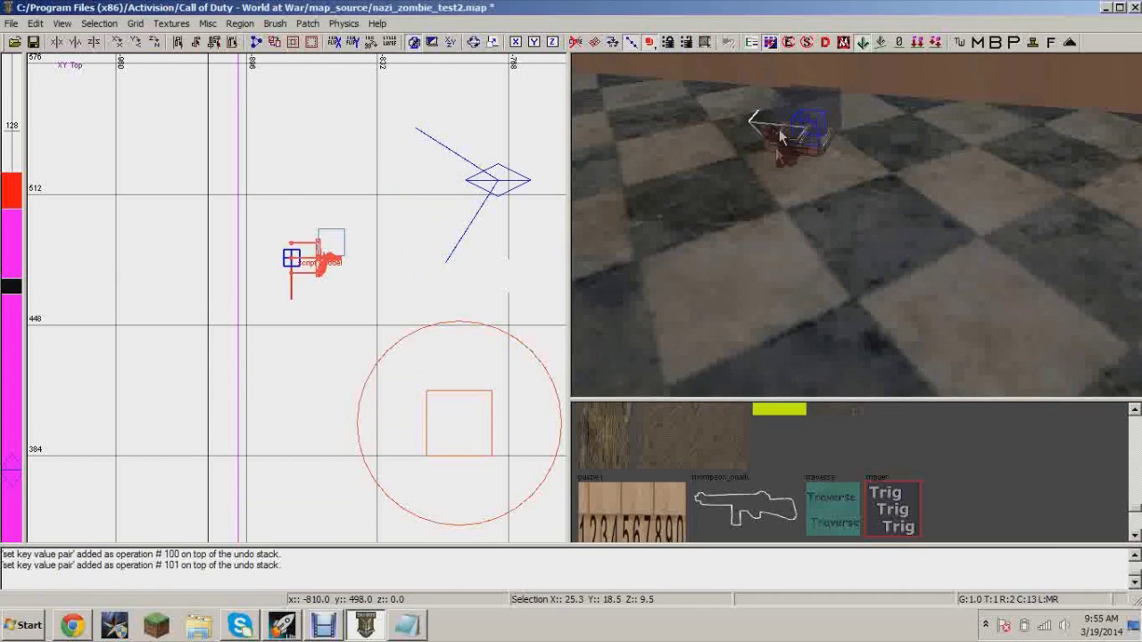
key("n")
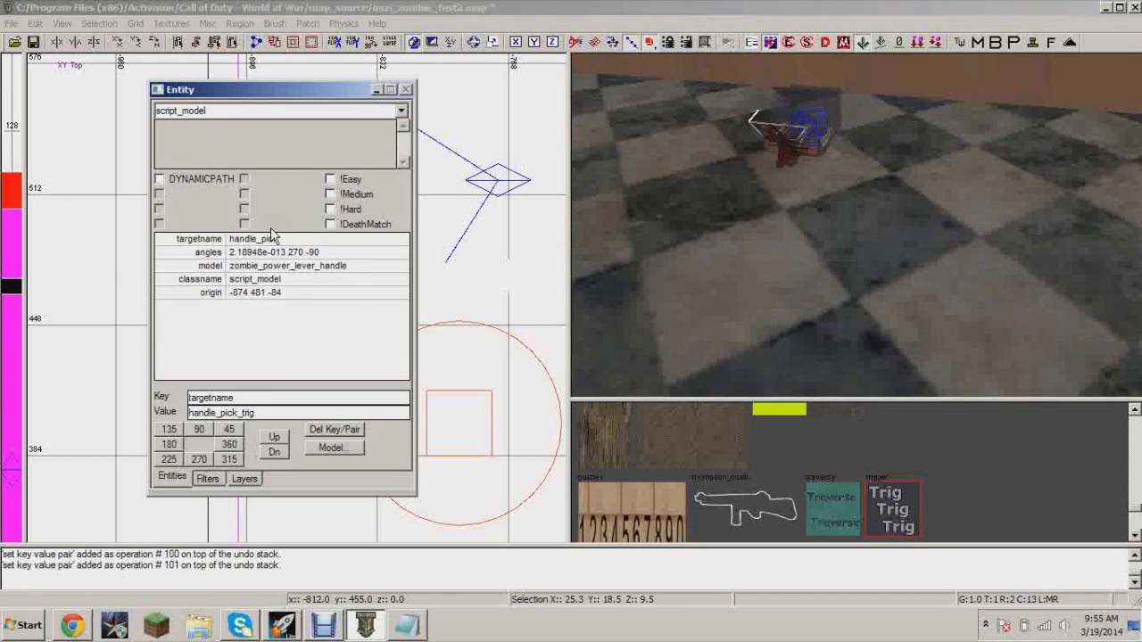
left_click(376, 90)
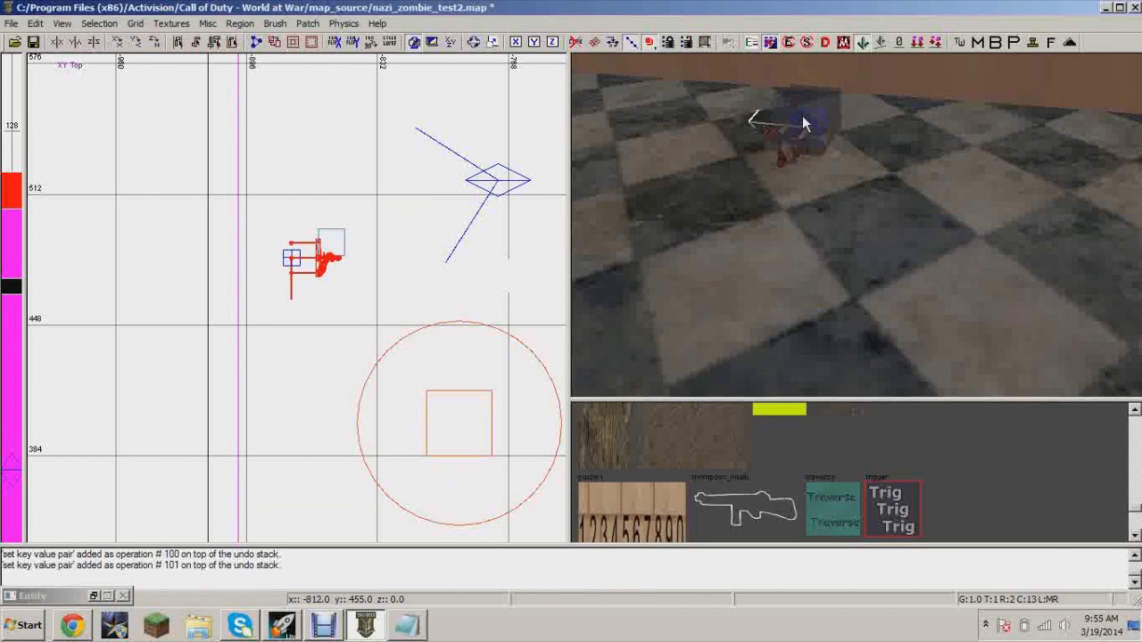
left_click(34, 43)
Step: Paste a copy of the zombie_x2_icon wire model and place it on the floor beside the end of the numbered brick wall, about X -449, Y 677
right_click_drag(737, 222, 977, 178)
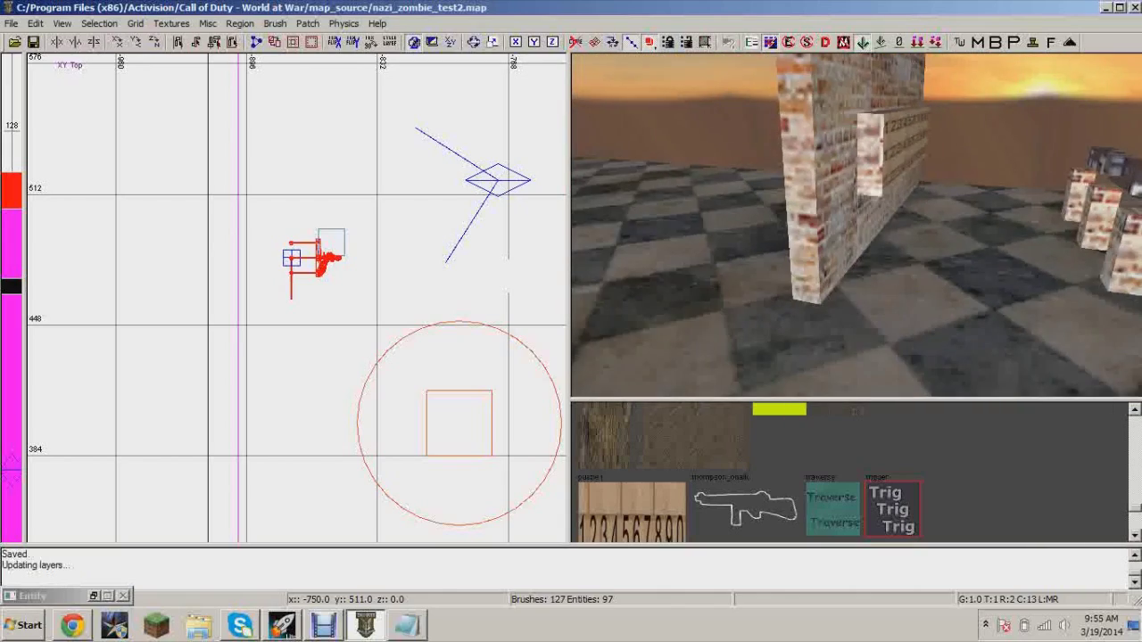
scroll(335, 232, "down", 7)
right_click_drag(325, 234, 137, 320)
scroll(336, 256, "up", 5)
scroll(338, 262, "up", 2)
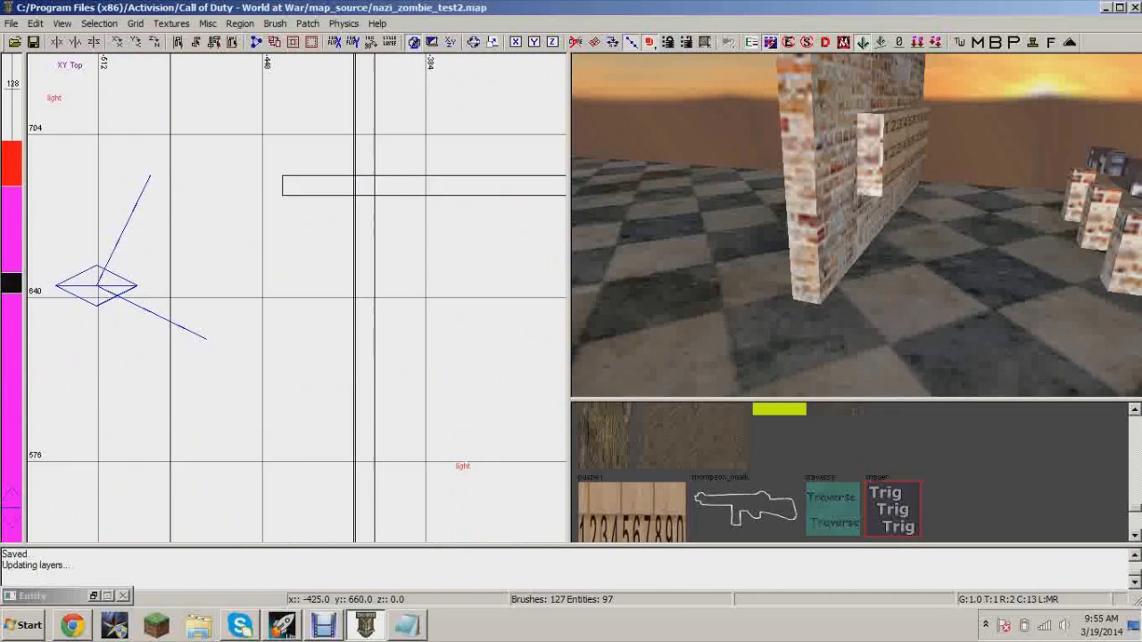
right_click(283, 166)
right_click_drag(800, 284, 816, 223)
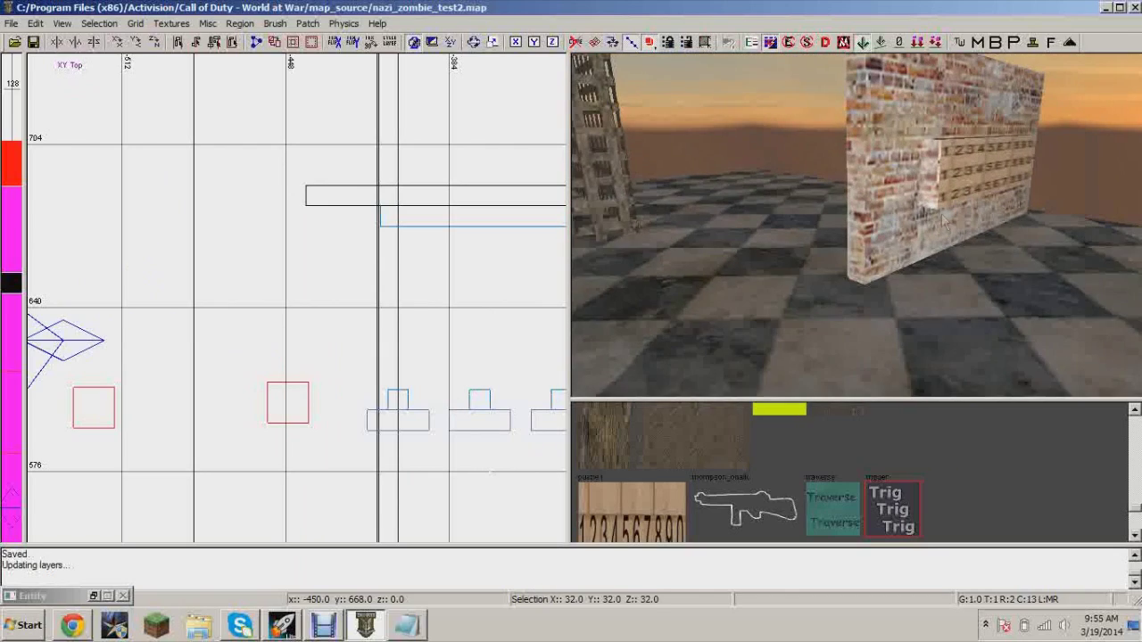
scroll(287, 292, "down", 6)
scroll(287, 292, "down", 2)
right_click_drag(287, 292, 326, 309)
key("ctrl+v")
left_click_drag(287, 291, 377, 284)
left_click_drag(950, 170, 924, 227)
right_click_drag(924, 227, 908, 160)
Step: Set the targetname of the copied wire model to wire_pick
key("n")
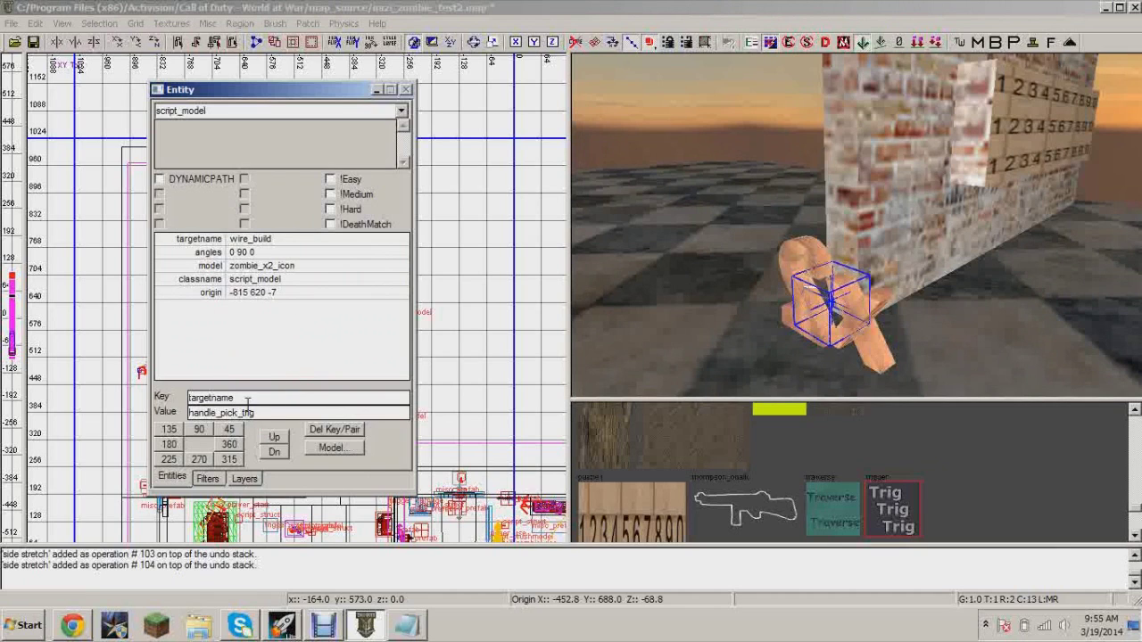
left_click_drag(268, 412, 194, 412)
type("wire_pick")
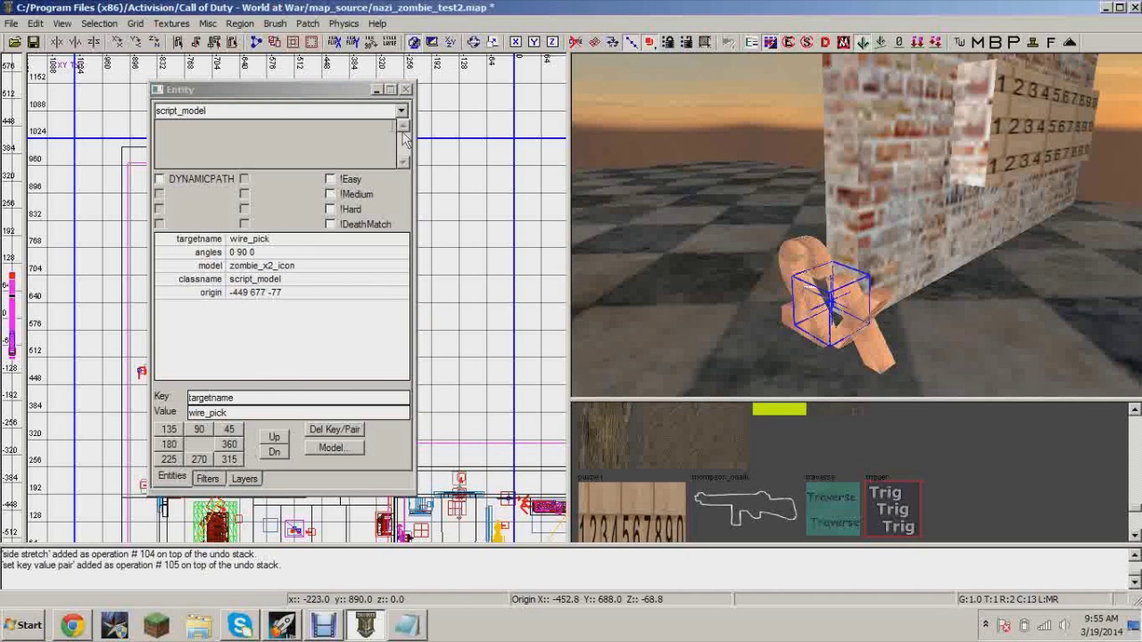
left_click(375, 105)
left_click(378, 92)
Step: Create a thin trigger_use brush on the floor beside the wire model copy
right_click_drag(814, 241, 810, 294)
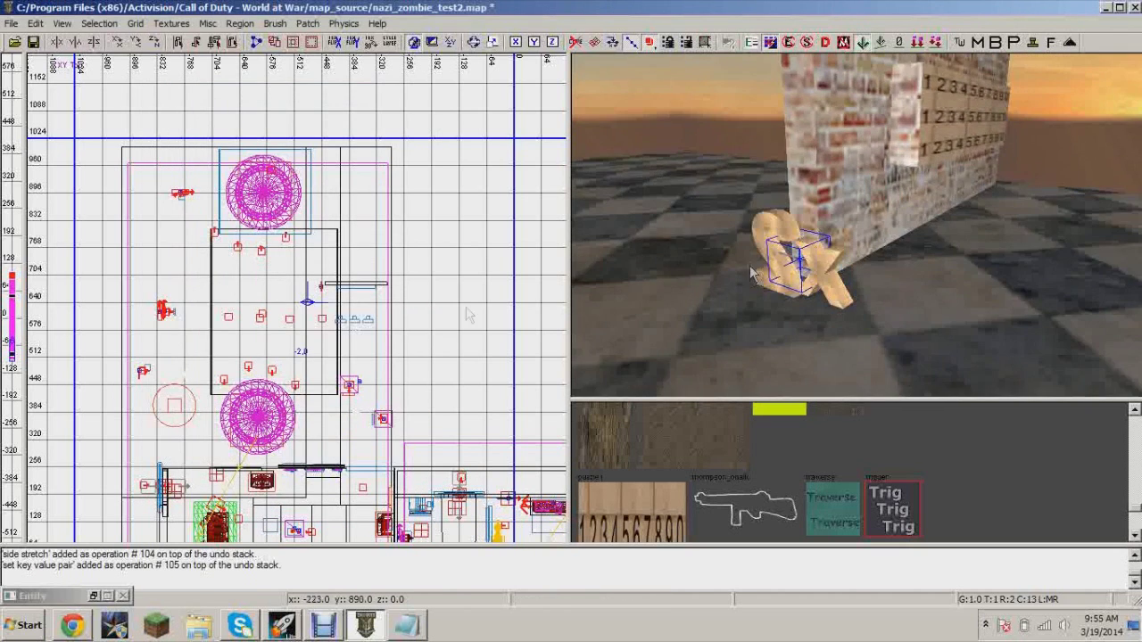
scroll(312, 285, "up", 6)
right_click(337, 262)
mouse_move(367, 553)
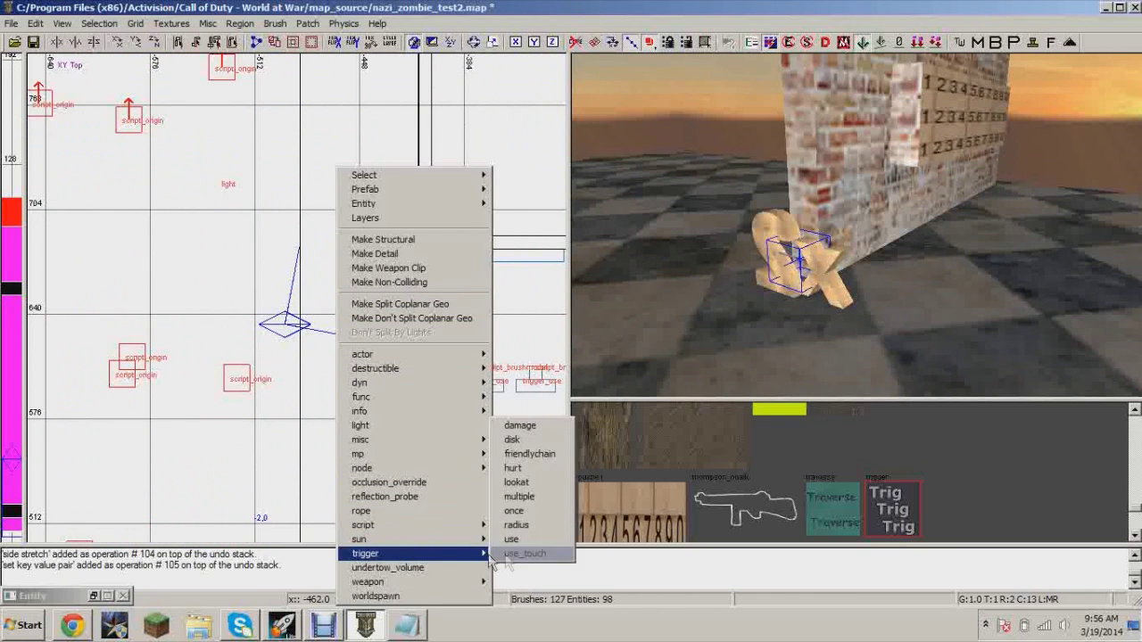
left_click(593, 540)
scroll(731, 281, "down", 2)
left_click_drag(385, 248, 364, 250)
Step: Set the new trigger's targetname to wire_pick_trig and save the map
key("n")
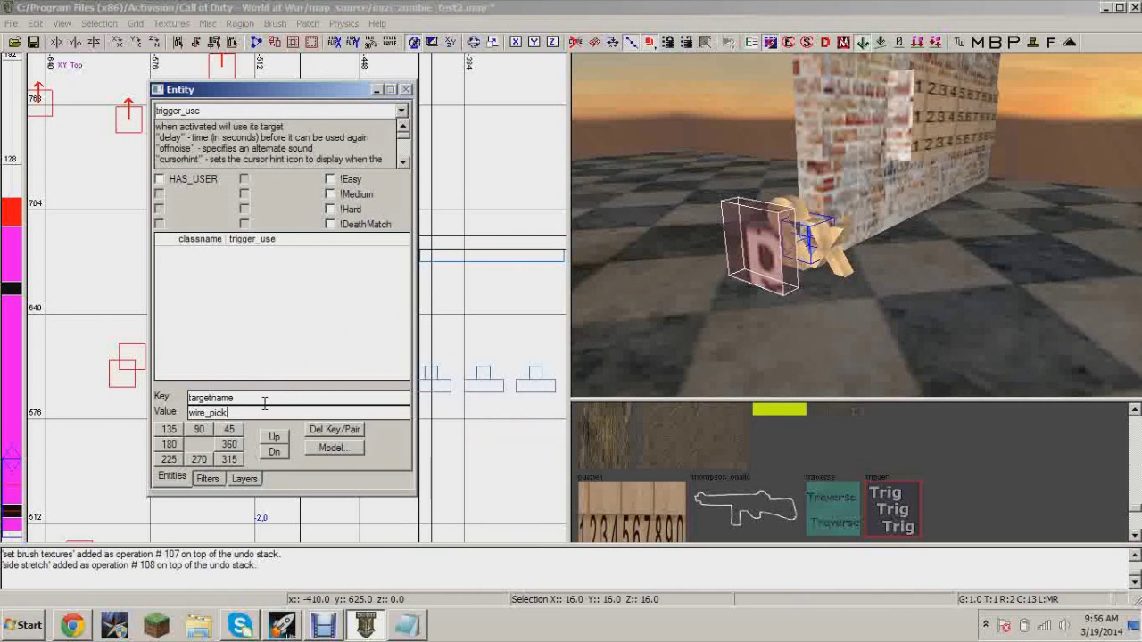
key("Return")
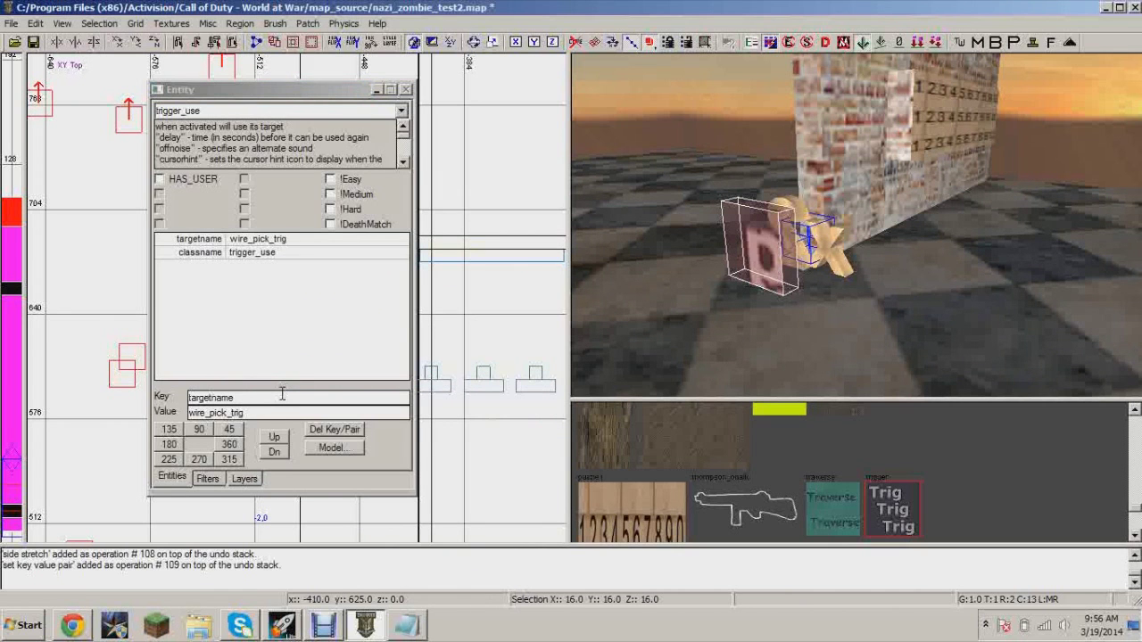
left_click(376, 90)
key("Escape")
mouse_move(767, 223)
right_mouse_down()
mouse_move(704, 236)
mouse_move(642, 219)
mouse_move(714, 223)
right_mouse_up()
left_click(34, 43)
right_click_drag(785, 265, 952, 169)
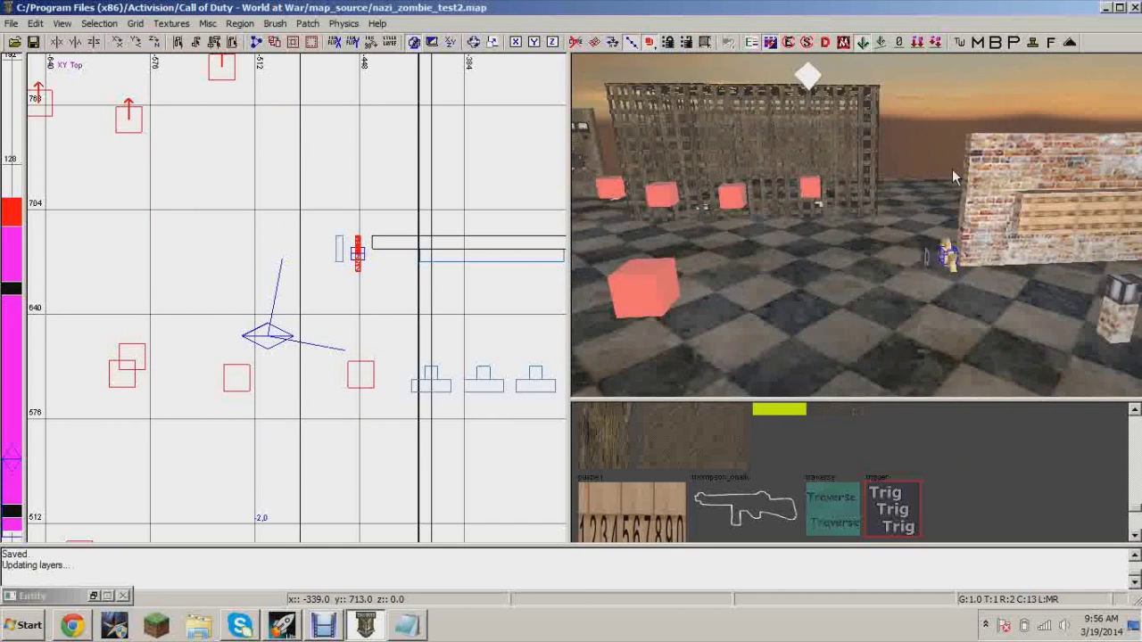
right_click_drag(950, 257, 874, 223)
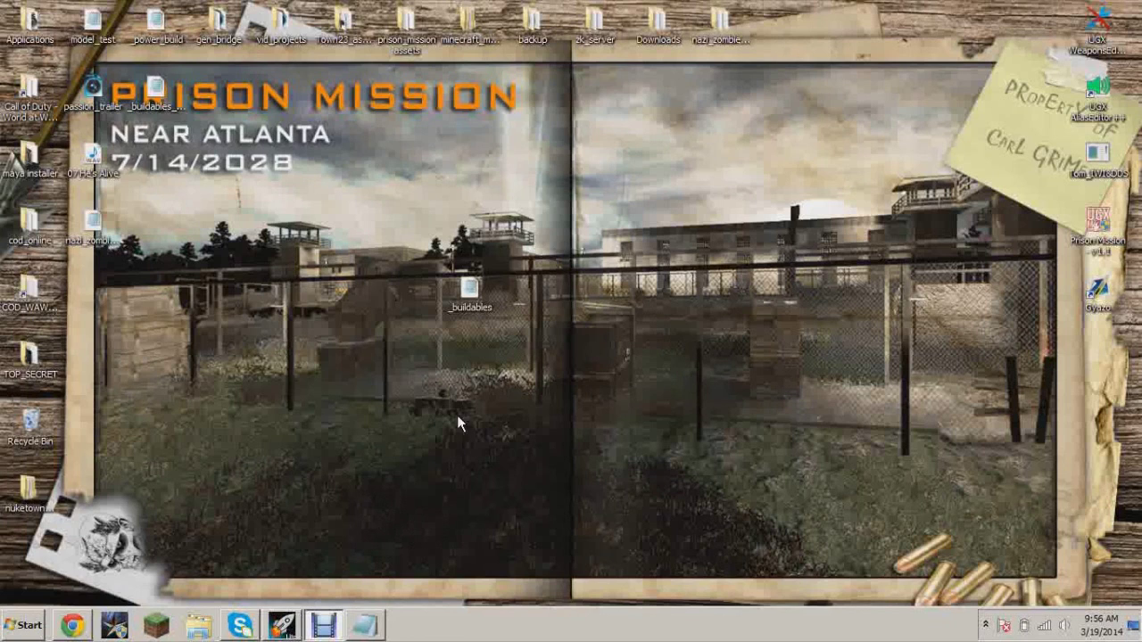
Step: Switch to the model viewer through the launcher, filter the models by power and frame the whole zombie_power_lever model in the preview
left_click_drag(470, 288, 345, 157)
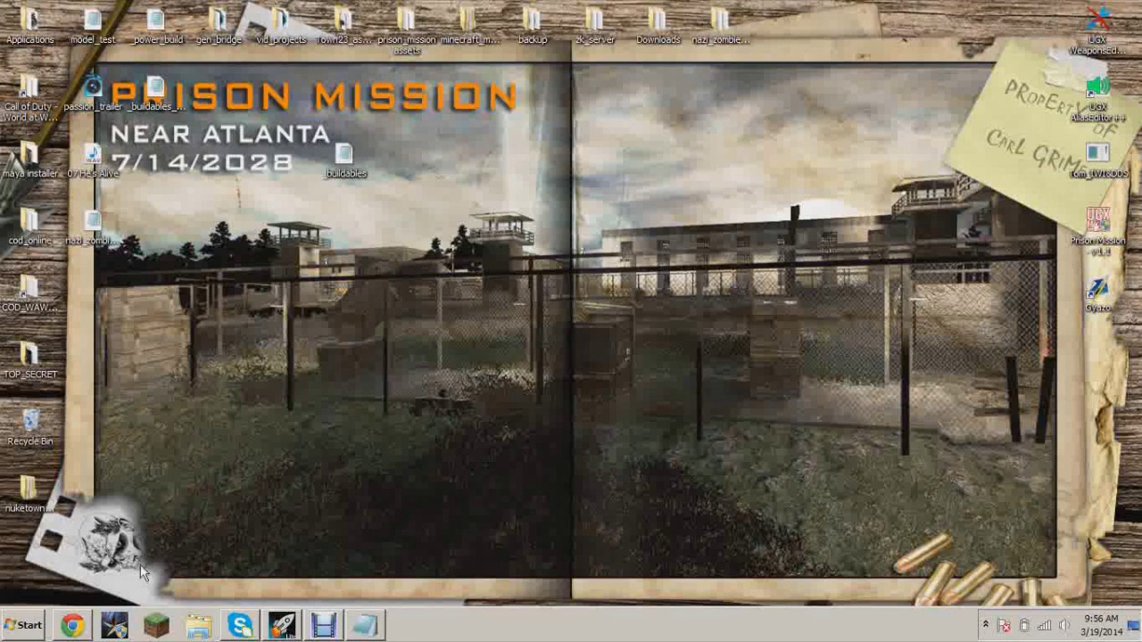
left_click(280, 626)
left_click(321, 164)
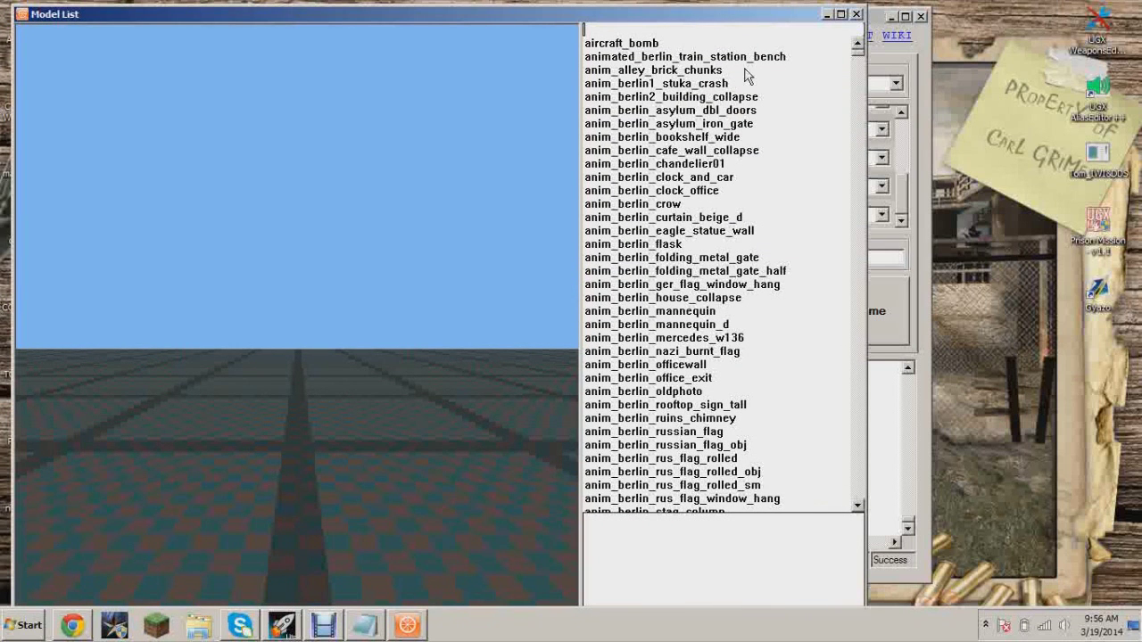
type("power")
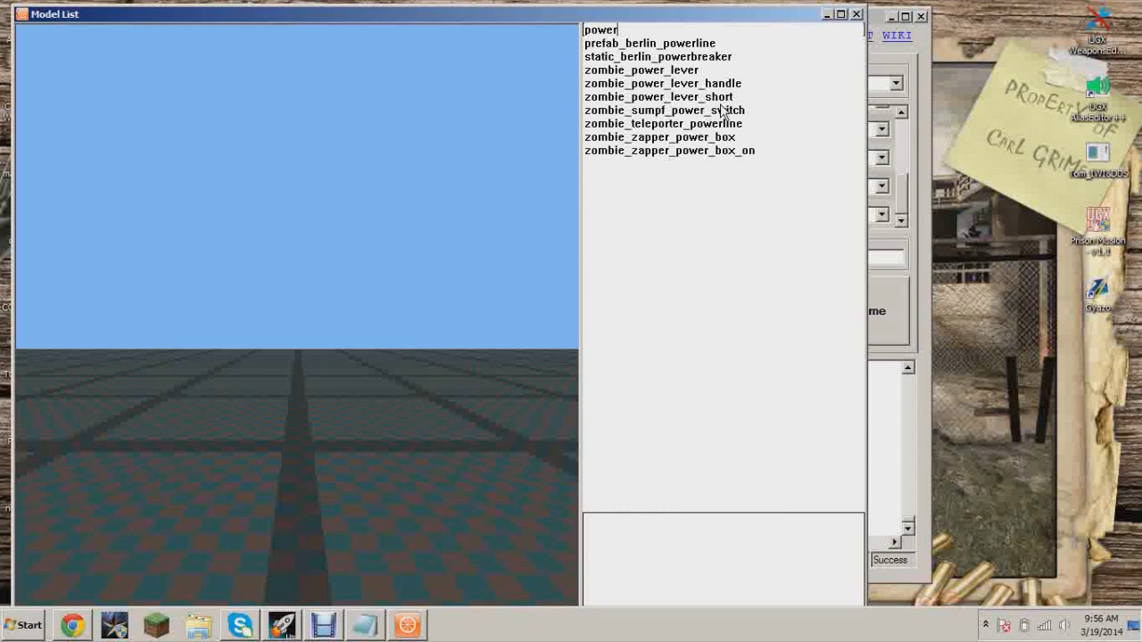
left_click(700, 70)
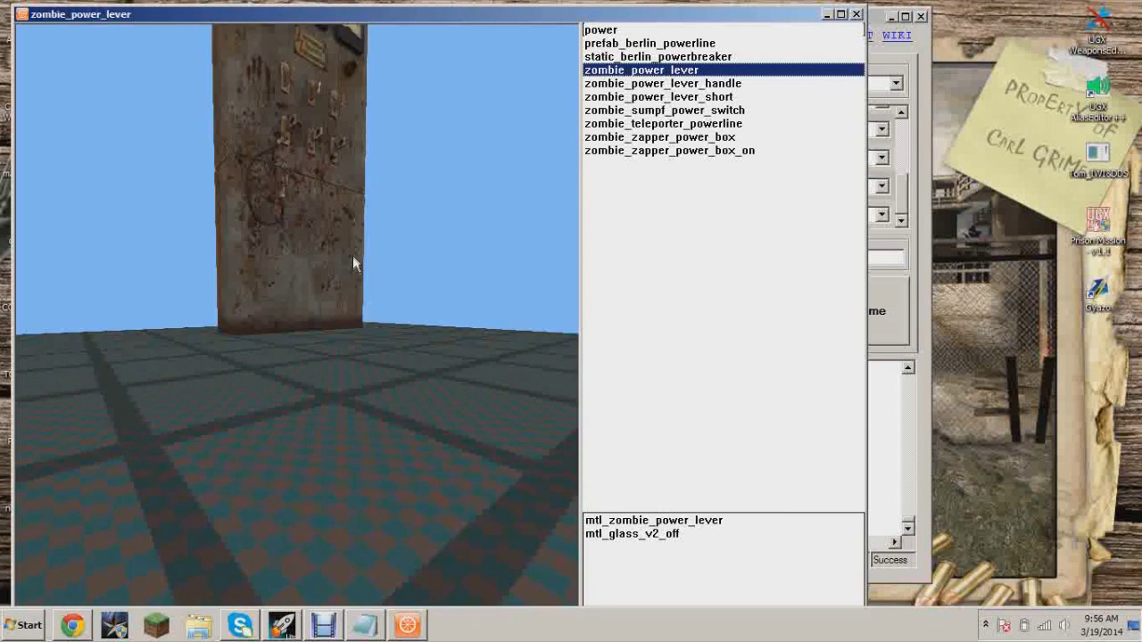
mouse_move(294, 258)
left_mouse_down()
mouse_move(343, 308)
mouse_move(325, 267)
mouse_move(272, 256)
left_mouse_up()
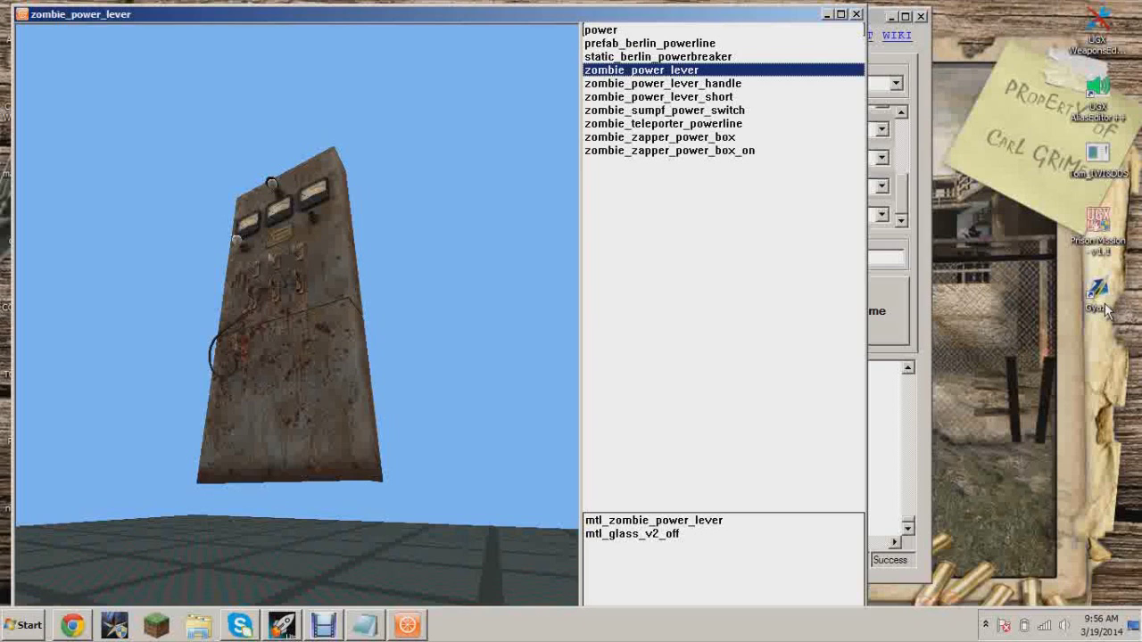
Step: Capture the zombie_power_lever preview with Gyazo, save the image to the desktop as a PNG and return to the model viewer
double_click(1098, 293)
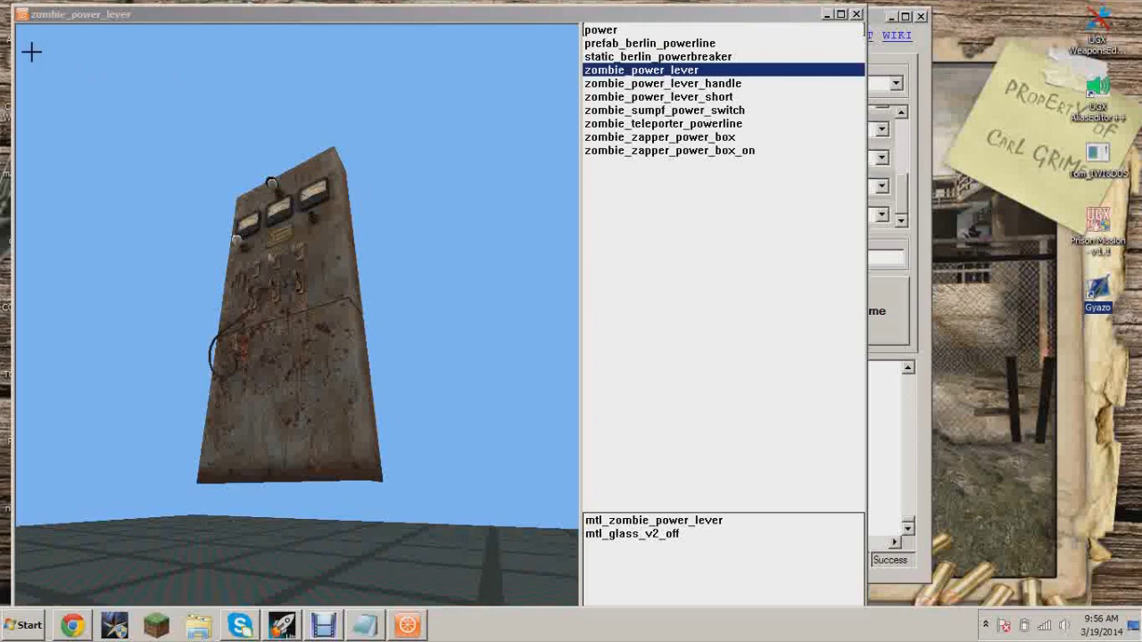
left_click_drag(511, 511, 513, 506)
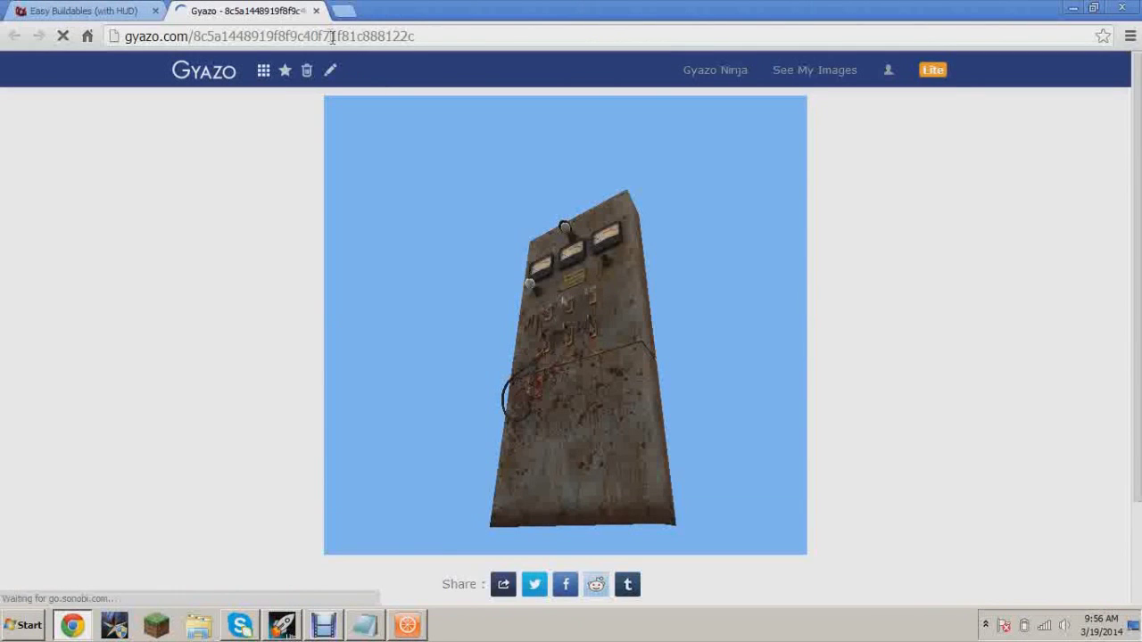
left_click(319, 40)
right_click(605, 256)
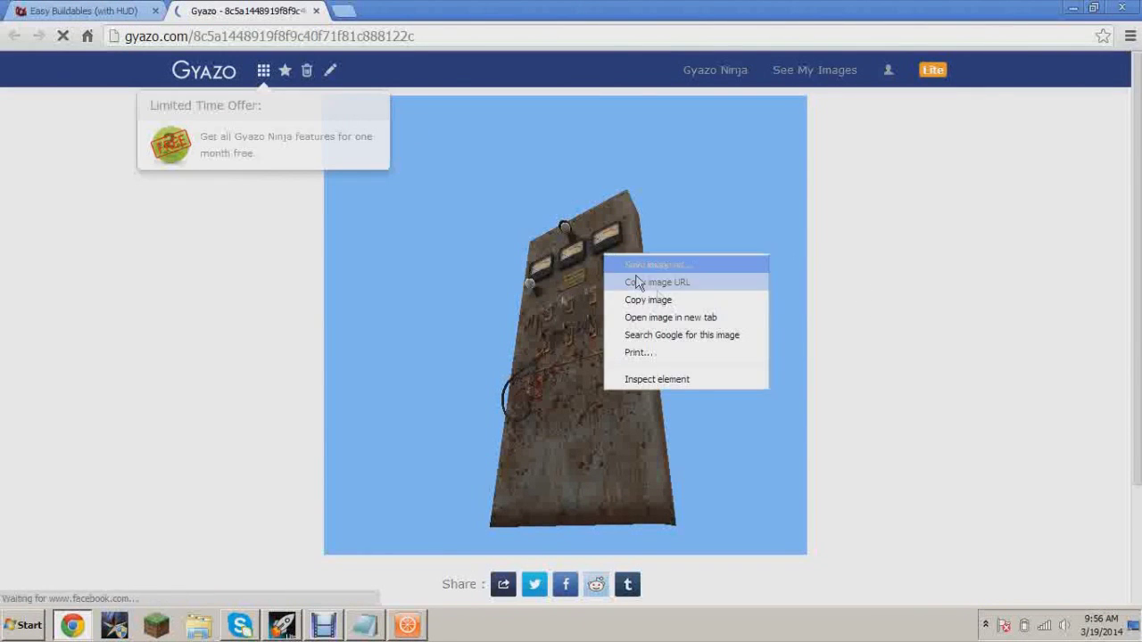
left_click(657, 265)
left_click(53, 107)
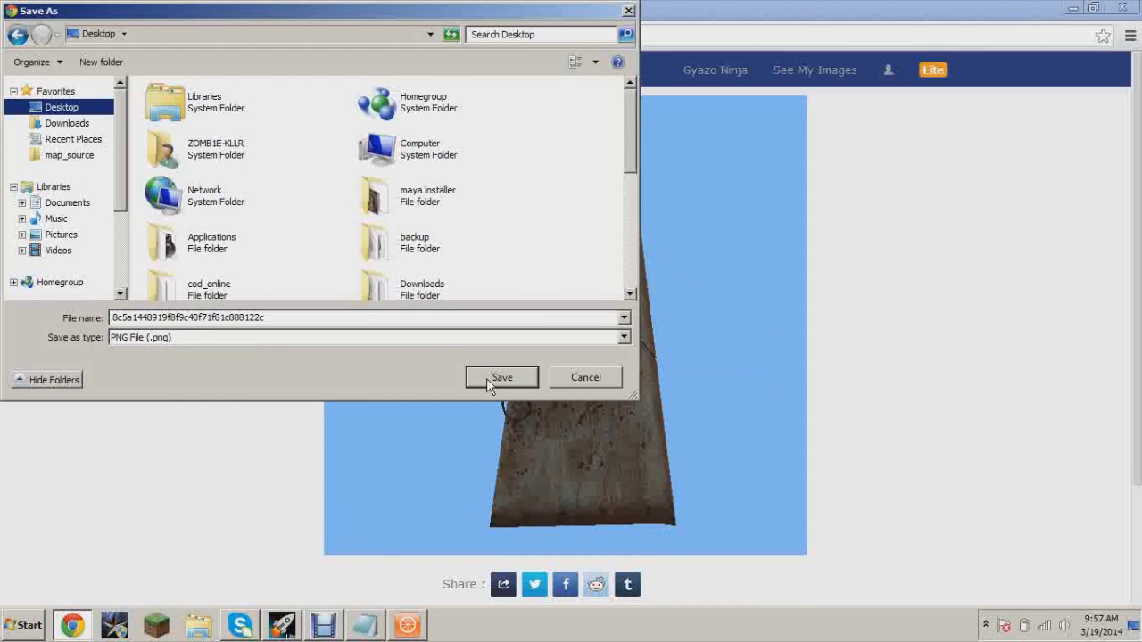
left_click(489, 379)
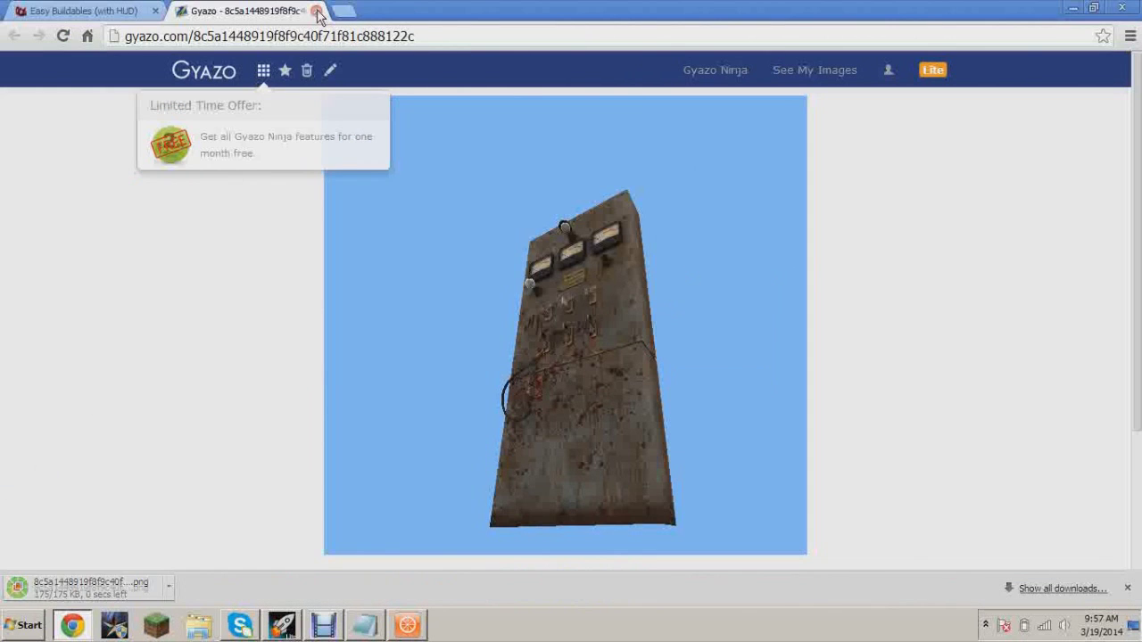
left_click(316, 11)
left_click(1070, 10)
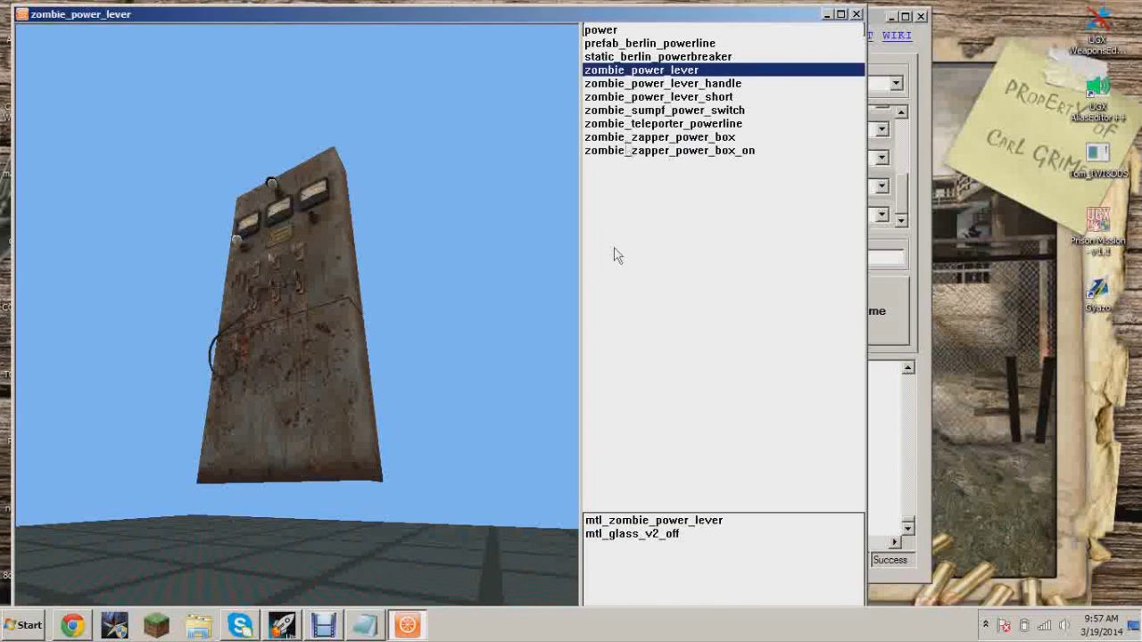
Step: Preview the zombie_power_lever_handle model and frame it closer and higher in the view
left_click(728, 87)
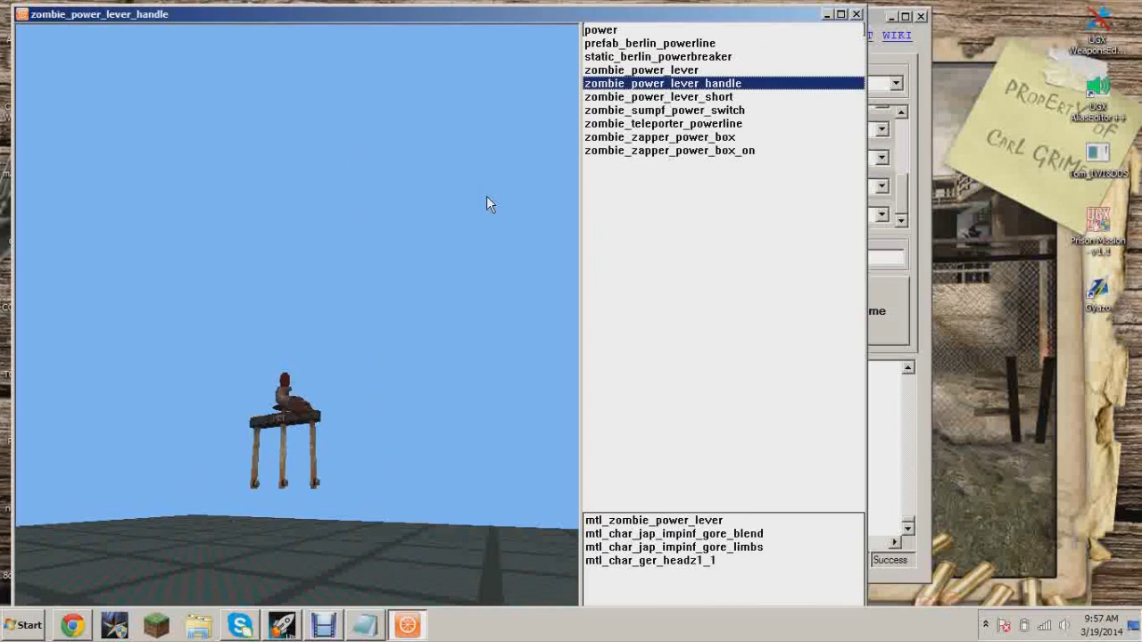
mouse_move(323, 458)
left_mouse_down()
mouse_move(323, 482)
mouse_move(323, 459)
left_mouse_up()
right_click_drag(323, 458, 322, 414)
left_click_drag(323, 459, 311, 482)
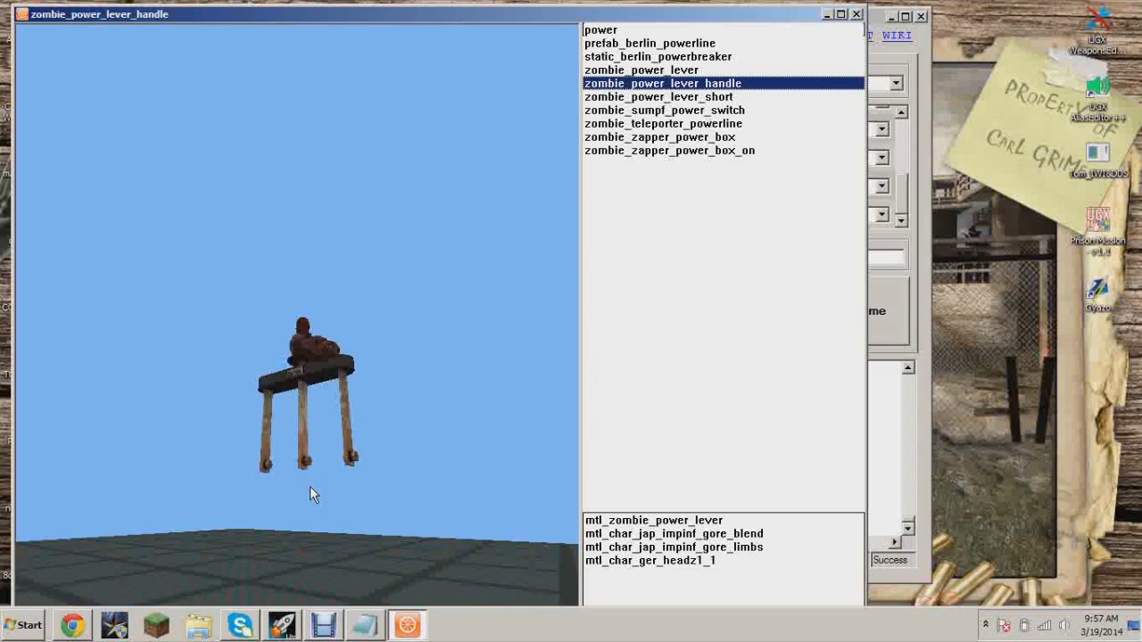
right_click_drag(311, 494, 311, 468)
middle_click_drag(316, 500, 315, 400)
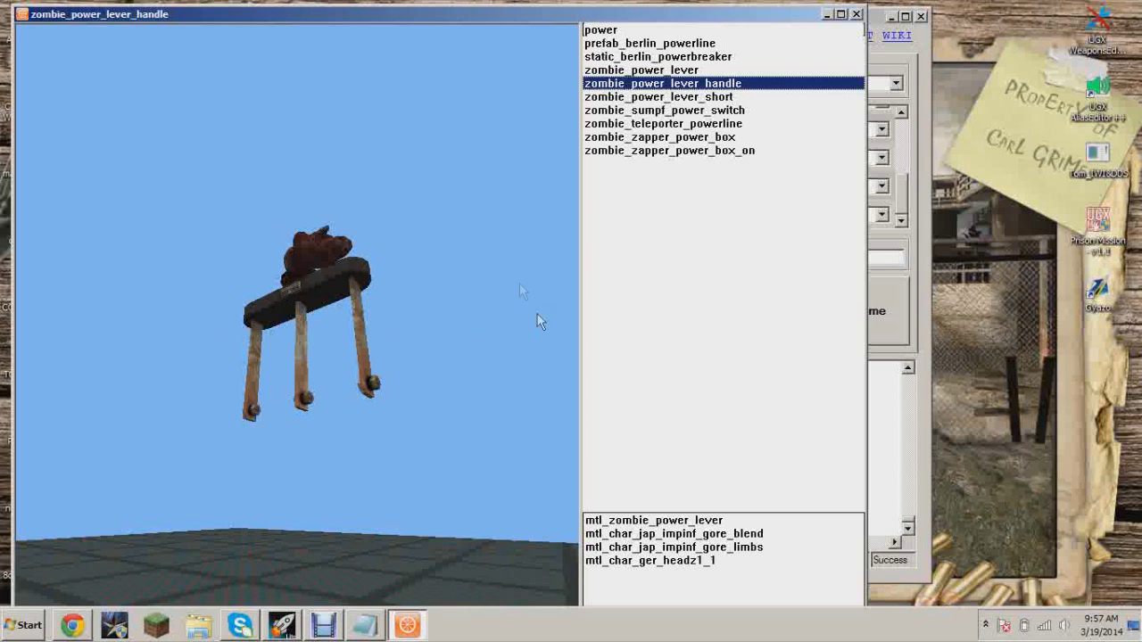
left_click(368, 626)
left_click(368, 627)
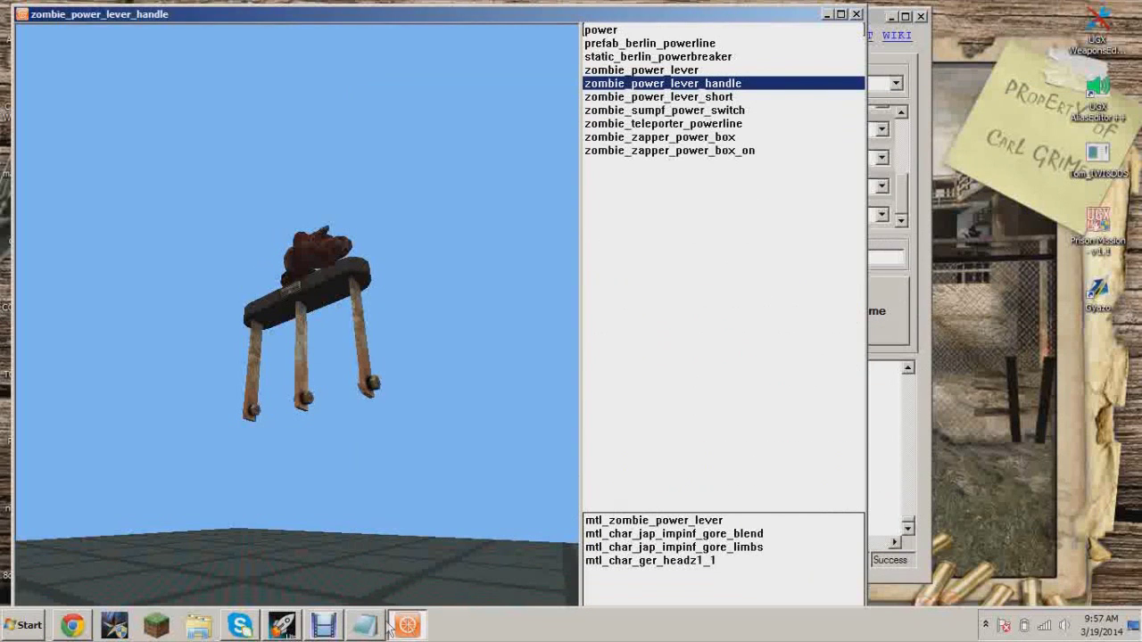
Step: Capture the zombie_power_lever_handle preview with Gyazo, save the image to the desktop as a PNG and return to the model viewer
left_click(1099, 296)
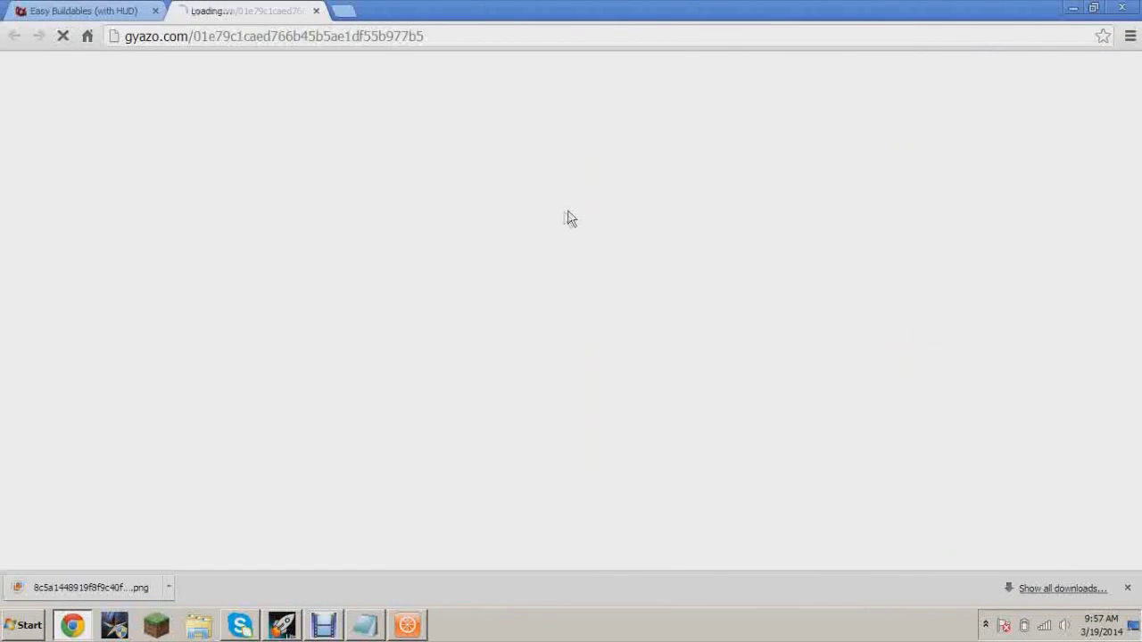
right_click(528, 222)
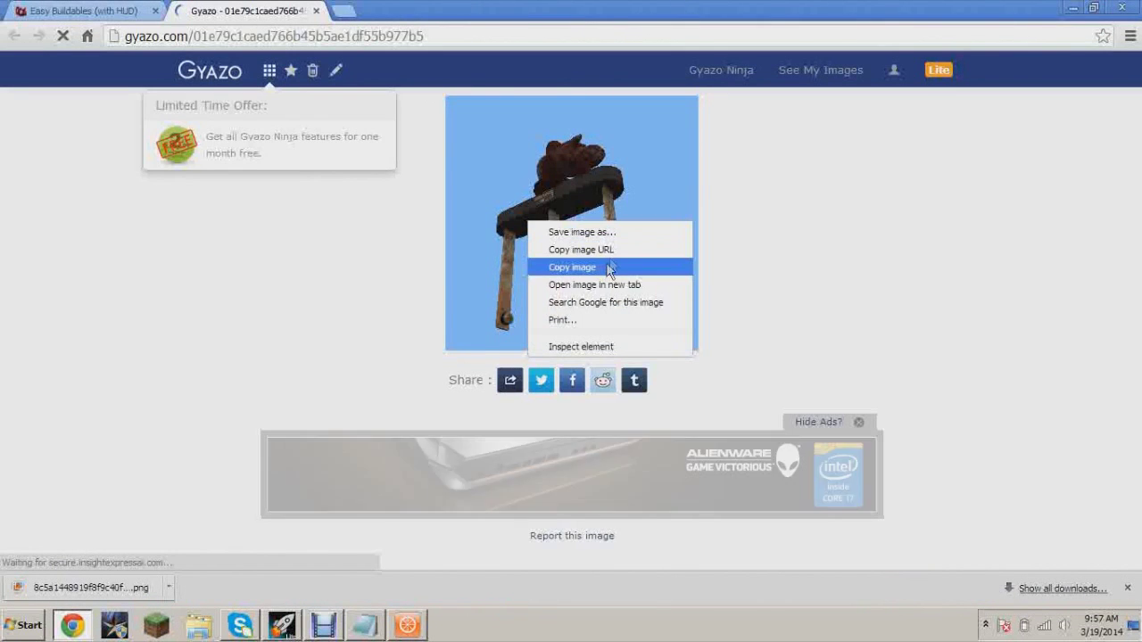
left_click(581, 232)
key("Return")
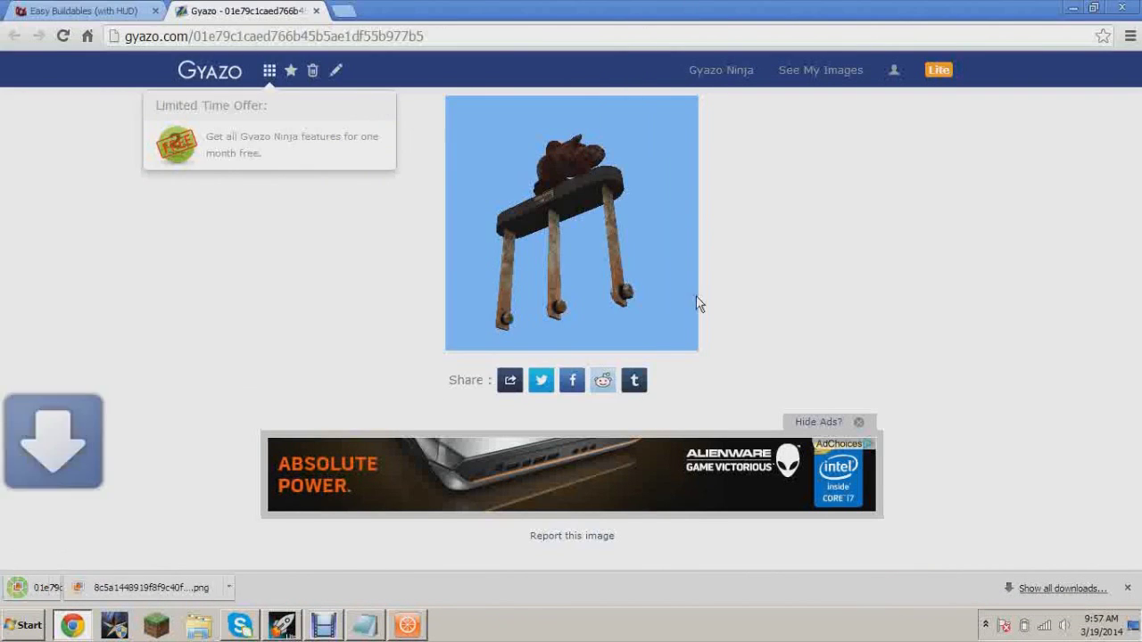
left_click(314, 12)
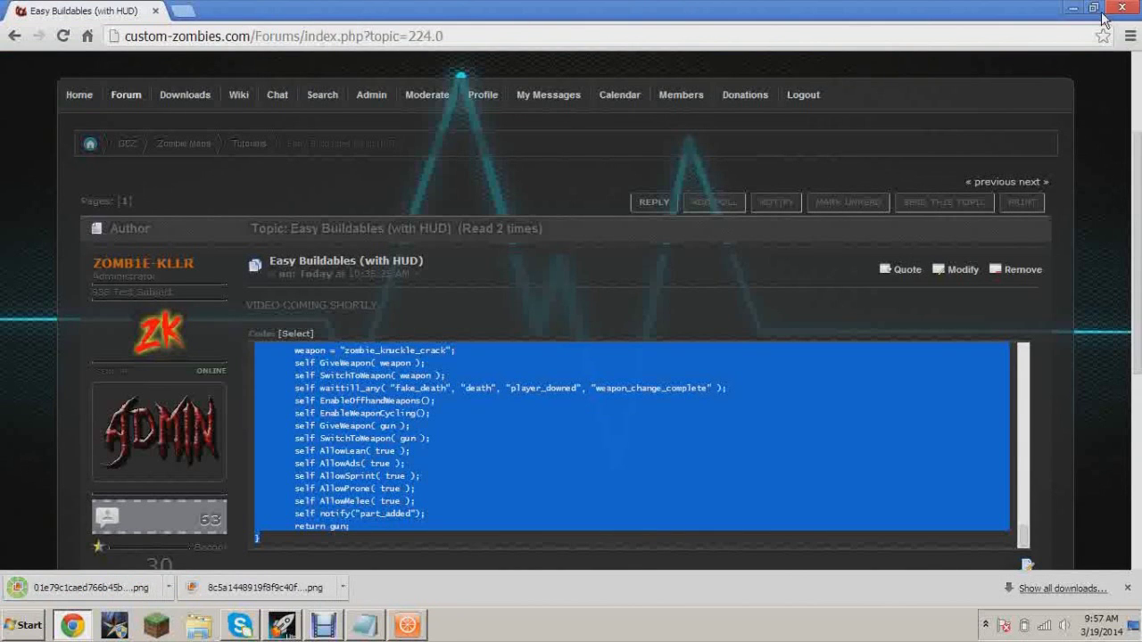
left_click(1073, 7)
Step: Filter the models by zombie_x2 and preview the zombie_x2_icon model
double_click(611, 30)
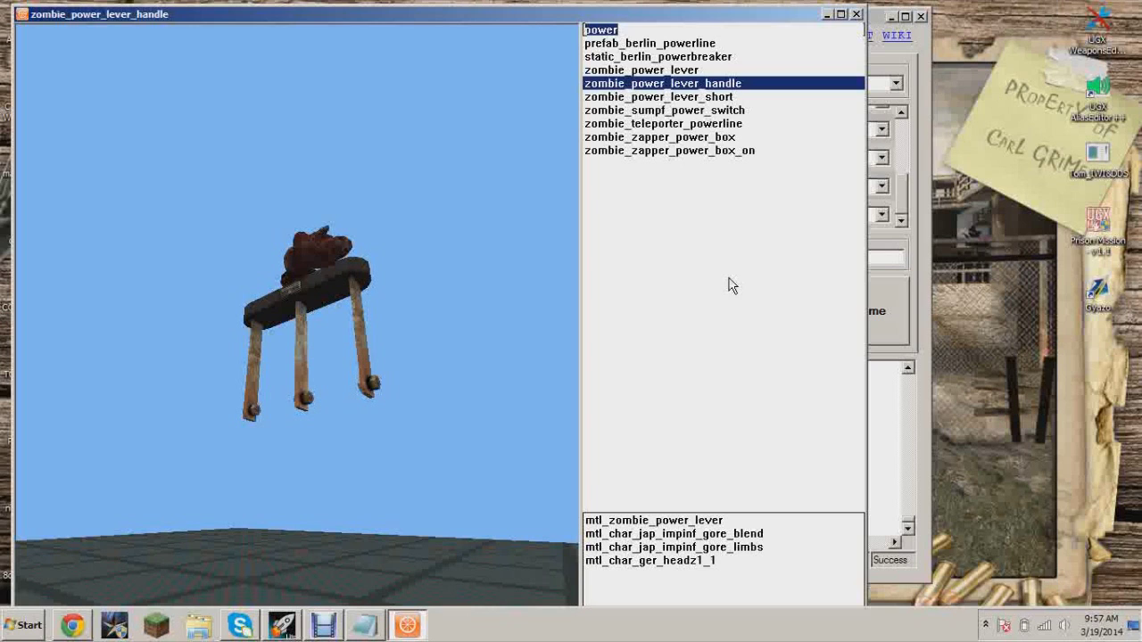
type("2x")
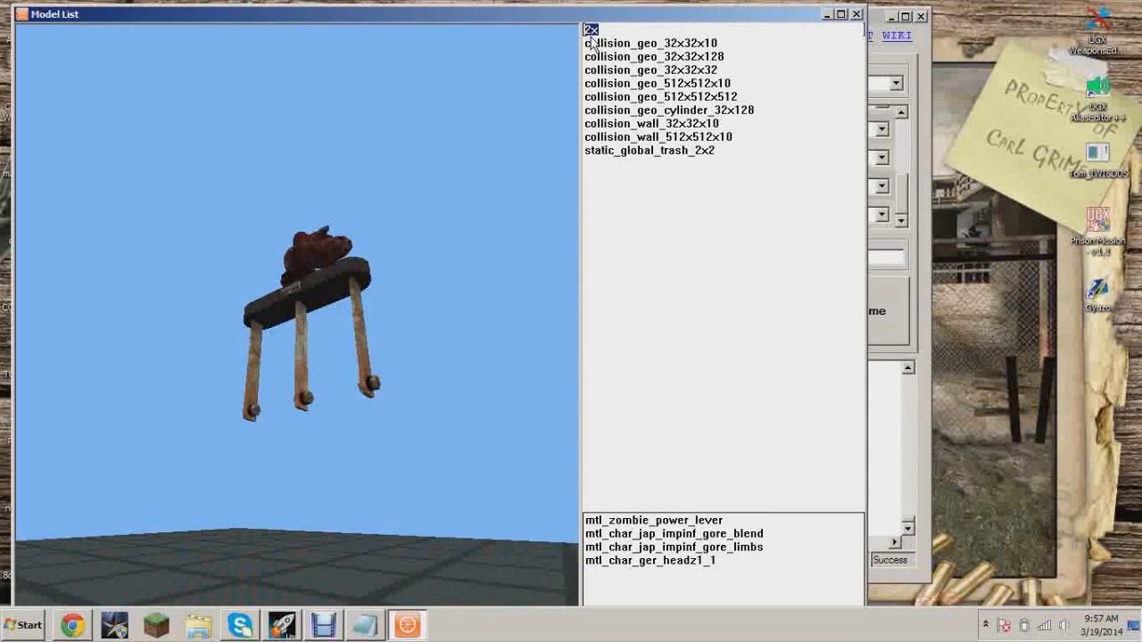
type("x2")
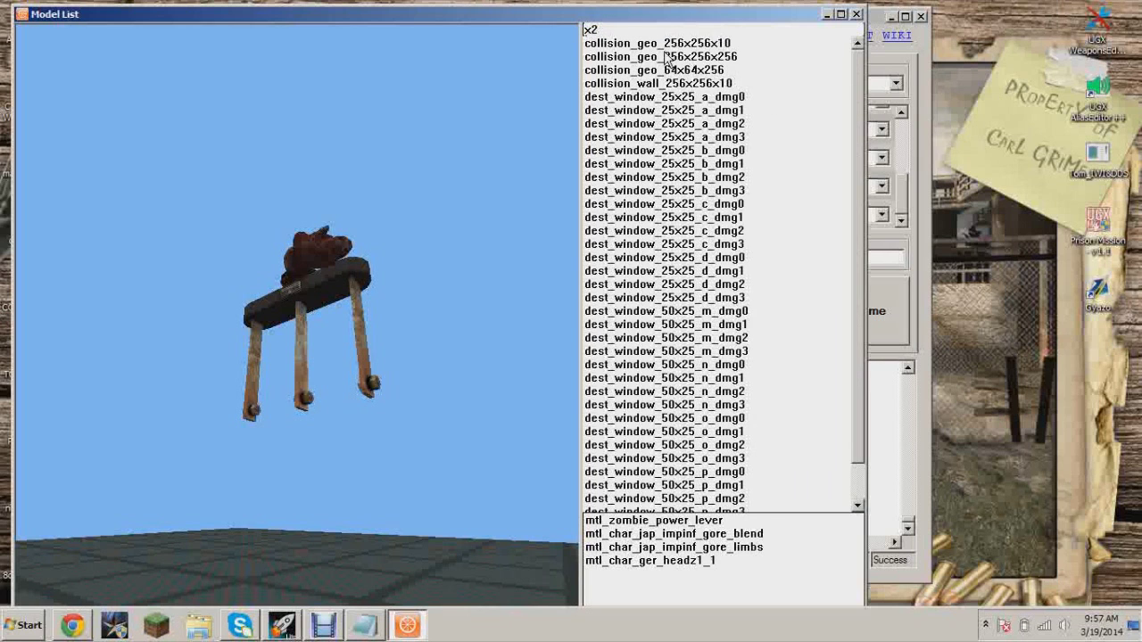
key("BackSpace")
key("BackSpace")
type("zombie")
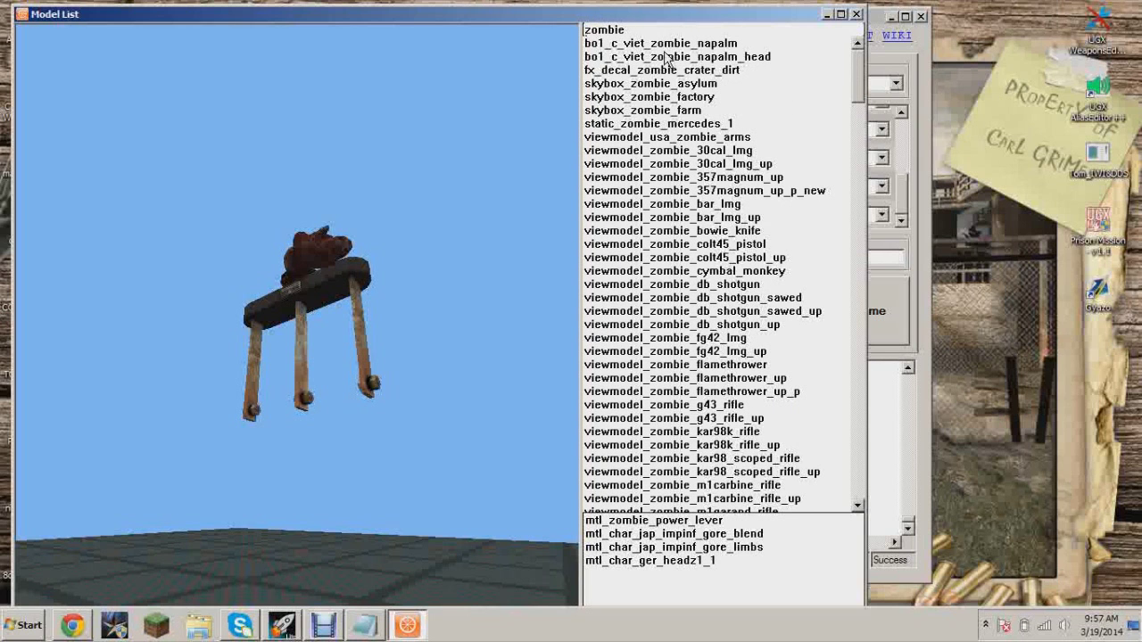
type(" 2x")
key("BackSpace")
key("BackSpace")
type("x2")
left_click(664, 45)
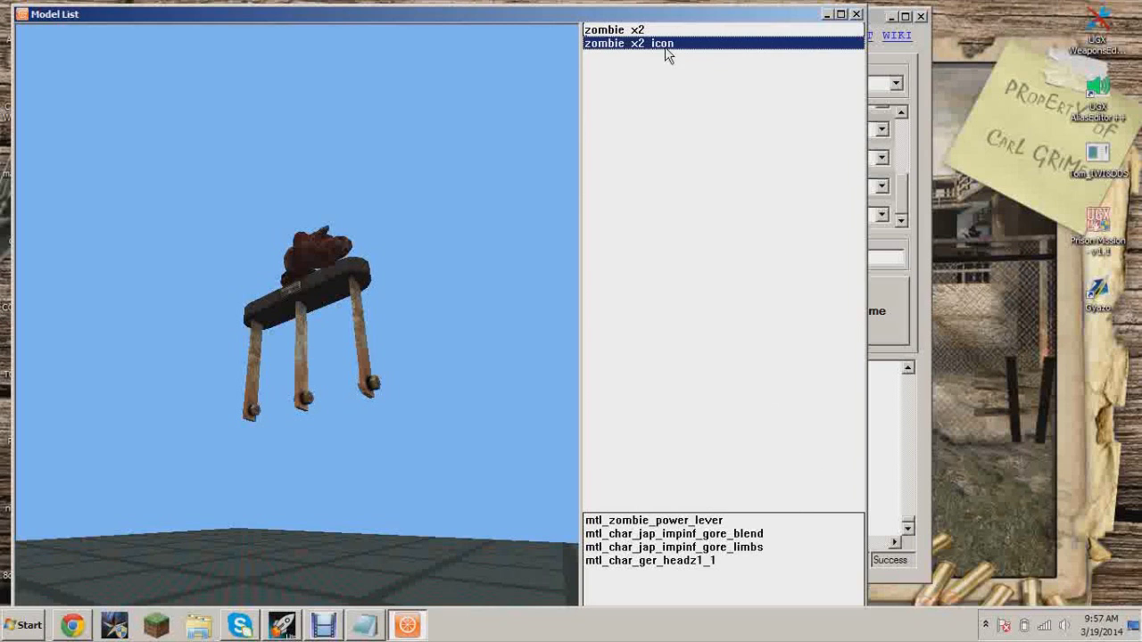
Step: Capture the x2 icon preview with Gyazo, save the image to the desktop as a PNG and close its web page
double_click(1092, 305)
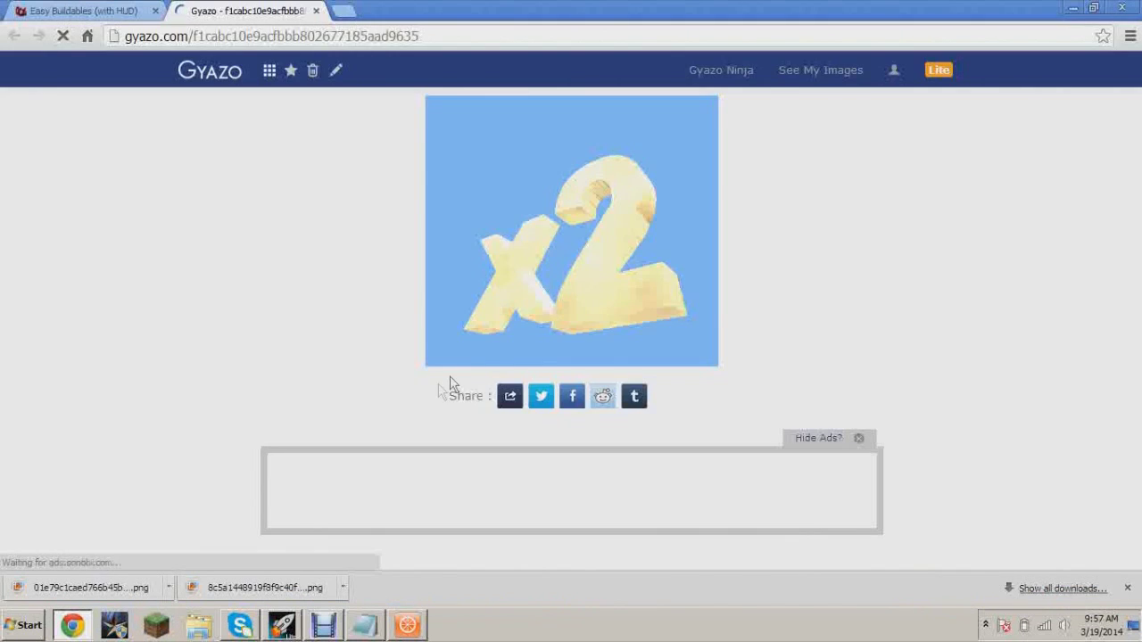
right_click(562, 231)
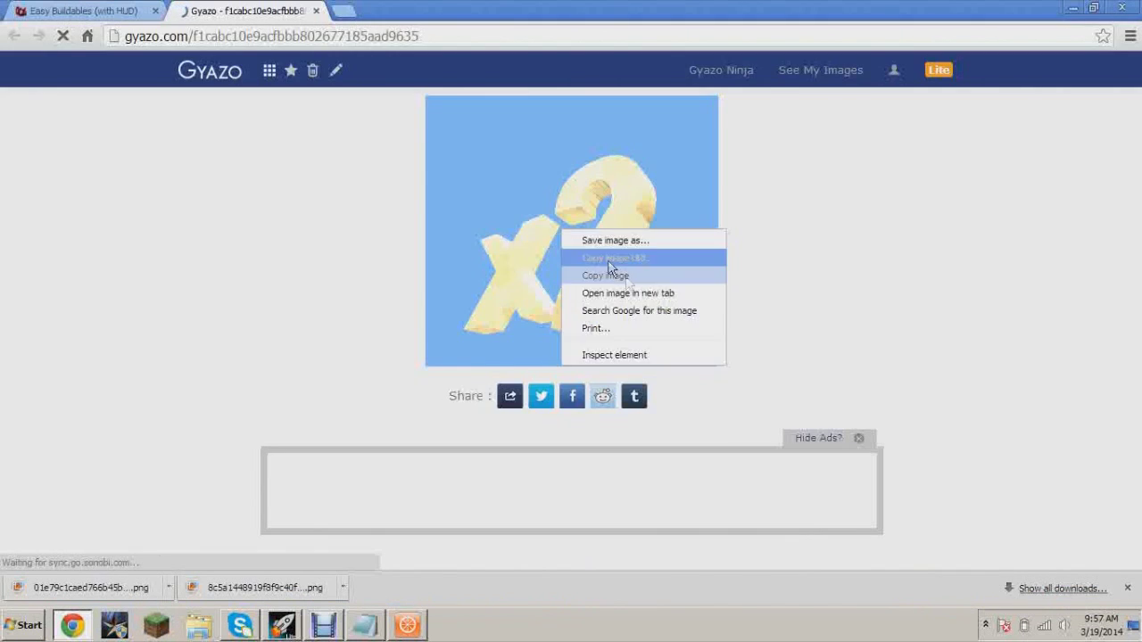
left_click(653, 240)
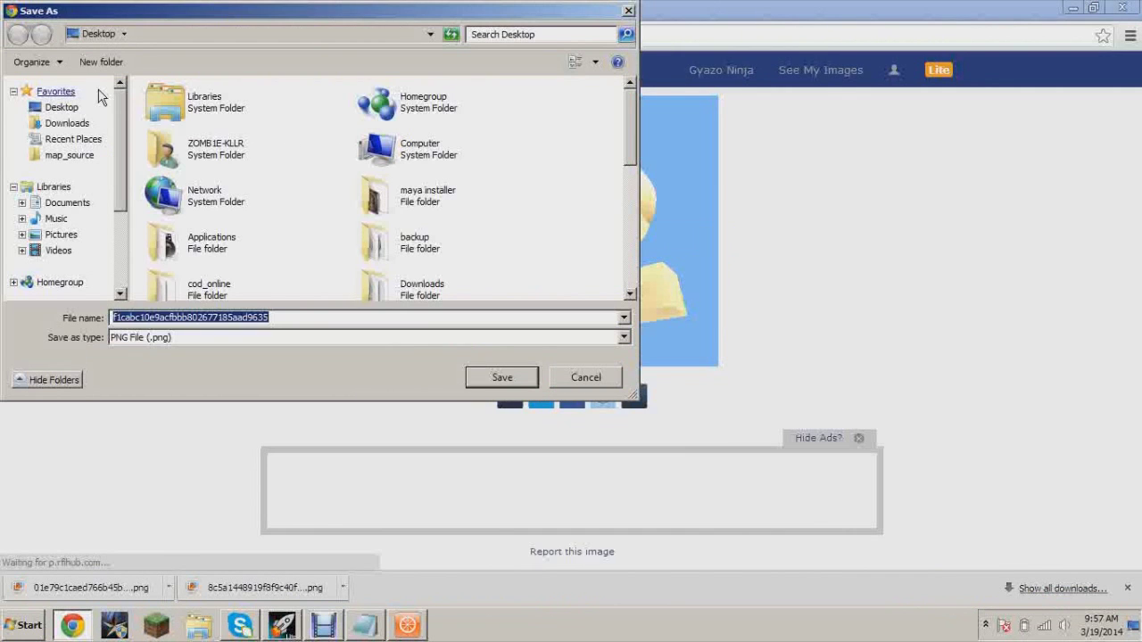
left_click(502, 378)
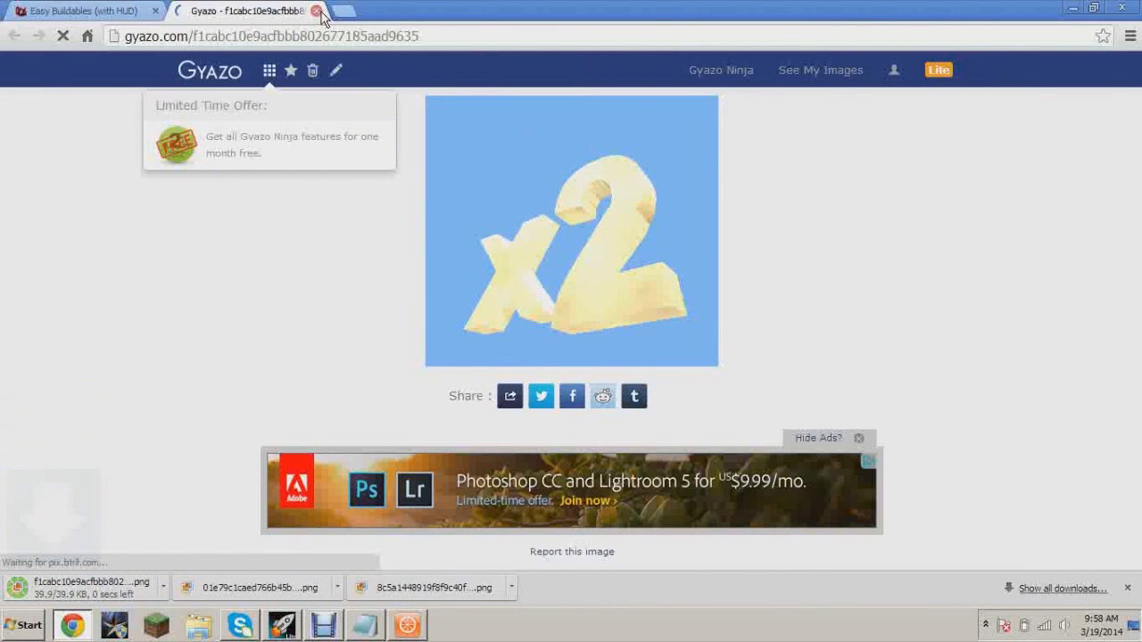
left_click(317, 11)
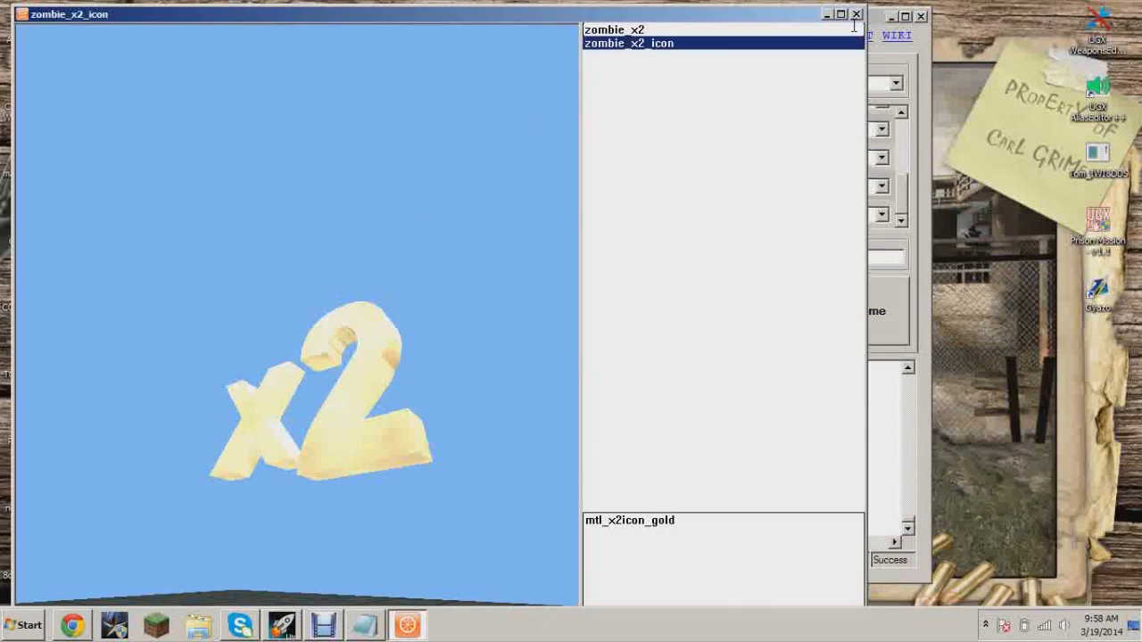
Step: Close the model viewer, minimize the launcher and start Paint.NET
left_click(856, 14)
left_click(891, 16)
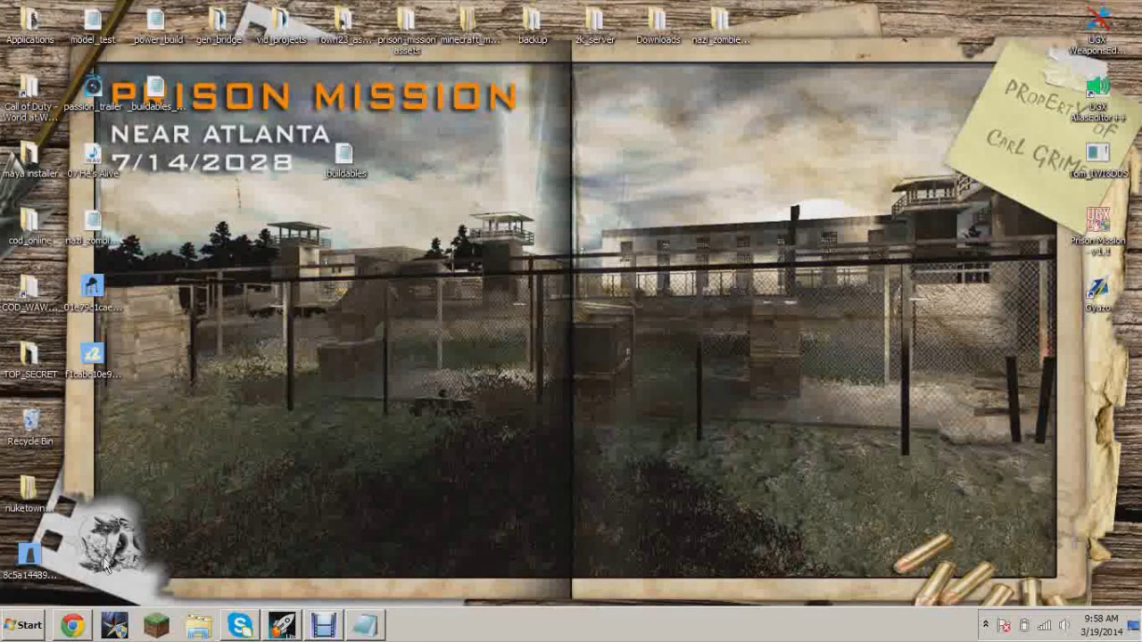
key("super")
type("paint")
key("Return")
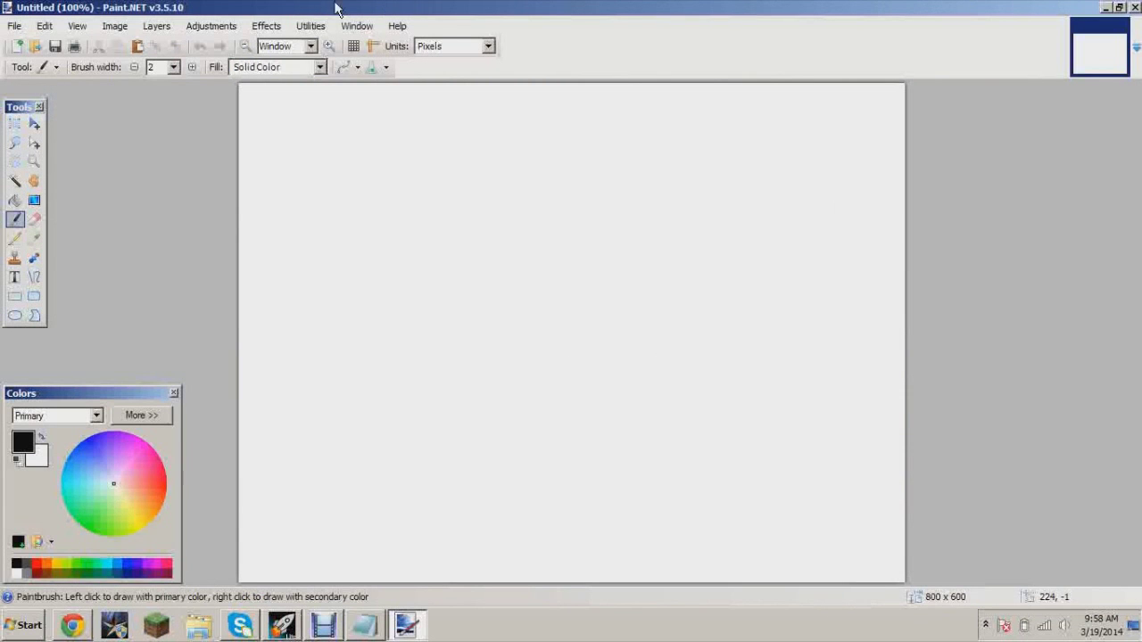
Step: Open the three captured PNG images from the desktop together for editing
left_click(35, 45)
left_click_drag(498, 234, 501, 301)
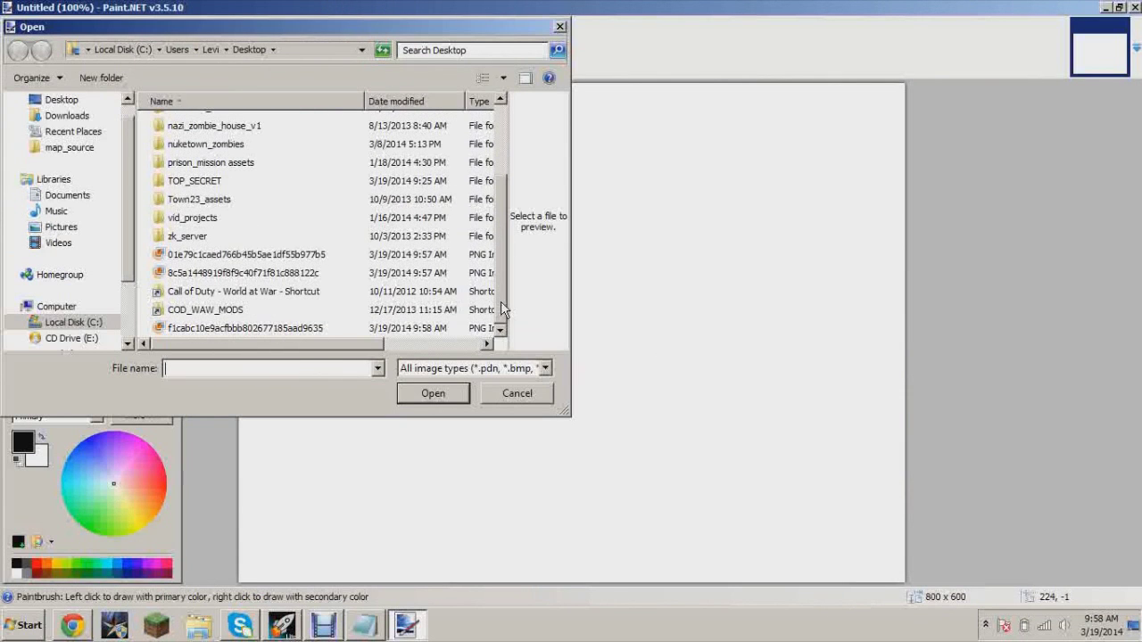
left_click(298, 257)
left_click(294, 273, "ctrl")
left_click(284, 327, "ctrl")
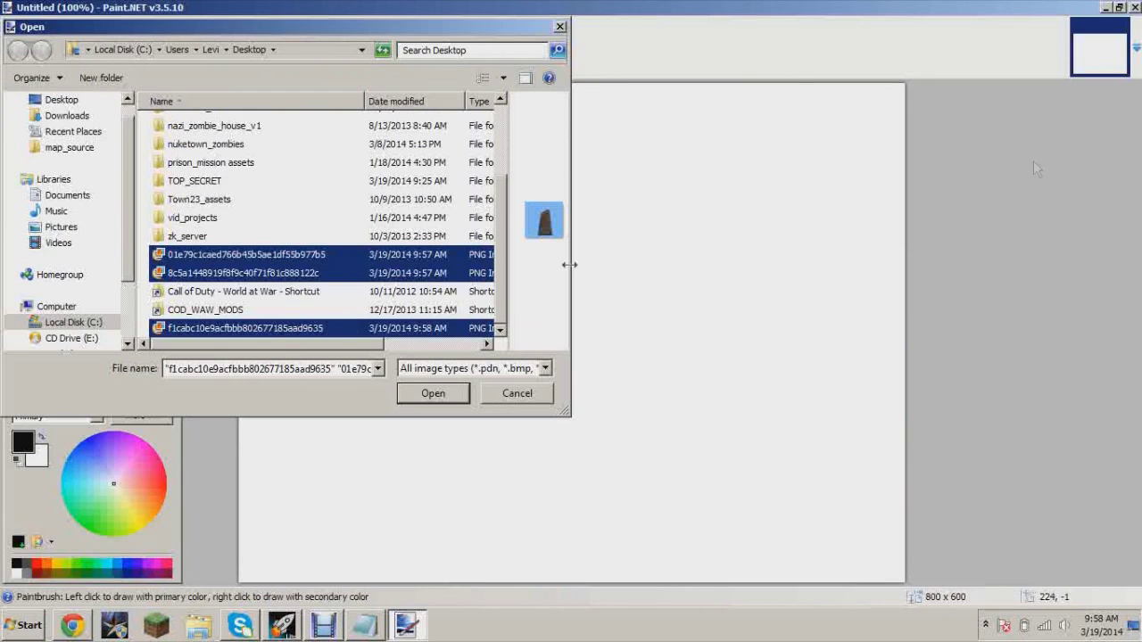
left_click(433, 393)
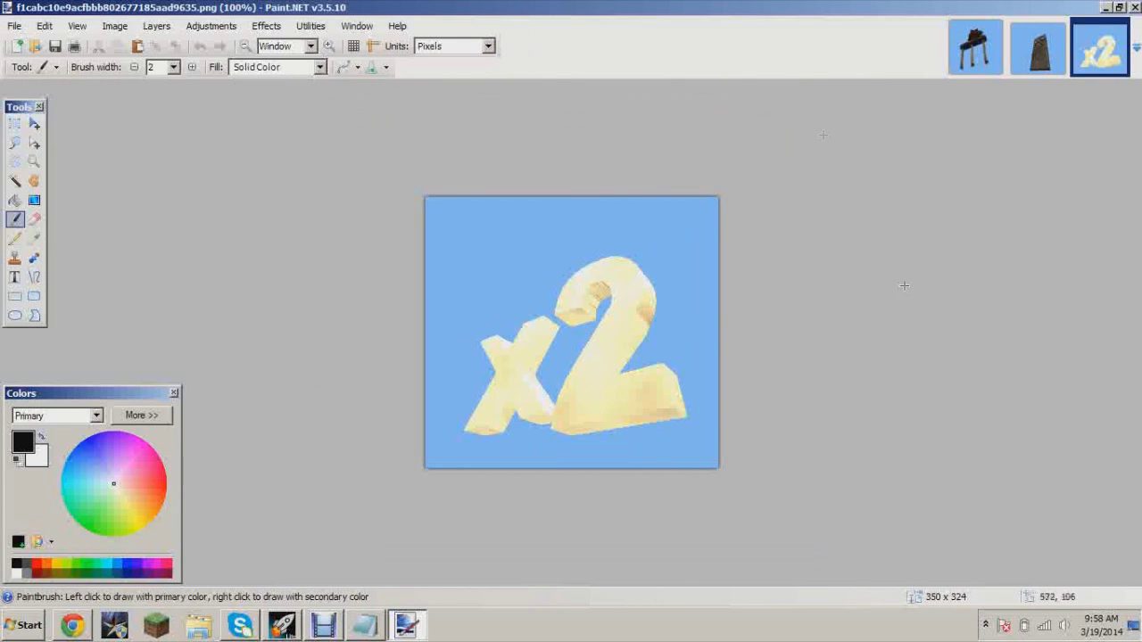
Step: Select the blue background of the lever handle image with the Magic Wand at 50% tolerance and delete it
left_click(1037, 52)
left_click(986, 55)
left_click(1037, 57)
left_click(1085, 58)
left_click(980, 70)
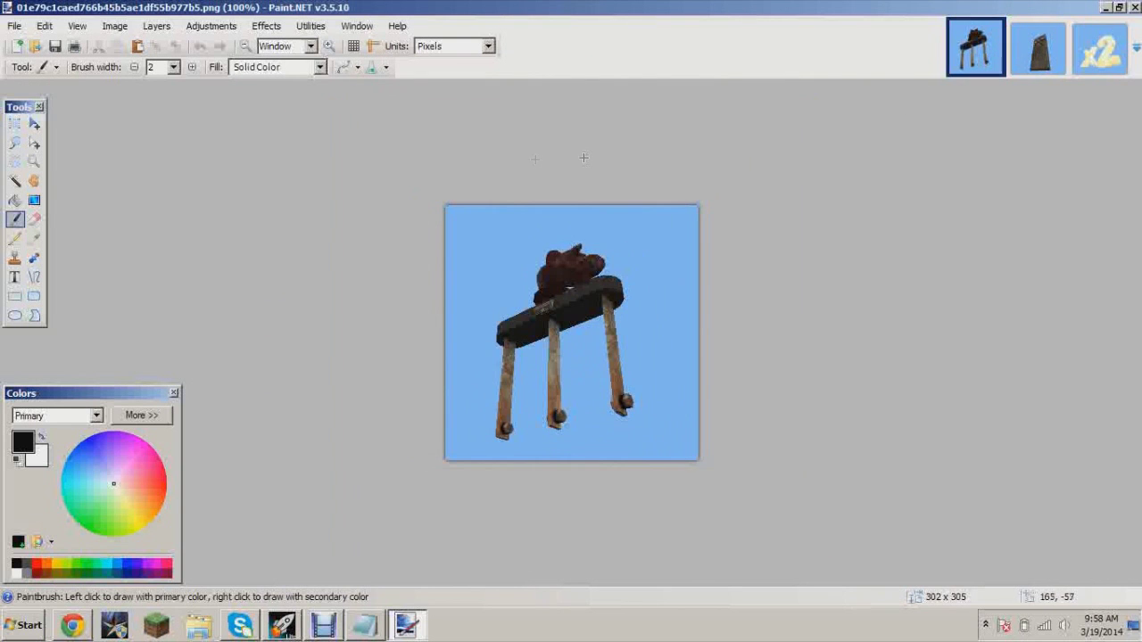
left_click(14, 180)
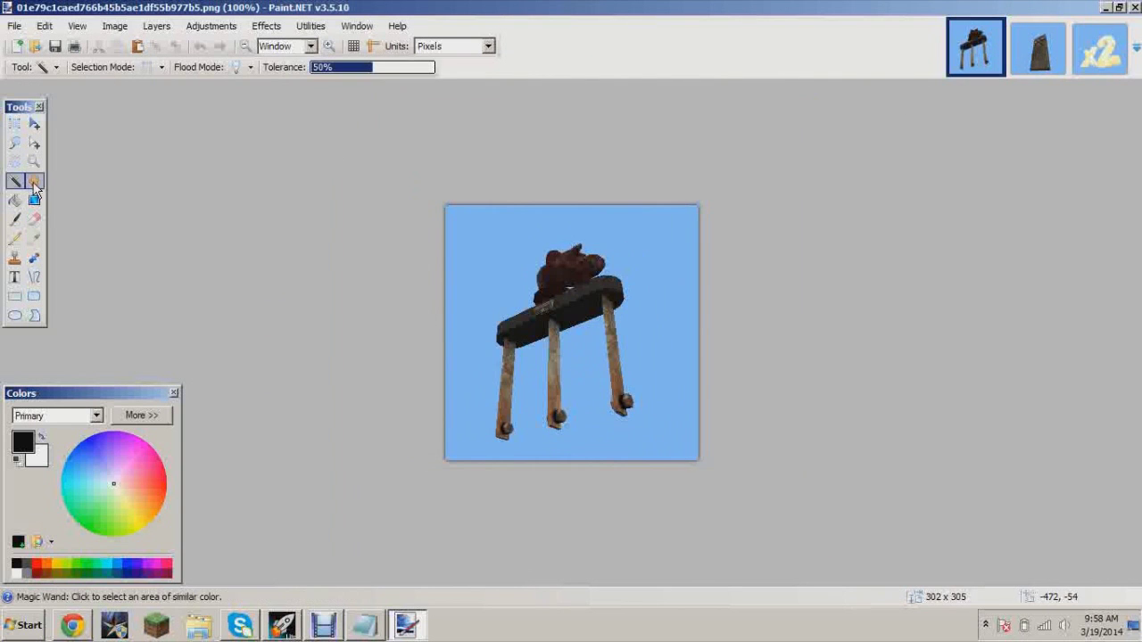
left_click(656, 250)
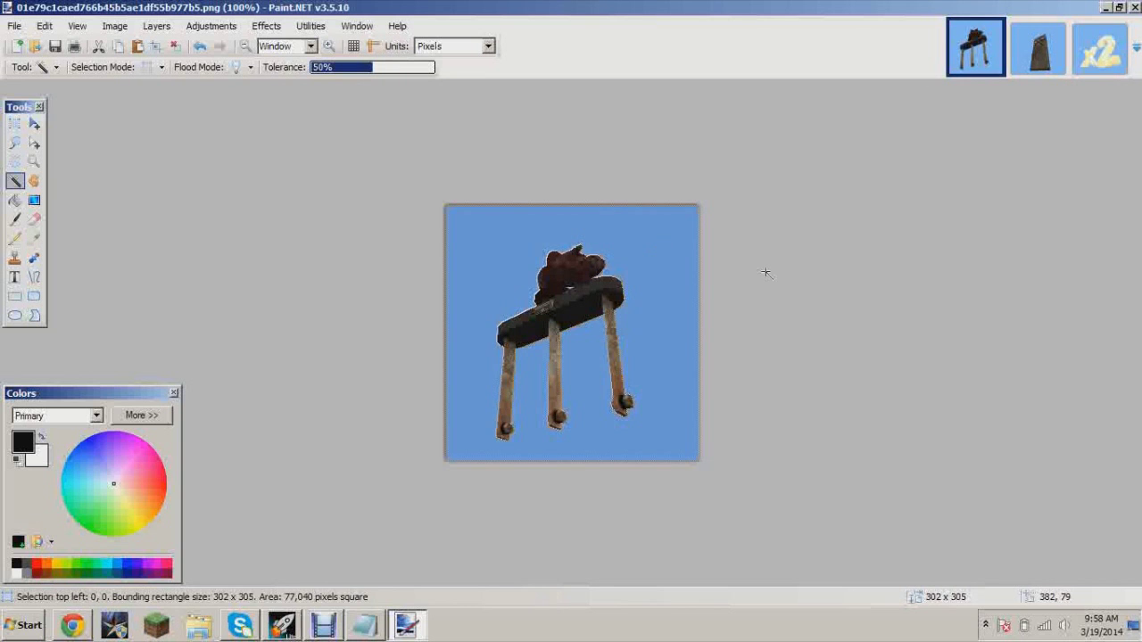
key("Delete")
key("z")
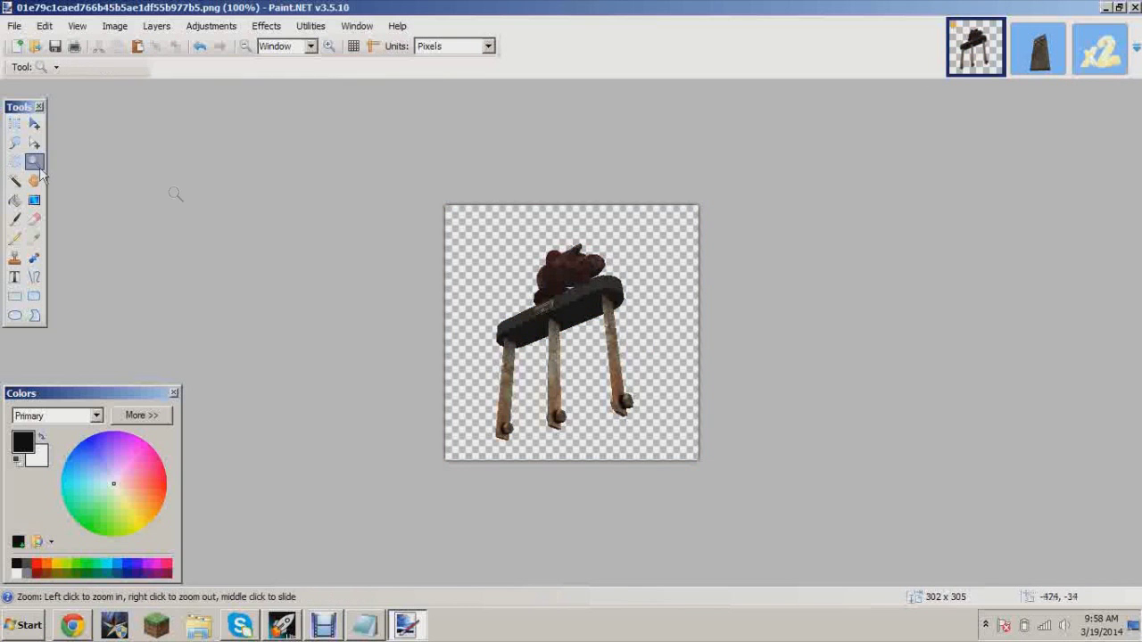
left_click(584, 272)
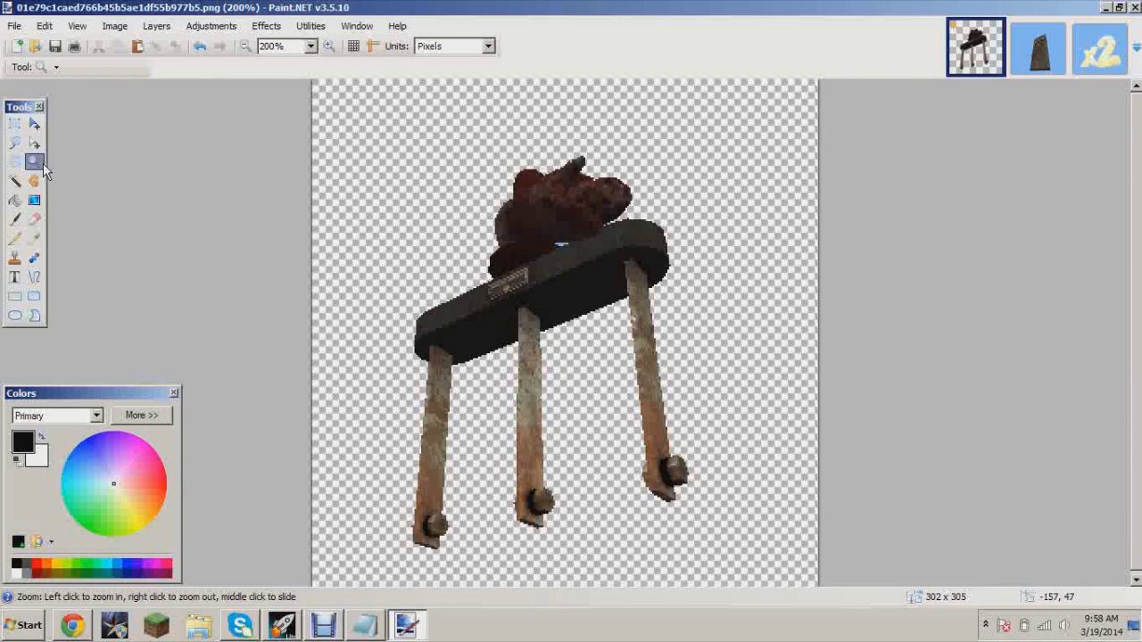
right_click(582, 319)
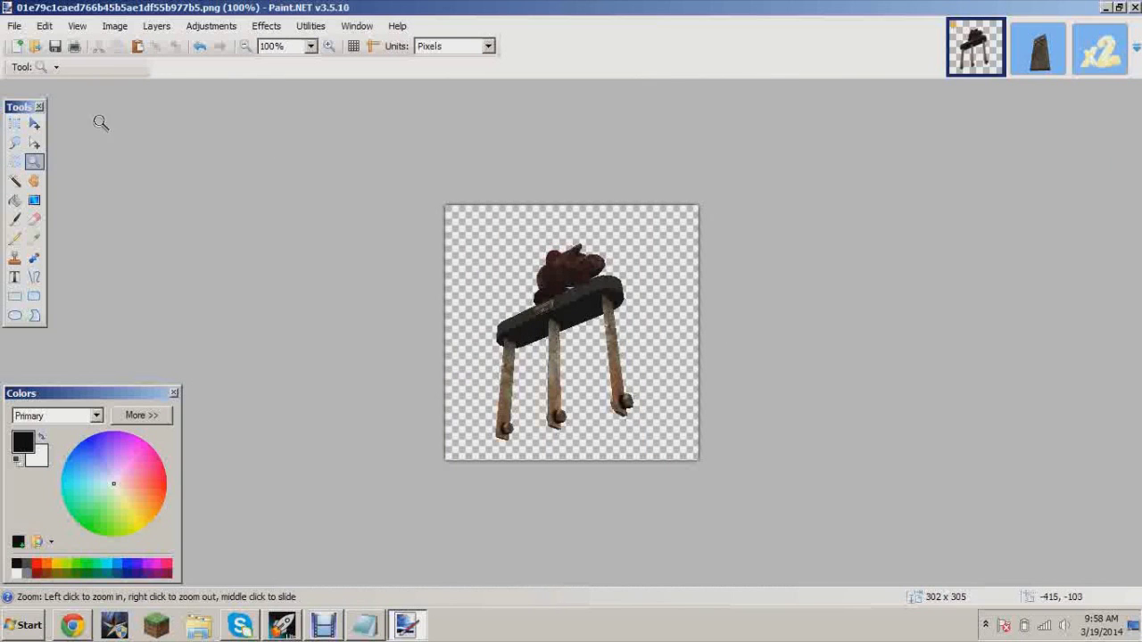
left_click(113, 27)
left_click(588, 171)
left_click(589, 171)
right_click(458, 234)
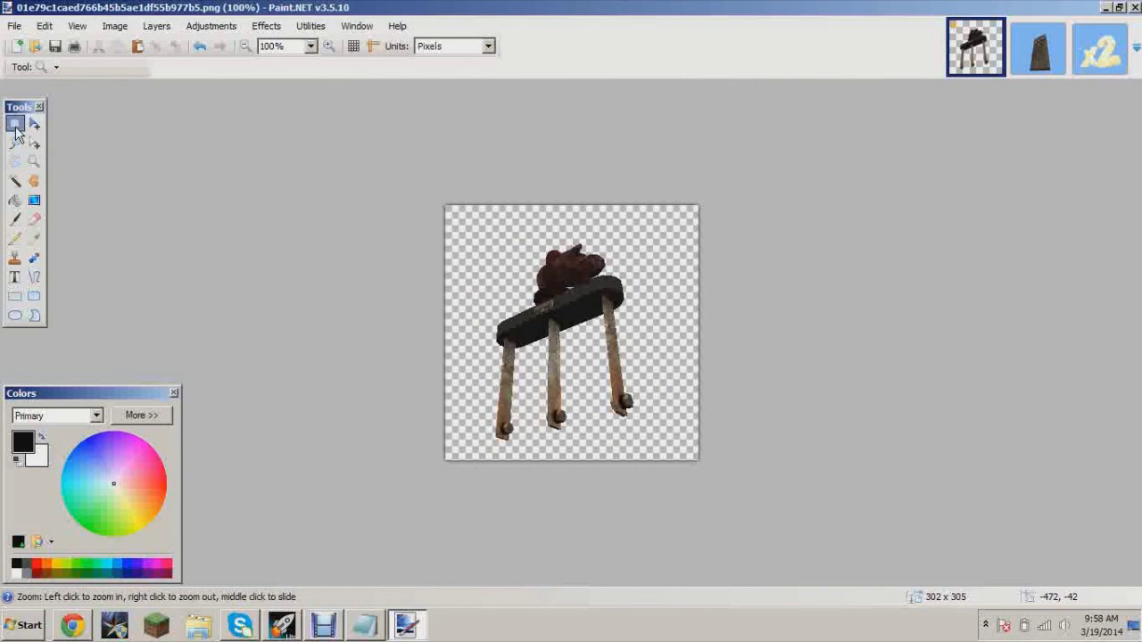
Step: Select a rectangle of about 192 x 245 pixels closely around the lever handle and crop the image to it
left_click(15, 123)
left_click_drag(445, 206, 642, 442)
left_click(577, 292)
left_click_drag(497, 242, 649, 441)
left_click(587, 306)
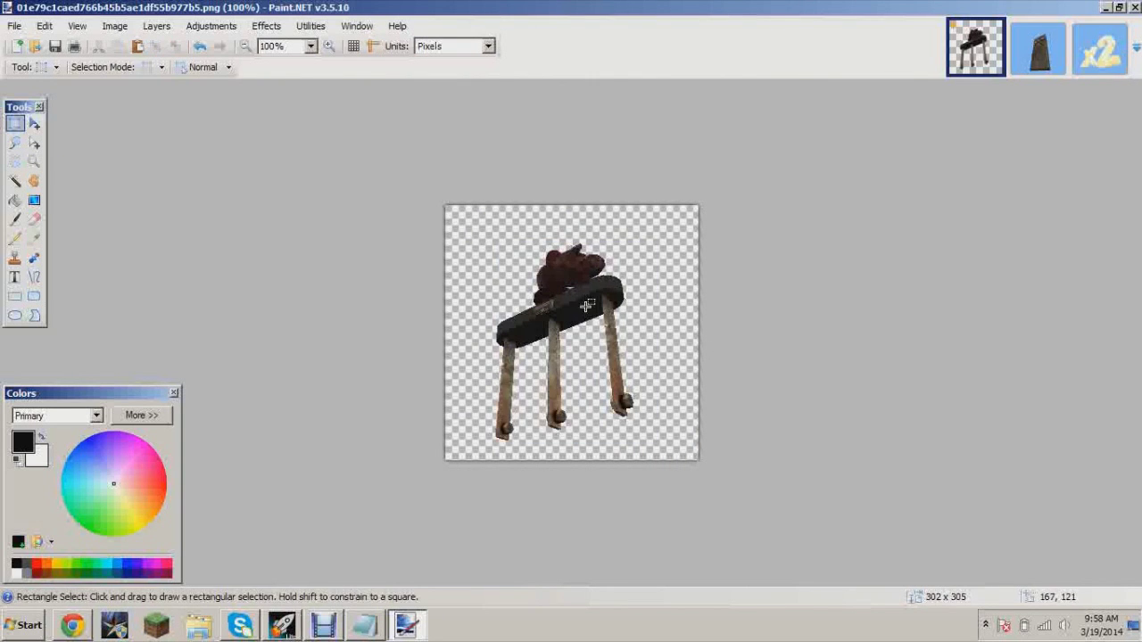
left_click_drag(486, 237, 646, 441)
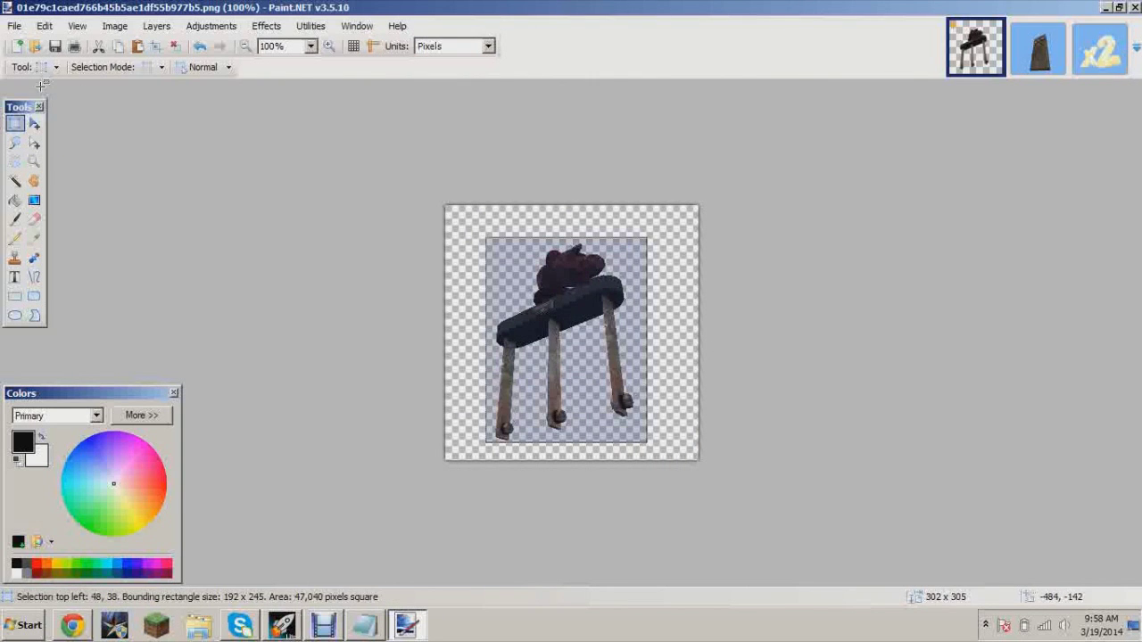
left_click(35, 124)
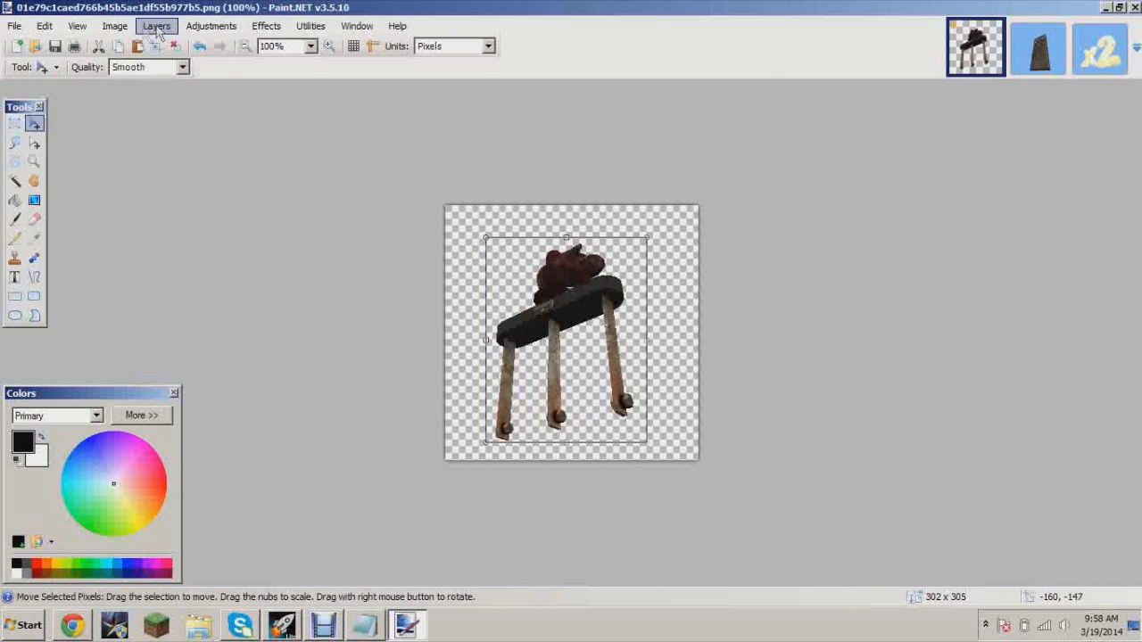
left_click(115, 25)
left_click(214, 42)
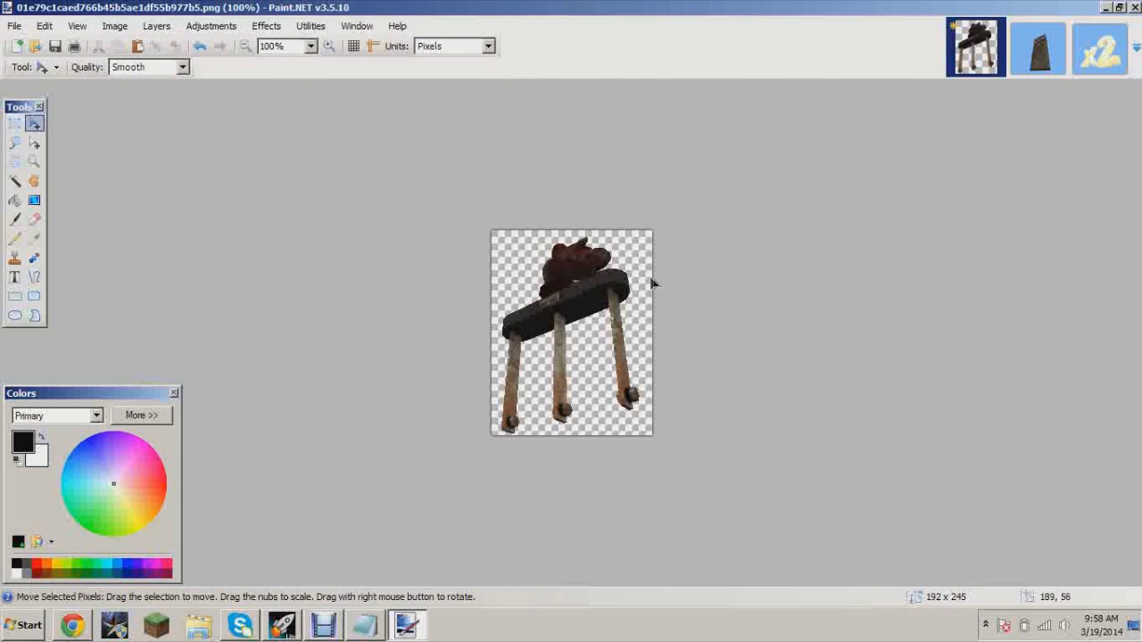
Step: Resize the lever handle image to 128 x 128 pixels without maintaining the aspect ratio
left_click(114, 26)
left_click(134, 66)
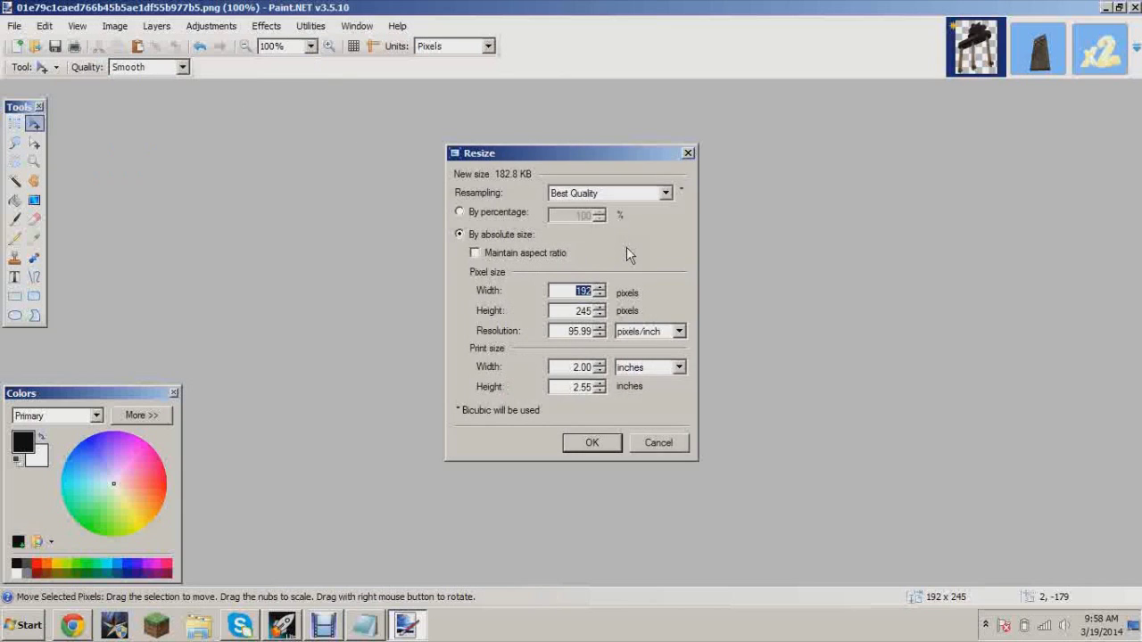
type("128128")
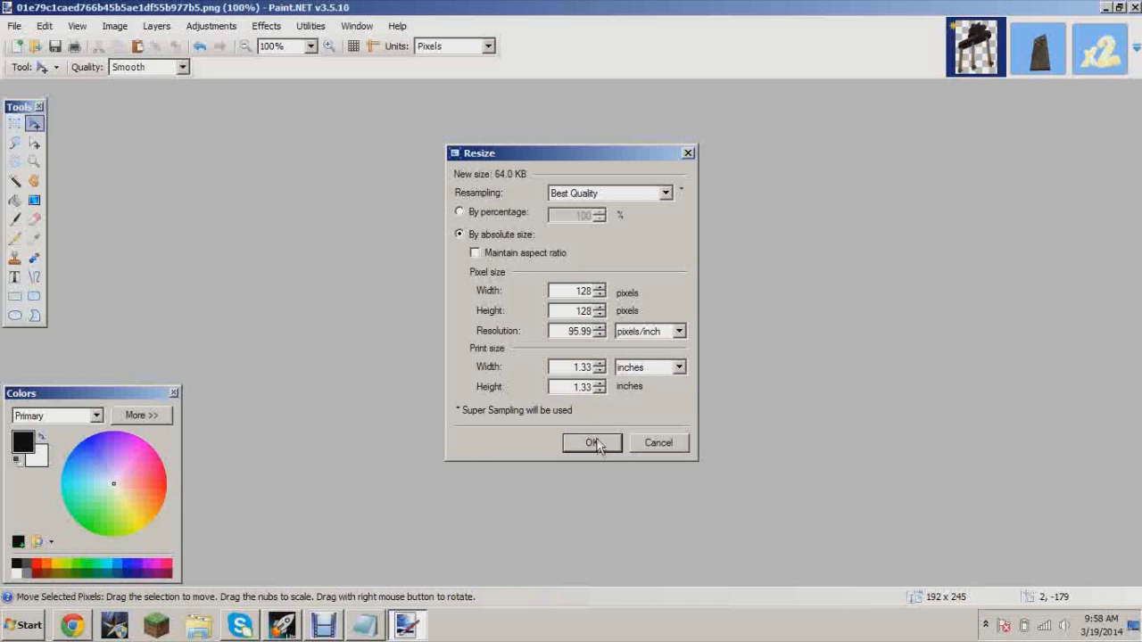
left_click(593, 443)
Step: Inspect the resized lever handle image up close for quality and return to 100% zoom
left_click(34, 160)
left_click(634, 349)
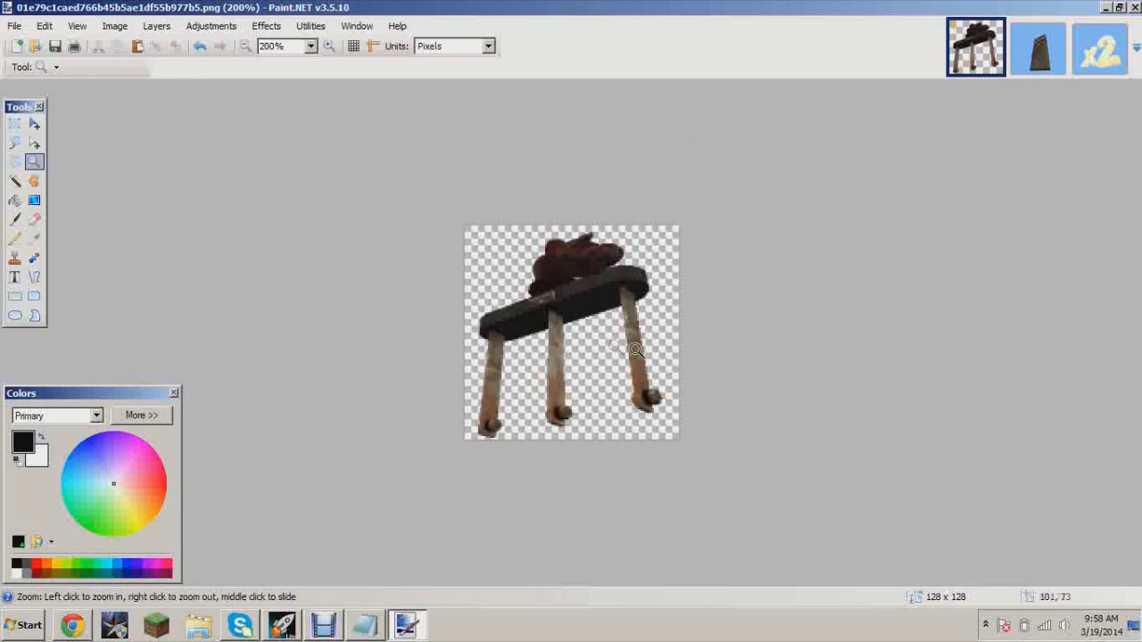
left_click(591, 336)
left_click(594, 317)
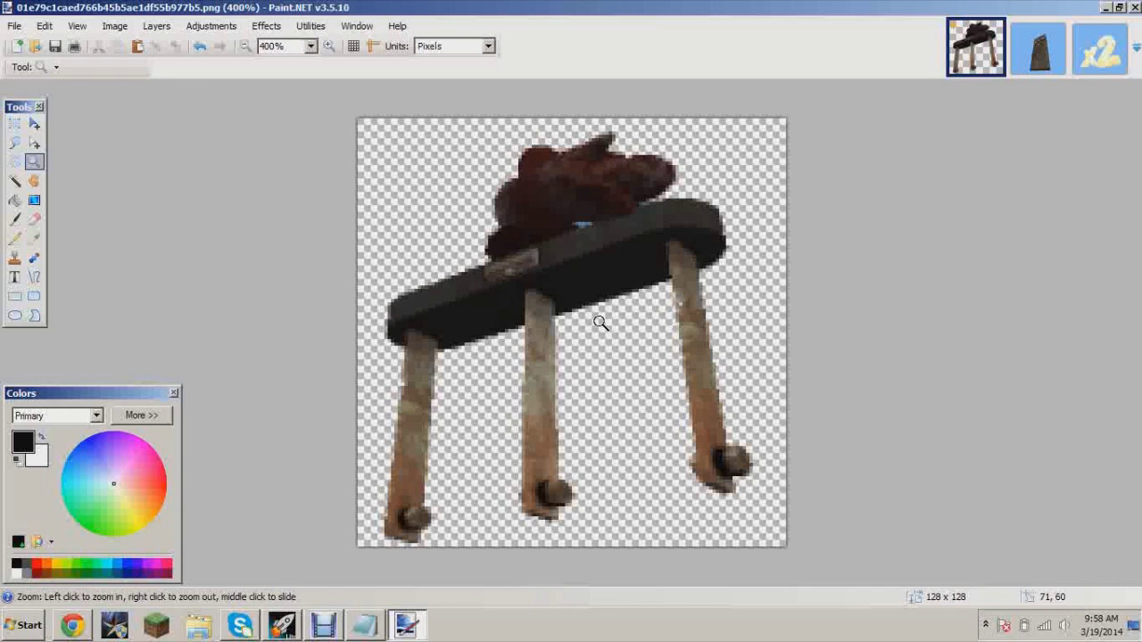
right_click(678, 274)
right_click(678, 237)
right_click(676, 273)
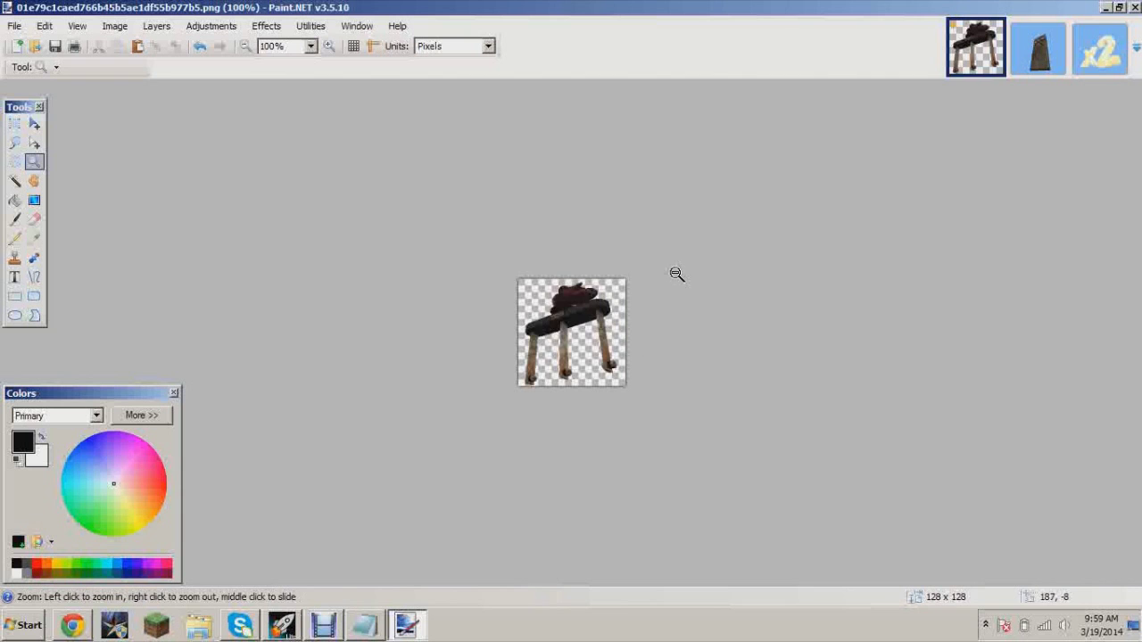
Step: Start saving the lever handle image as a DirectDraw Surface (DDS) file and clear the suggested file name
right_click(671, 318)
left_click(604, 338)
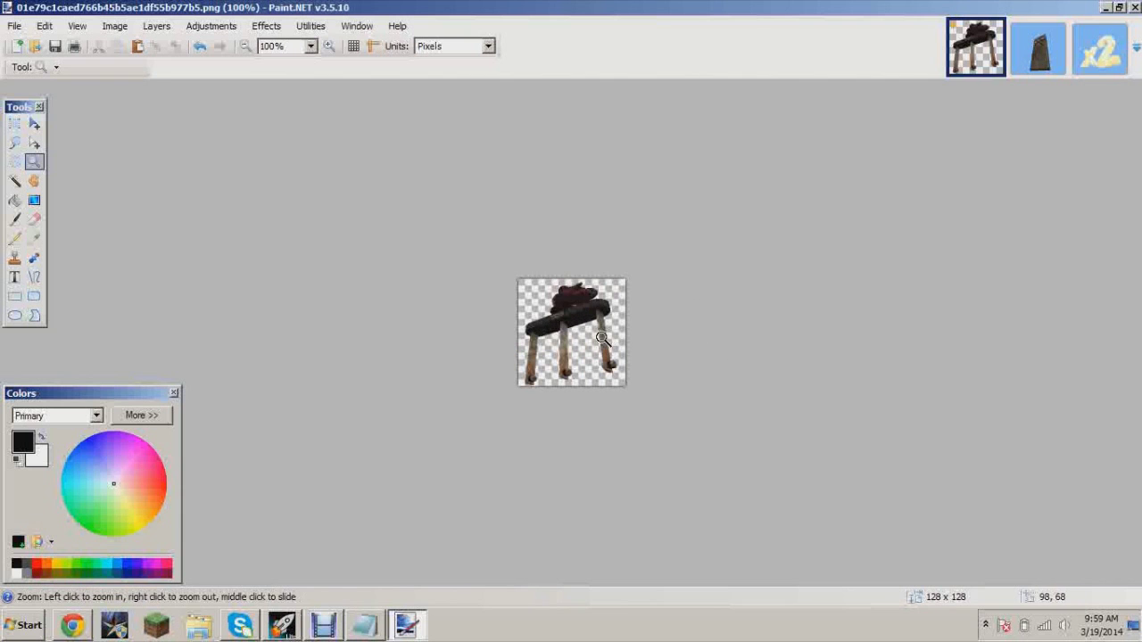
left_click(15, 26)
left_click(94, 159)
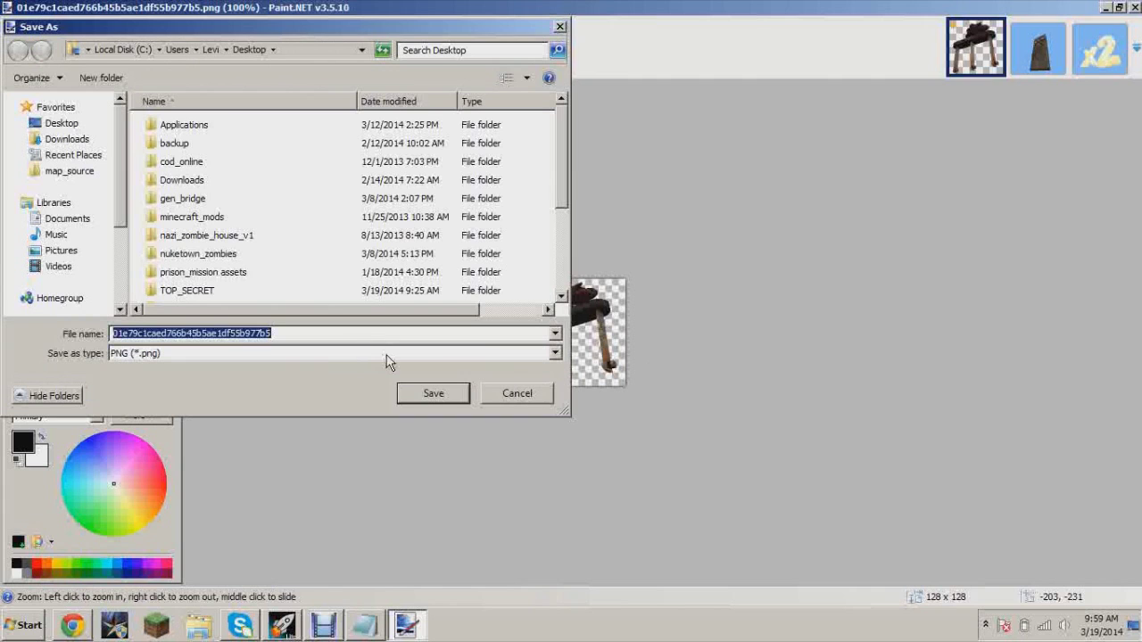
left_click(555, 353)
left_click(510, 444)
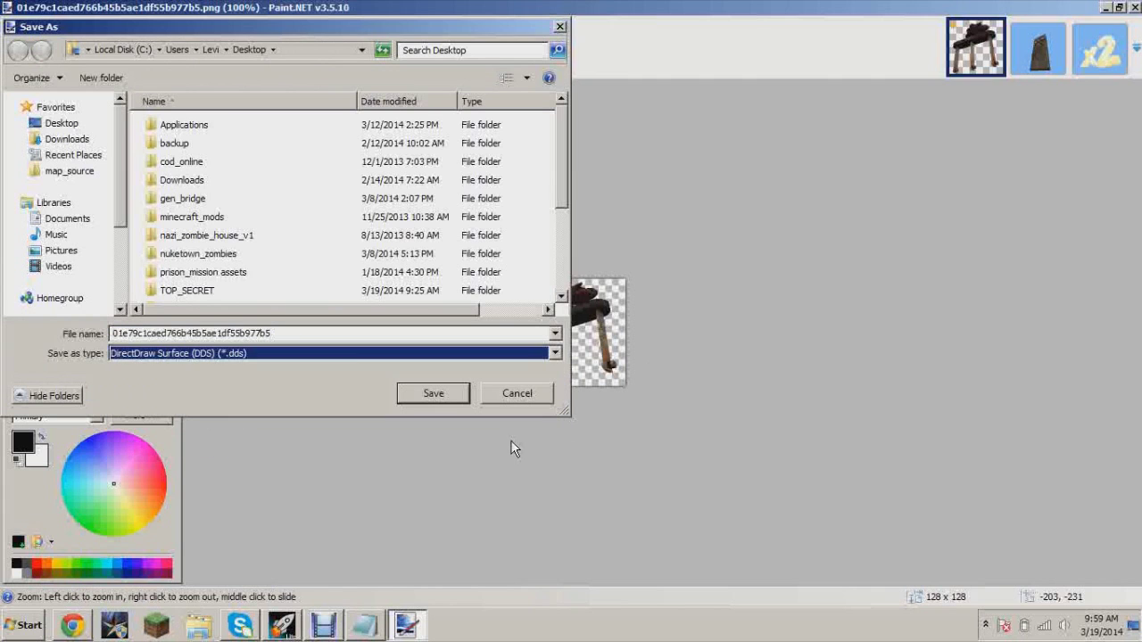
left_click(348, 338)
key("BackSpace")
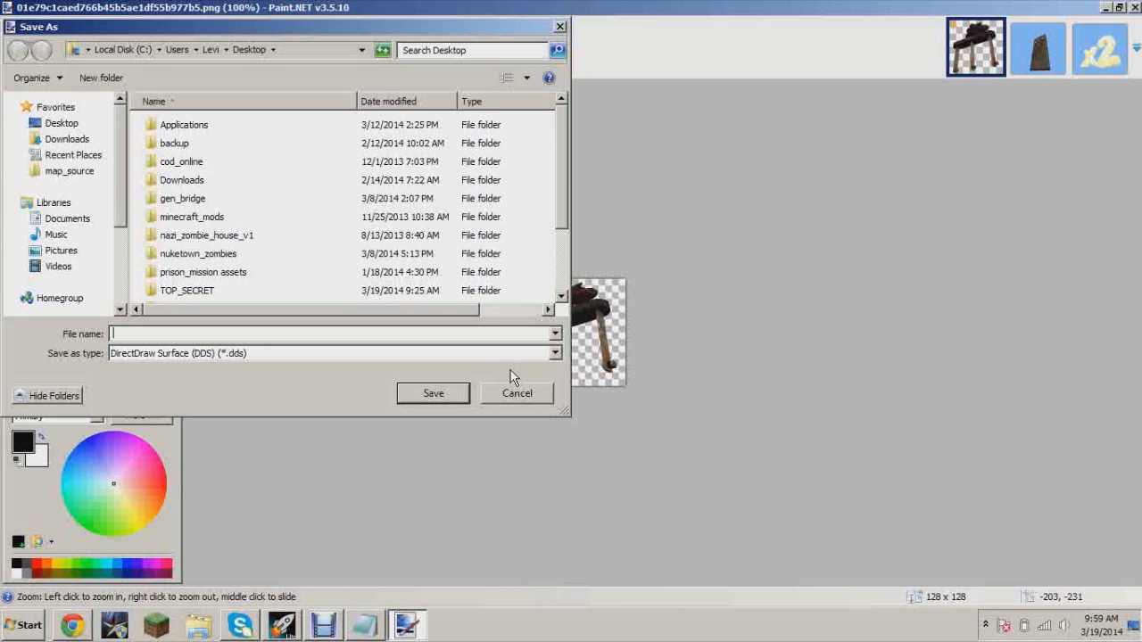
Step: In the _buildables Notepad script, rename the precached shaders to buildable_panel_shader, buildable_handle_shader and buildable_wire_shader, and save it
left_click(365, 617)
scroll(1083, 267, "up", 3)
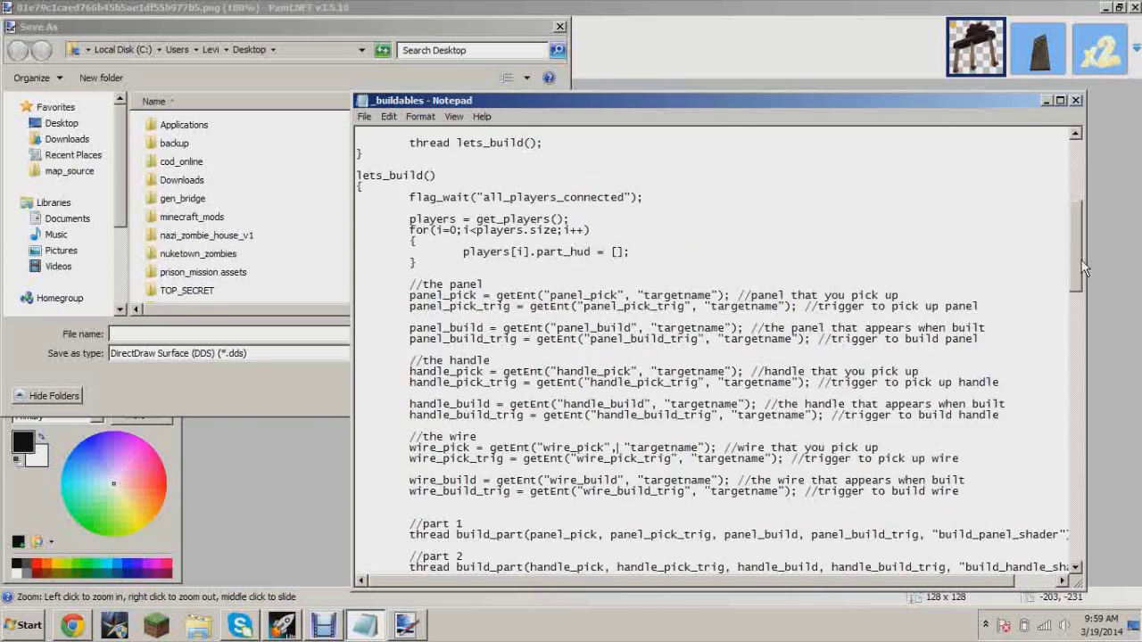
left_click_drag(1084, 267, 1083, 183)
scroll(584, 349, "down", 2)
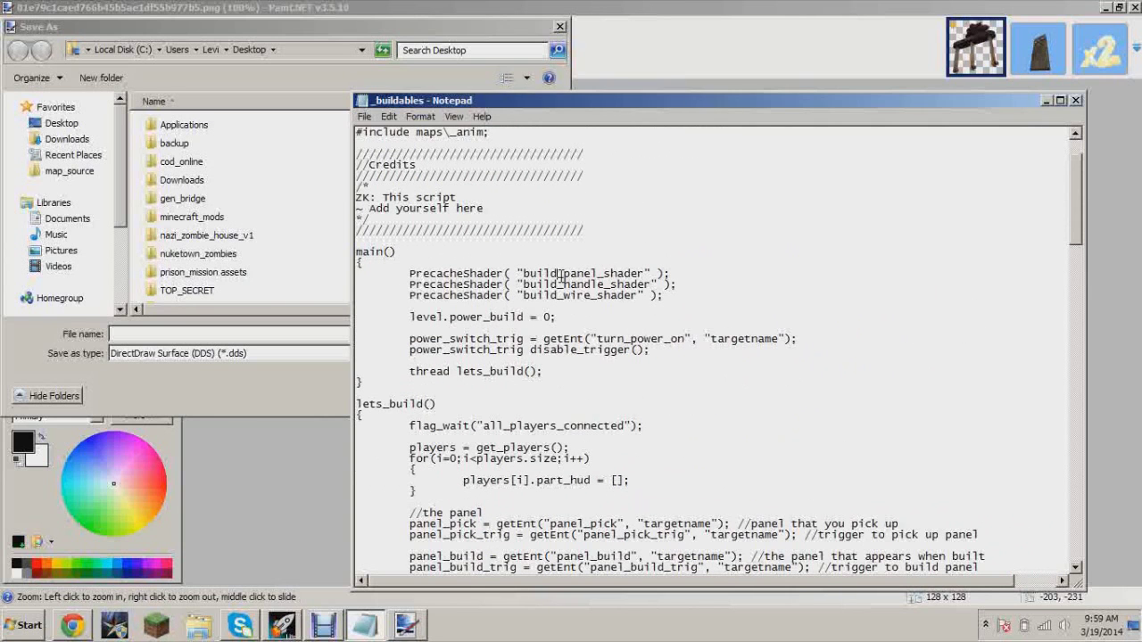
type("able")
type("able")
key("Down")
type("able")
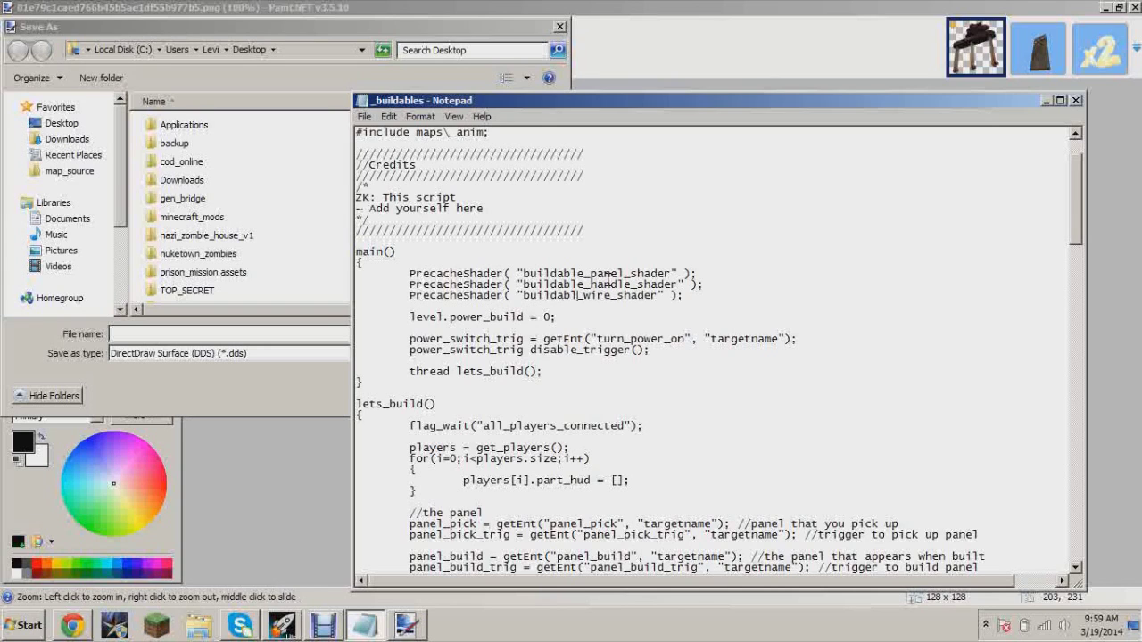
left_click(364, 116)
left_click(381, 162)
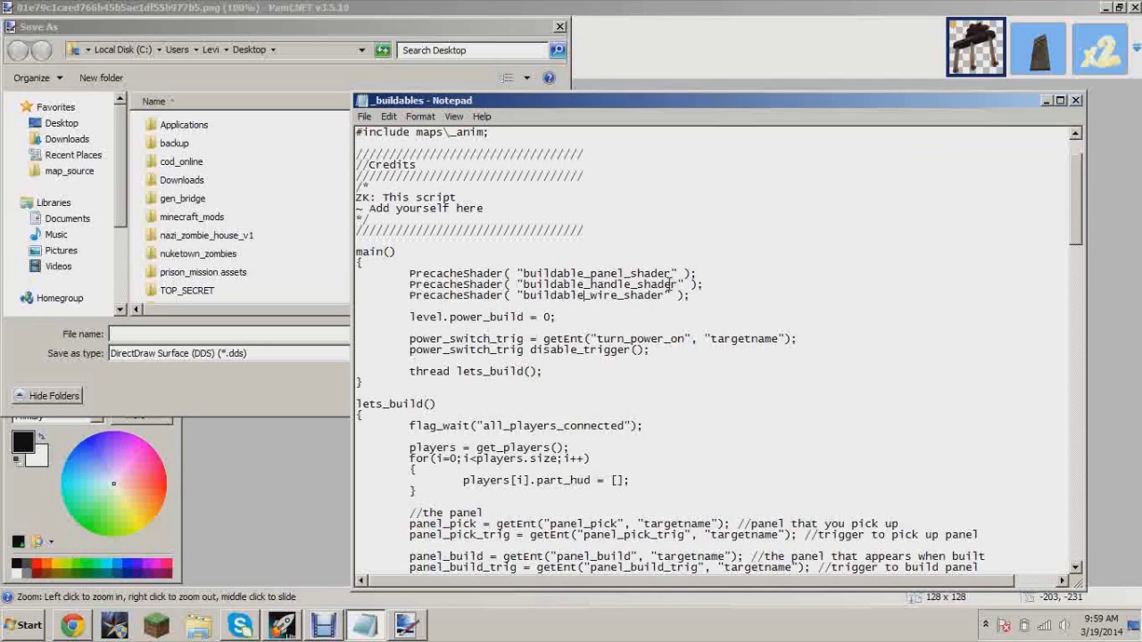
Step: Copy the handle shader name from the script and save the lever handle image as buildable_handle_shader in DDS format with A8R8G8B8
left_click_drag(677, 284, 520, 280)
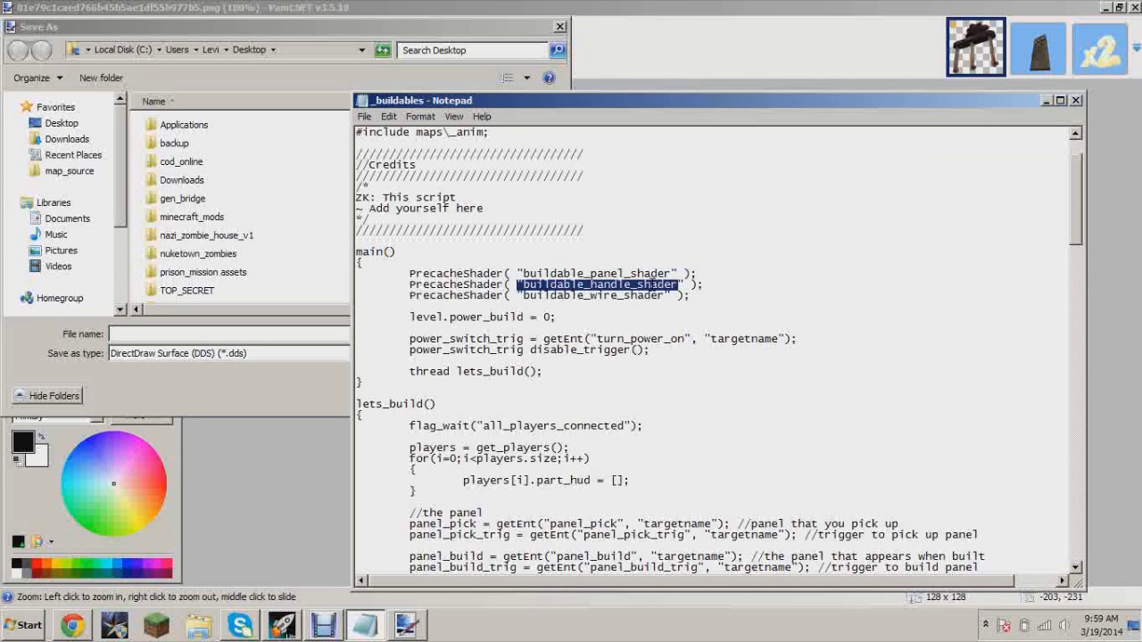
left_click(1075, 100)
left_click(193, 333)
type("\"buildable_handle_shader")
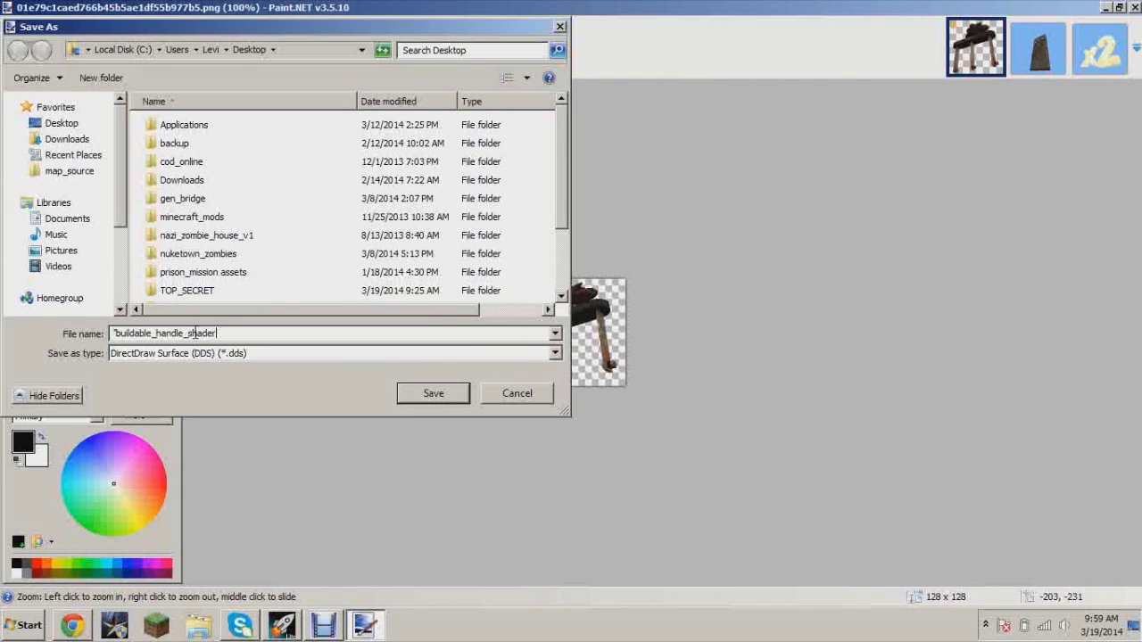
key("Home")
key("Delete")
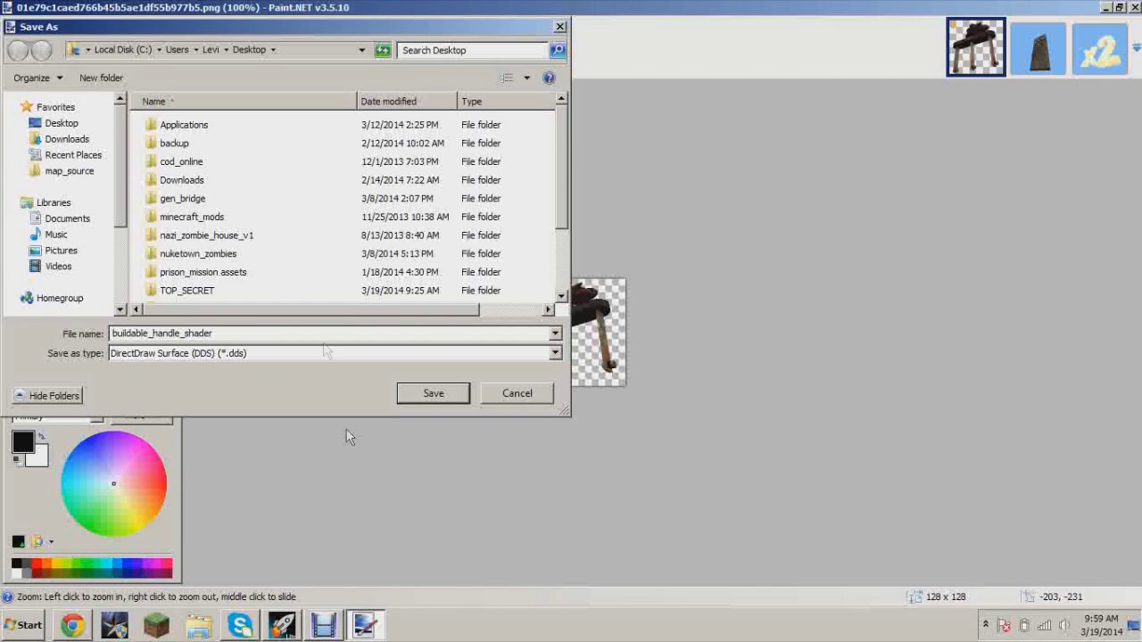
left_click(433, 394)
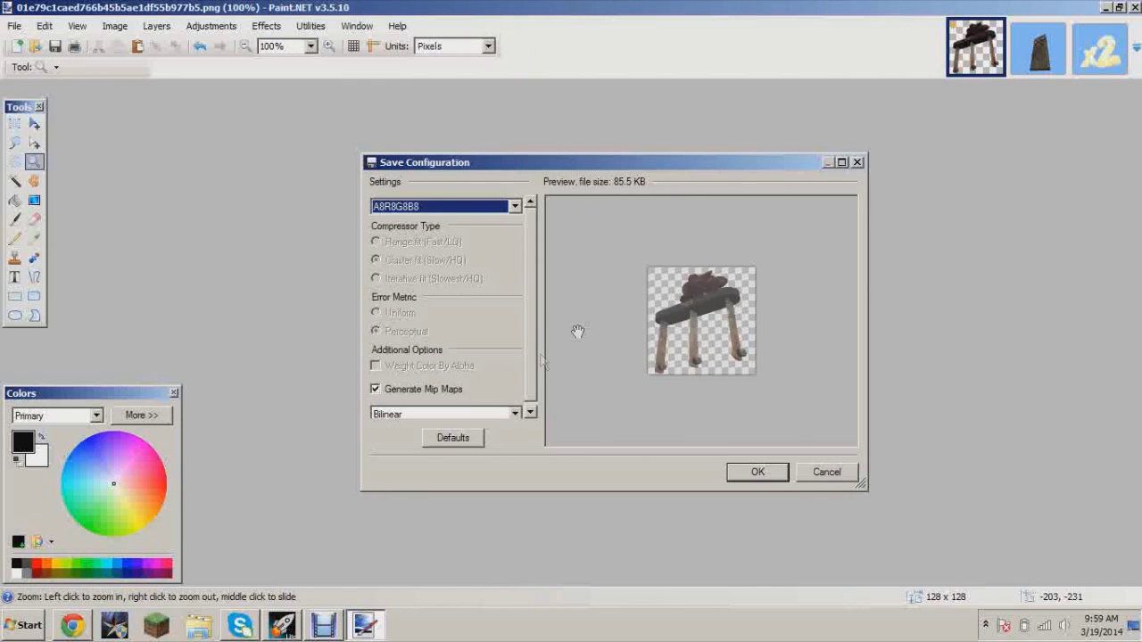
left_click(747, 470)
Step: Select the blue background of the power panel image with the Magic Wand at 50% tolerance and delete it
left_click(1027, 70)
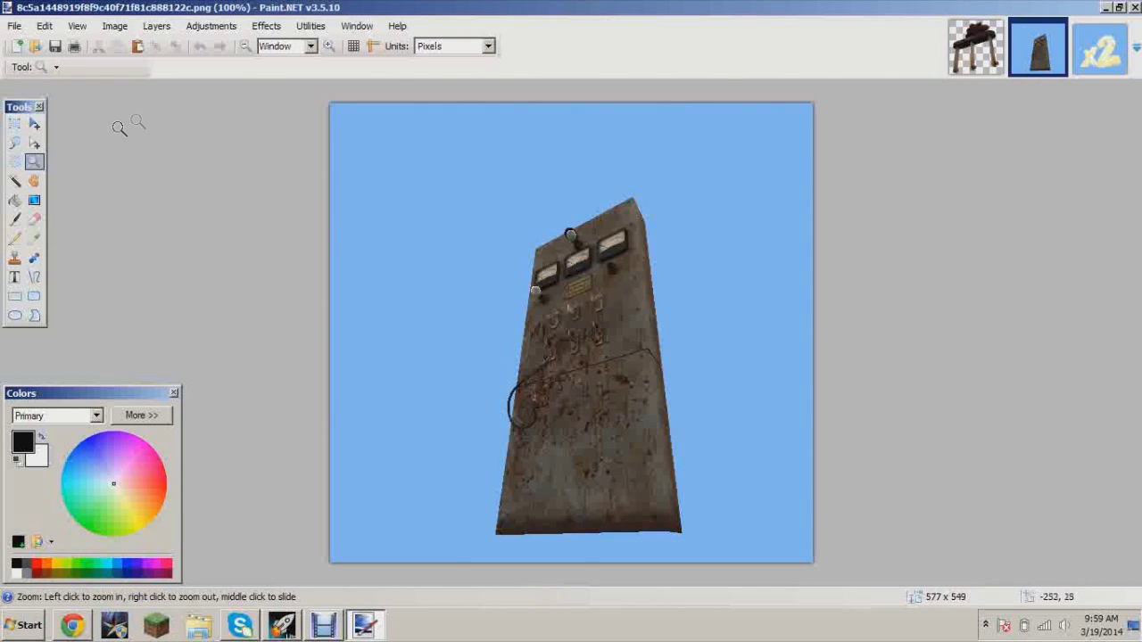
left_click(15, 181)
left_click(417, 197)
key("Delete")
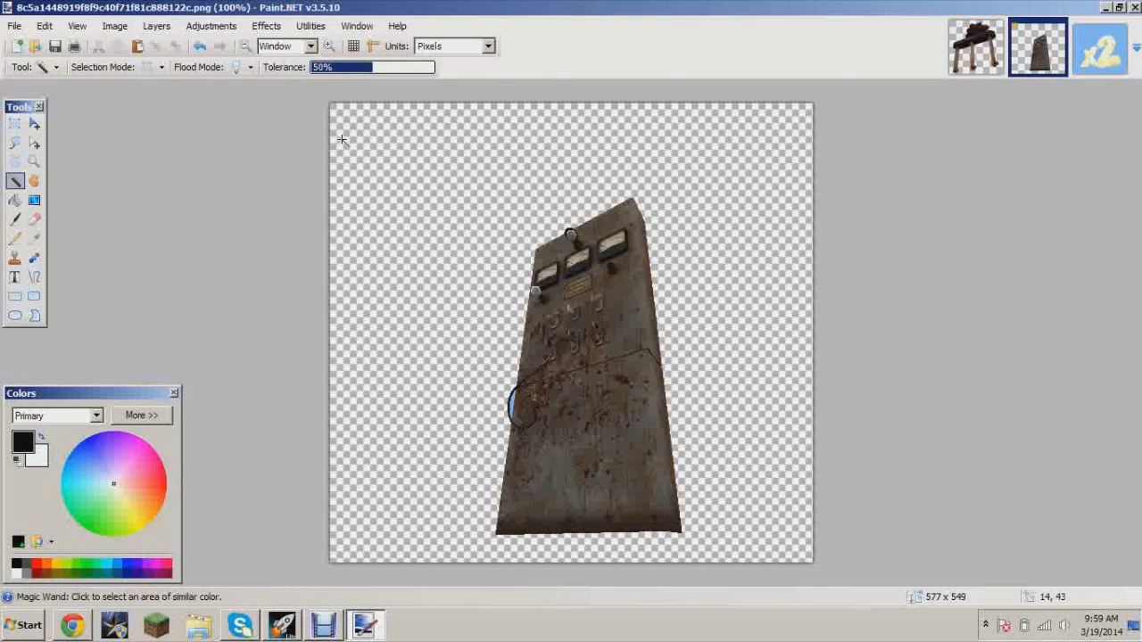
Step: Select a rectangle of about 421 x 442 pixels around the power panel and crop the image to it
left_click(14, 123)
left_click_drag(442, 158, 800, 555)
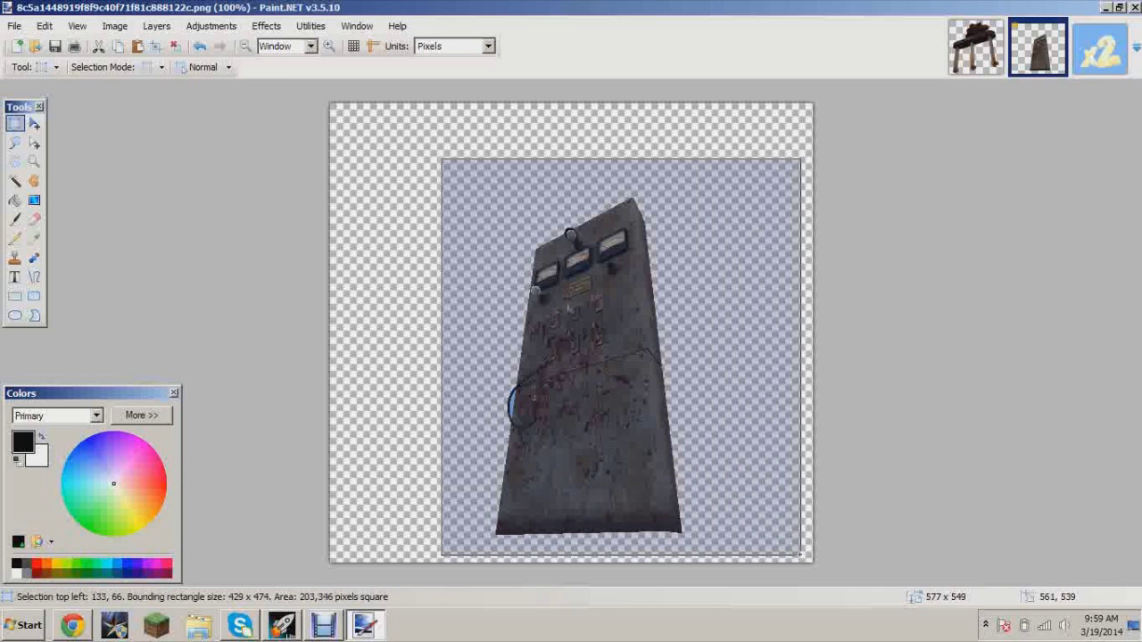
left_click(441, 204)
left_click_drag(419, 182, 771, 551)
left_click(114, 26)
left_click(158, 43)
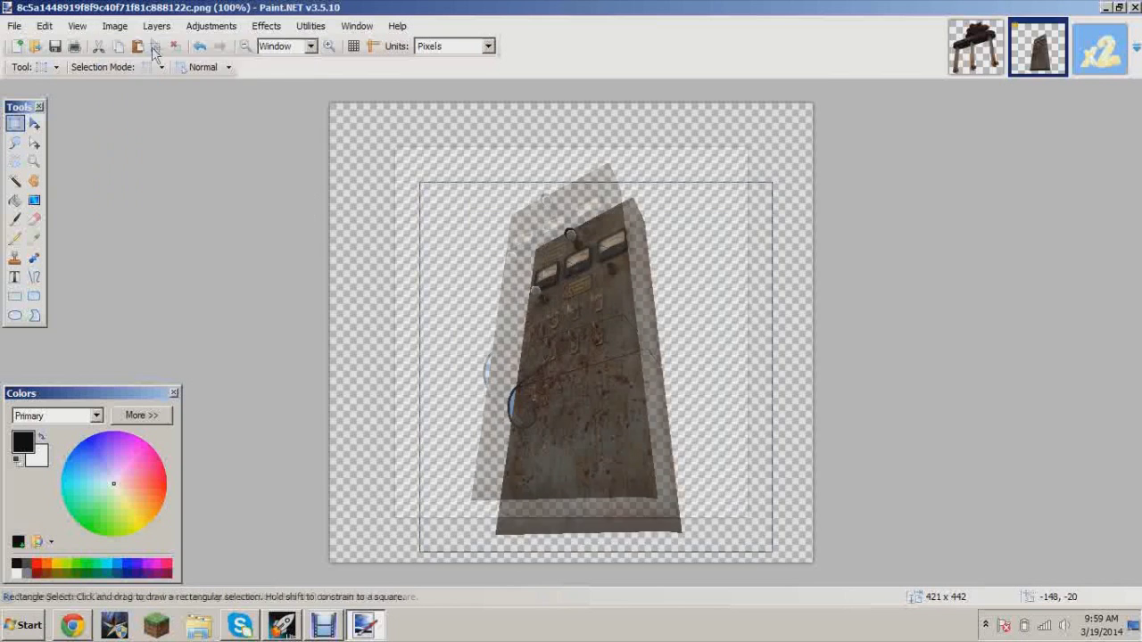
Step: Resize the power panel image to 128 x 128 pixels
left_click(114, 26)
left_click(138, 63)
type("128")
double_click(580, 310)
type("128")
left_click(594, 441)
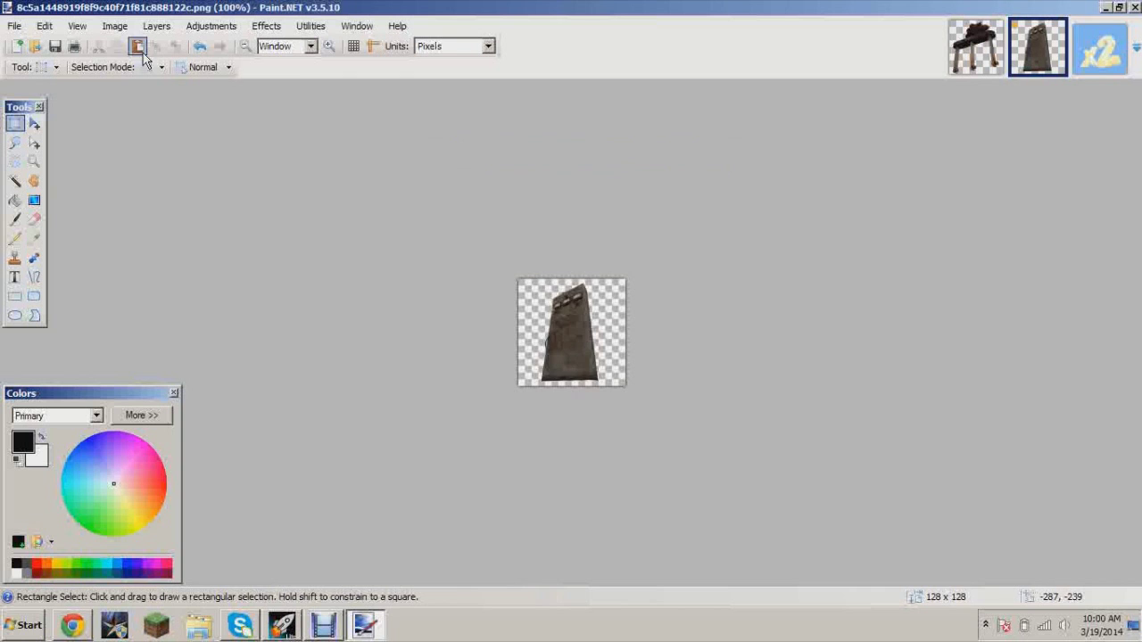
Step: Save the power panel image to the Desktop as a DirectDraw Surface (DDS) file named buildable_panel_shader
left_click(14, 26)
left_click(98, 160)
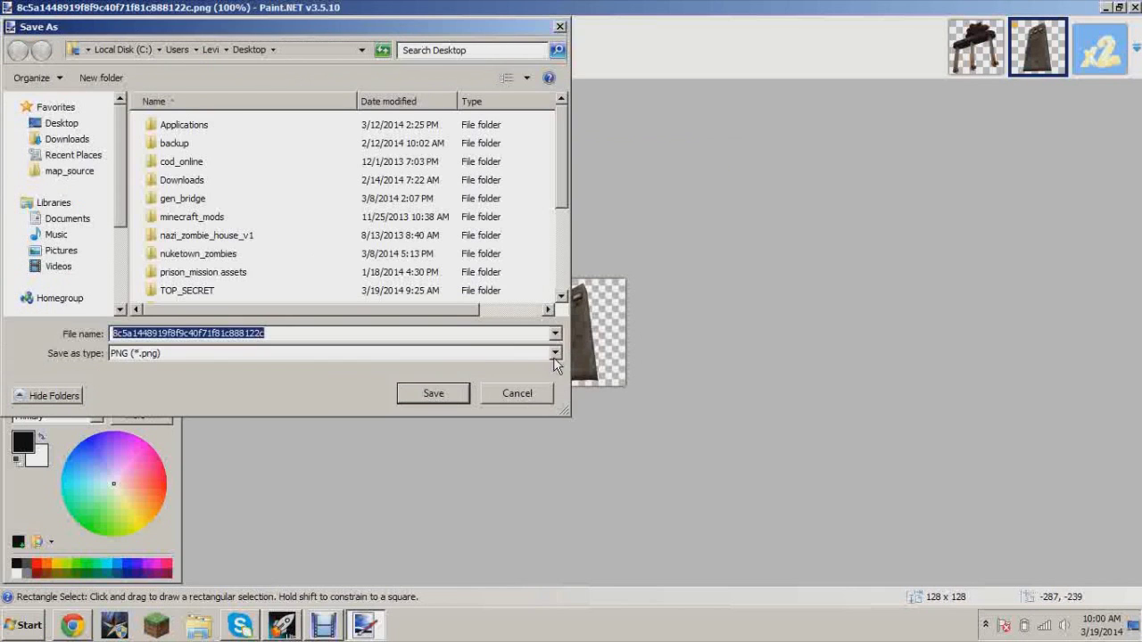
left_click(554, 354)
left_click(538, 451)
double_click(375, 333)
type("\"buildable_handle_shader")
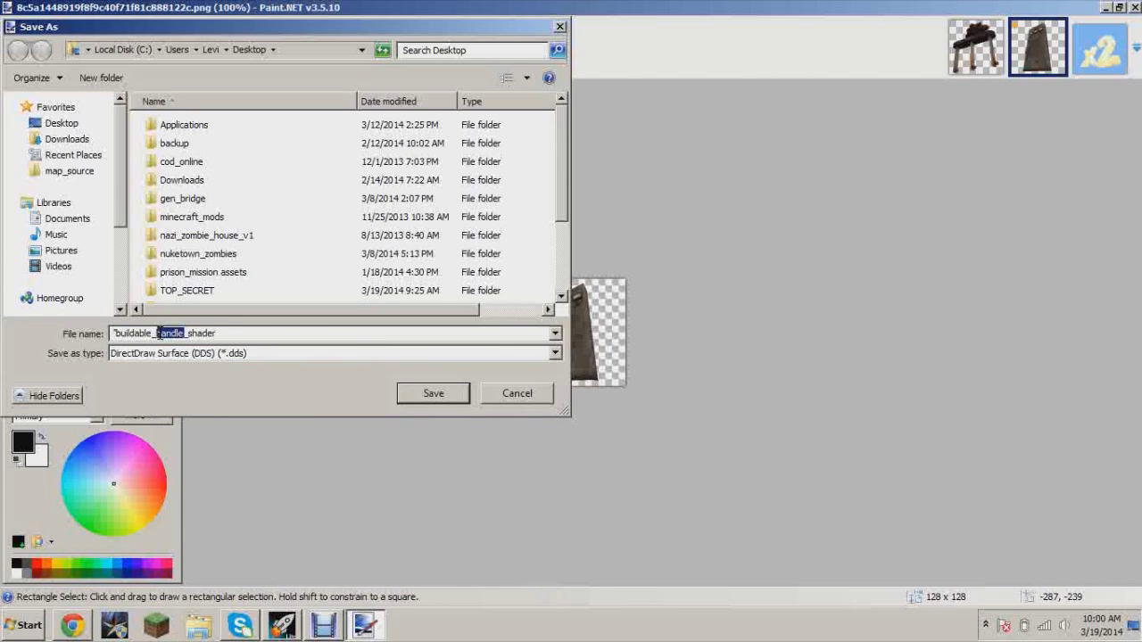
key("BackSpace")
type("panel")
key("Home")
key("Delete")
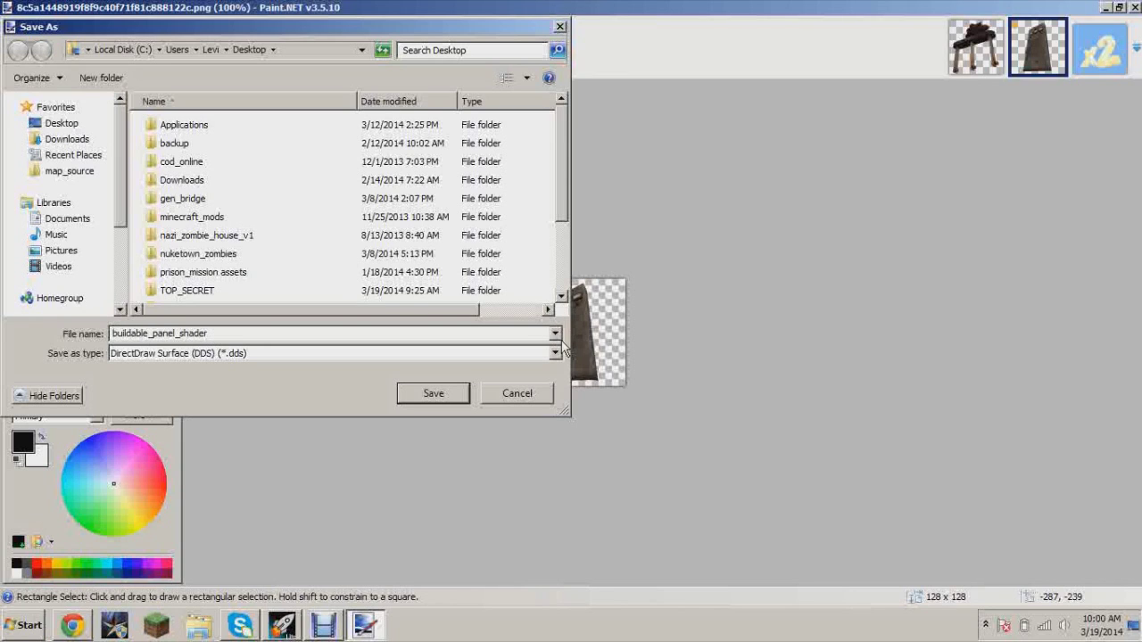
left_click_drag(516, 24, 516, 86)
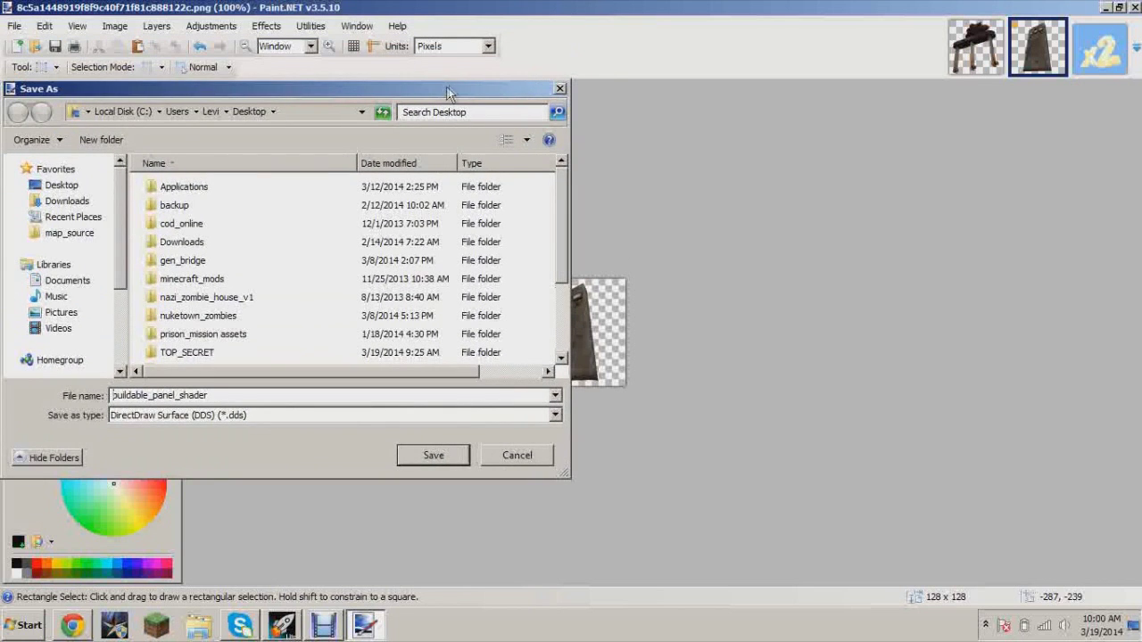
left_click_drag(447, 89, 493, 62)
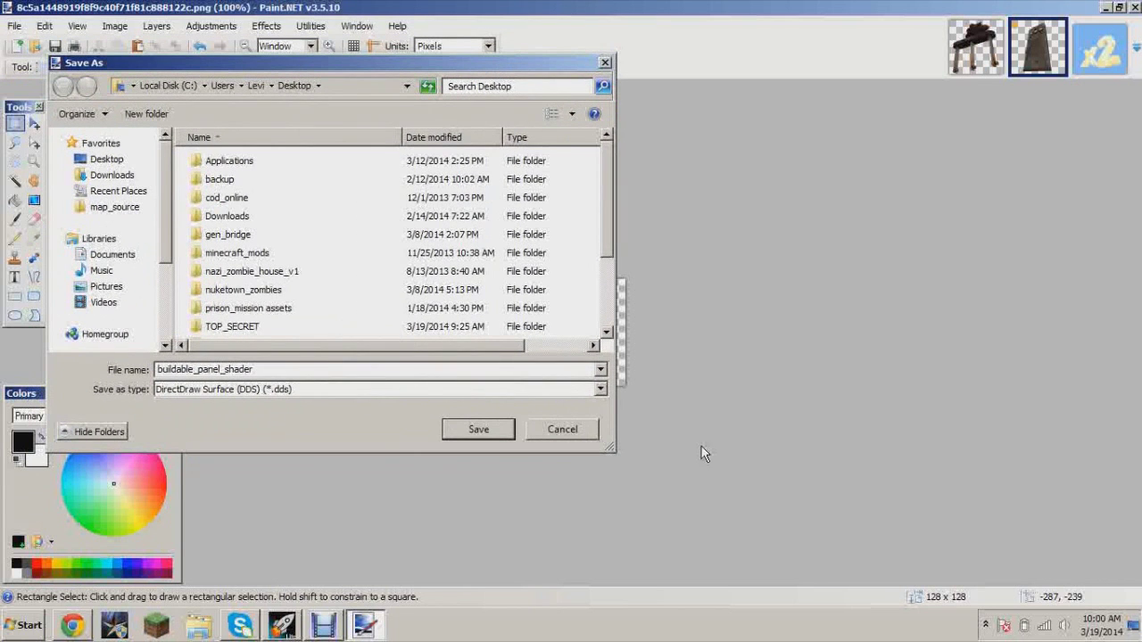
left_click(462, 434)
left_click(749, 470)
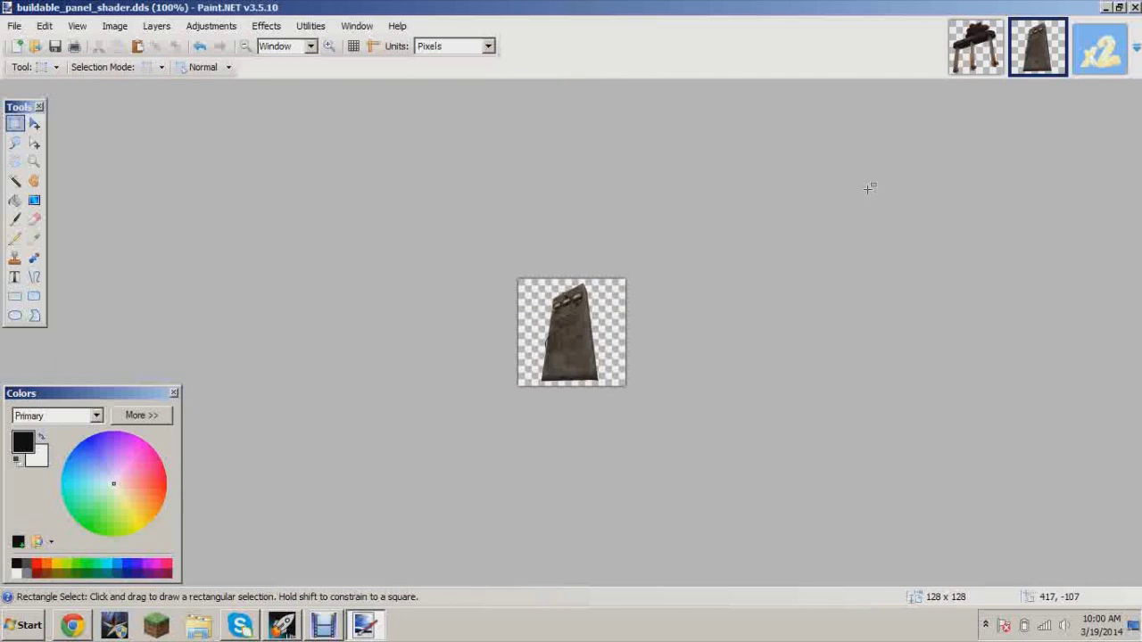
Step: Select the blue background of the x2 image with the Magic Wand at 50% tolerance and delete it
left_click(1001, 37)
left_click(1098, 47)
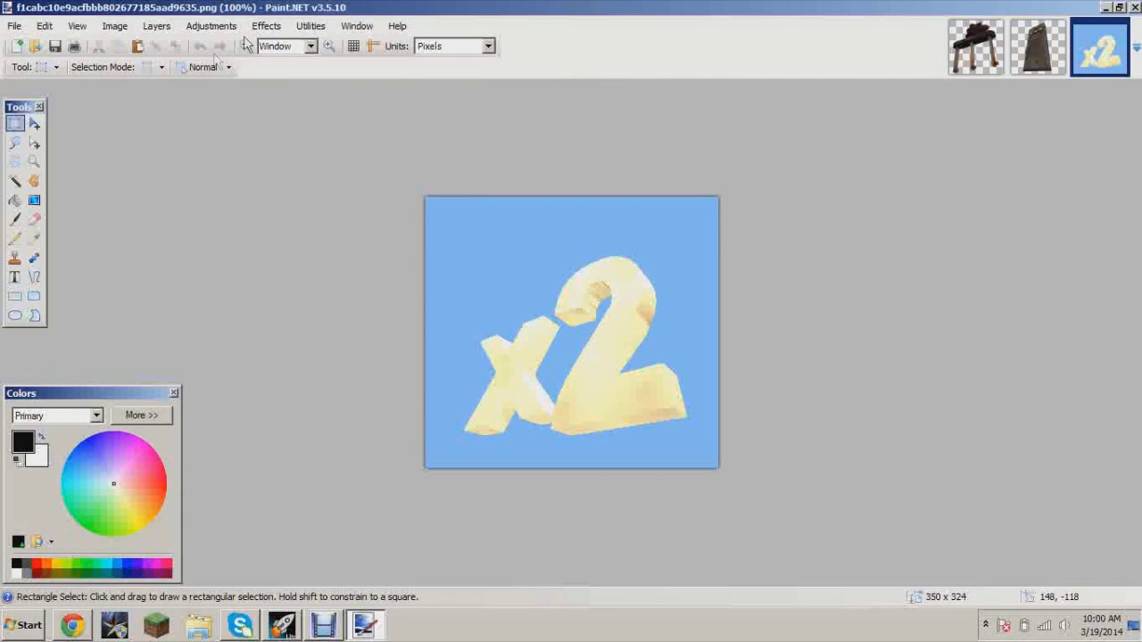
left_click(15, 180)
left_click(470, 247)
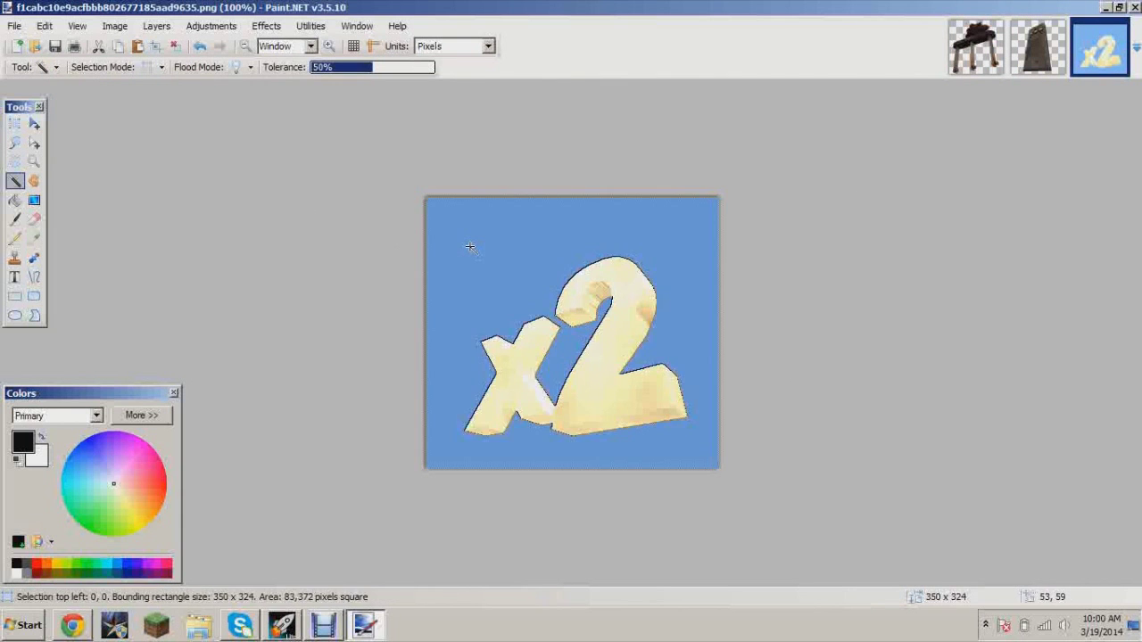
key("Delete")
Step: Select a rectangle of about 307 x 263 pixels around the x2 symbol and crop the image to it
key("s")
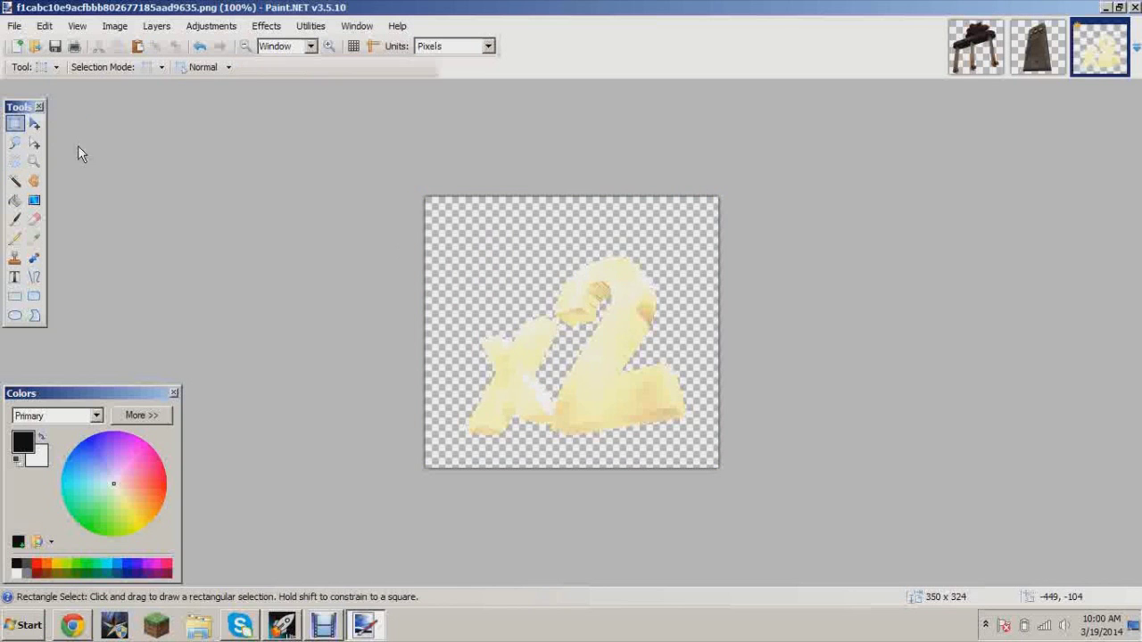
left_click_drag(449, 230, 704, 450)
left_click(115, 26)
left_click(134, 43)
Step: Resize the x2 image to 128 x 128 pixels
left_click(114, 26)
left_click(134, 61)
type("128")
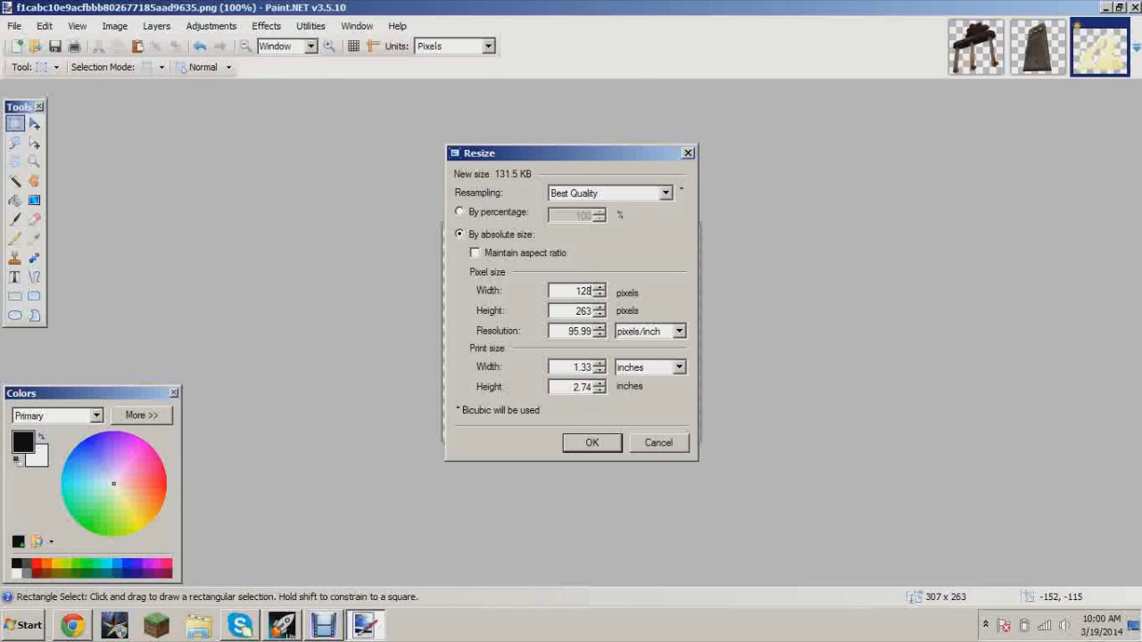
type("128")
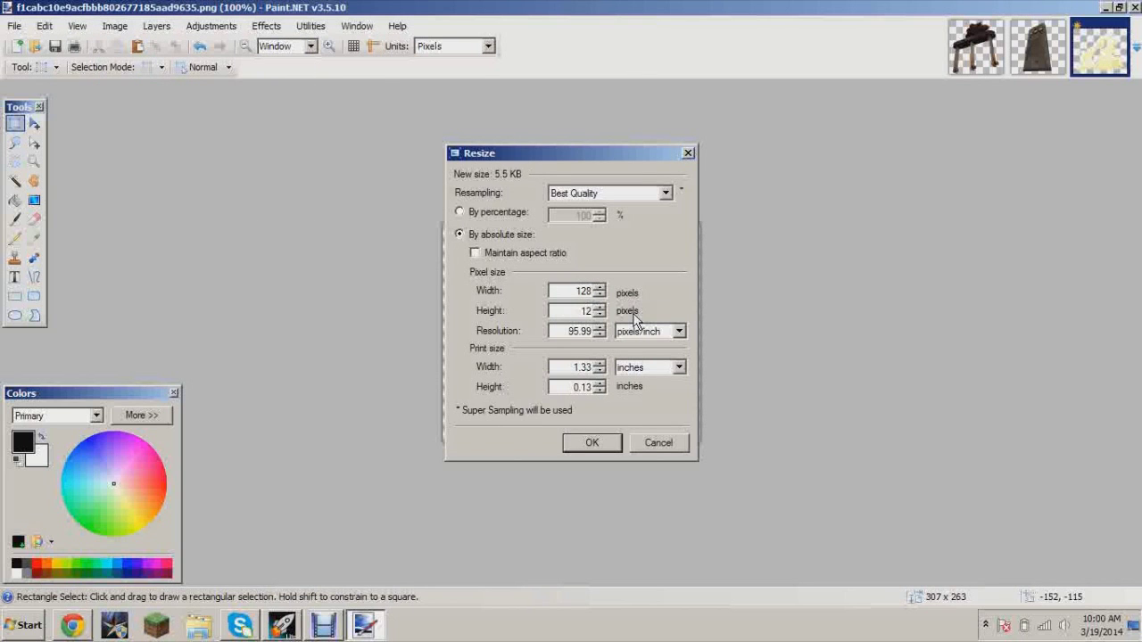
key("Return")
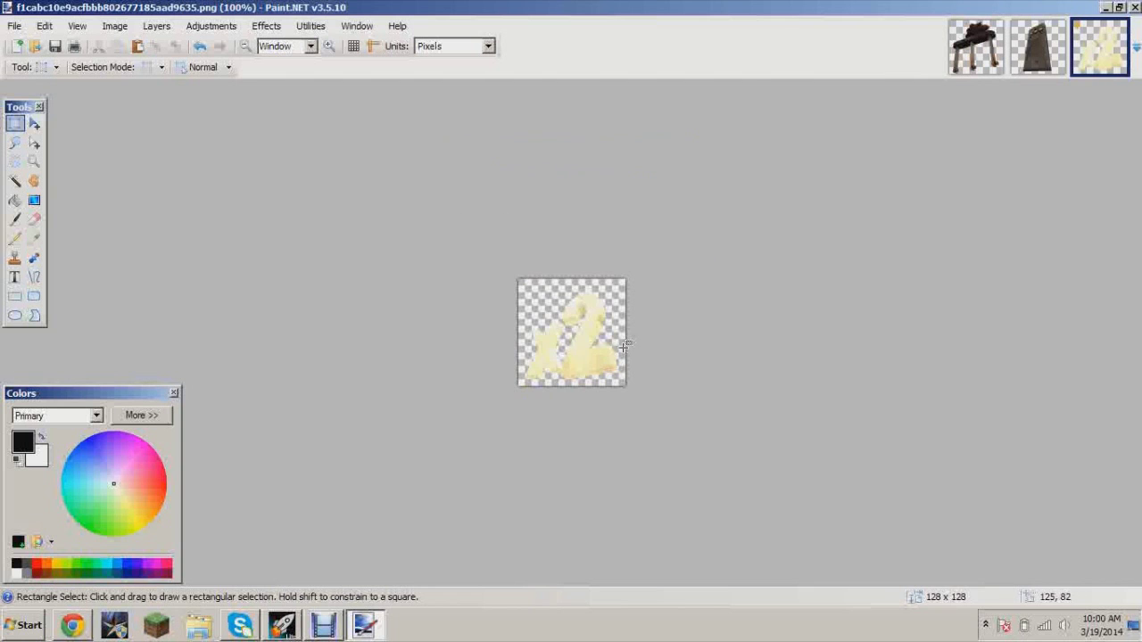
Step: Save the x2 image to the Desktop as a DirectDraw Surface (DDS) file named buildable_wire_shader
left_click(14, 26)
left_click(40, 158)
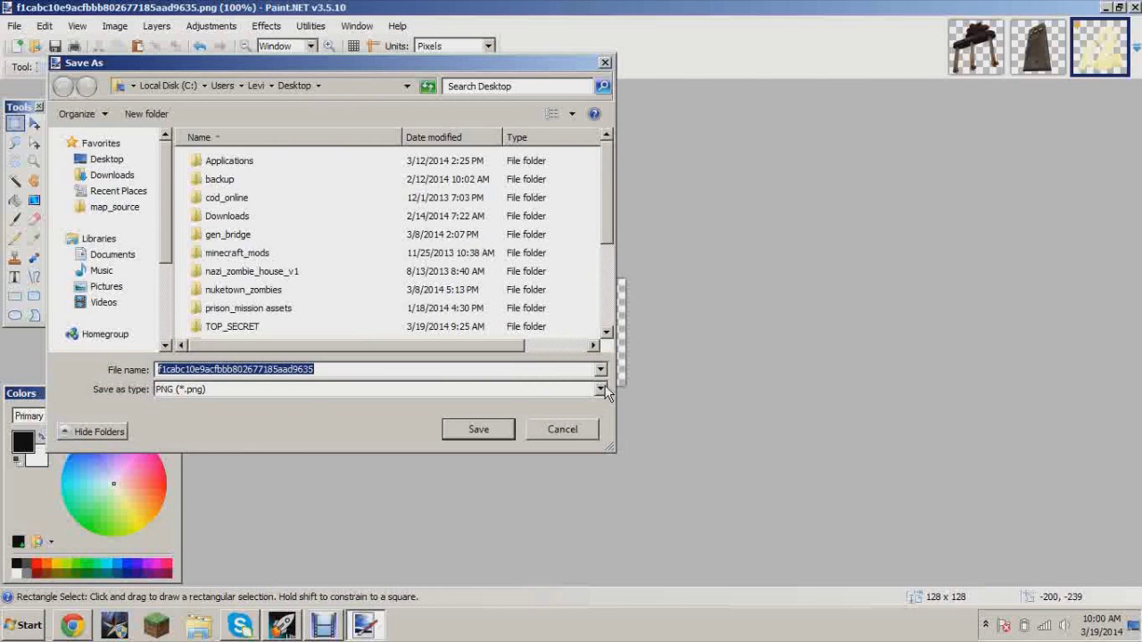
left_click(496, 389)
left_click(531, 478)
double_click(396, 369)
type("\"buildable_handle_shader")
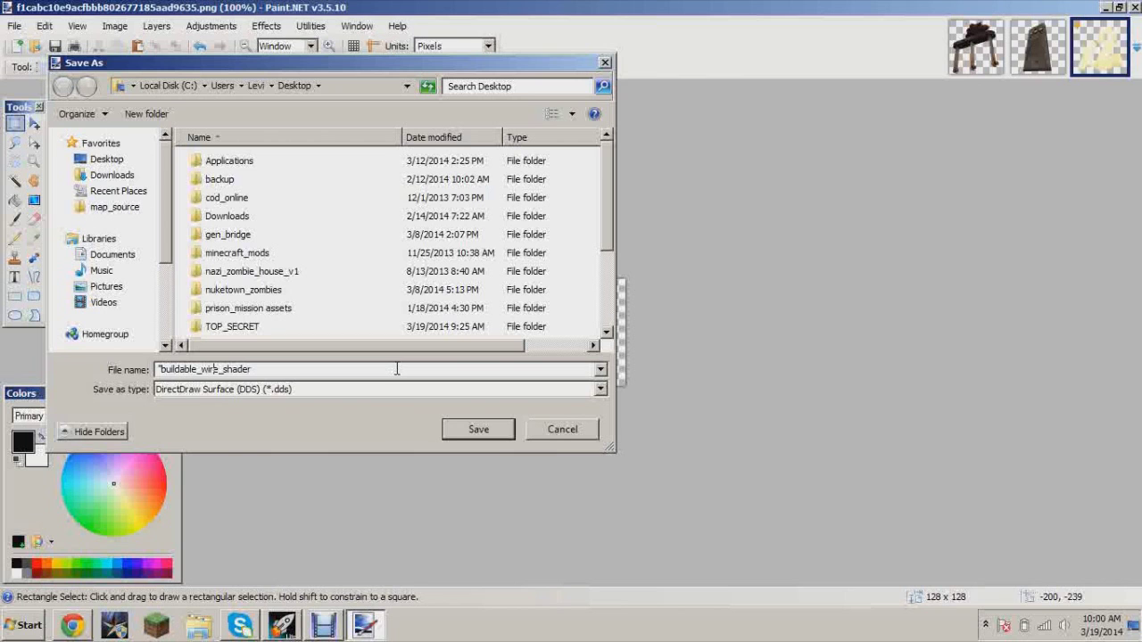
key("Return")
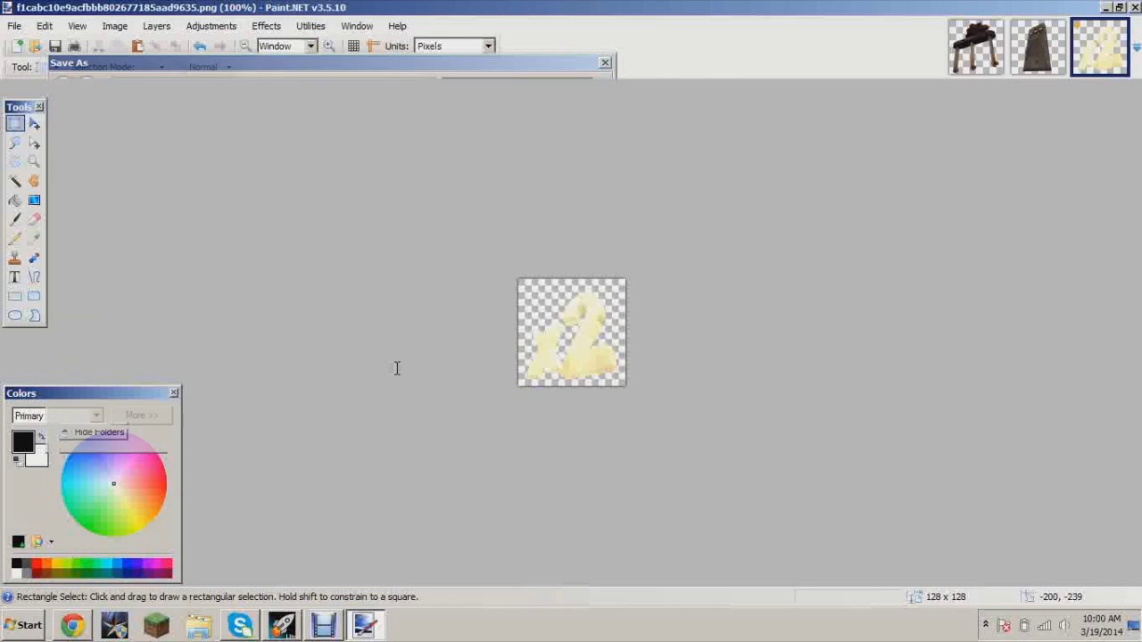
key("Return")
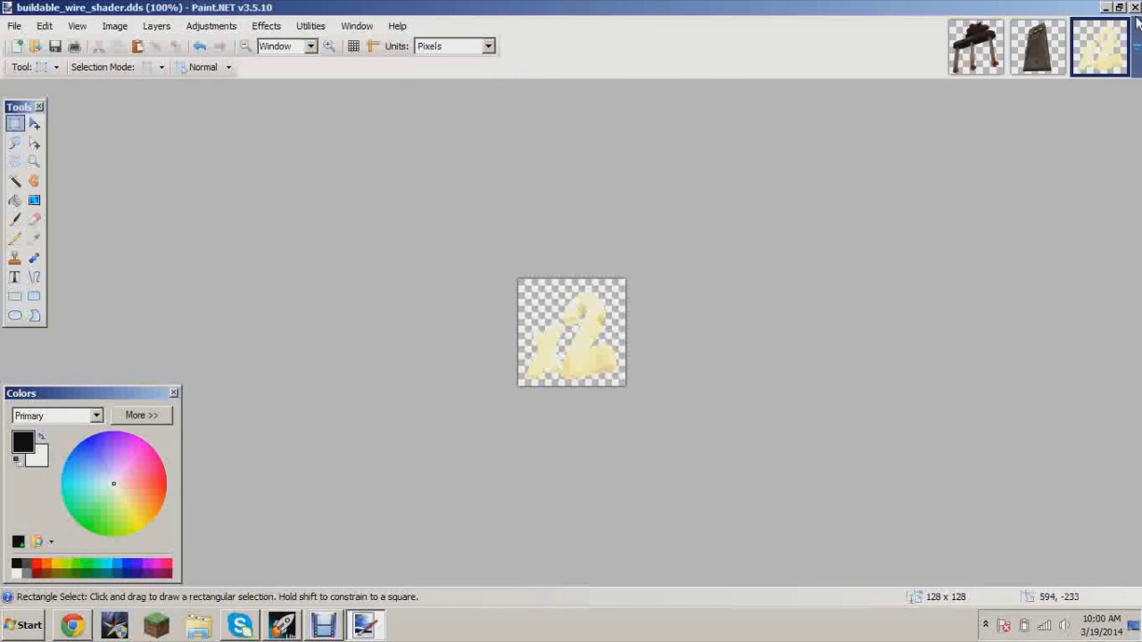
Step: Minimize the image editor, group the three buildable shader files on an empty area of the desktop and select them
left_click(1105, 7)
left_click_drag(93, 489, 281, 423)
left_click_drag(93, 555, 281, 488)
left_click_drag(46, 568, 297, 568)
left_click_drag(375, 548, 272, 429)
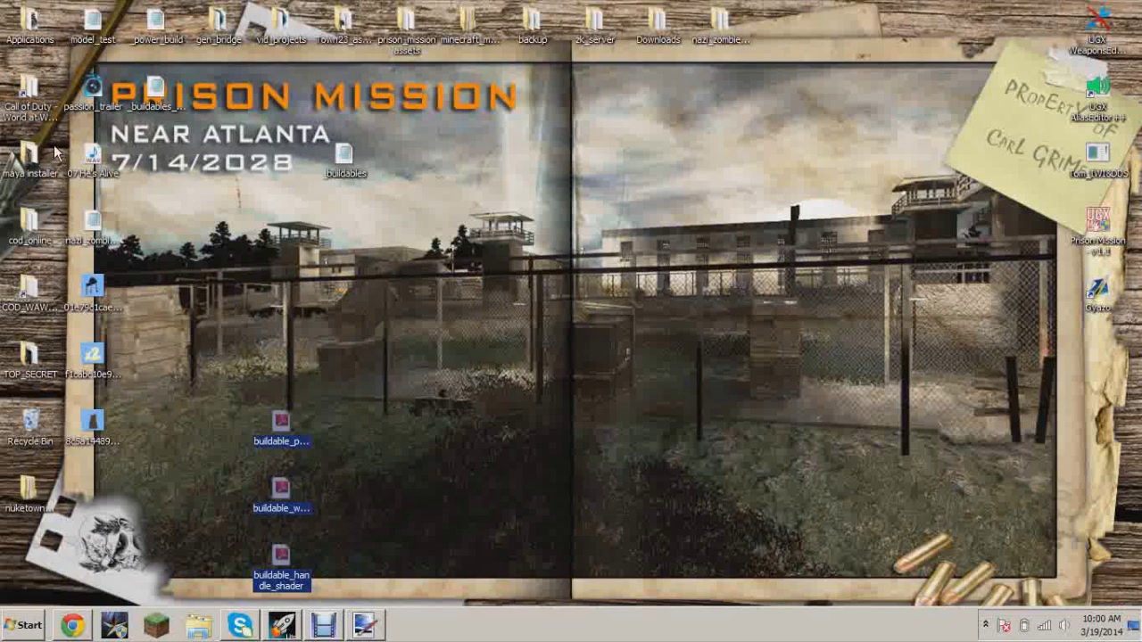
Step: Paste the three buildable shader DDS files into the raw\images folder of the Call of Duty - World at War directory
double_click(29, 93)
scroll(553, 294, "down", 4)
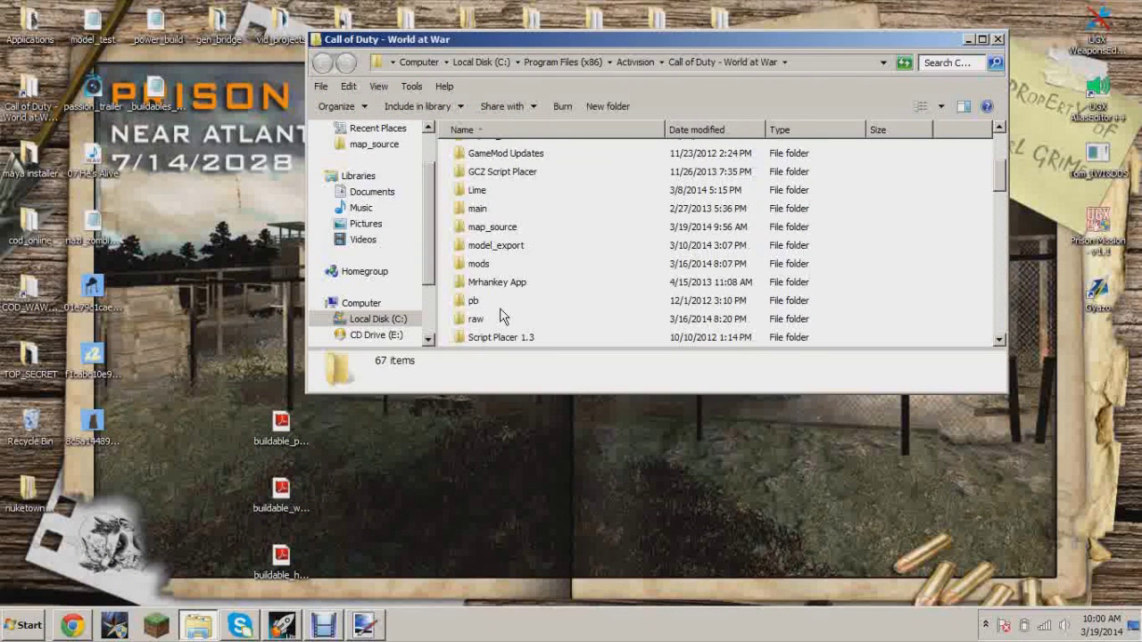
double_click(500, 316)
scroll(535, 310, "down", 3)
double_click(512, 293)
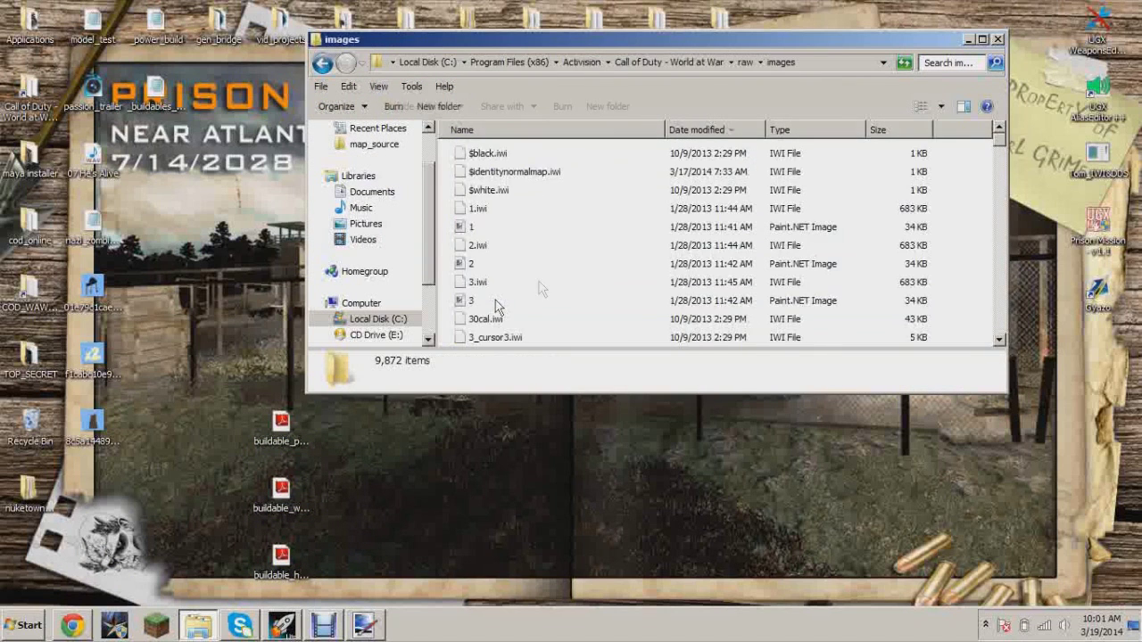
key("ctrl+v")
left_click(575, 361)
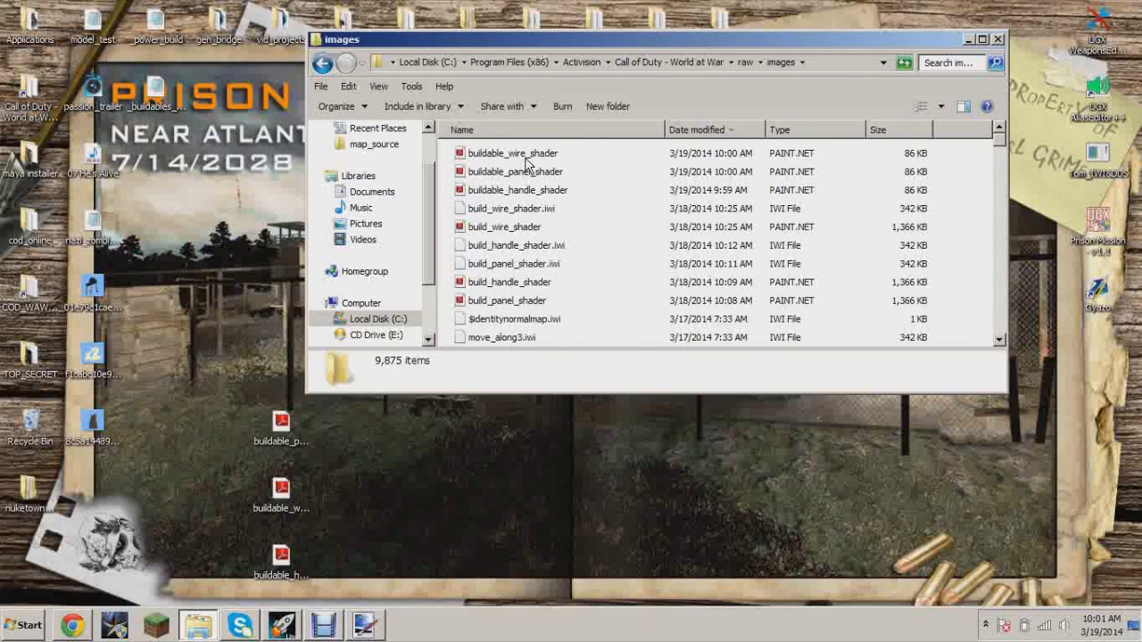
Step: Switch to the Launcher, start the Asset Manager and open ZKscustomtextures.gdt from the source_data folder
left_click(284, 624)
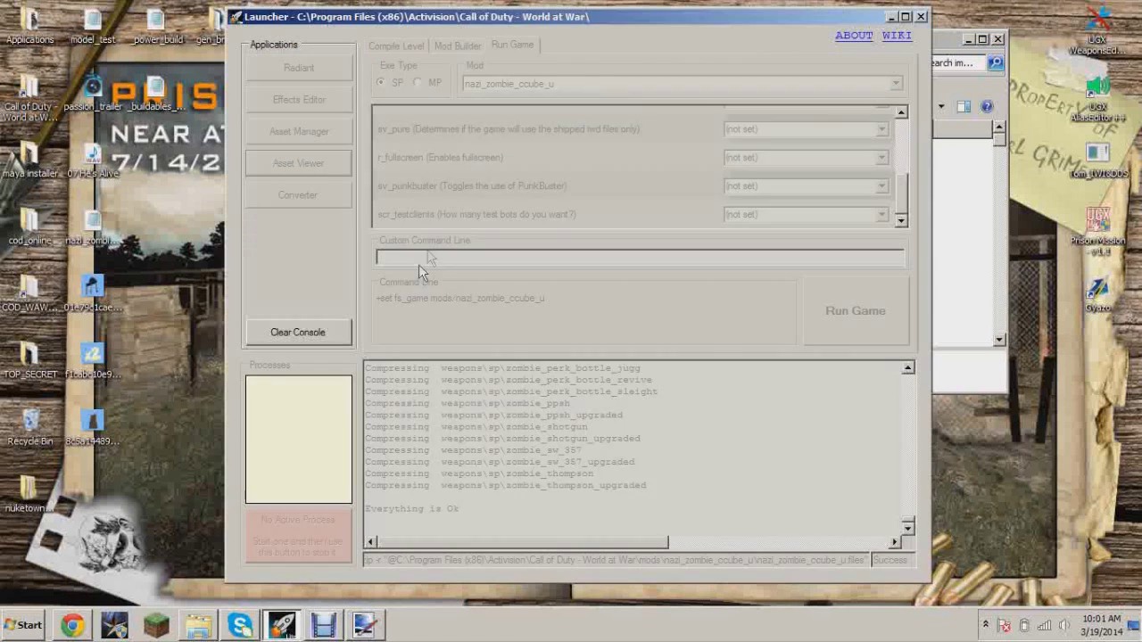
left_click(303, 132)
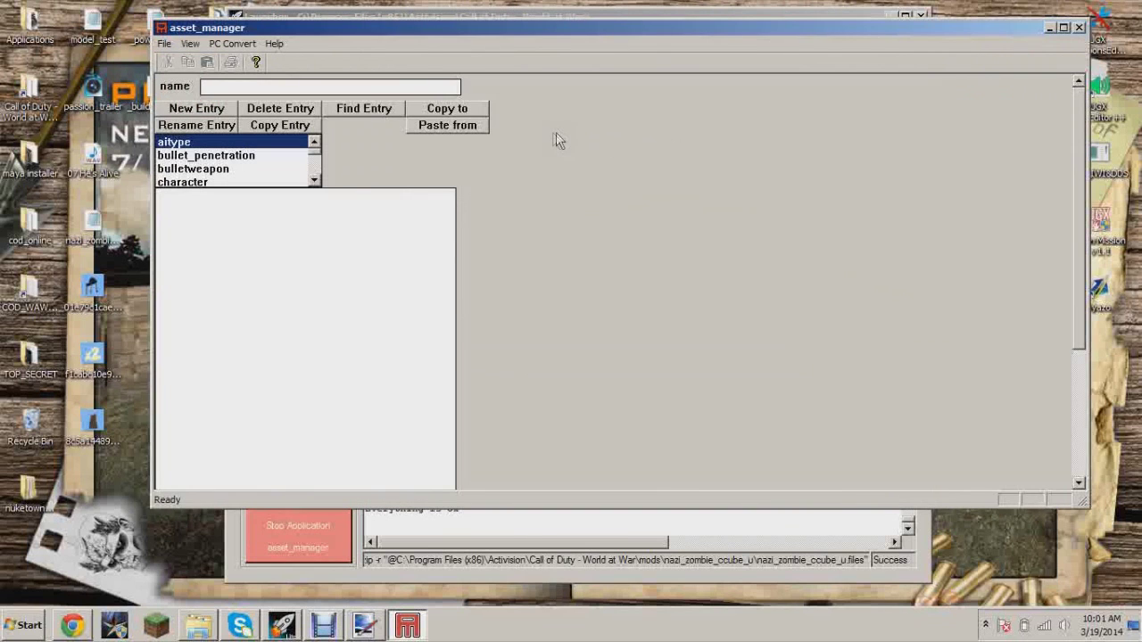
left_click(164, 43)
left_click(179, 74)
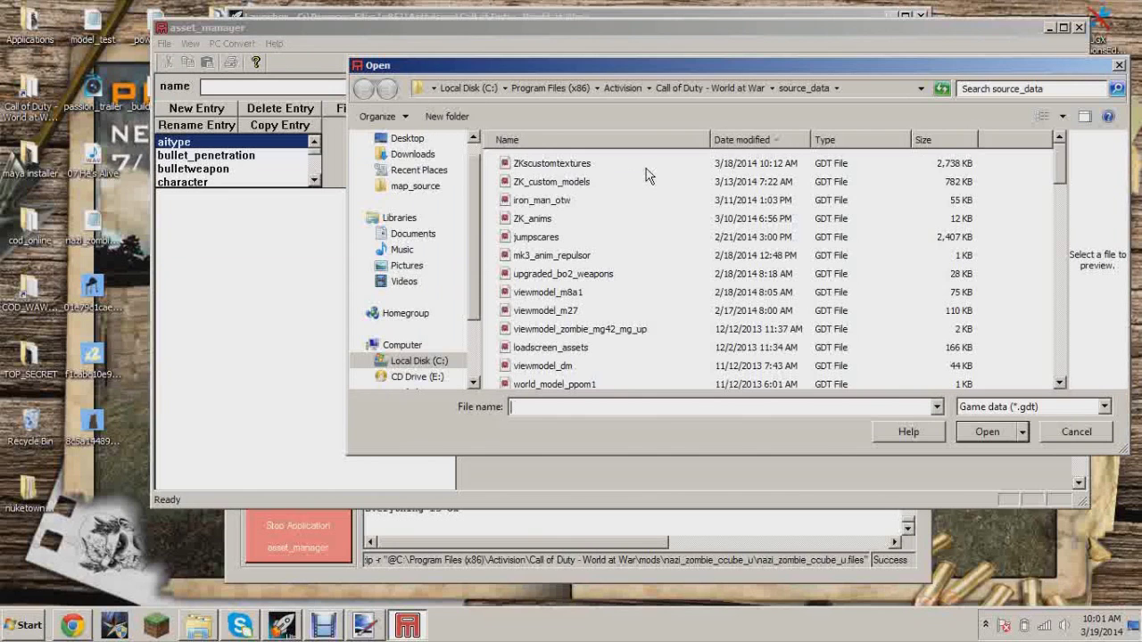
double_click(571, 164)
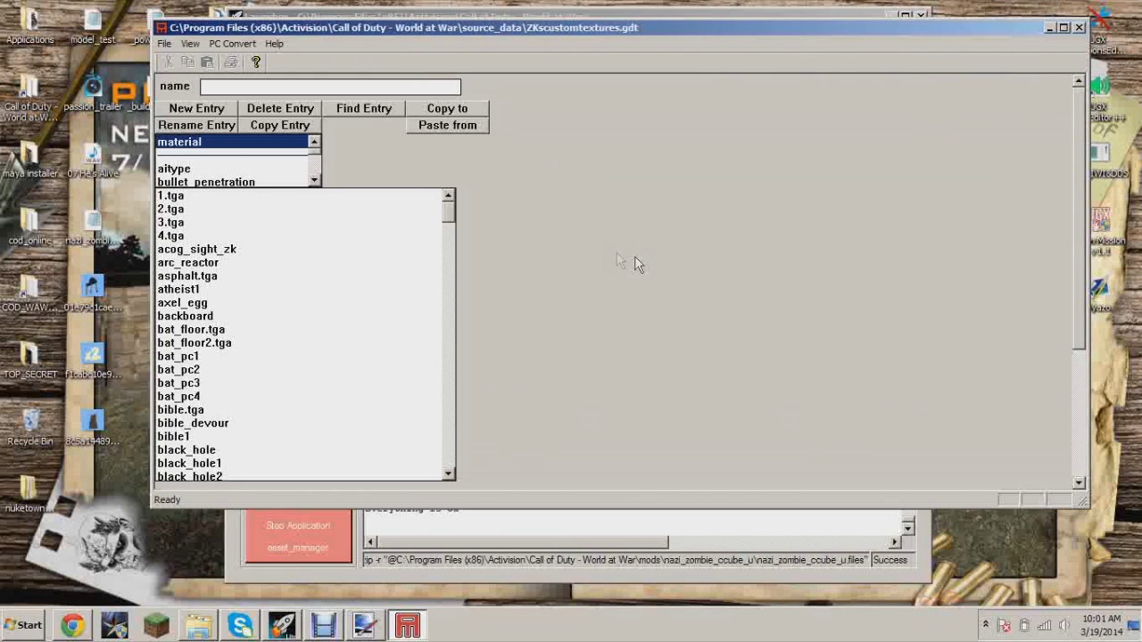
Step: Copy the build_handle_shader material entry under the name buildable_handle_shader
scroll(446, 225, "down", 4)
left_click_drag(445, 224, 445, 225)
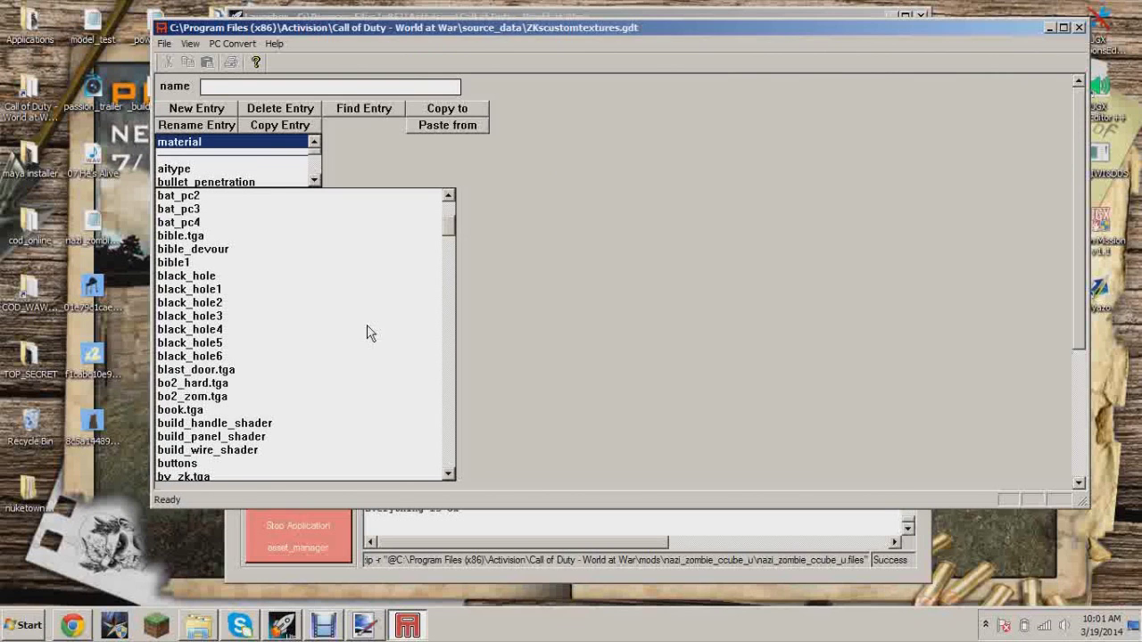
left_click(238, 425)
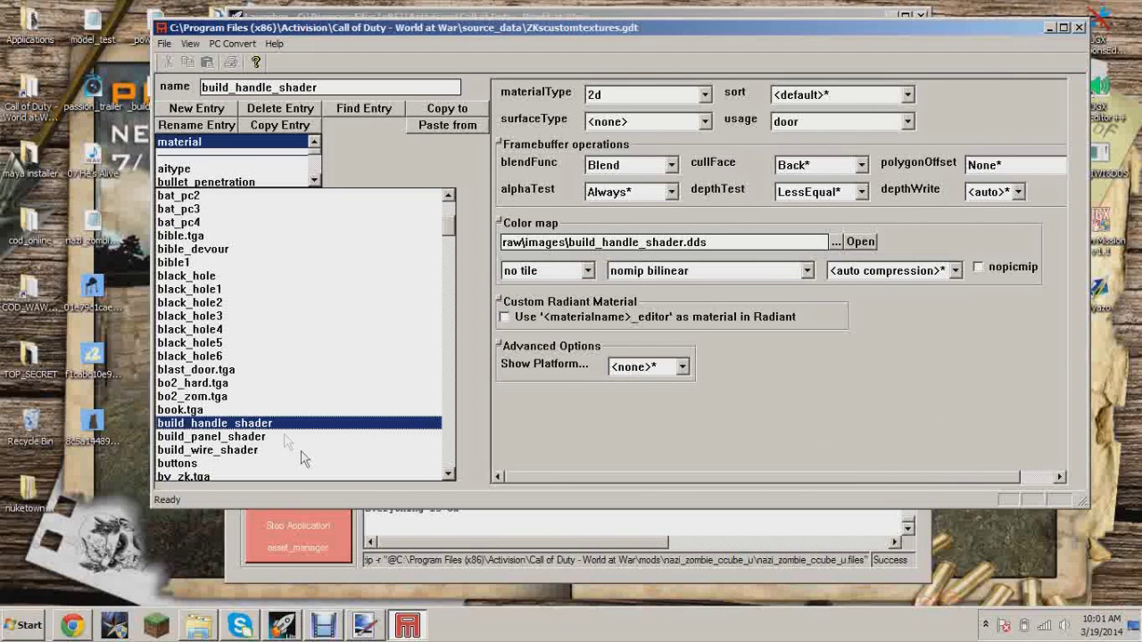
left_click(309, 127)
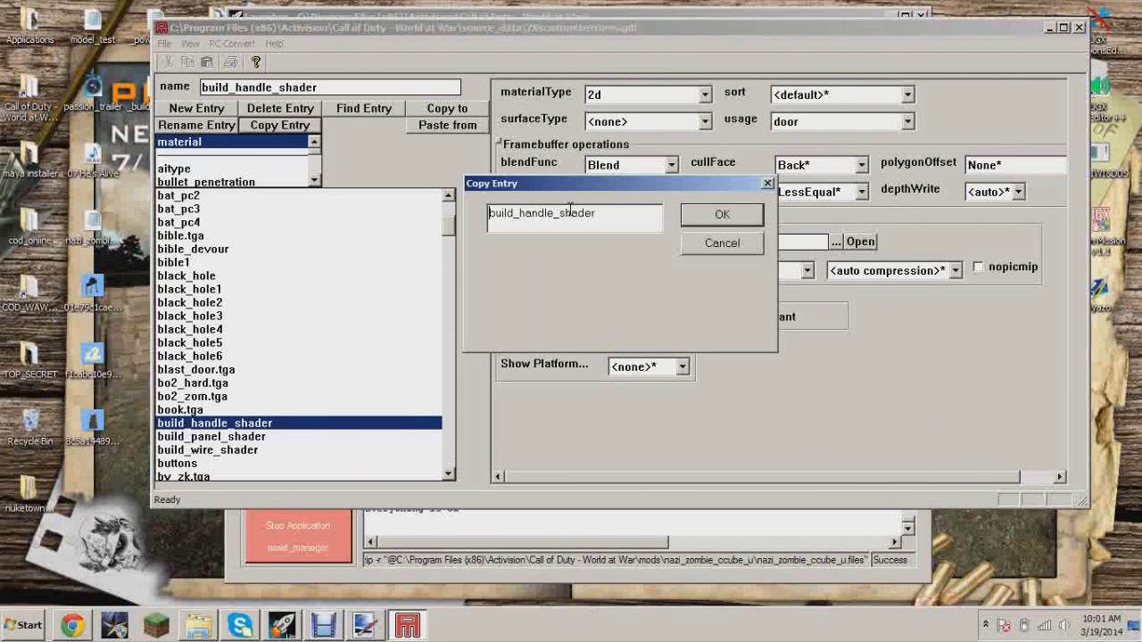
type("able")
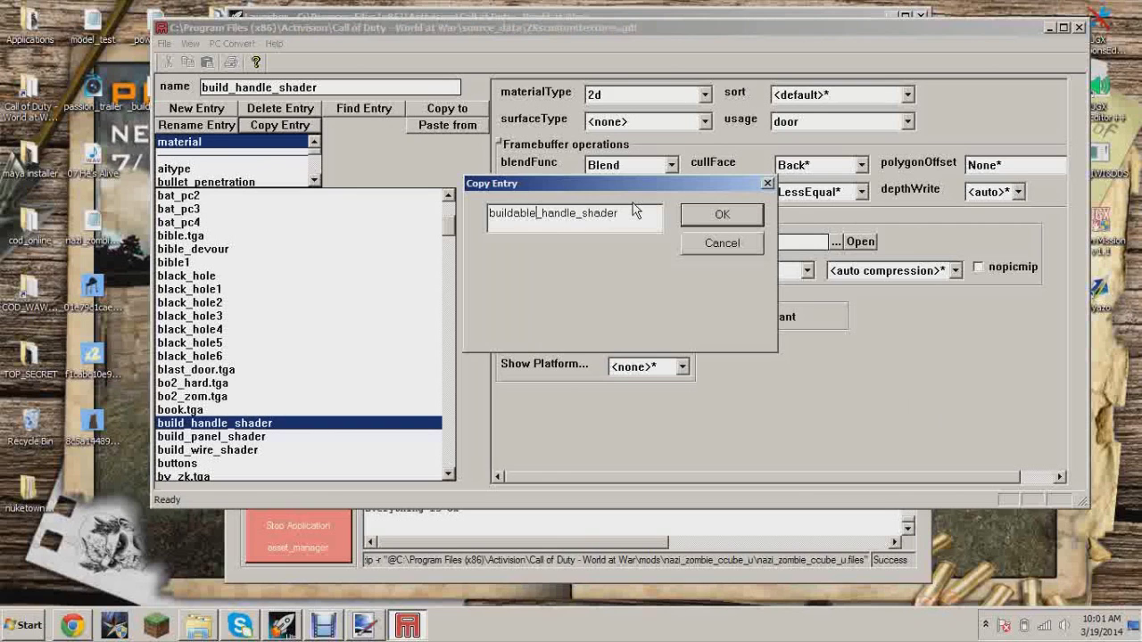
key("Return")
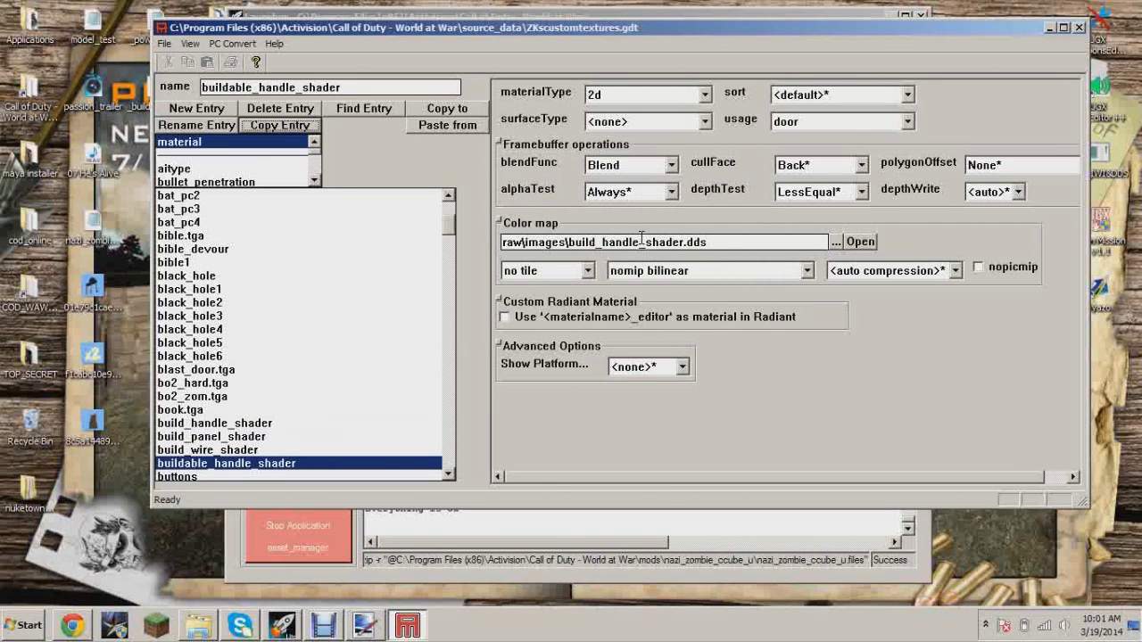
Step: Set the handle material's color map to raw\images\buildable_handle_shader.dds and convert only the current asset
left_click(600, 242)
type("able")
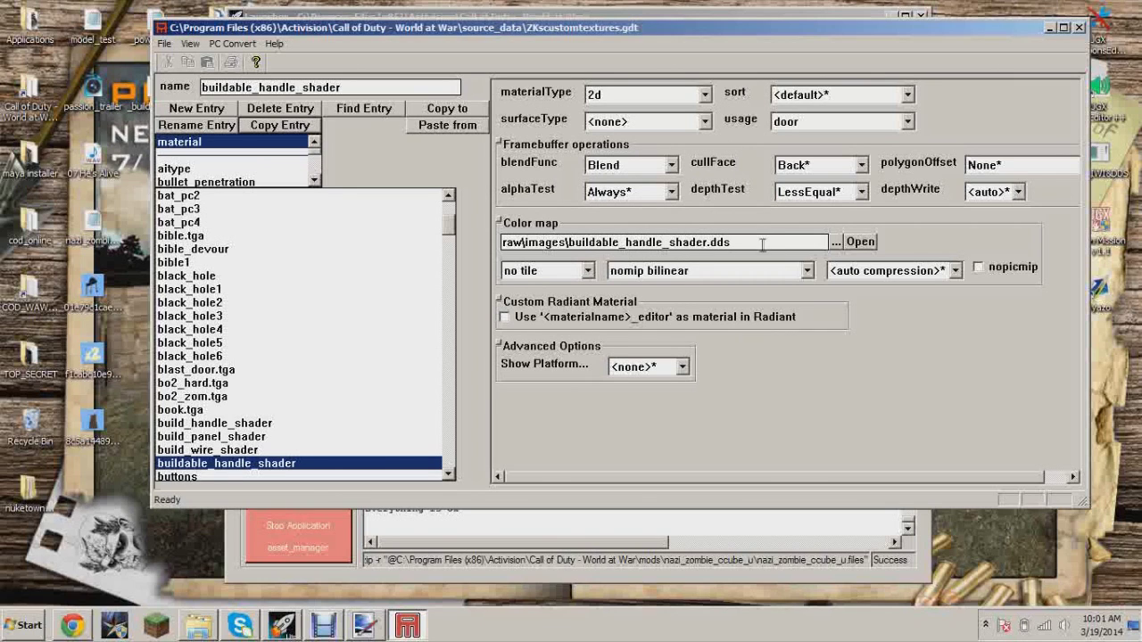
left_click_drag(733, 243, 499, 250)
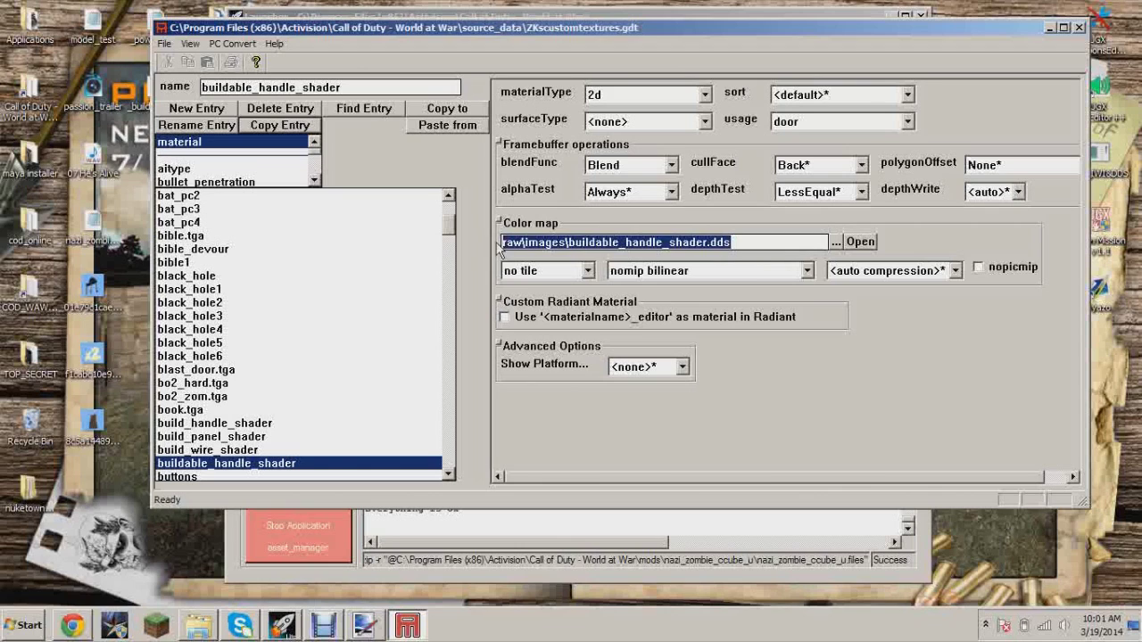
left_click(762, 242)
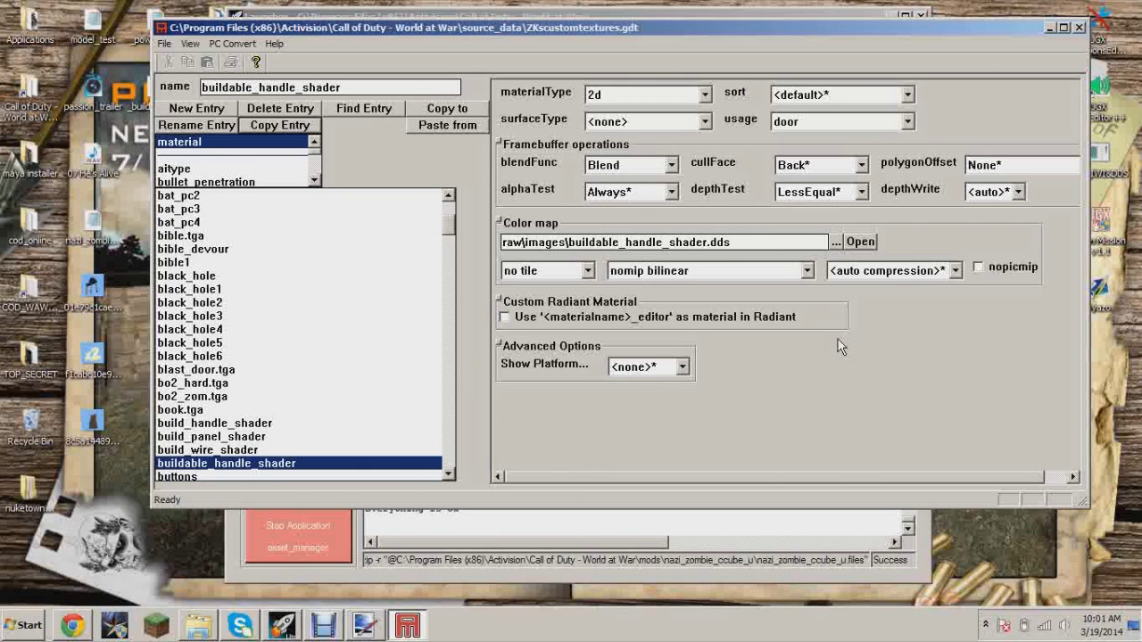
left_click(246, 45)
left_click(254, 59)
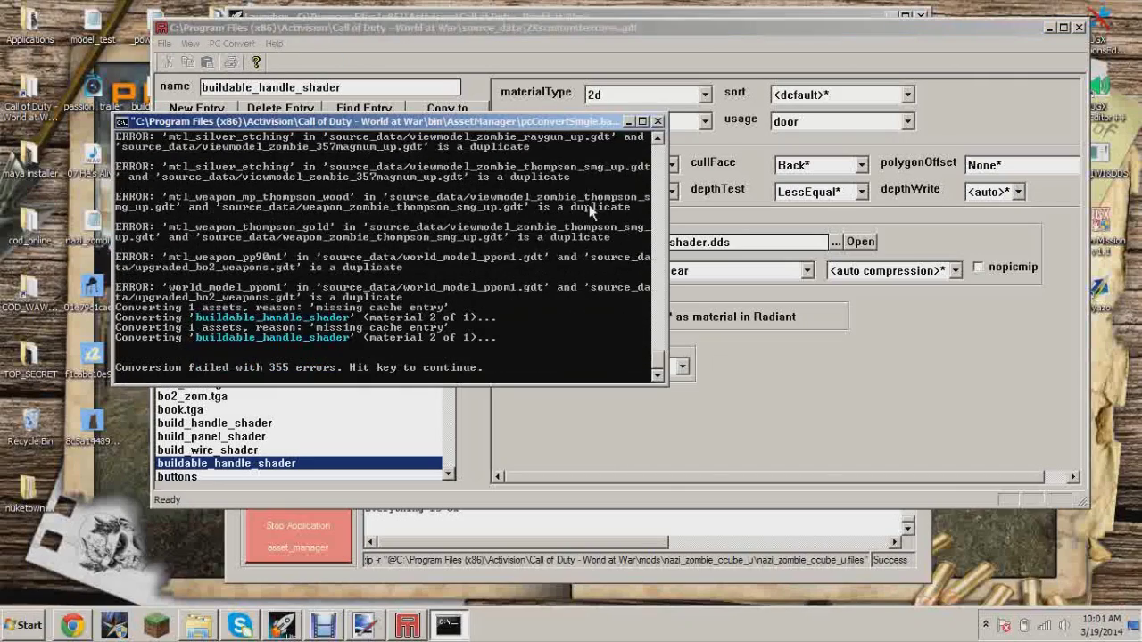
left_click(658, 120)
Step: Copy the buildable_handle_shader entry under the name buildable_panel_shader
left_click(274, 127)
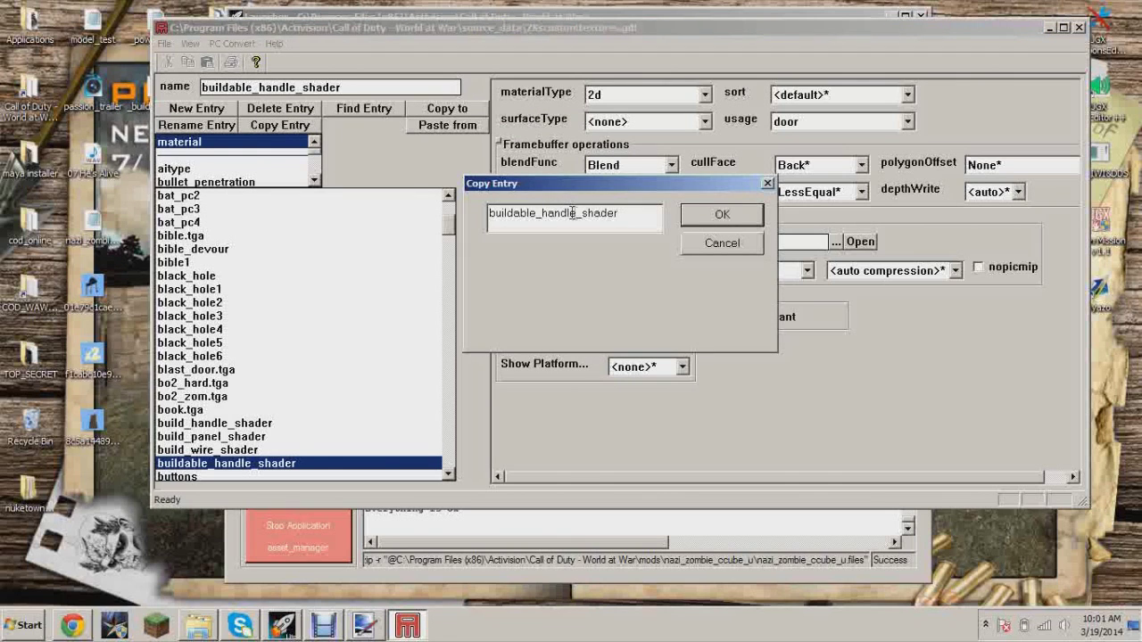
type("panel")
key("Return")
Step: Set the panel material's color map to raw\images\buildable_panel_shader.dds and convert only the current asset
double_click(648, 242)
type("panel")
left_click(233, 45)
left_click(239, 60)
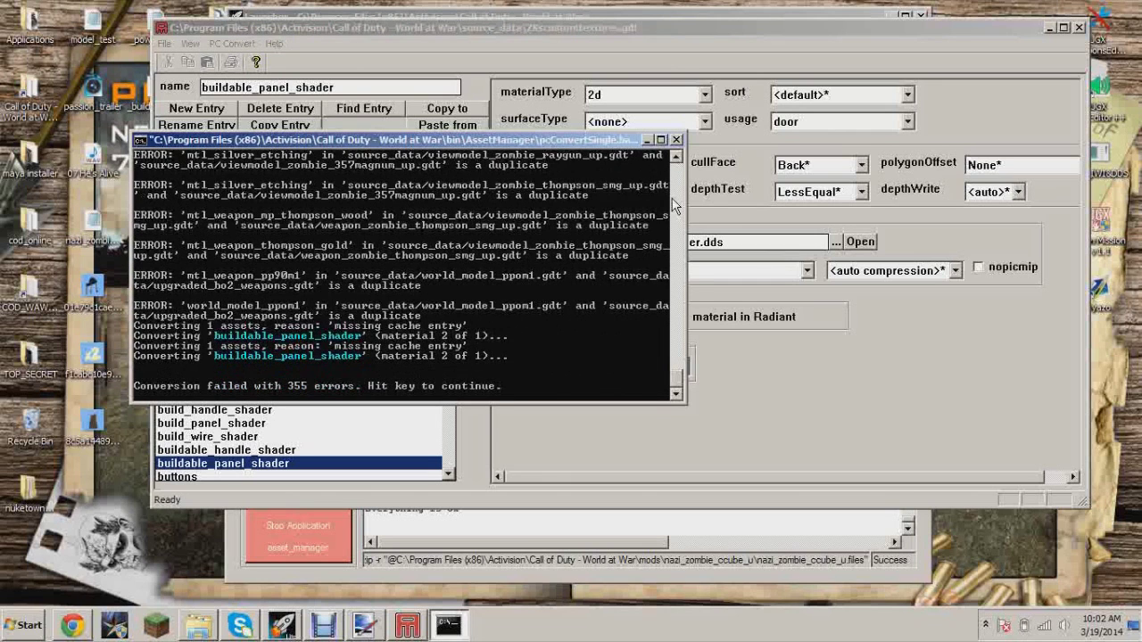
left_click(676, 140)
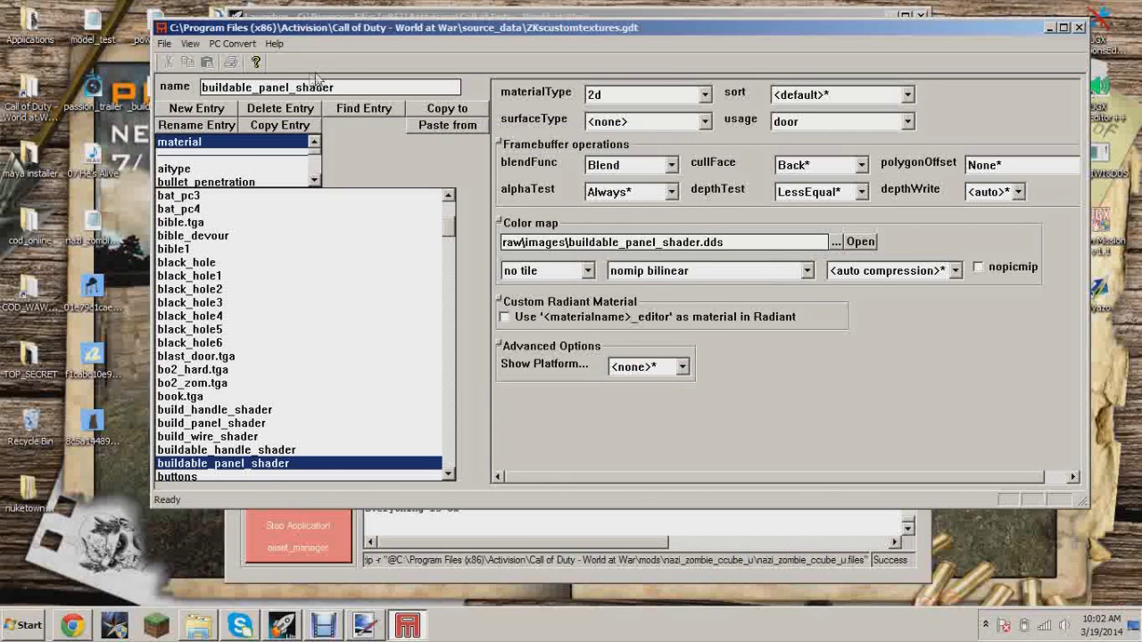
Step: Copy the buildable_panel_shader entry under the name buildable_wire_shader
left_click(279, 125)
left_click_drag(572, 213, 547, 214)
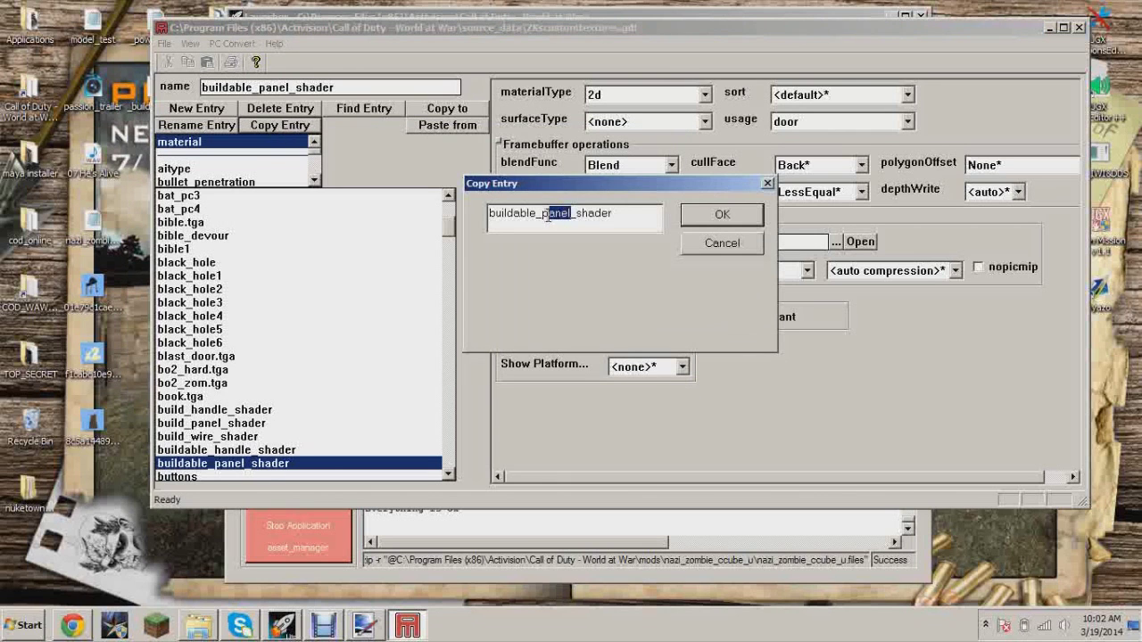
type("wire")
left_click(737, 216)
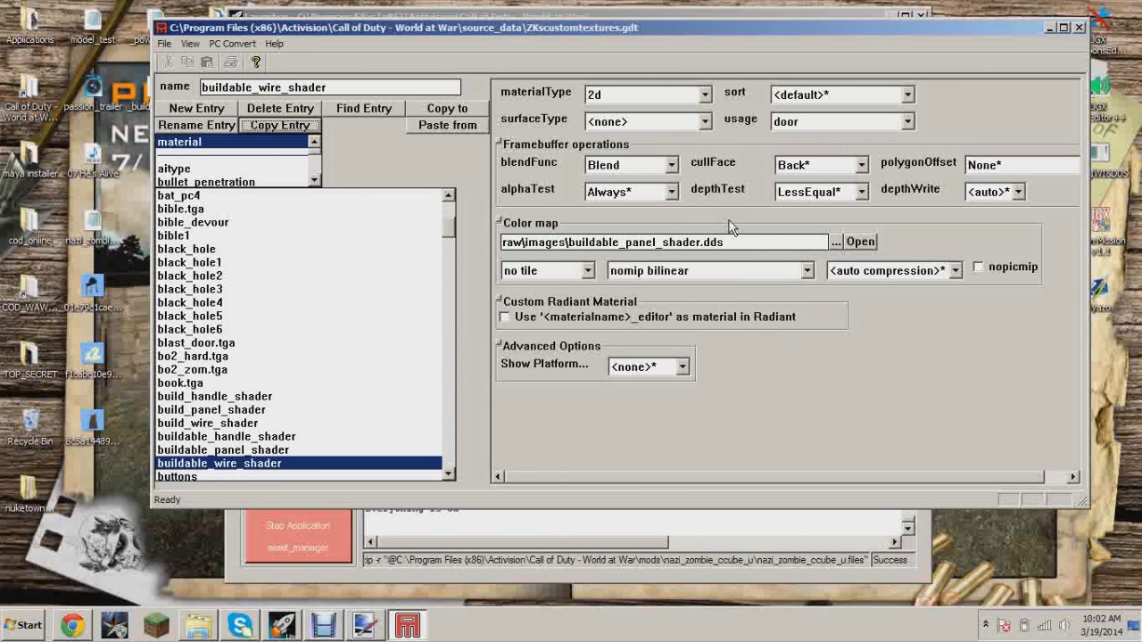
Step: Set the wire material's color map to raw\images\buildable_wire_shader.dds and convert only the current asset
left_click_drag(659, 241, 640, 242)
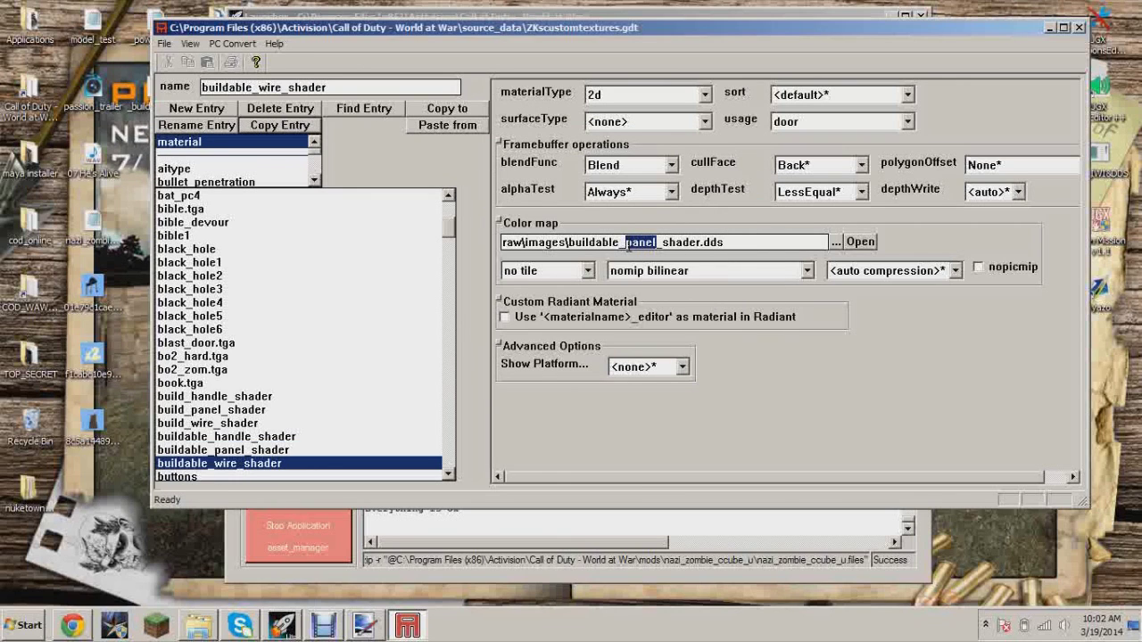
type("wire")
left_click(231, 44)
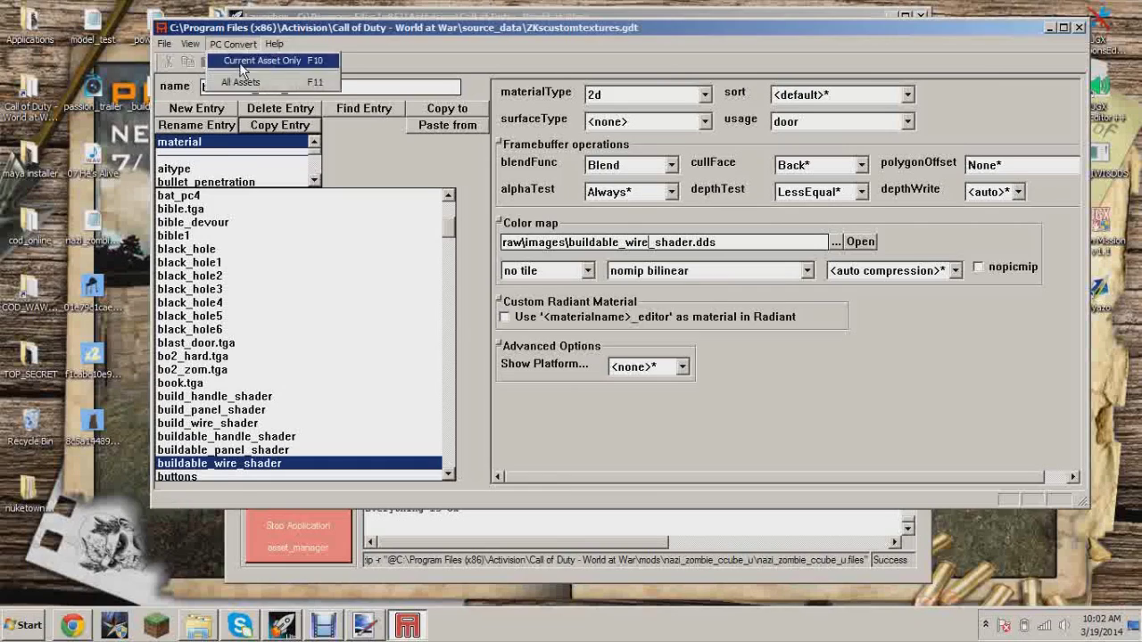
left_click(231, 56)
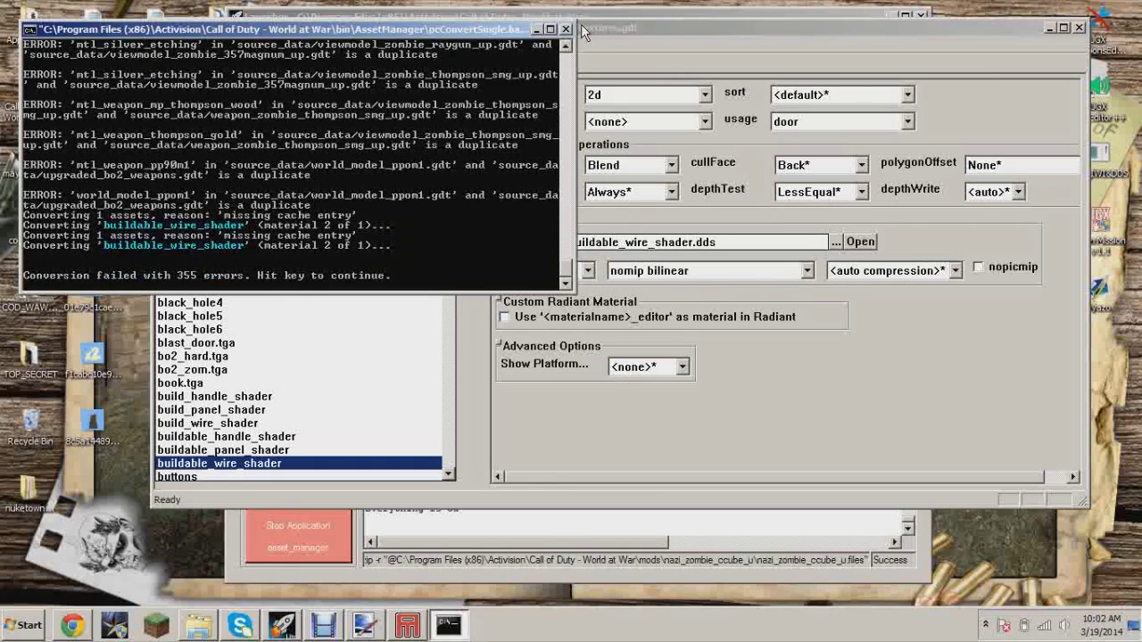
left_click(565, 28)
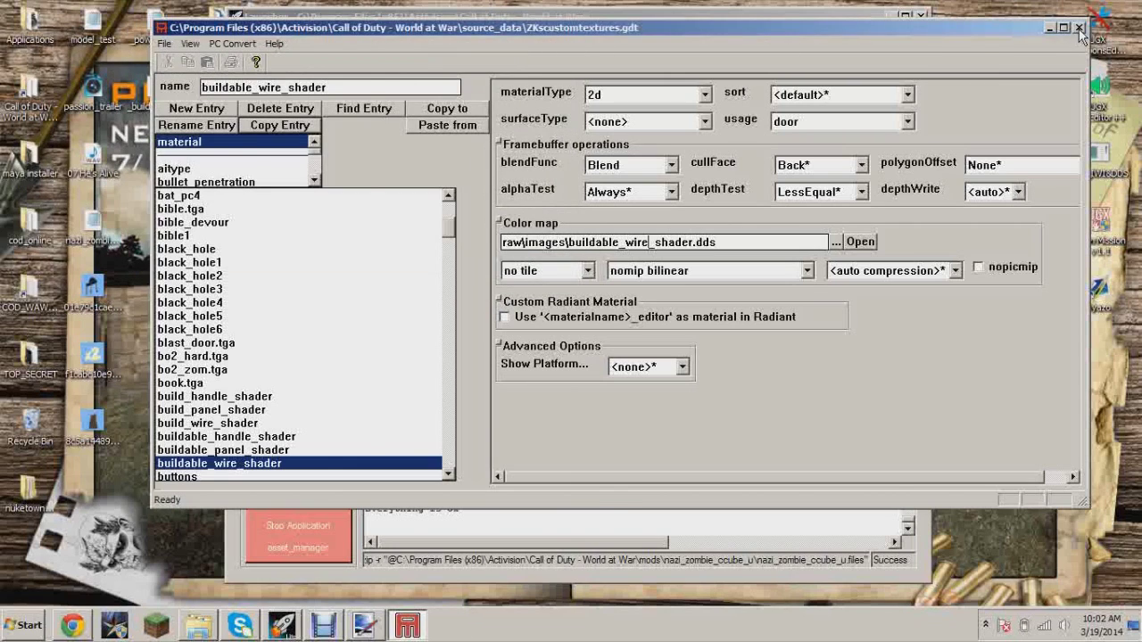
Step: Close the Asset Manager, minimize the Launcher and copy the wire, panel and handle buildable shader IWI files in raw\images
left_click(1079, 28)
left_click(888, 15)
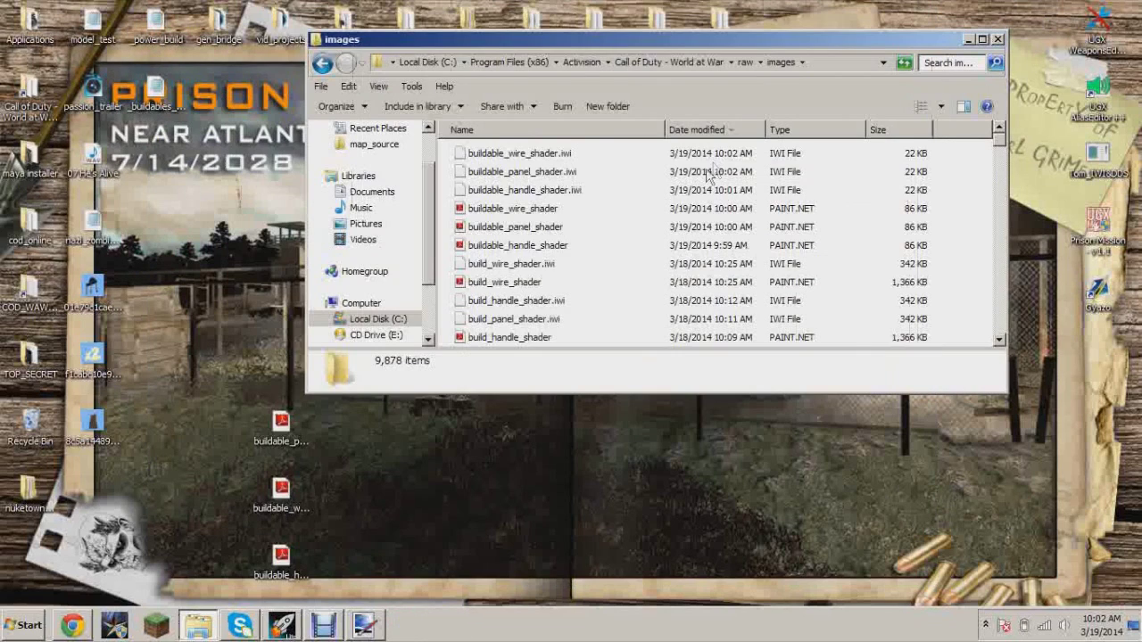
left_click(574, 153)
left_click(575, 169, "ctrl")
left_click(579, 186, "ctrl")
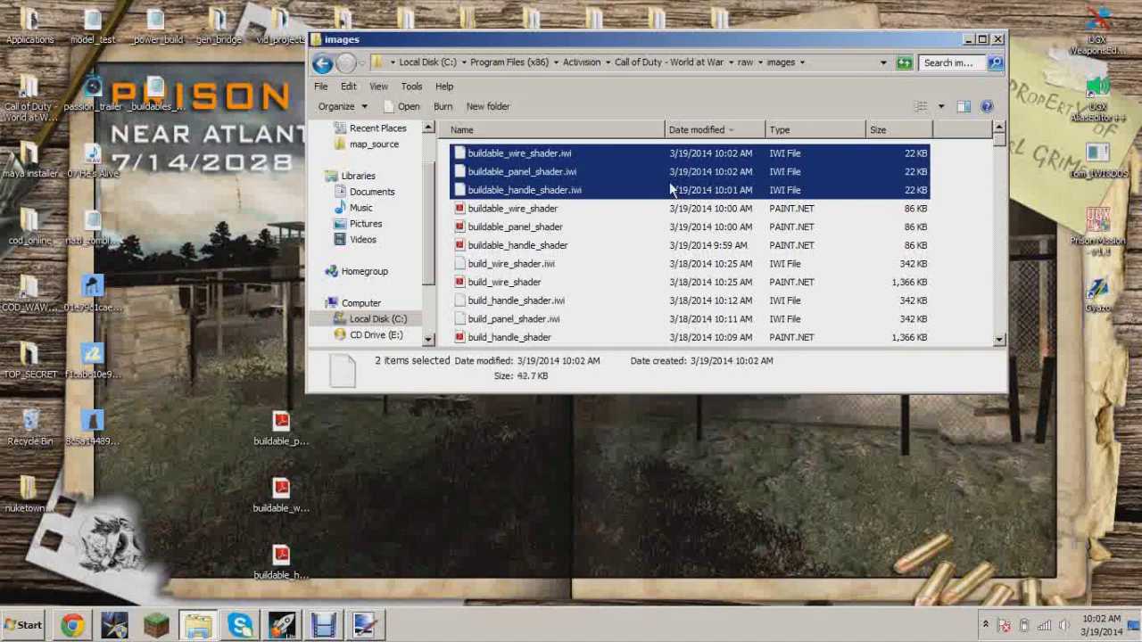
Step: Paste the IWI files into the mods\nazi_zombie_test2\images folder, granting administrator permission for all items, and close the folder window
left_click(720, 67)
scroll(626, 220, "down", 1)
double_click(481, 193)
scroll(589, 236, "down", 3)
scroll(589, 241, "down", 5)
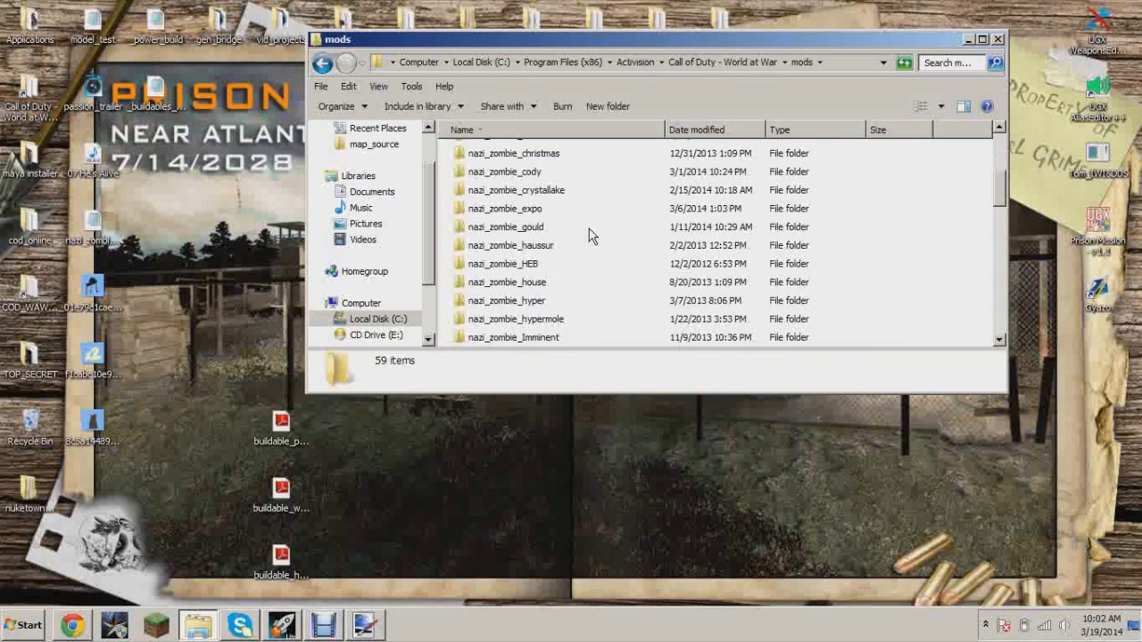
double_click(554, 245)
double_click(486, 153)
key("ctrl+v")
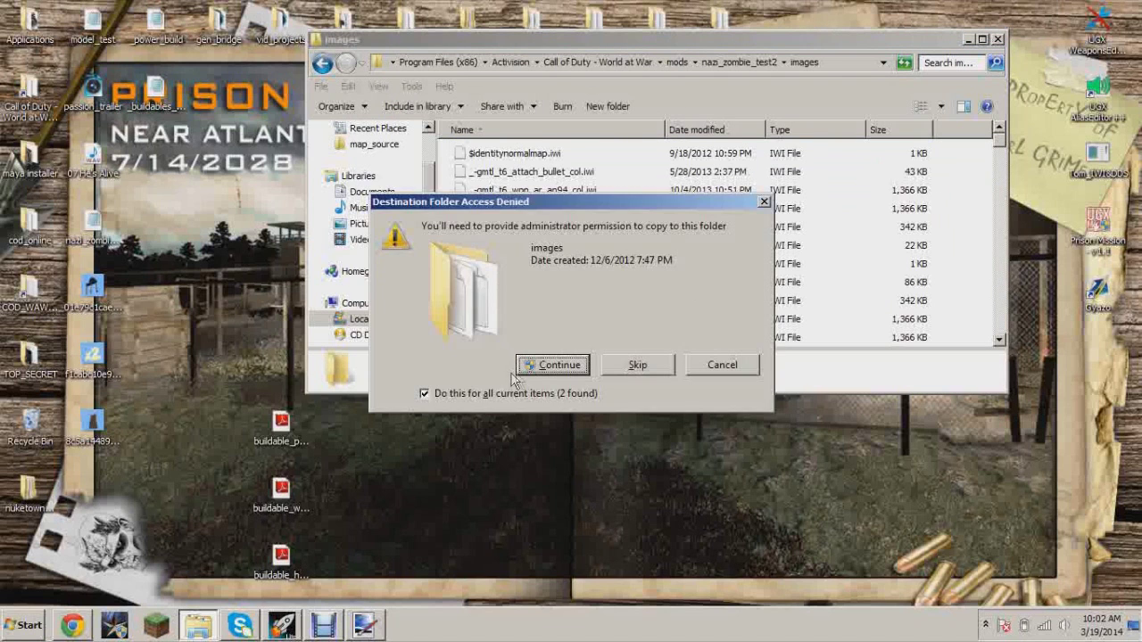
left_click(537, 366)
left_click(936, 201)
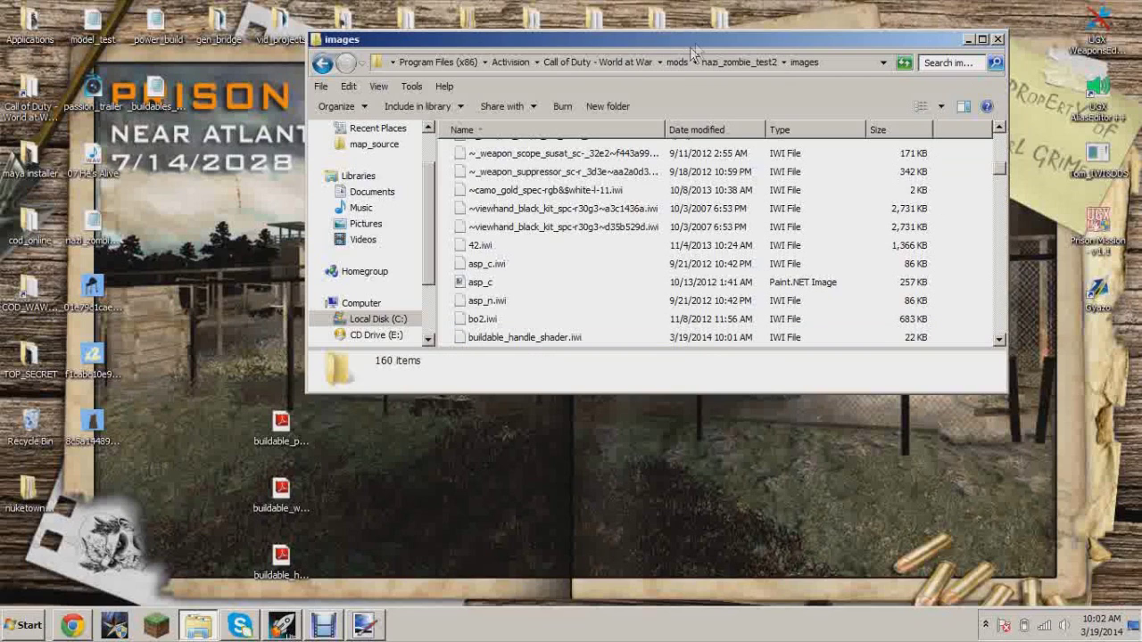
left_click(998, 39)
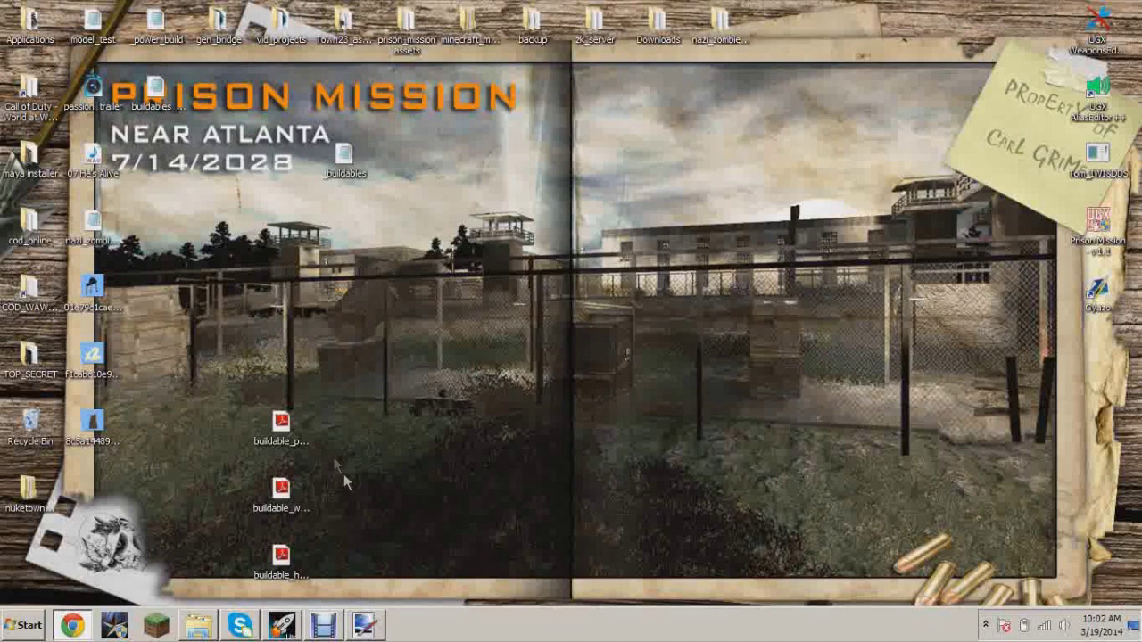
Step: Switch to the Launcher and select nazi_zombie_test2 as the mod in the Mod Builder
left_click(282, 625)
left_click(469, 48)
left_click(588, 86)
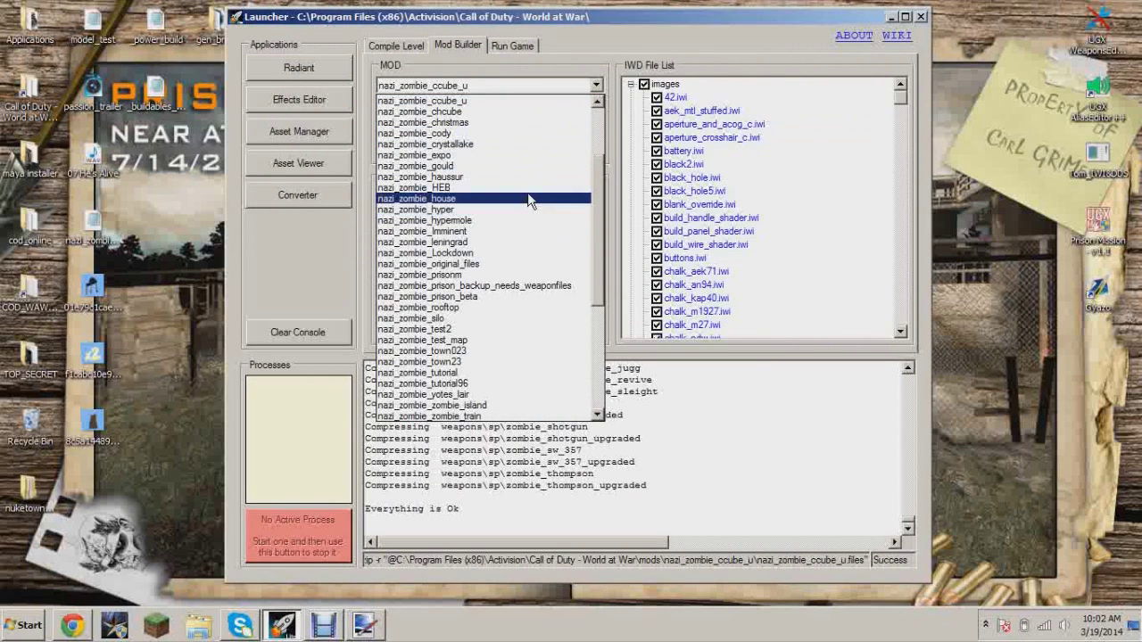
left_click(538, 330)
Step: Add the line material,buildable_panel_shader at the end of the Fastfile mod.csv
left_click_drag(601, 225, 596, 310)
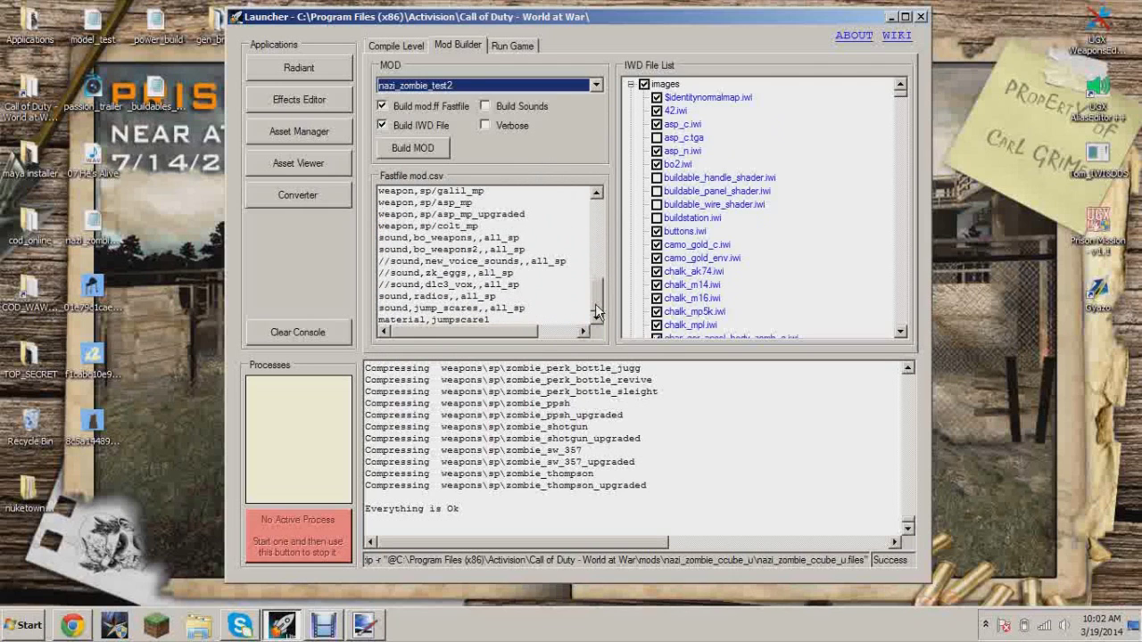
left_click(520, 323)
key("Return")
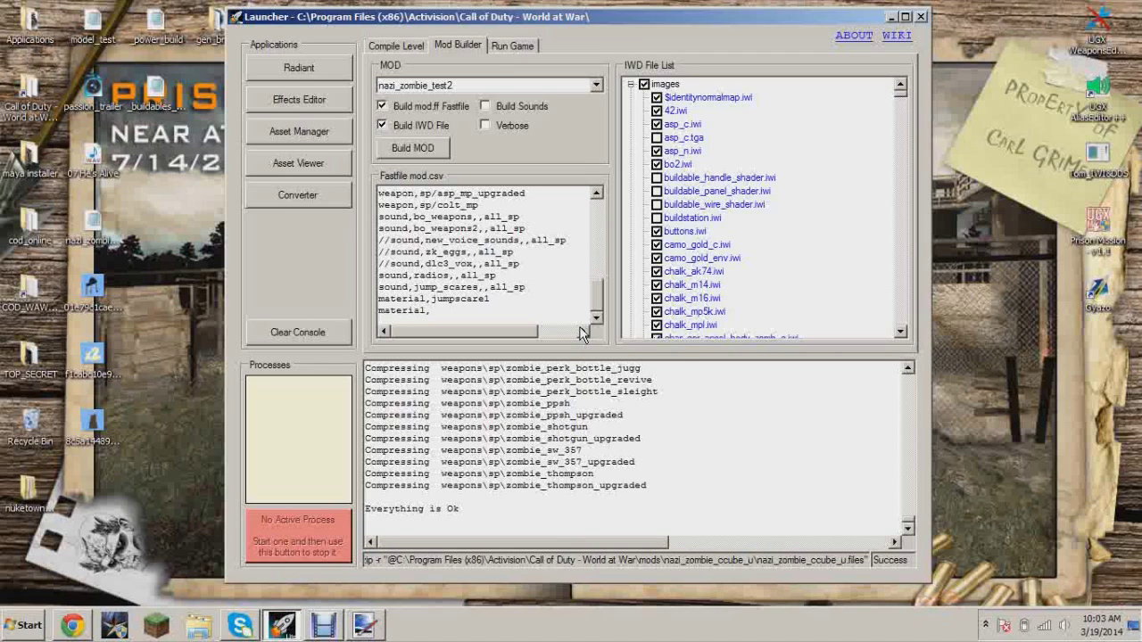
key("ctrl+v")
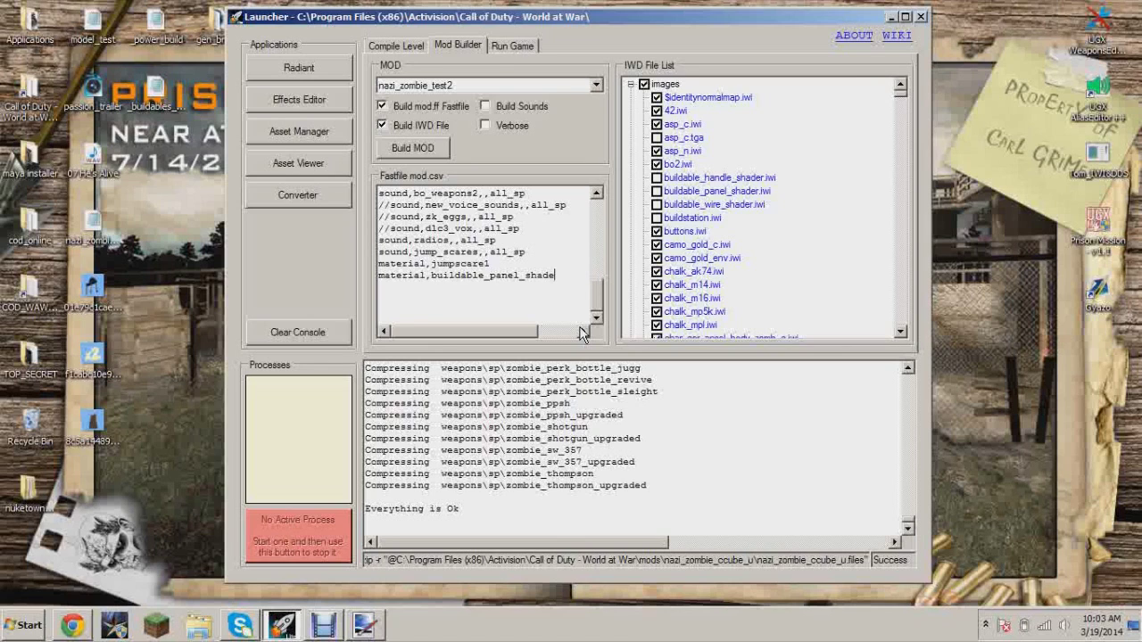
Step: Duplicate the panel shader line below itself in mod.csv and change the copy to material,buildable_wire_shader
left_click_drag(576, 276, 395, 282)
key("ctrl+c")
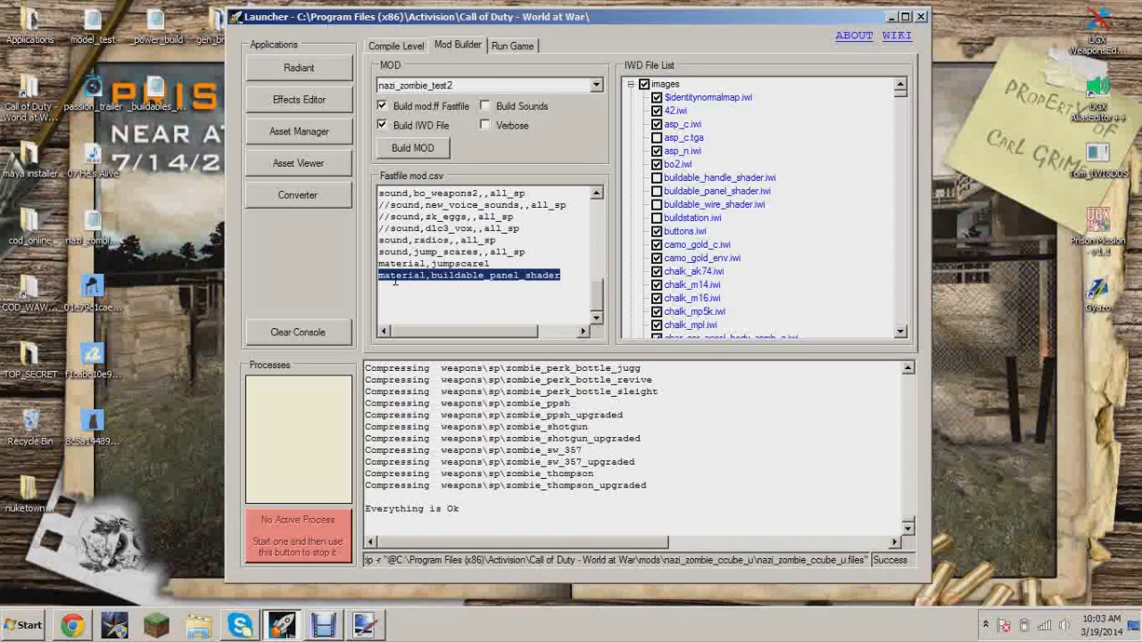
left_click(572, 278)
key("ctrl+v")
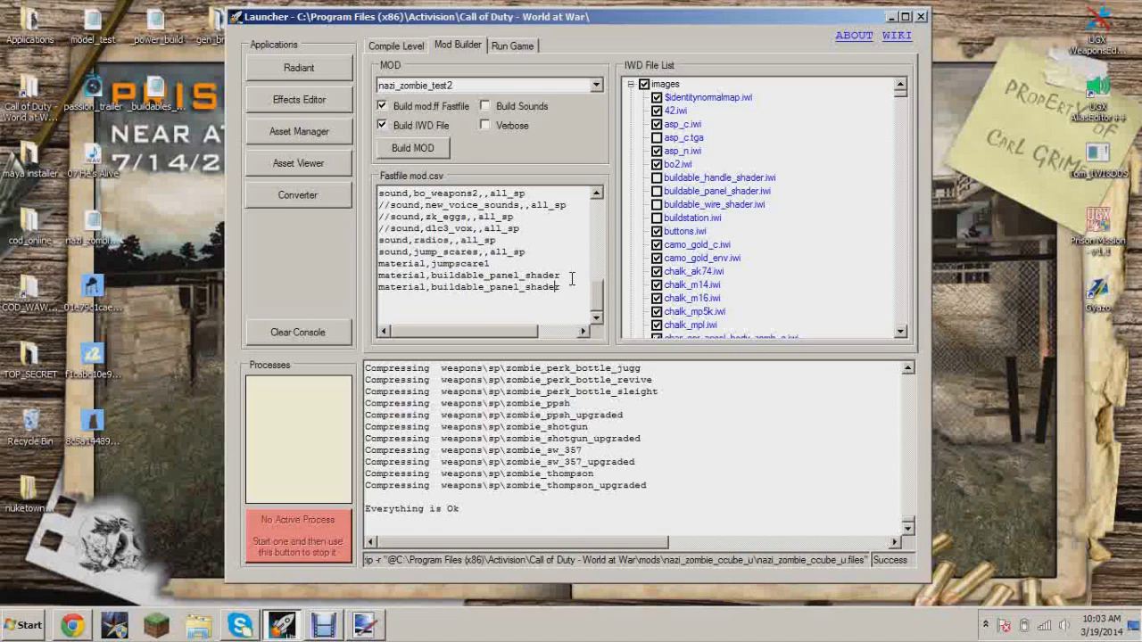
key("BackSpace")
key("BackSpace")
key("BackSpace")
key("BackSpace")
Step: Paste another copy of the material line at the end of mod.csv and change it to material,buildable_handle_shader
key("ctrl+v")
key("BackSpace")
key("BackSpace")
key("BackSpace")
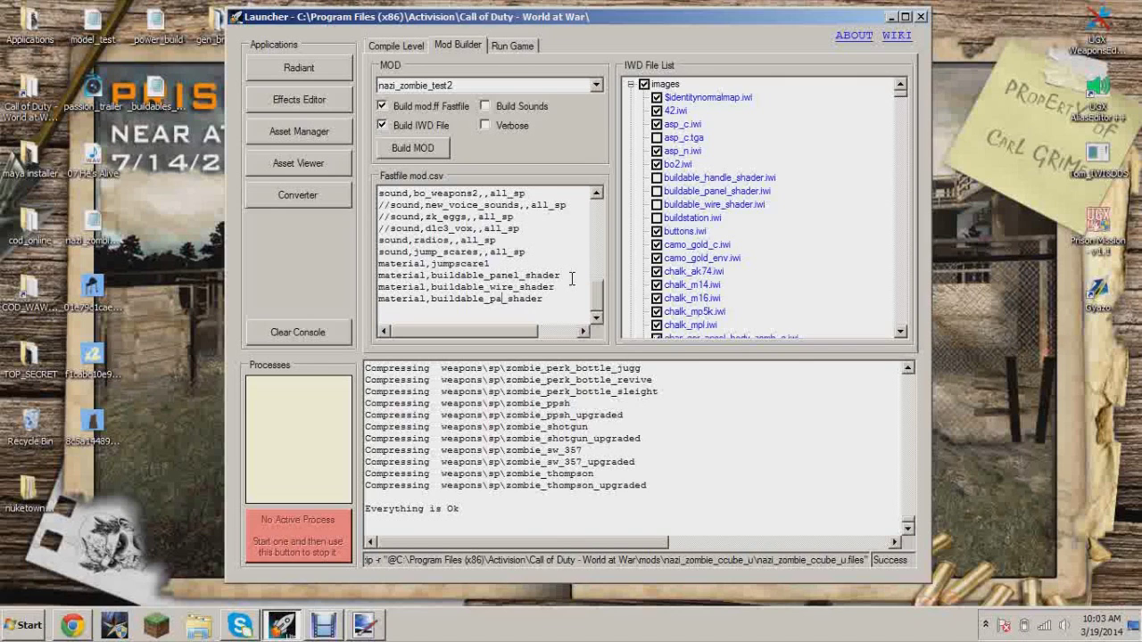
type("hand")
Step: Minimize the Launcher and open the mods\nazi_zombie_test2\maps folder inside the Call of Duty - World at War folder
left_click(892, 18)
double_click(29, 99)
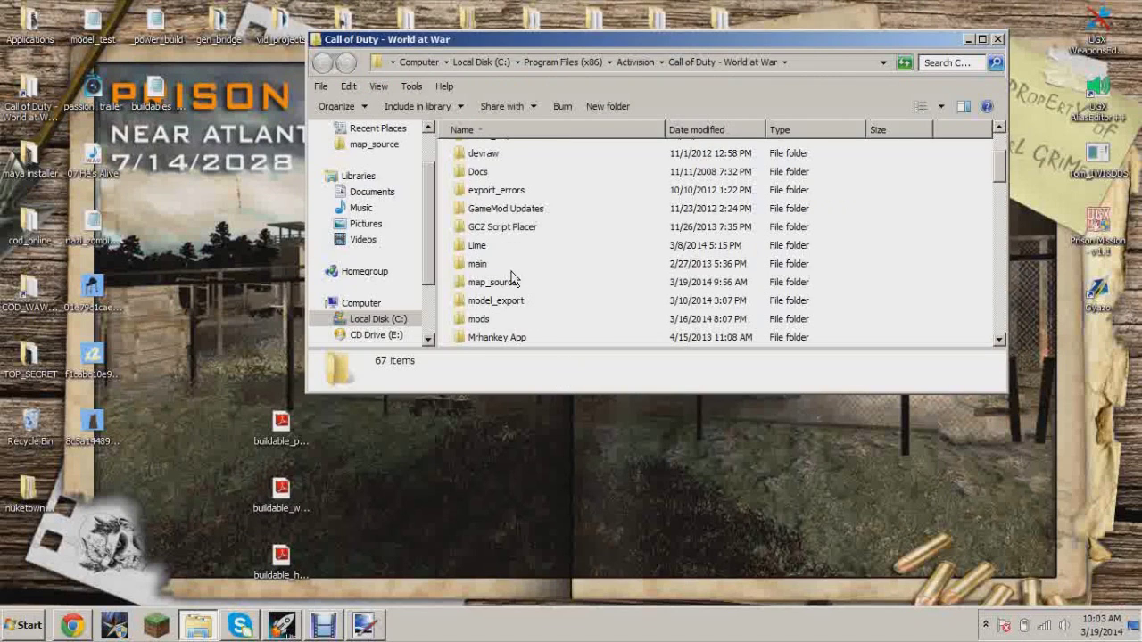
scroll(511, 280, "down", 1)
double_click(504, 264)
scroll(594, 260, "down", 2)
scroll(595, 263, "down", 7)
double_click(589, 284)
double_click(478, 171)
scroll(603, 246, "down", 2)
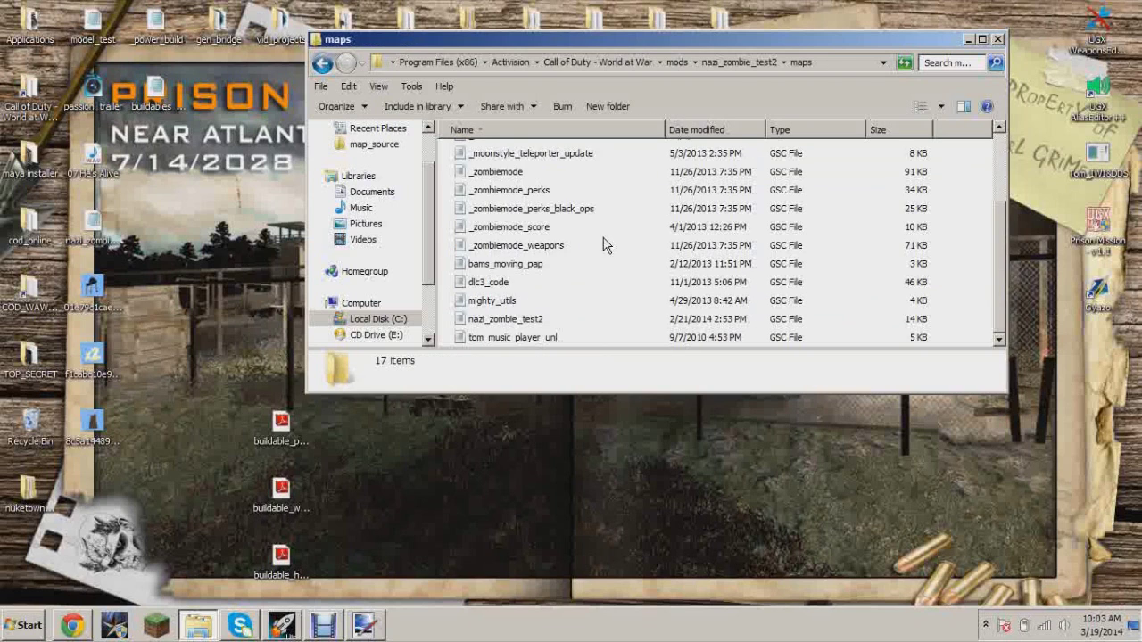
Step: Copy the nazi_zombie_test2 GSC file from the maps folder to the desktop
left_click(547, 321)
left_click(970, 45)
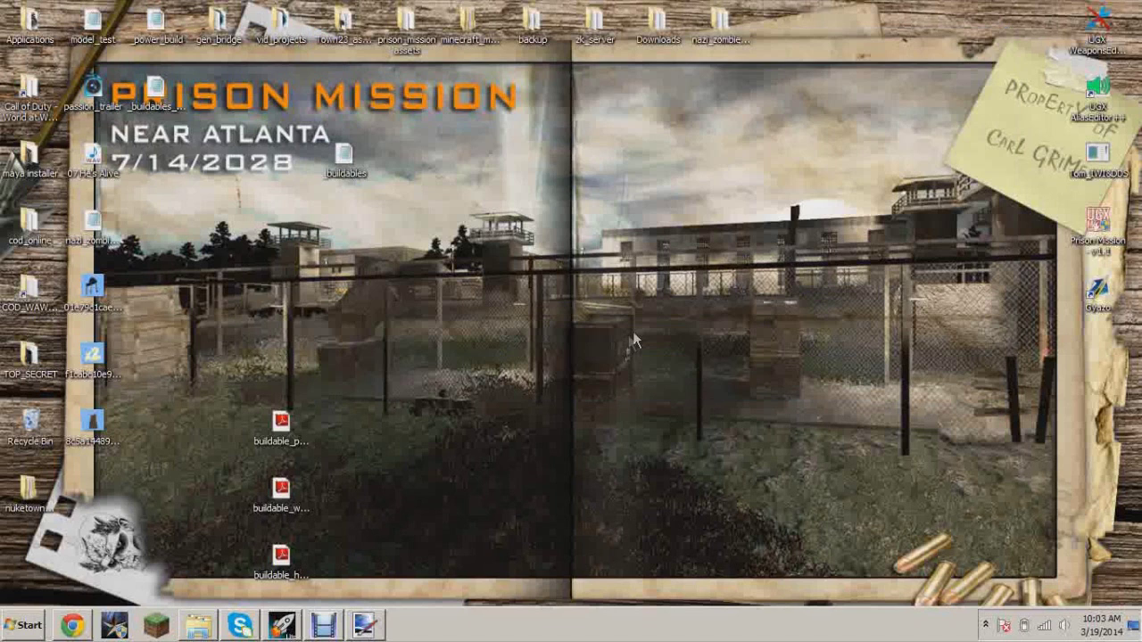
key("ctrl+v")
left_click_drag(505, 329, 473, 309)
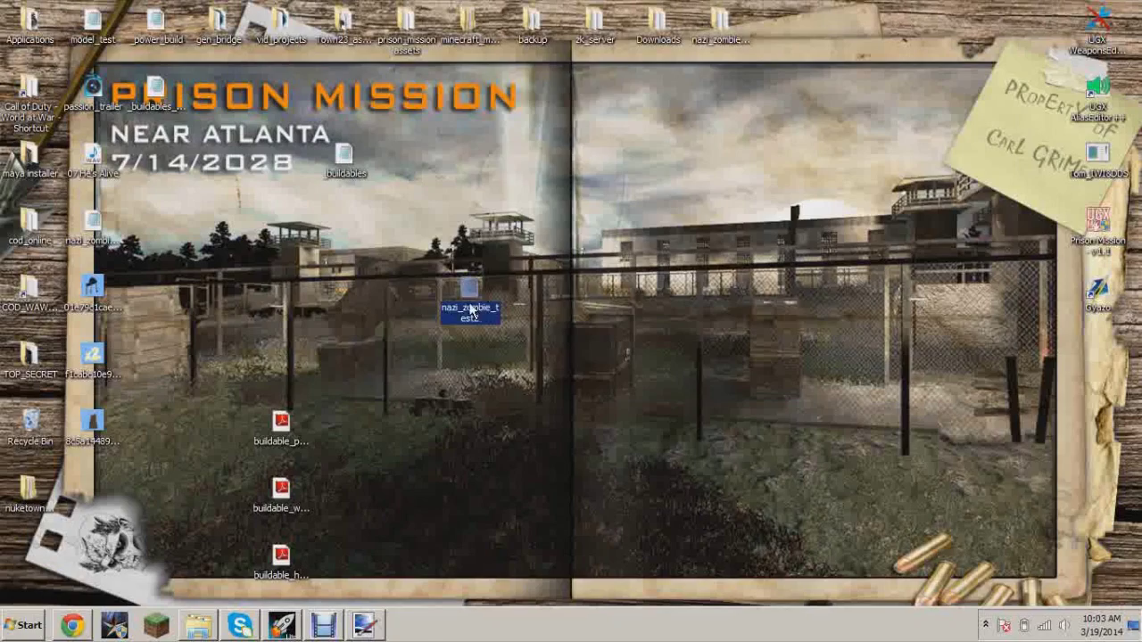
Step: Open the desktop copy of the nazi_zombie_test2 script in Notepad and move its window clear of the _buildables file
double_click(470, 309)
scroll(650, 288, "down", 3)
left_click_drag(862, 102, 903, 53)
double_click(334, 159)
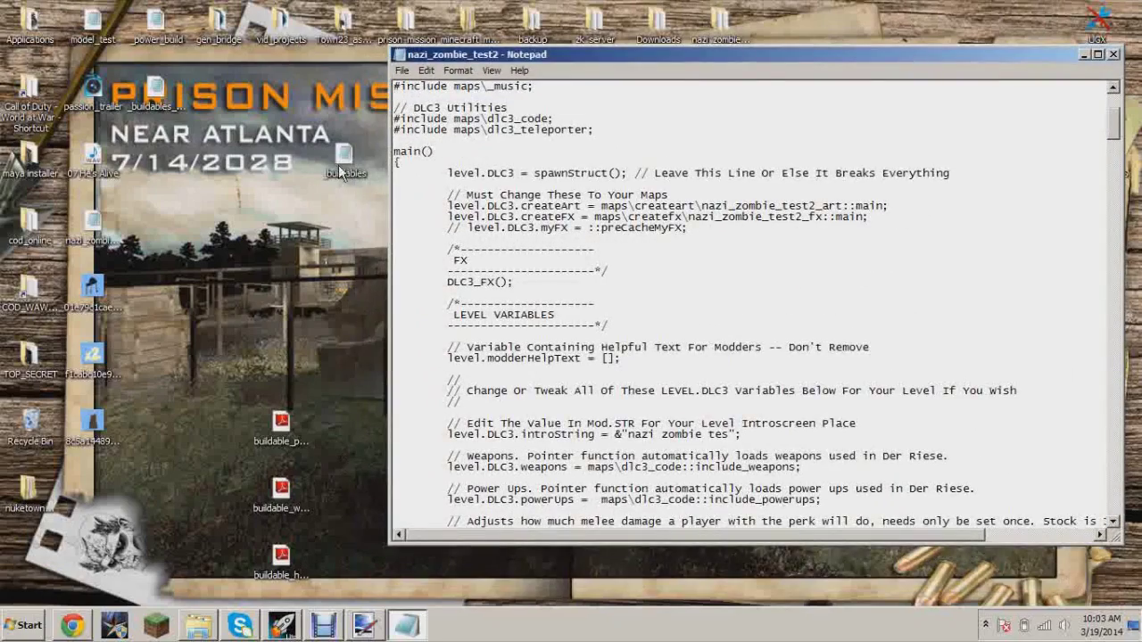
left_click(1075, 100)
Step: Add maps\_buildables::main(); below maps\_jump_scare::main(); in the pre-load function calls, and save and close the script
scroll(1110, 170, "down", 15)
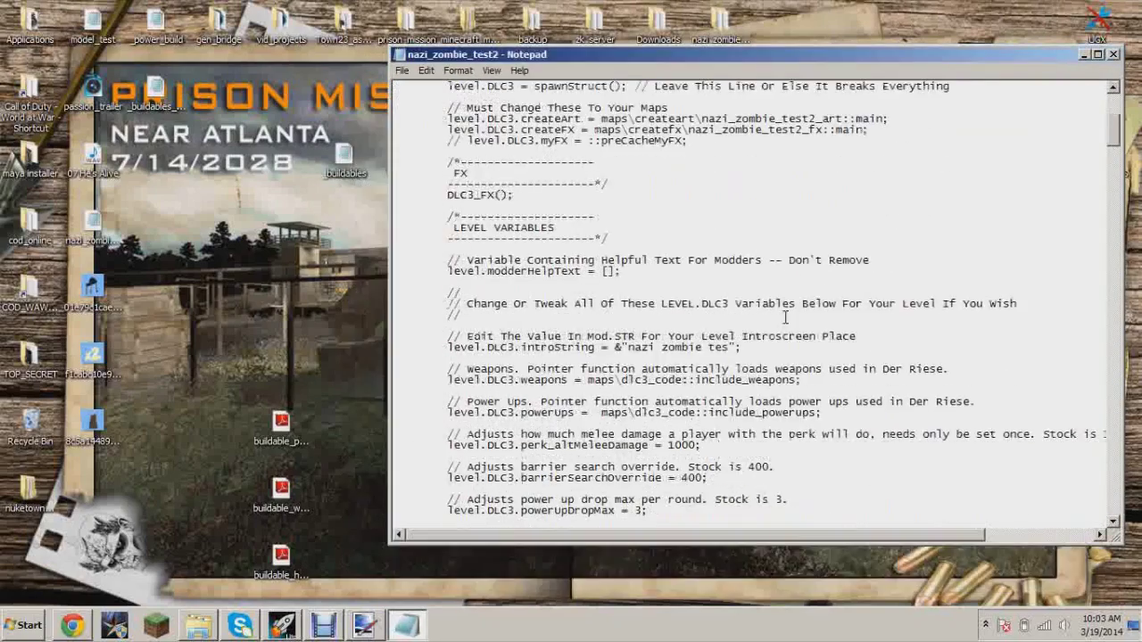
left_click_drag(1111, 187, 1109, 204)
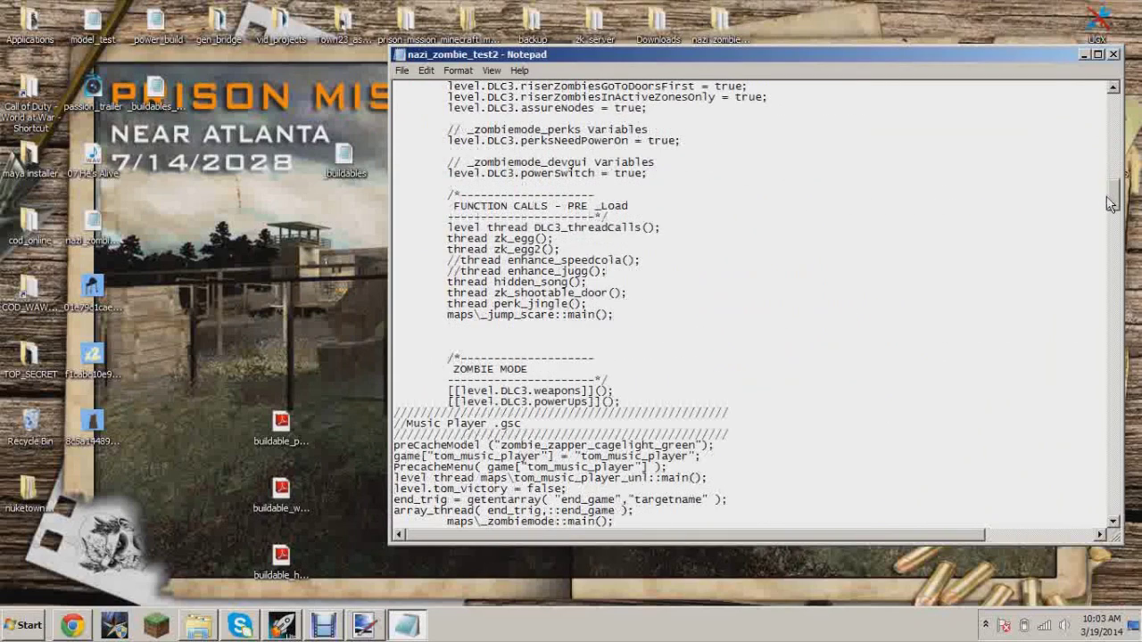
left_click_drag(598, 320, 512, 319)
left_click(635, 315)
key("Return")
key("Tab")
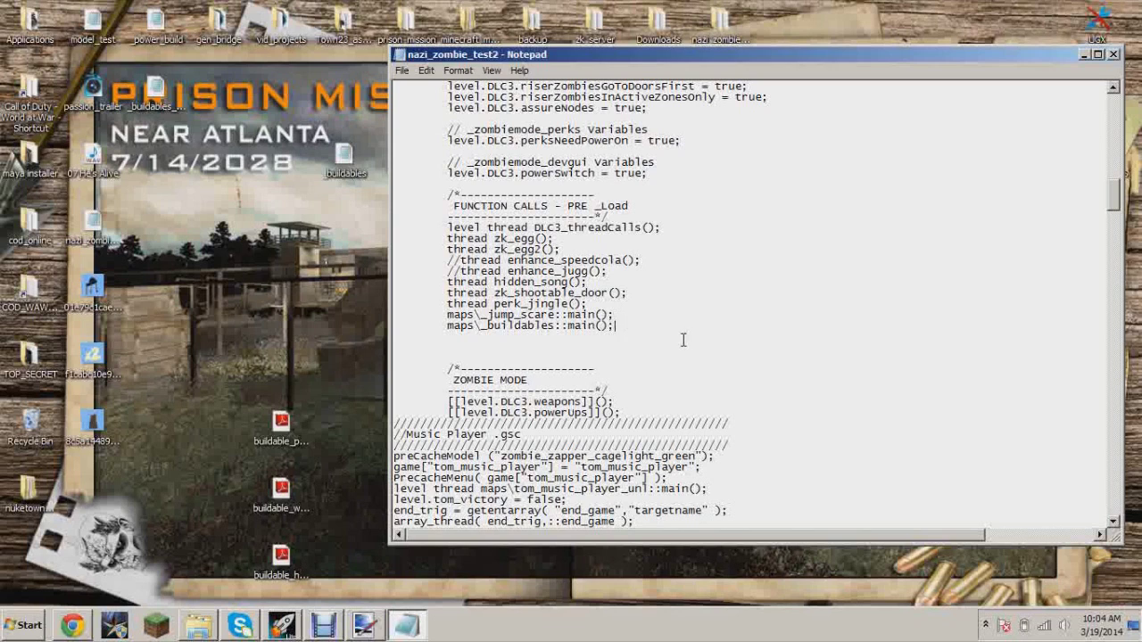
key("BackSpace")
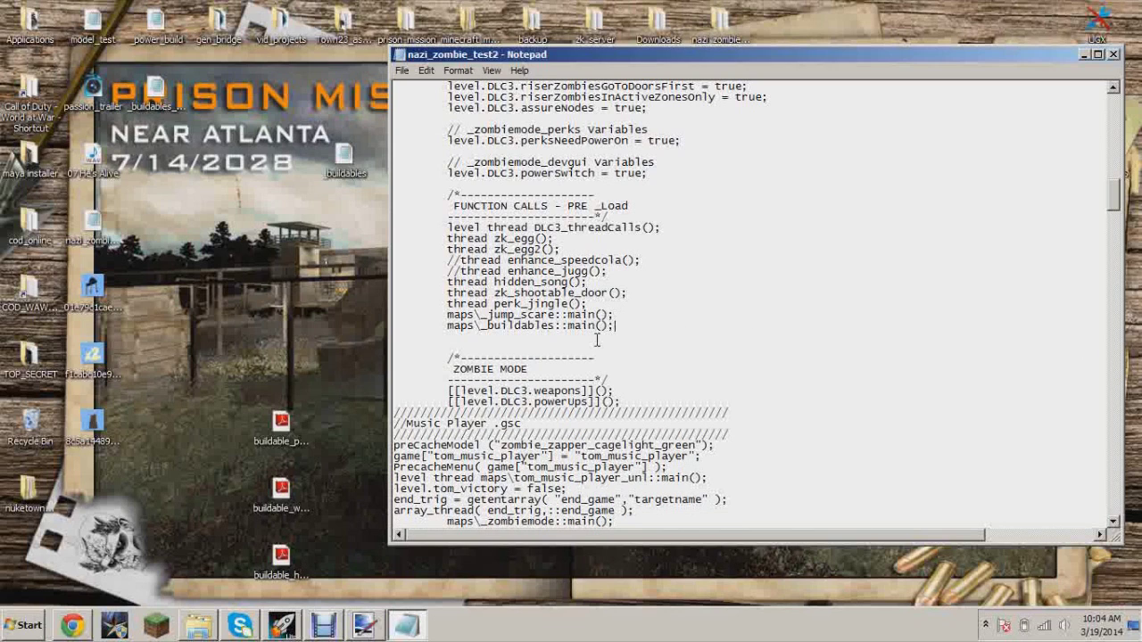
left_click(402, 70)
left_click(424, 111)
left_click(1113, 54)
Step: Copy the edited nazi_zombie_test2 script back into the mod's maps folder, replacing the existing file, and minimize the folder window
left_click(470, 302)
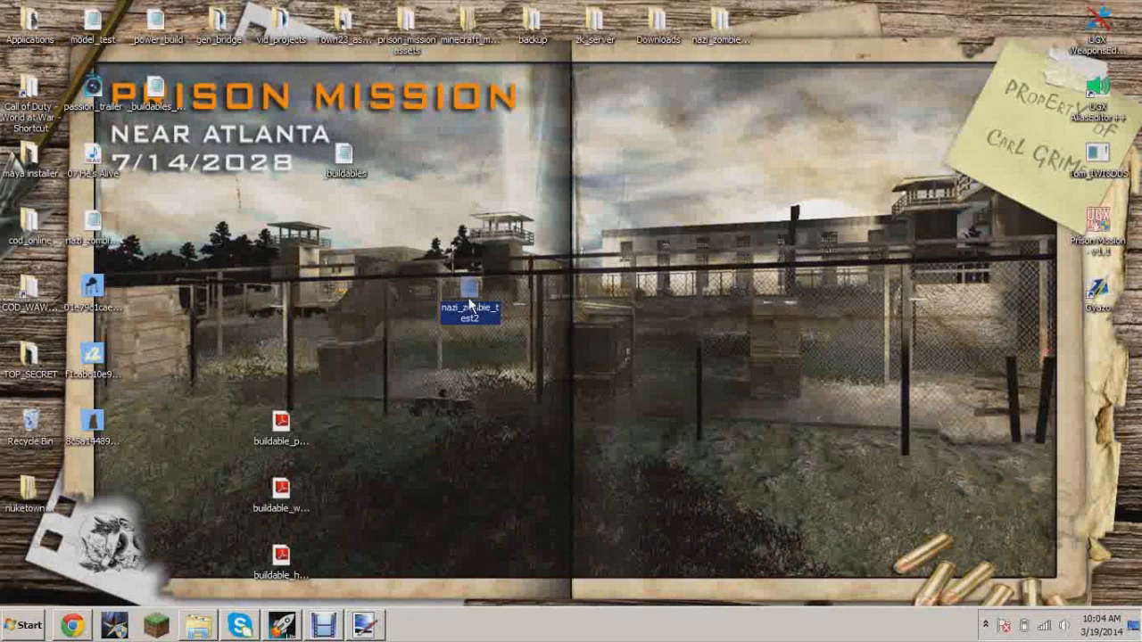
left_click(211, 622)
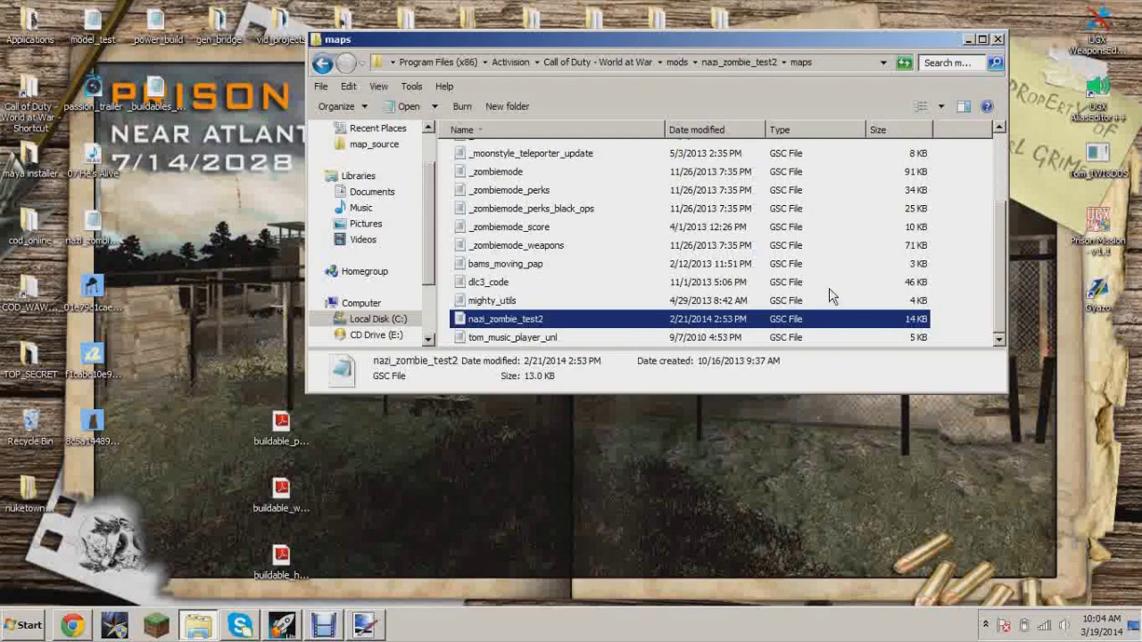
key("ctrl+v")
left_click(546, 240)
left_click(550, 377)
left_click(975, 250)
left_click(968, 39)
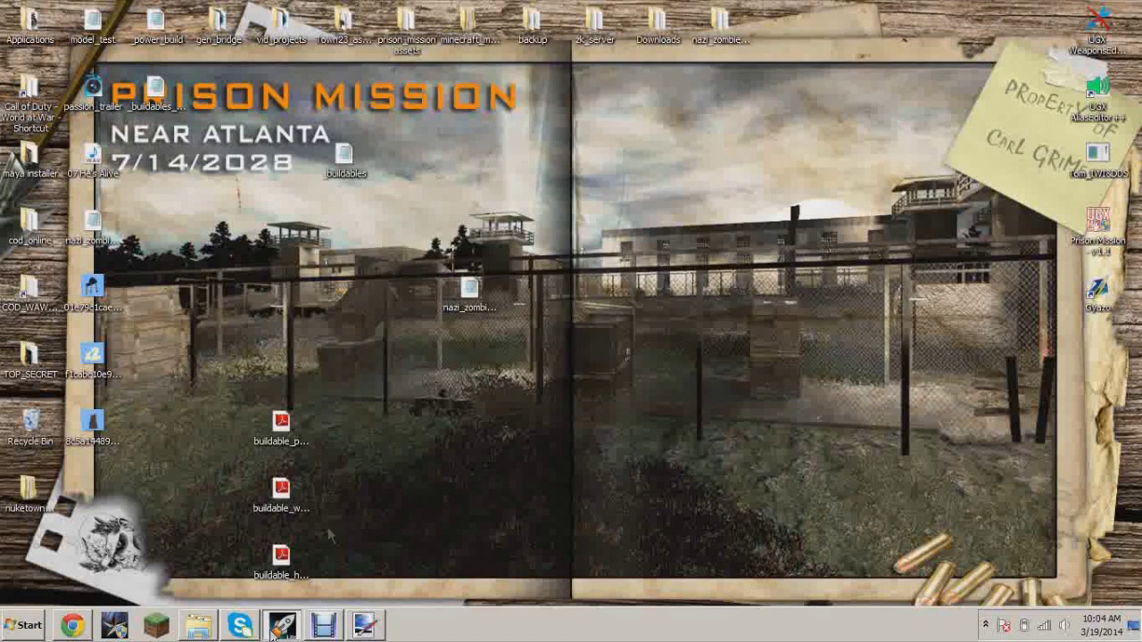
Step: Include the three buildable shader IWI files and _buildables.gsc in the Launcher's IWD file list and build the mod
left_click(275, 627)
left_click_drag(900, 97, 900, 116)
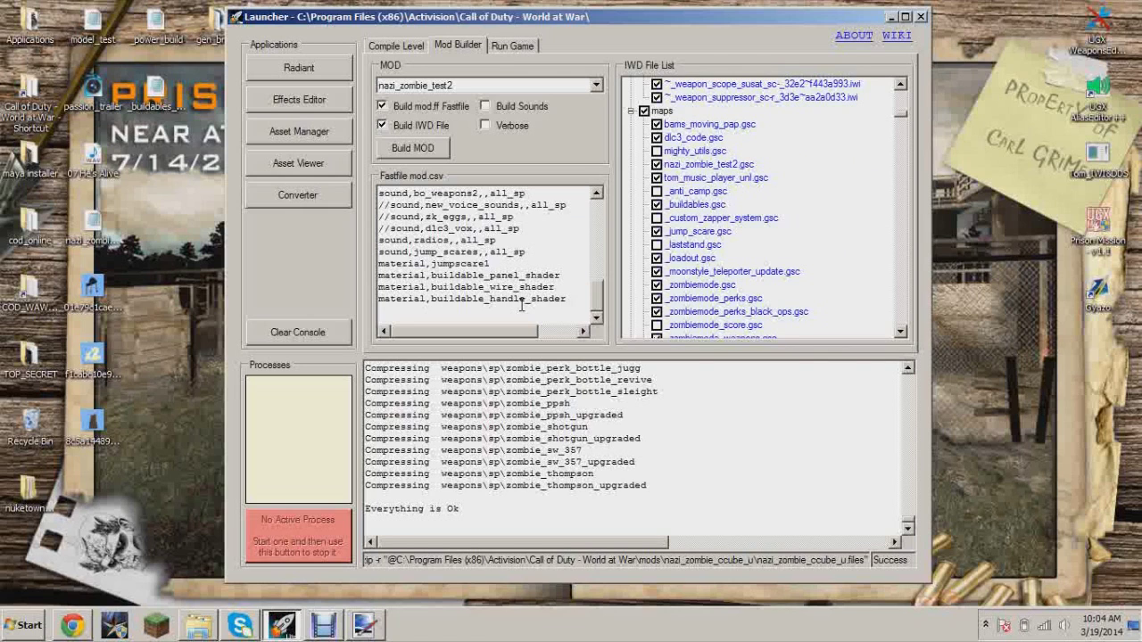
left_click(434, 152)
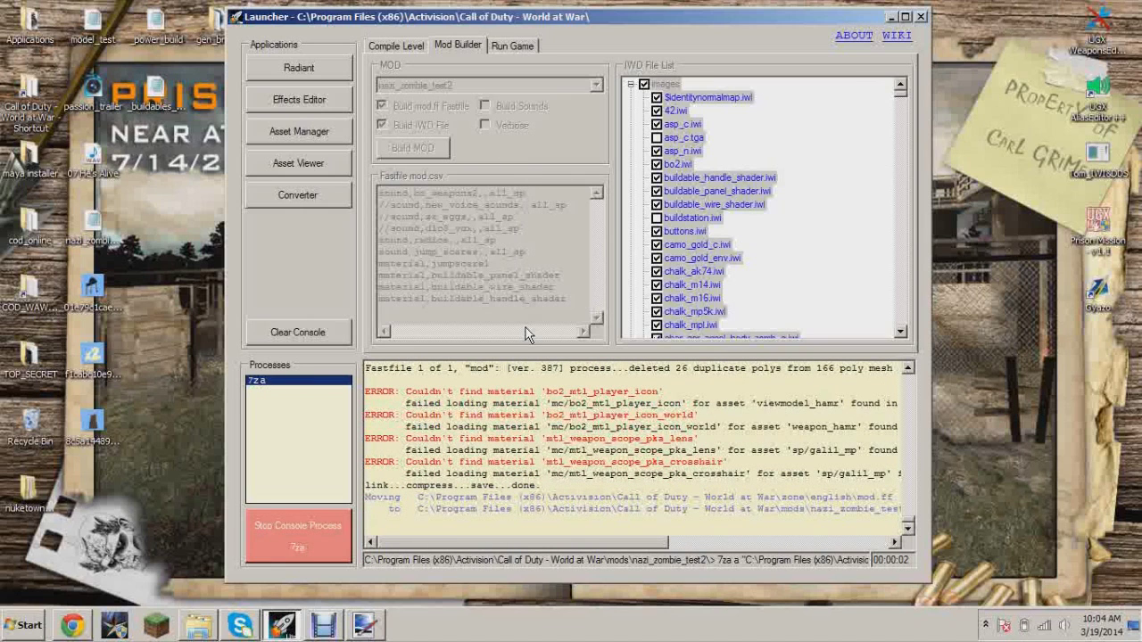
left_click(323, 625)
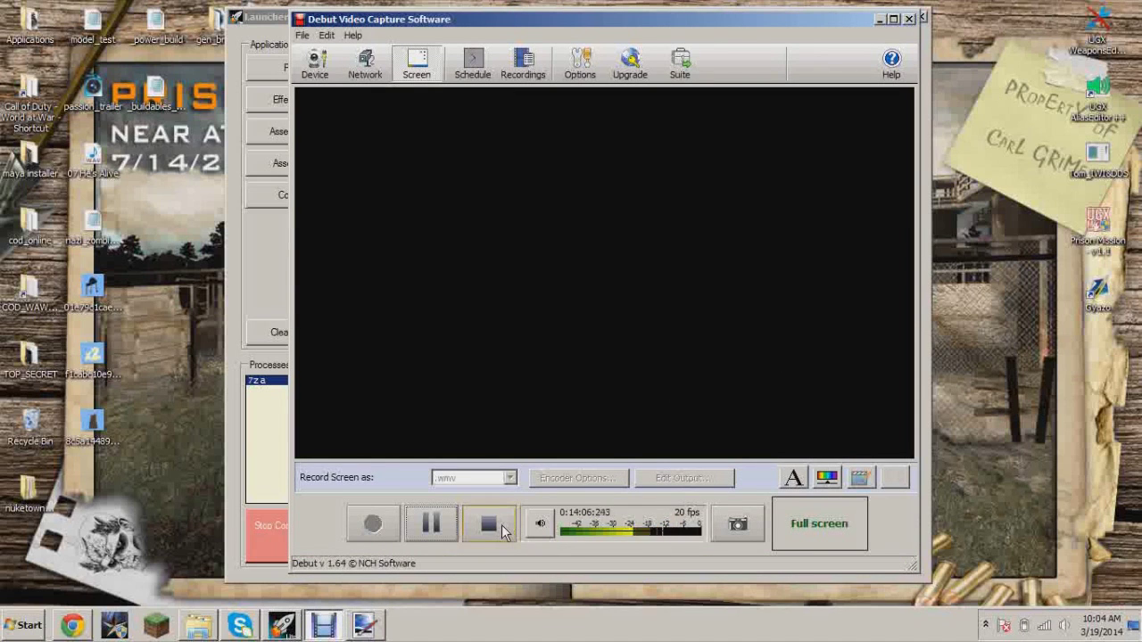
left_click(490, 524)
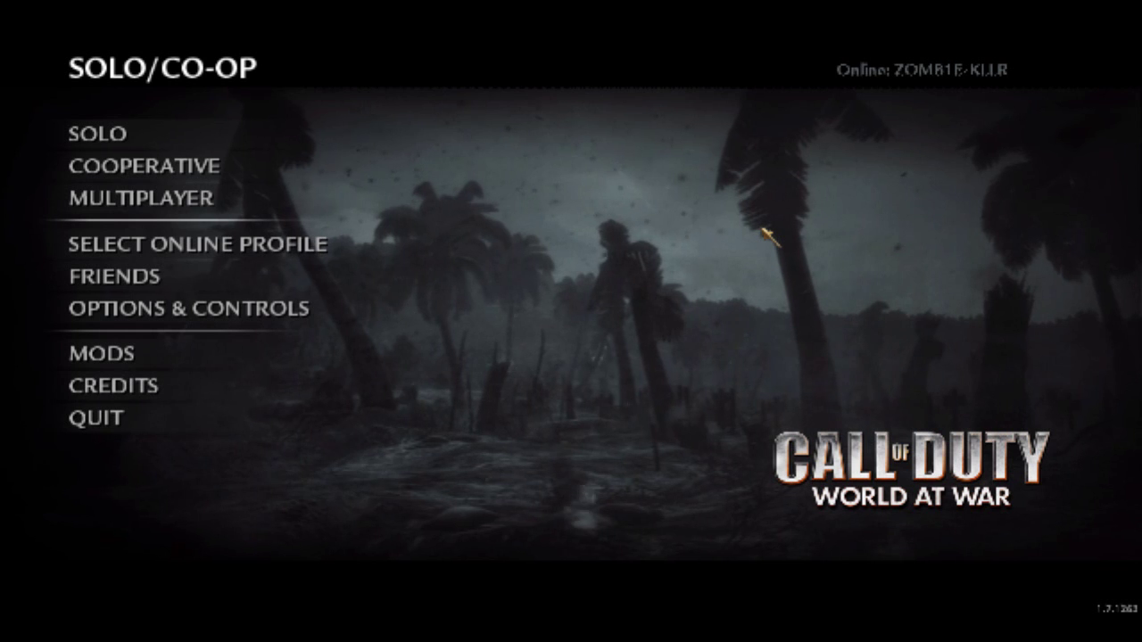
Step: Load the zombie test map from the World at War console and start the mission
key("grave")
type("map nazi_zombie_sumpf")
key("Return")
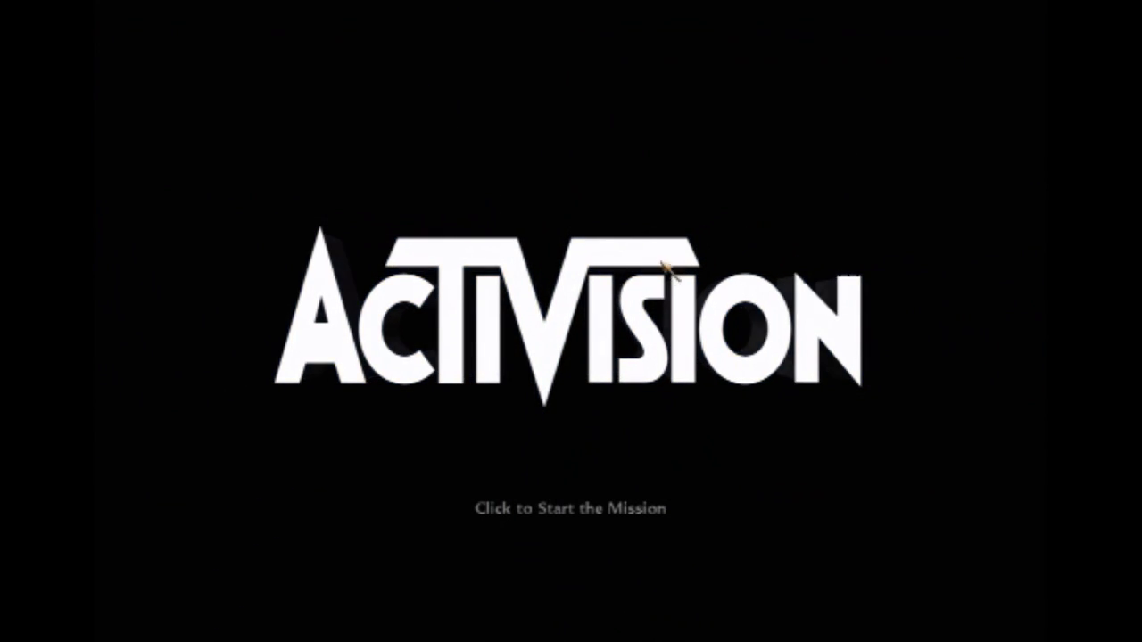
left_click(663, 264)
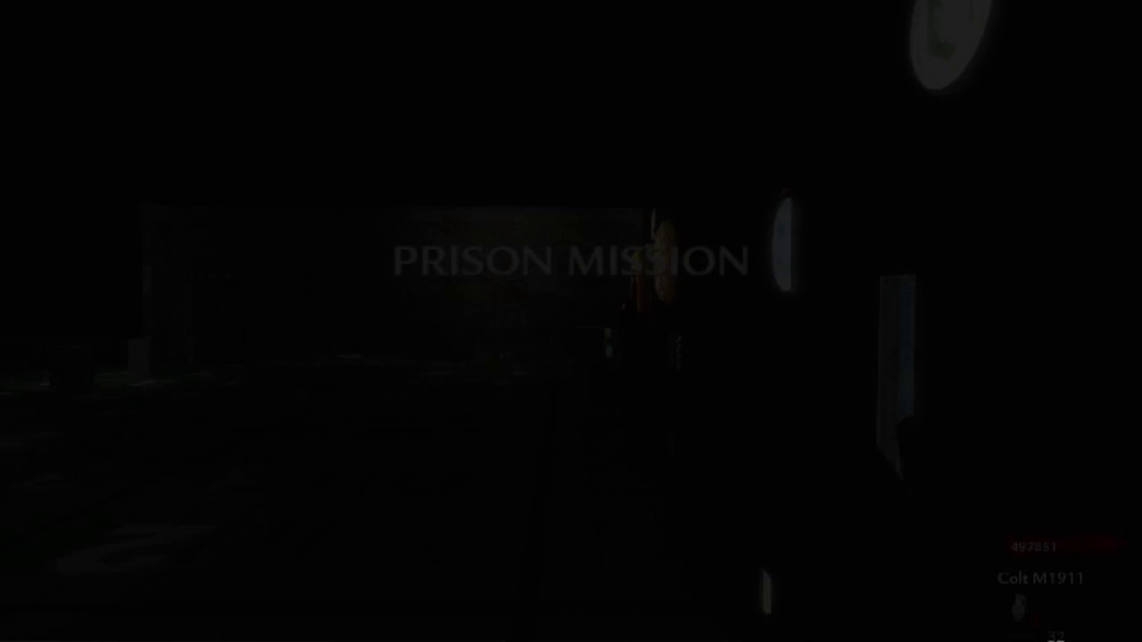
Step: Walk through the test map past the brick pillars and collect the power switch's panel part
key("w")
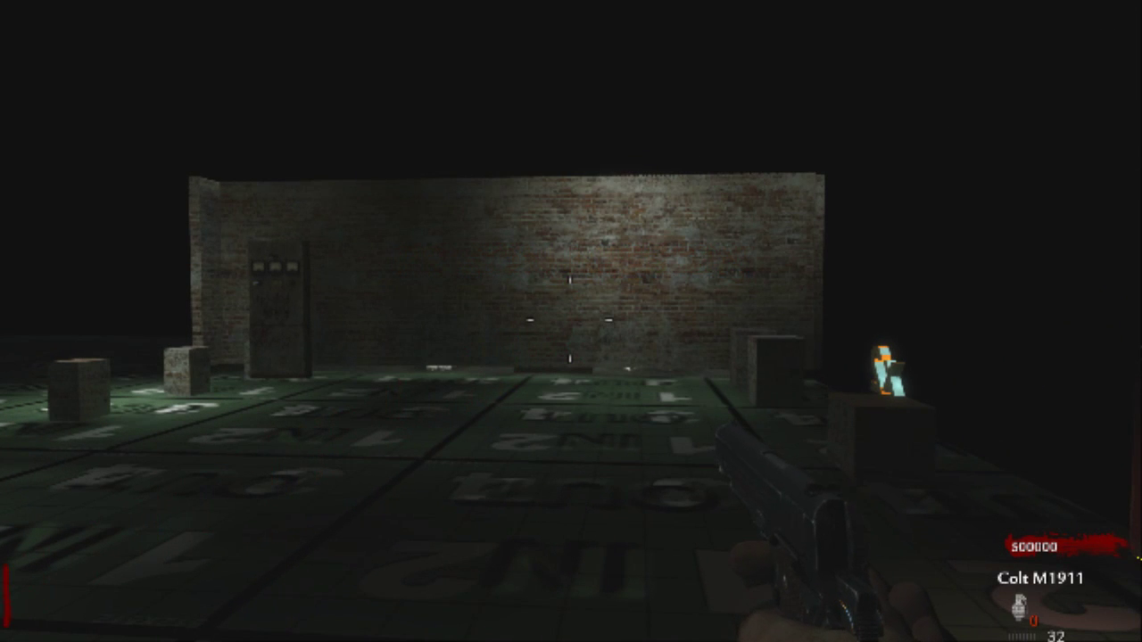
key("w")
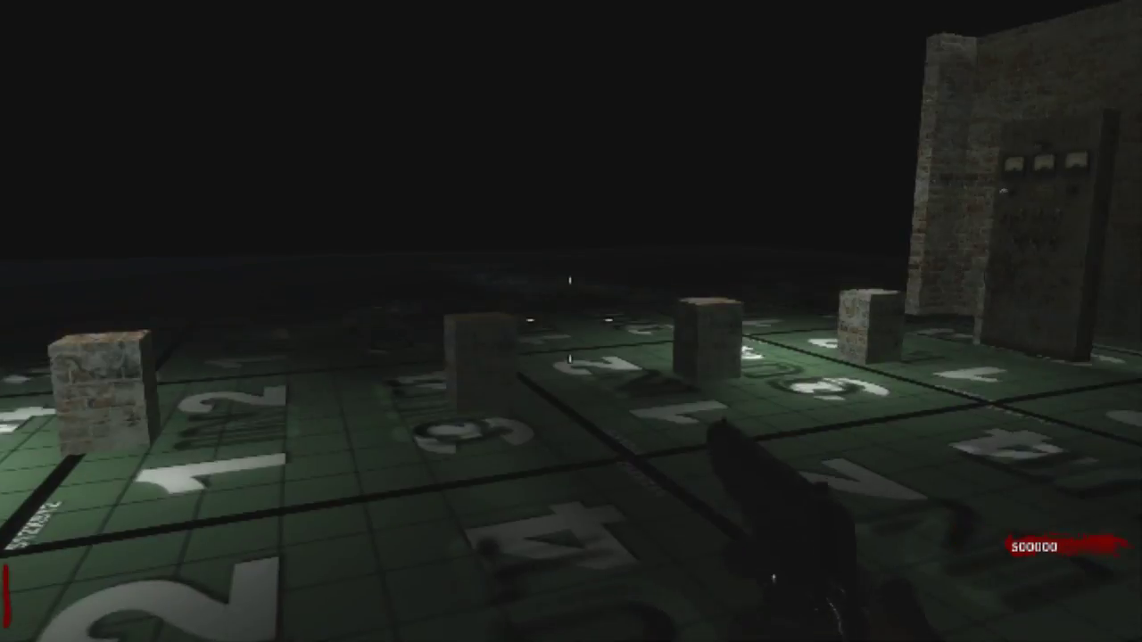
key("w")
key("s")
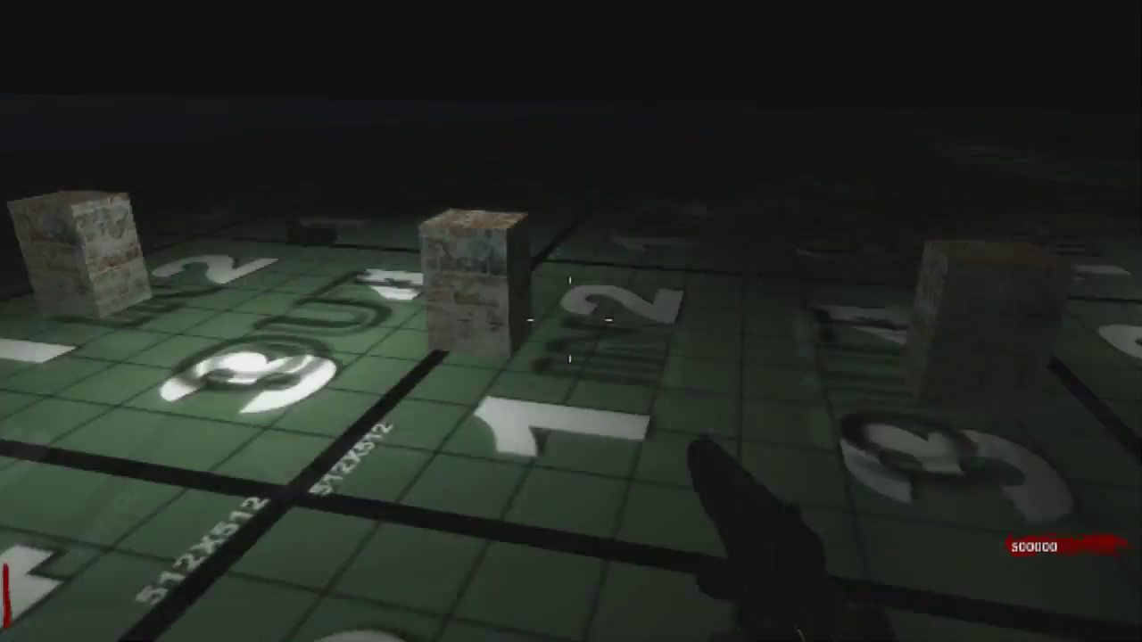
key("w")
right_click(571, 321)
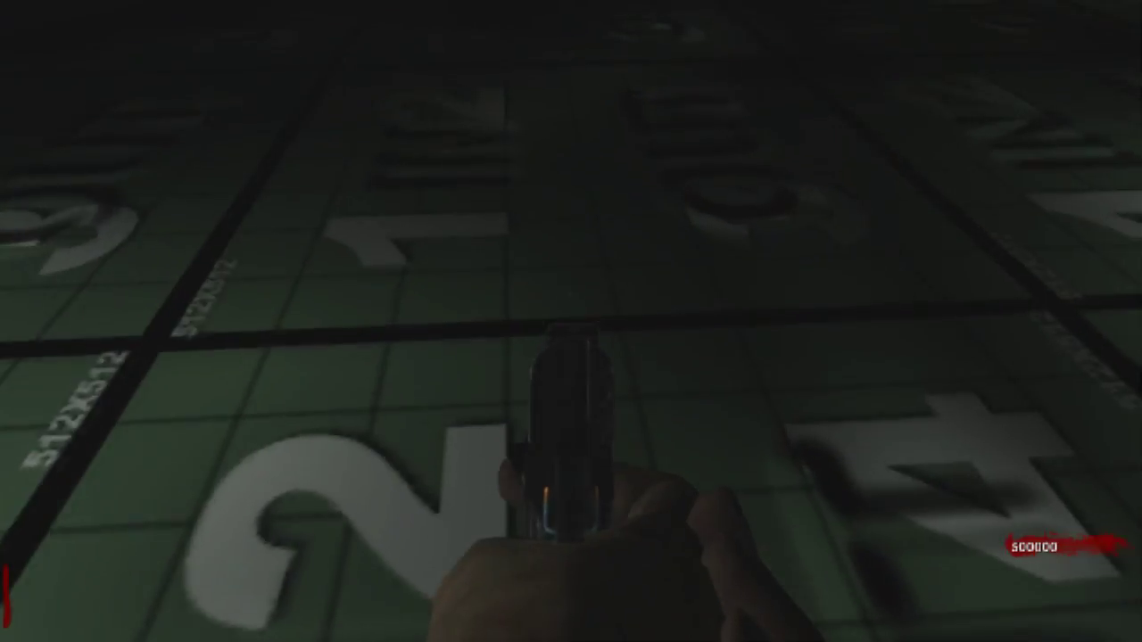
right_click(571, 321)
key("s")
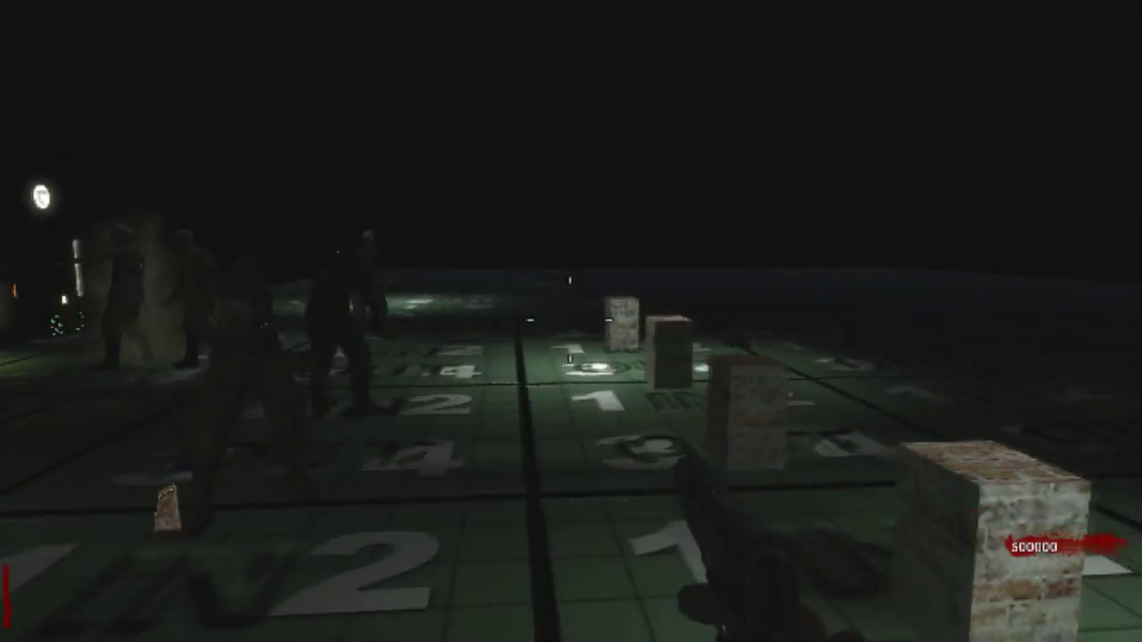
Step: Shoot at the approaching zombies with the Colt M1911
left_click(569, 319)
left_click(569, 319)
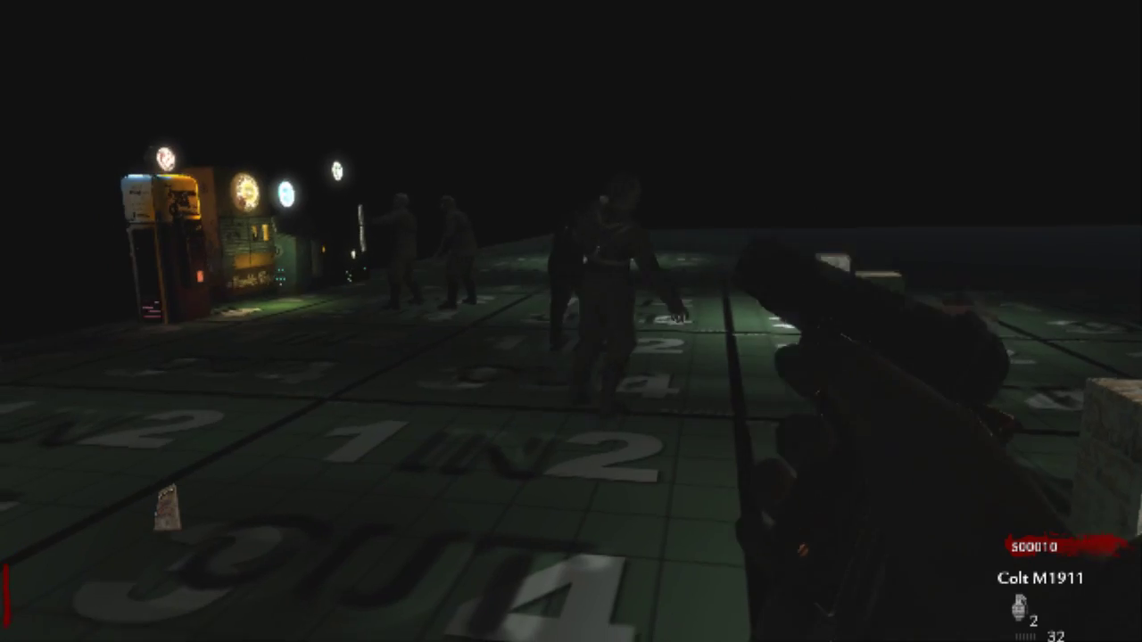
left_click(570, 321)
left_click(571, 321)
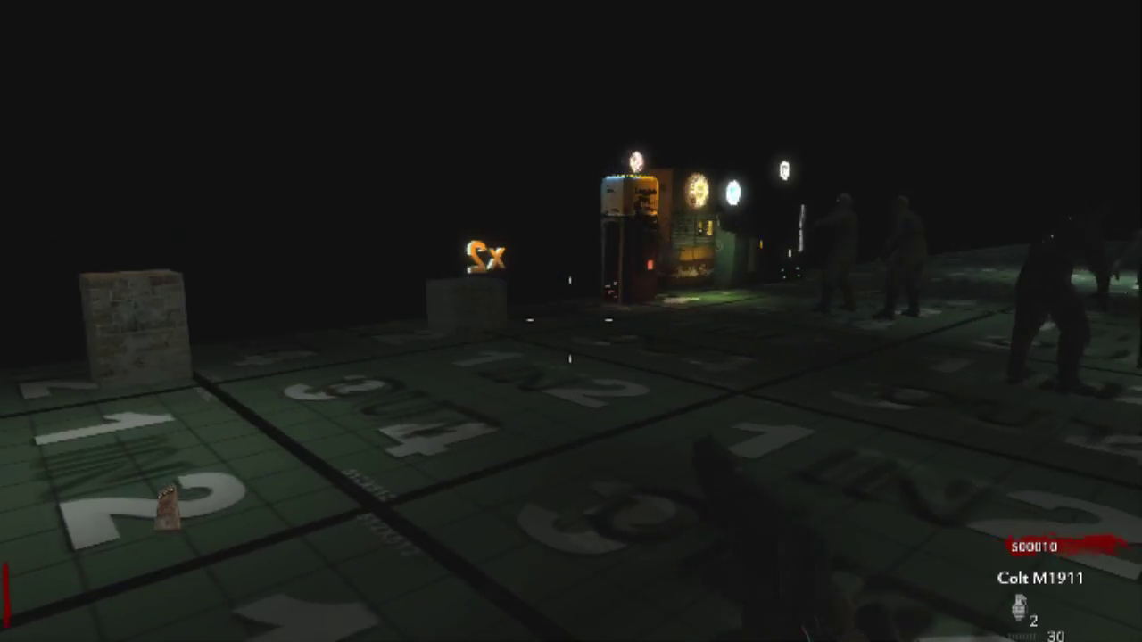
Step: Grab the double points power-up and collect the power switch's wire part from the map
key("w")
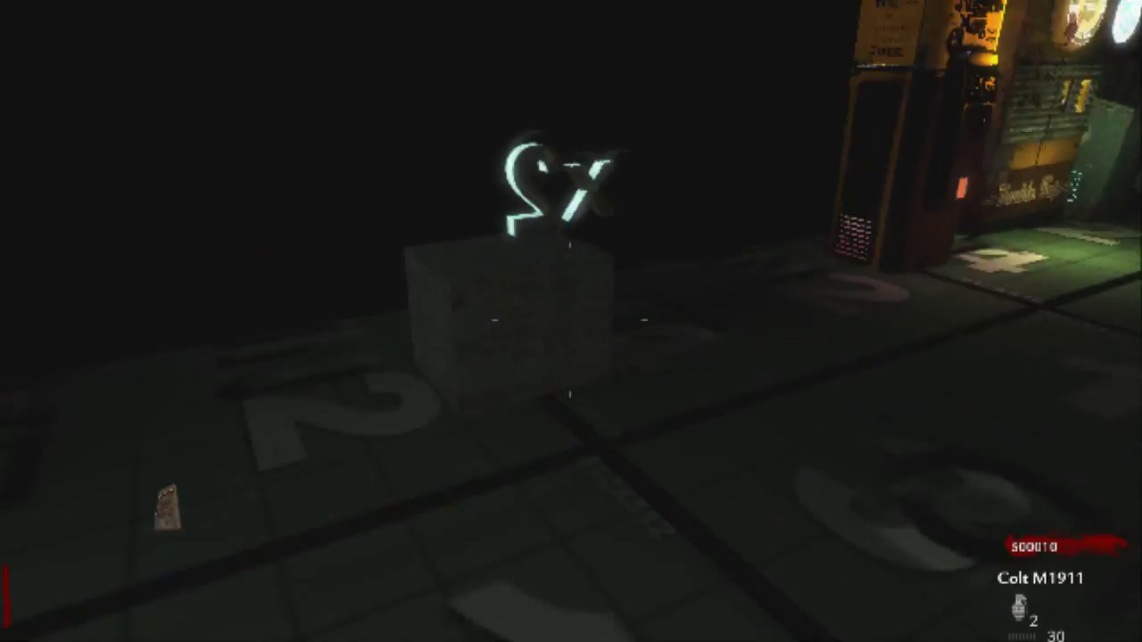
key("f")
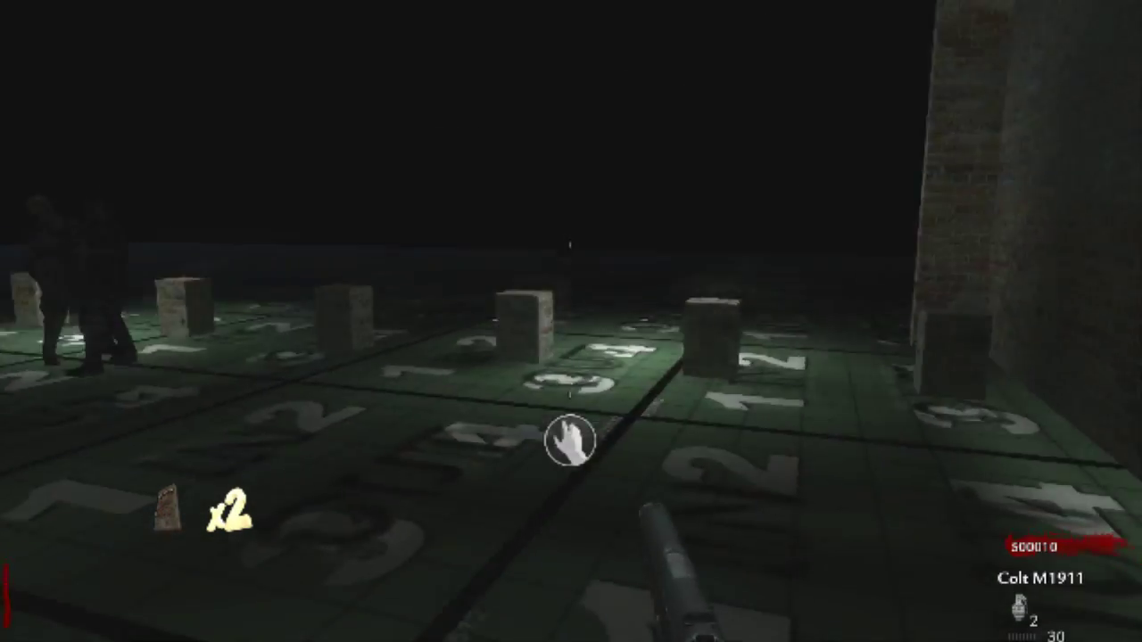
key("w")
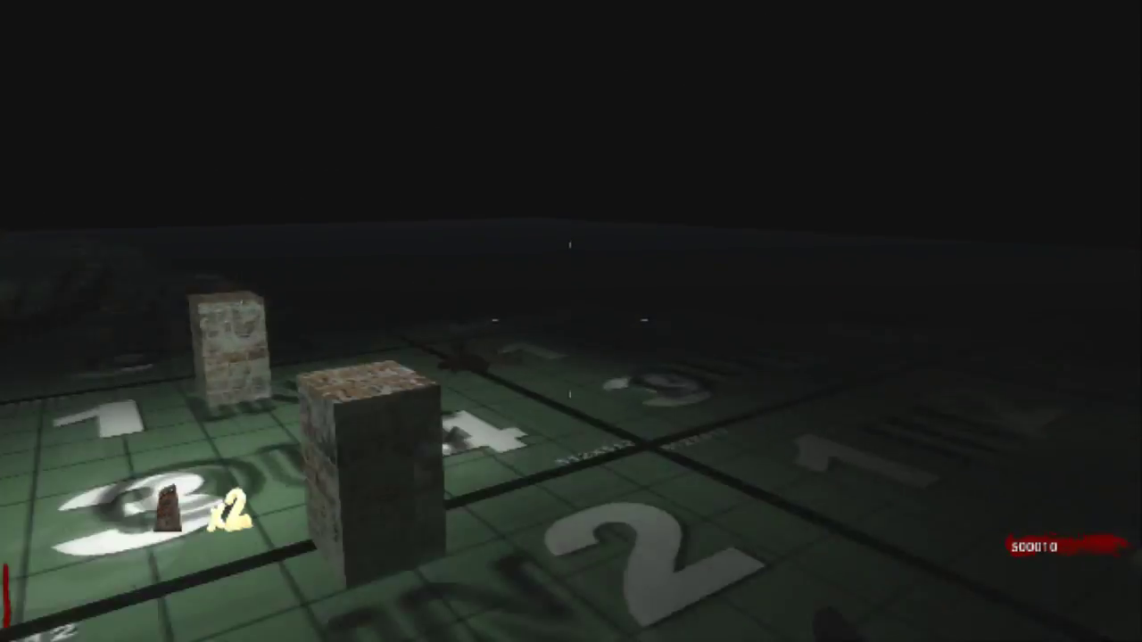
key("f")
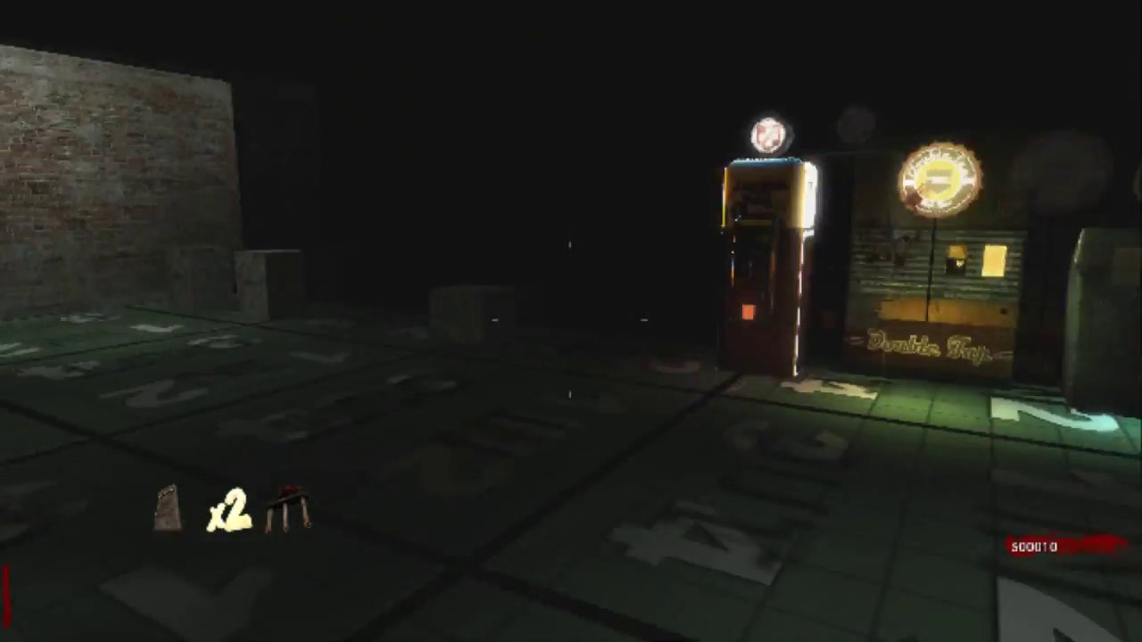
Step: Knife the zombies closing in near the brick pillars
key("v")
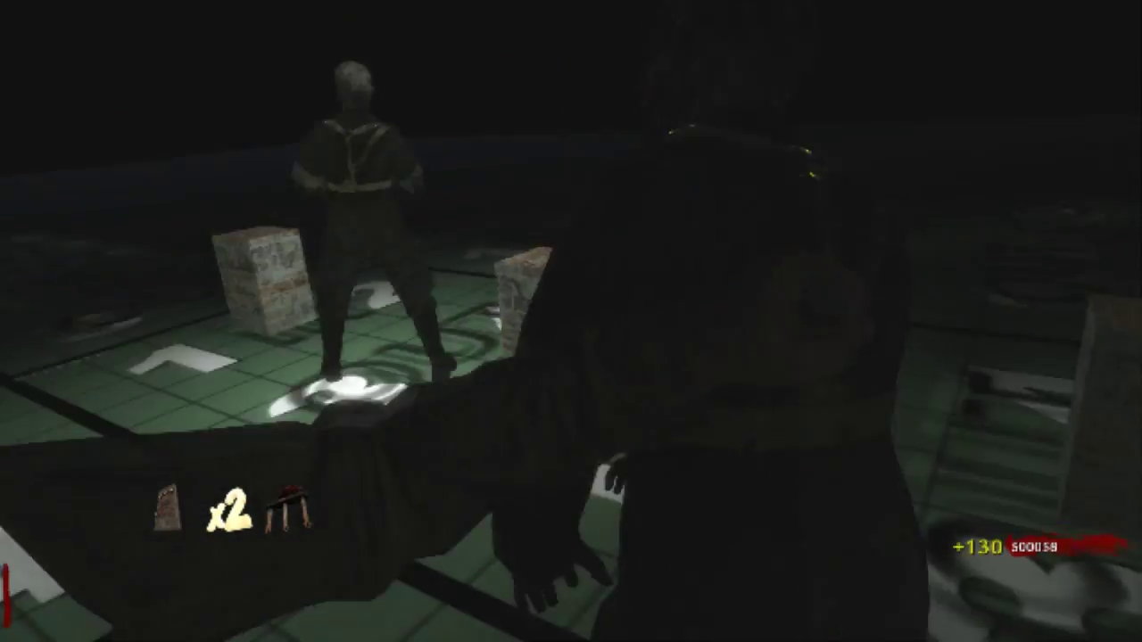
key("v")
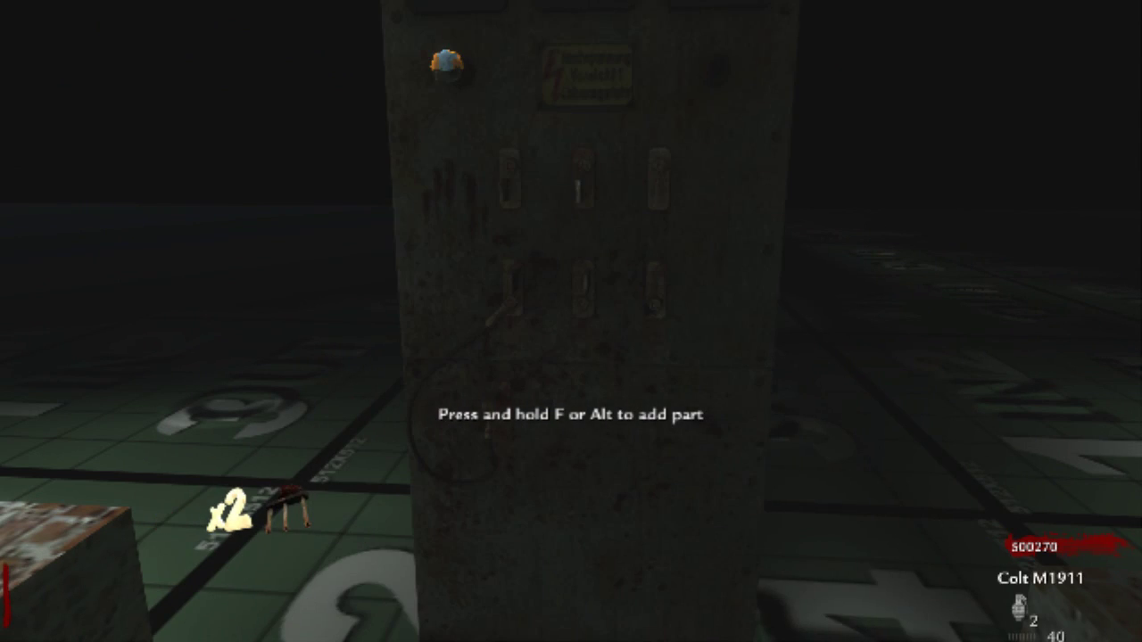
Step: Add the collected wire part to the power switch to complete the buildable while keeping clear of the zombies
key("s")
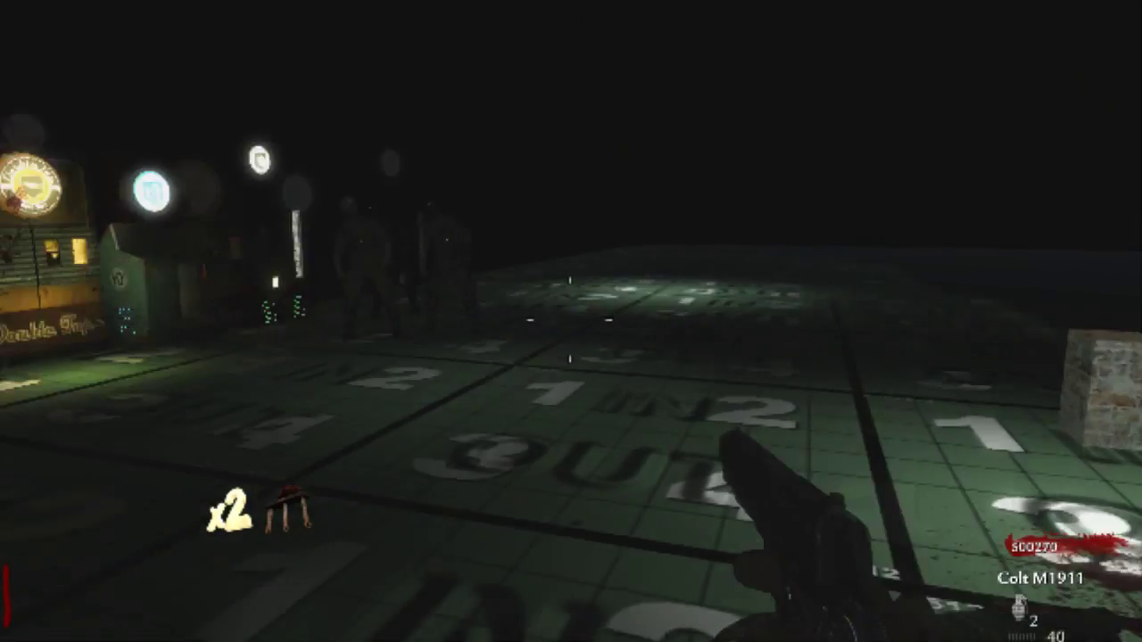
key("w")
key("f")
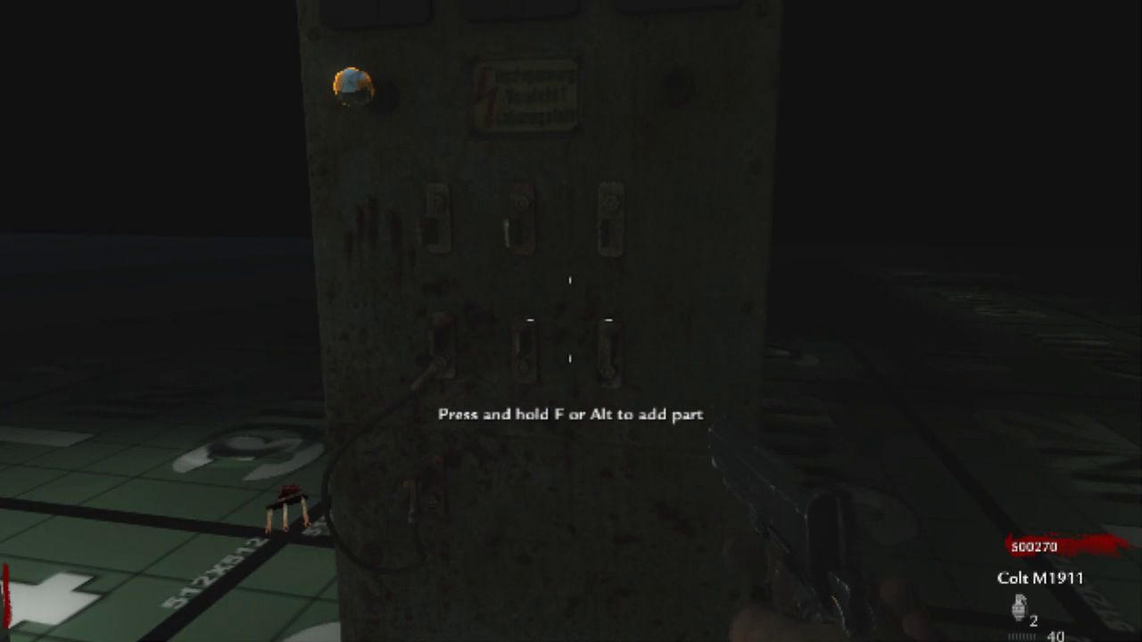
key("s")
key("w")
key("s")
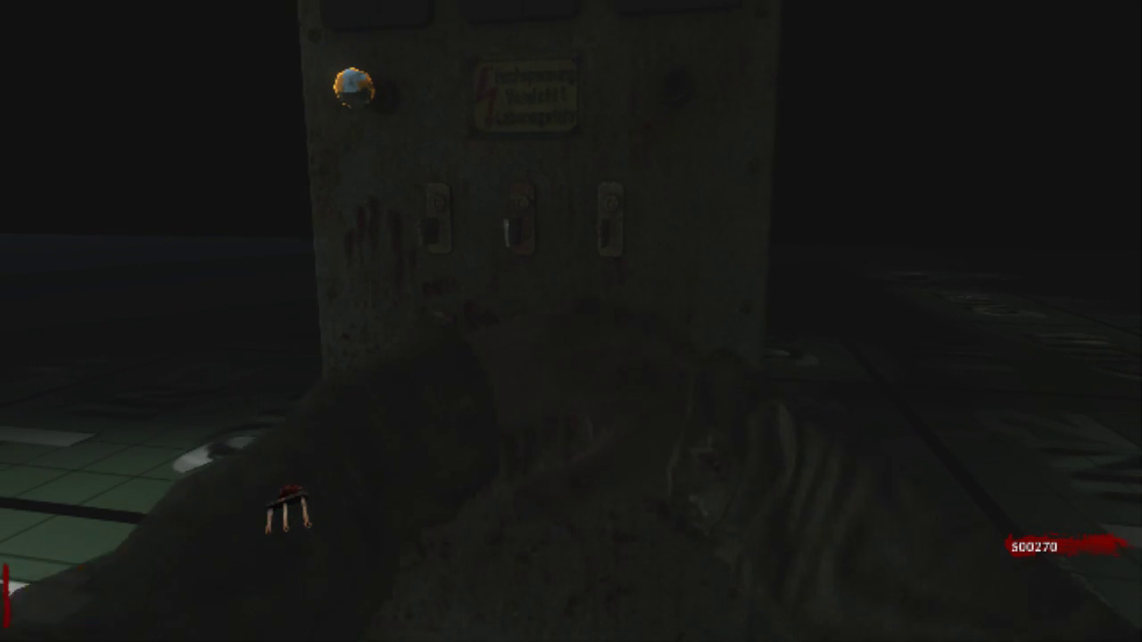
key("s")
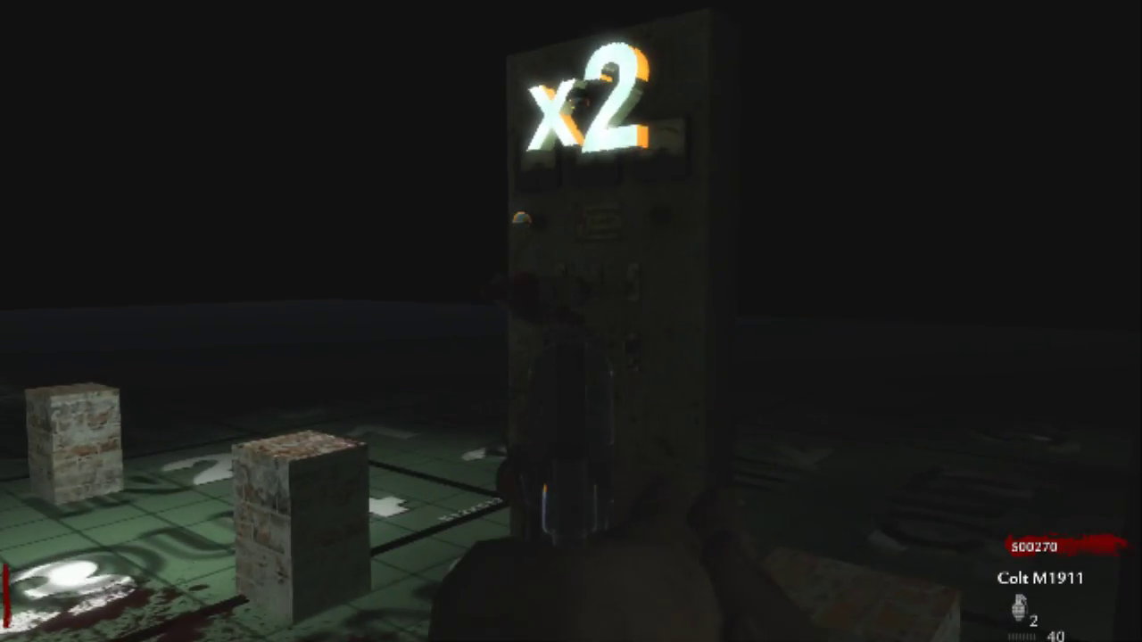
Step: Approach the assembled power switch and check its option to turn on the power while evading the zombies
key("w")
key("w")
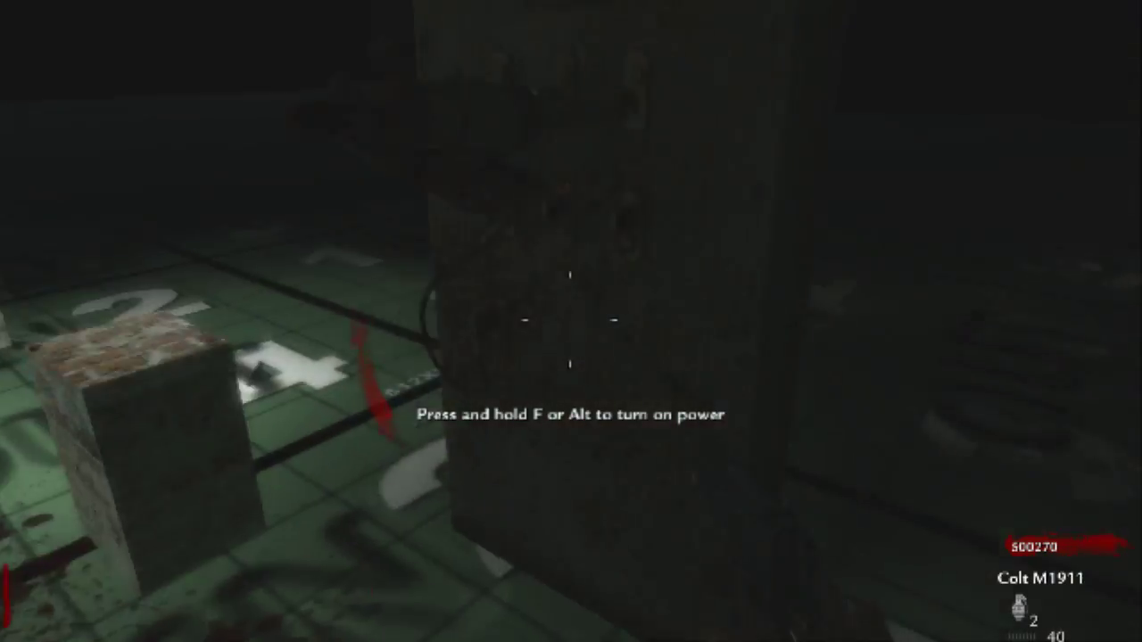
key("s")
key("s")
key("r")
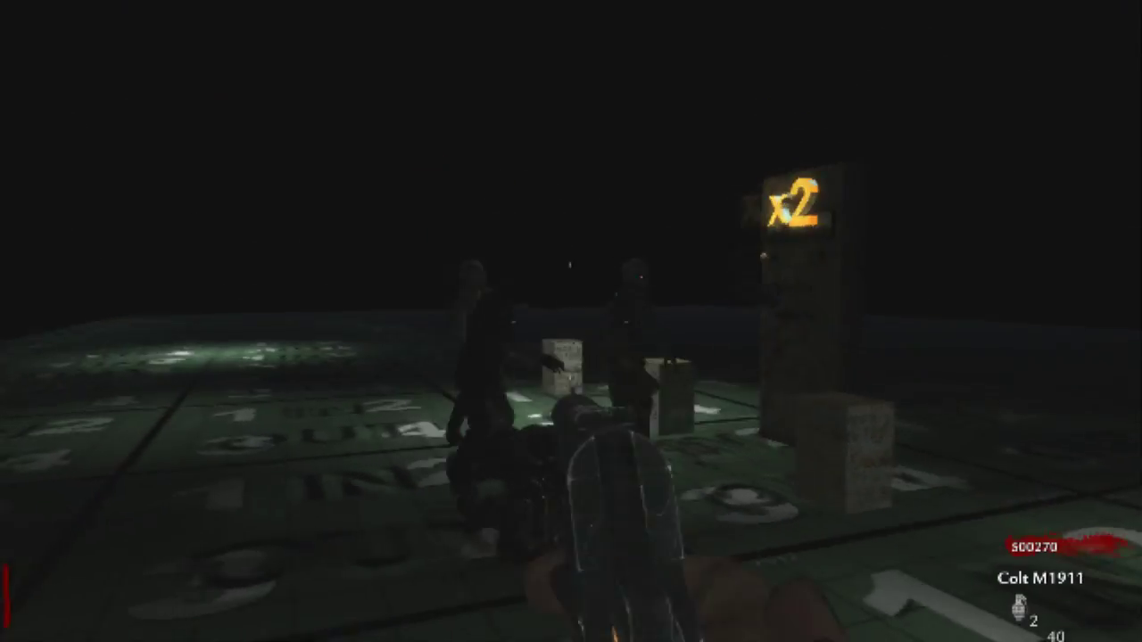
key("w")
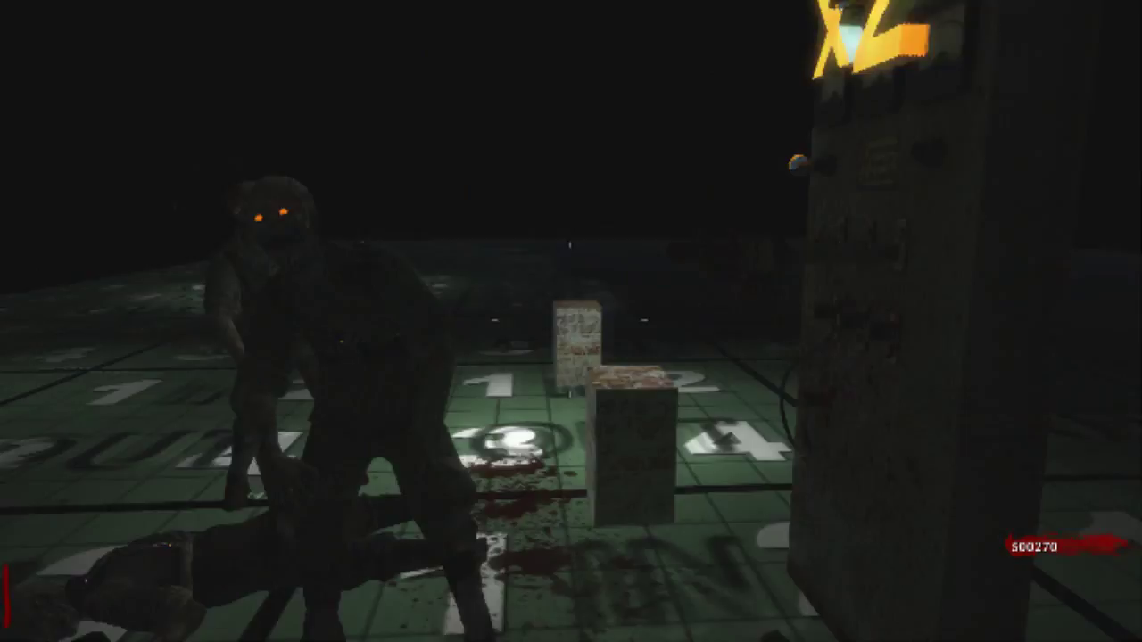
key("d")
key("w")
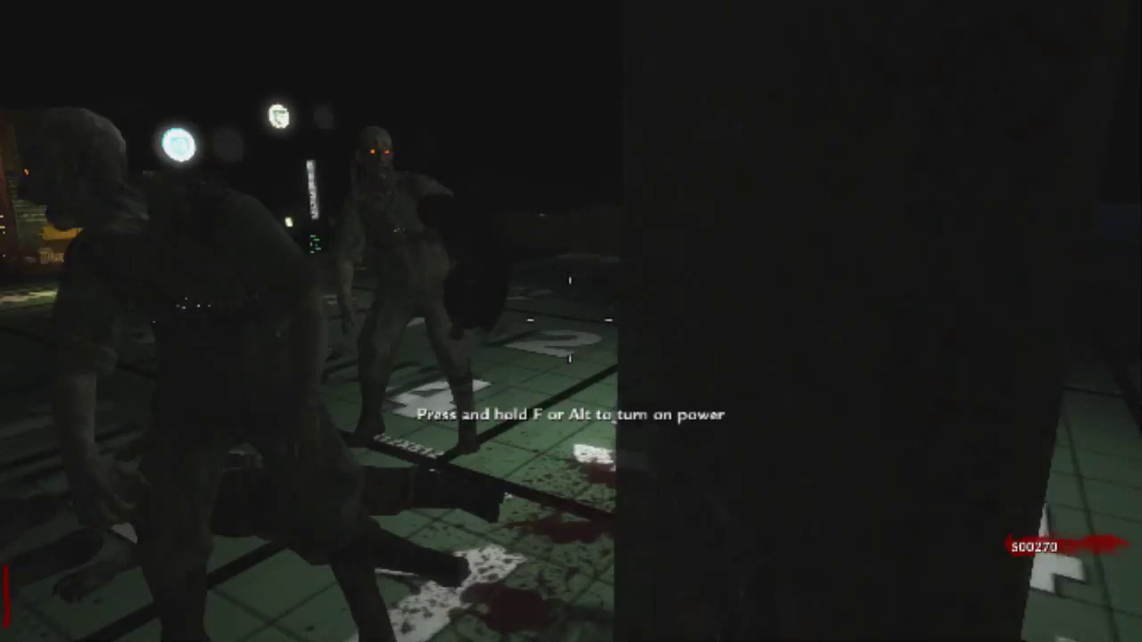
key("s")
key("w")
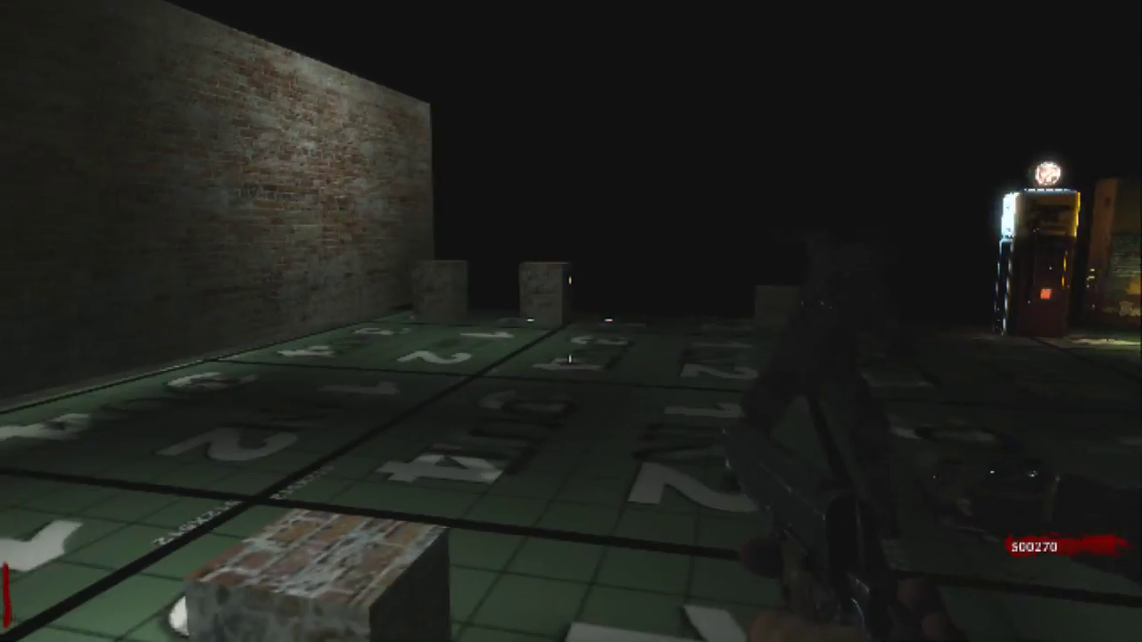
Step: Reload the Colt M1911 while facing the zombies near the power switch and pause the game
key("w")
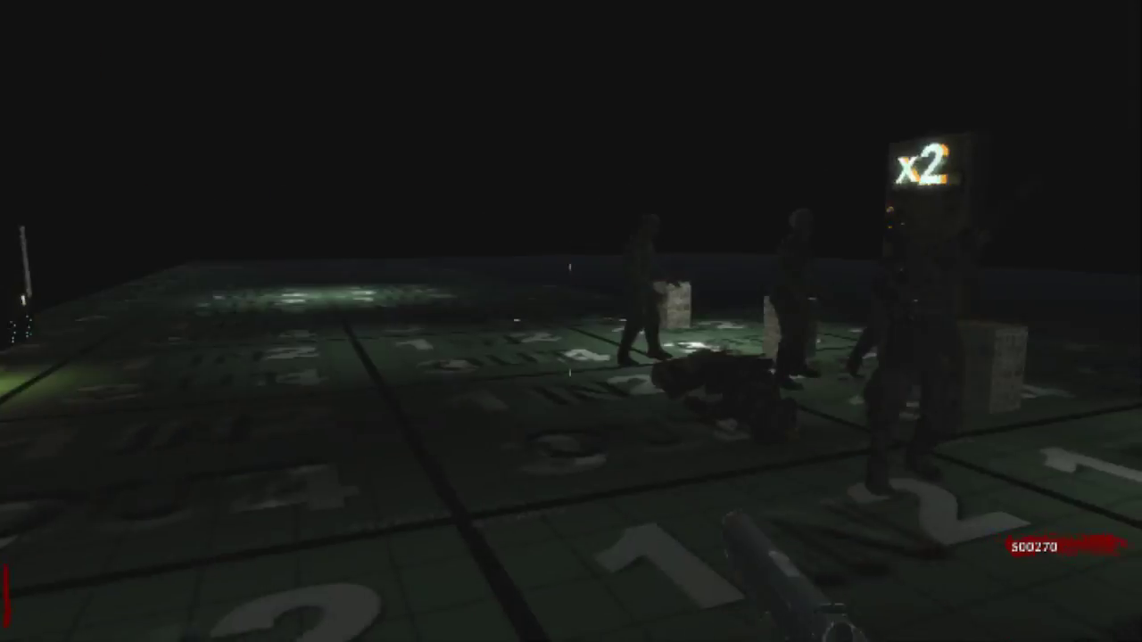
right_click(571, 321)
key("r")
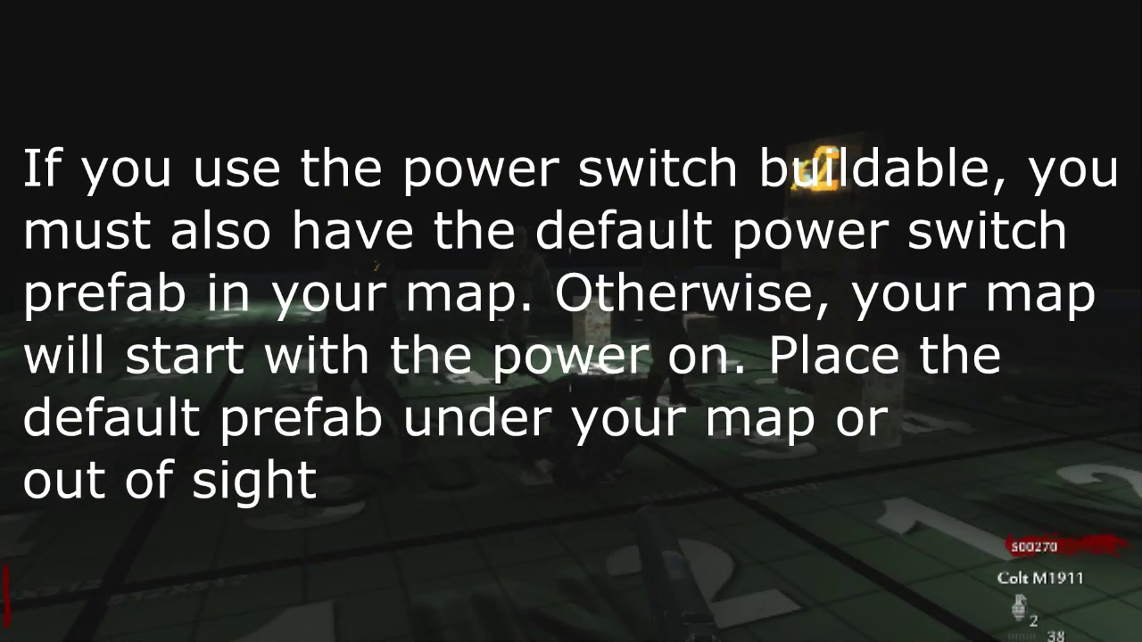
key("Escape")
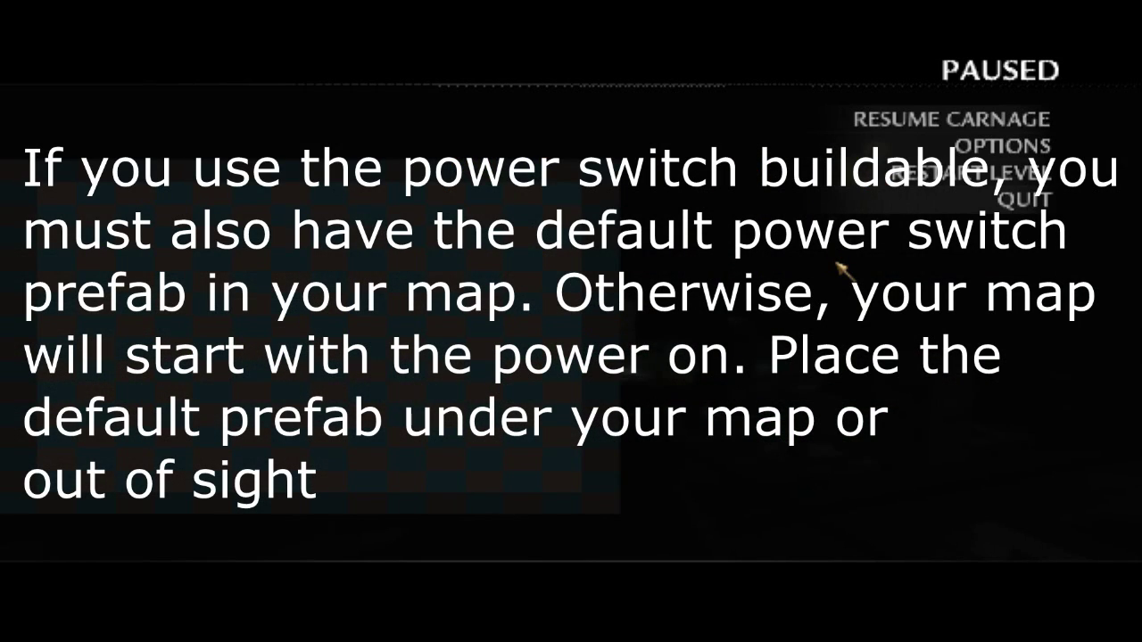